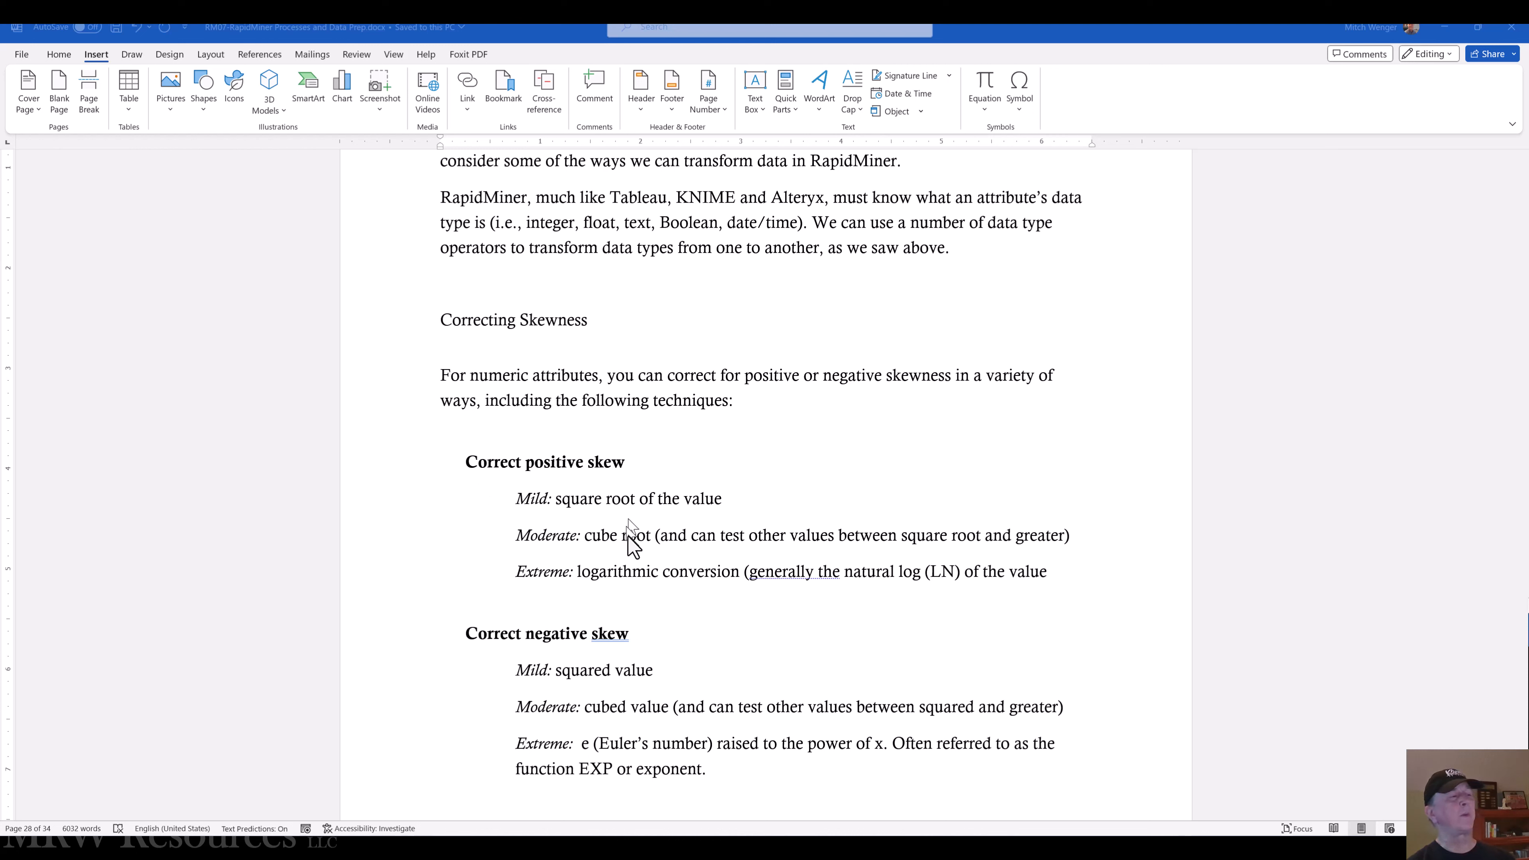
- Read the Correcting Skewness section covering the techniques for positive and negative skew
scroll(691, 604, down, 1)
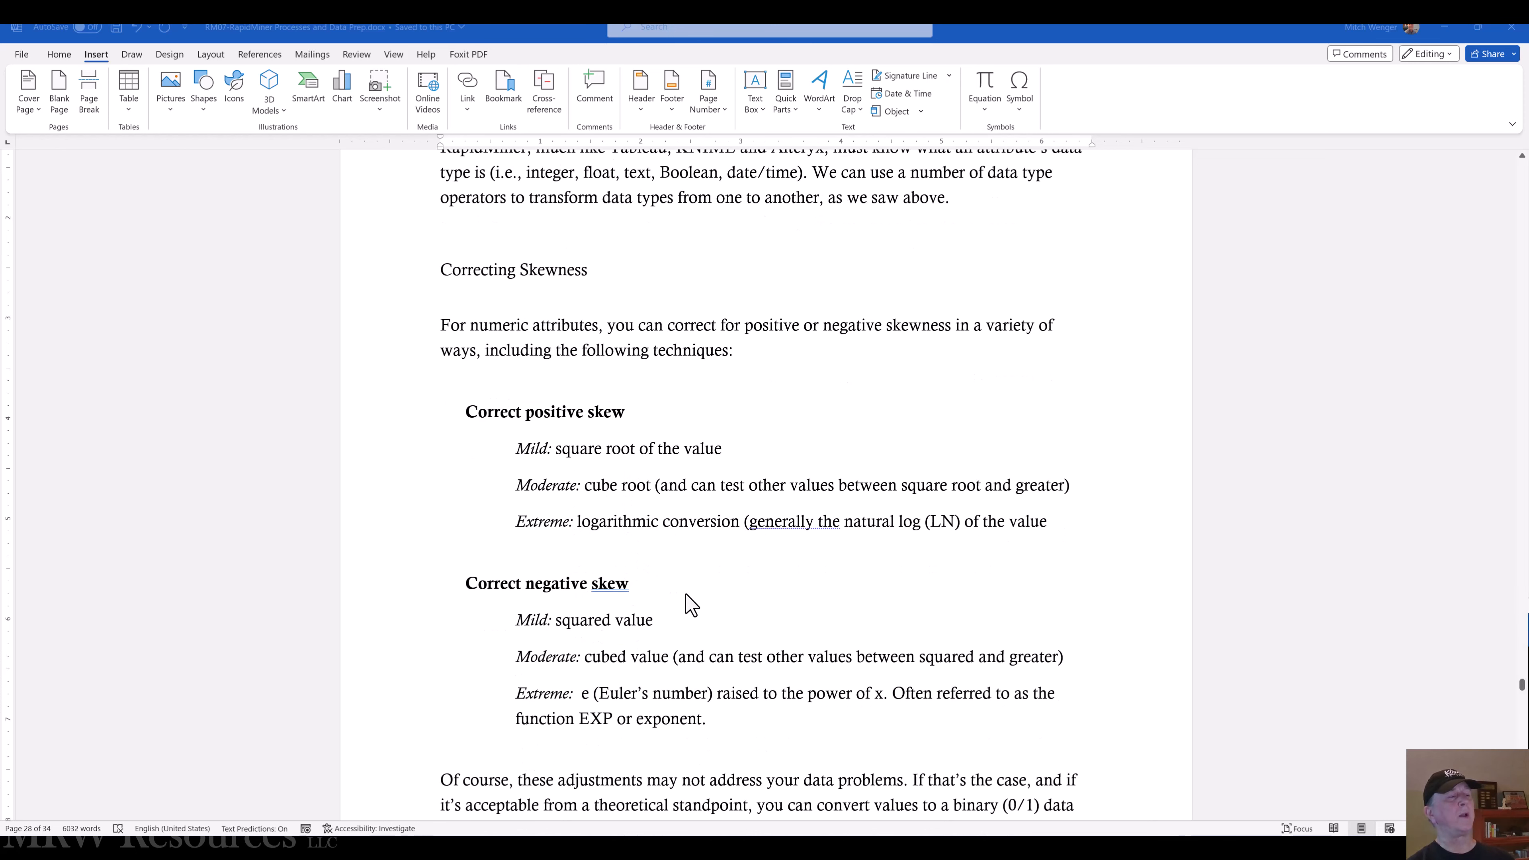
scroll(691, 604, down, 1)
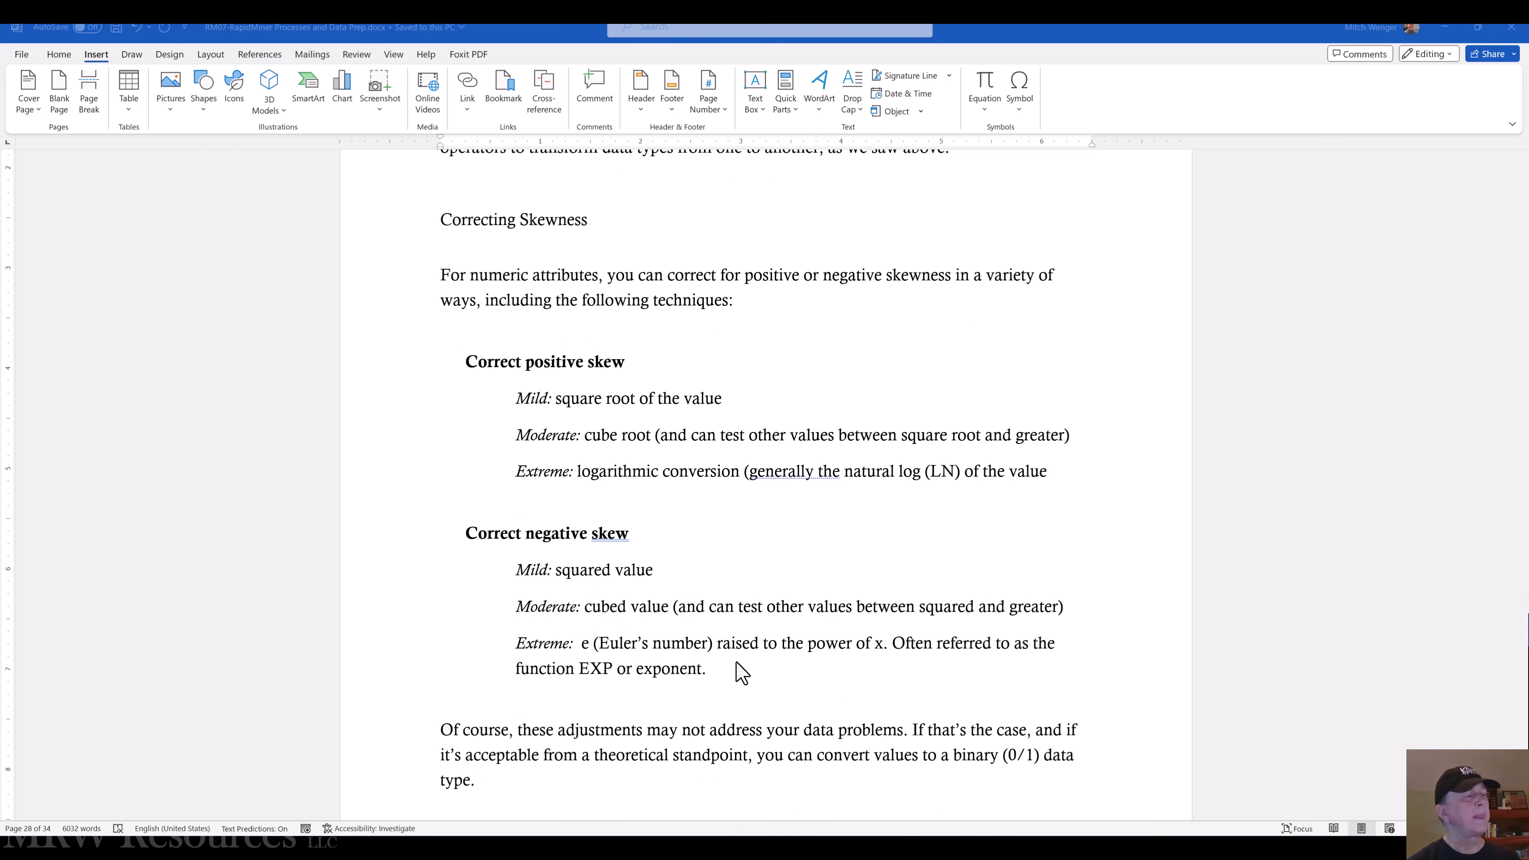
scroll(741, 673, down, 1)
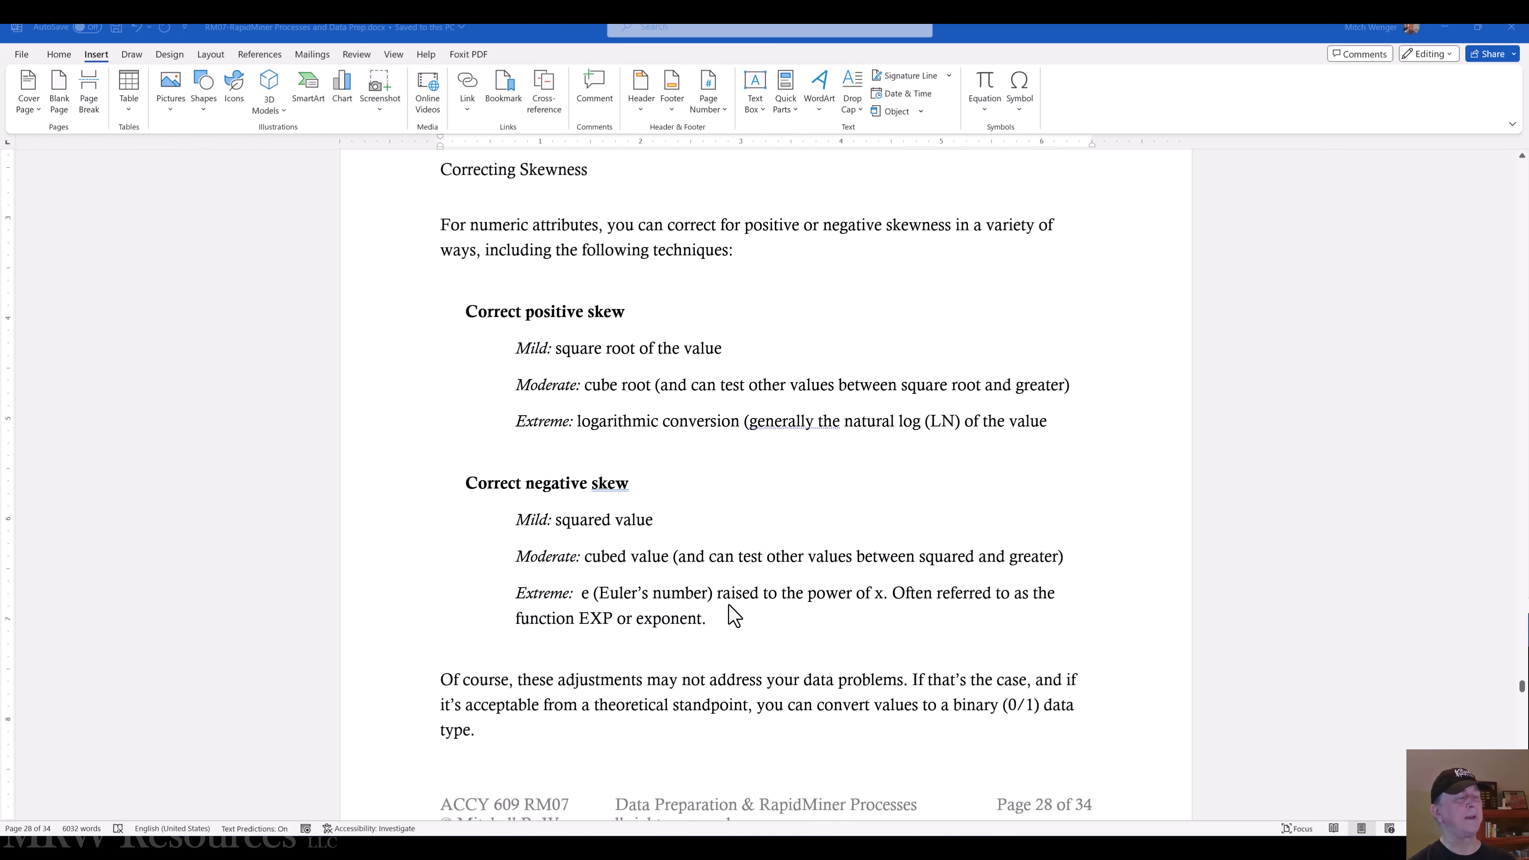
scroll(735, 615, up, 1)
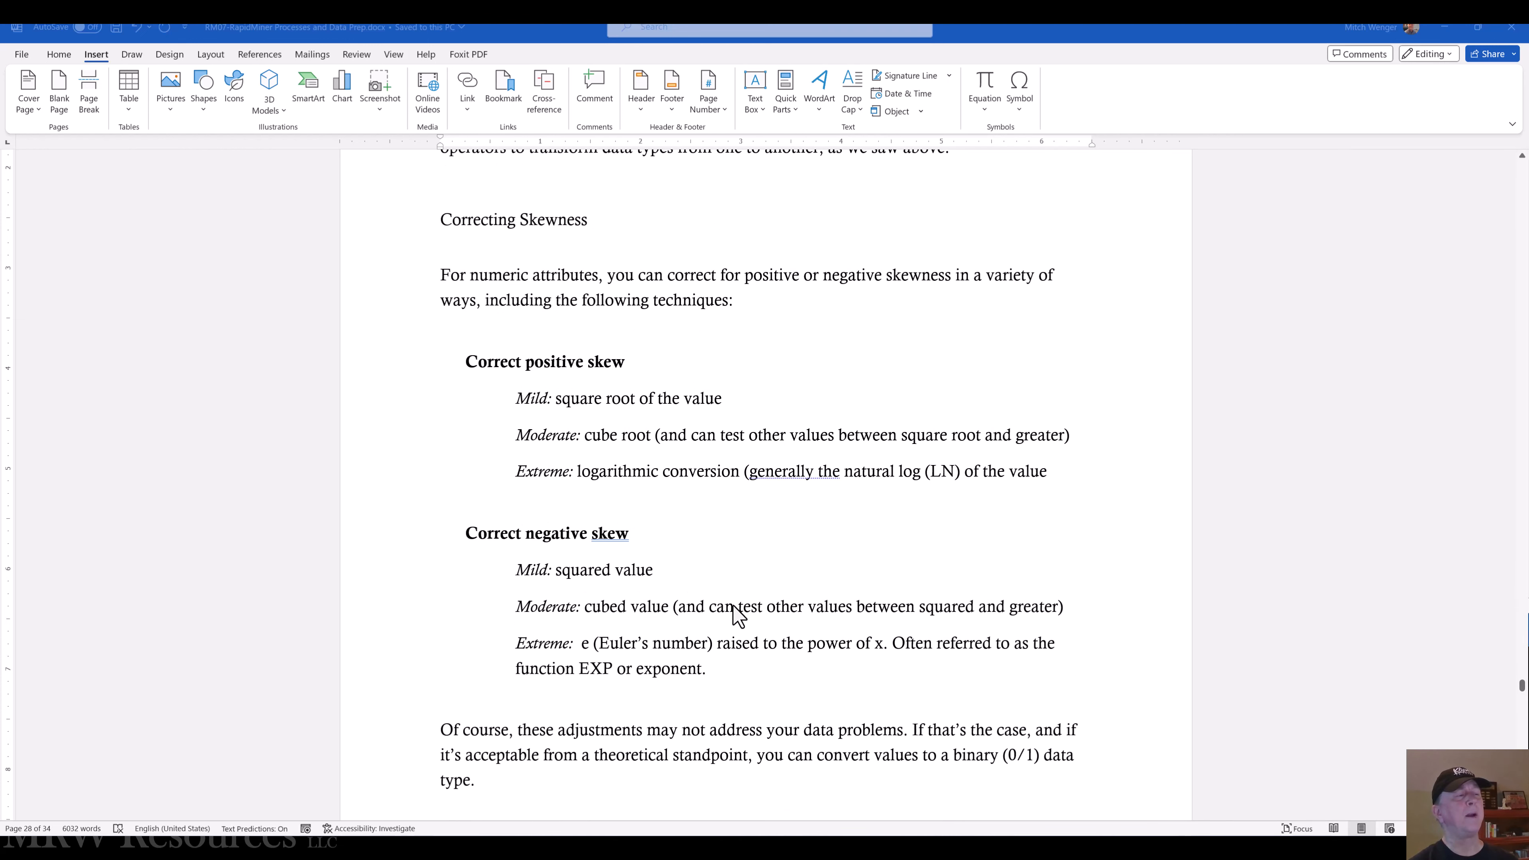
- Switch to the lc_small.xlsx workbook in Excel
key(alt+Tab)
key(alt+Tab)
key(alt+Tab)
key(alt+Tab)
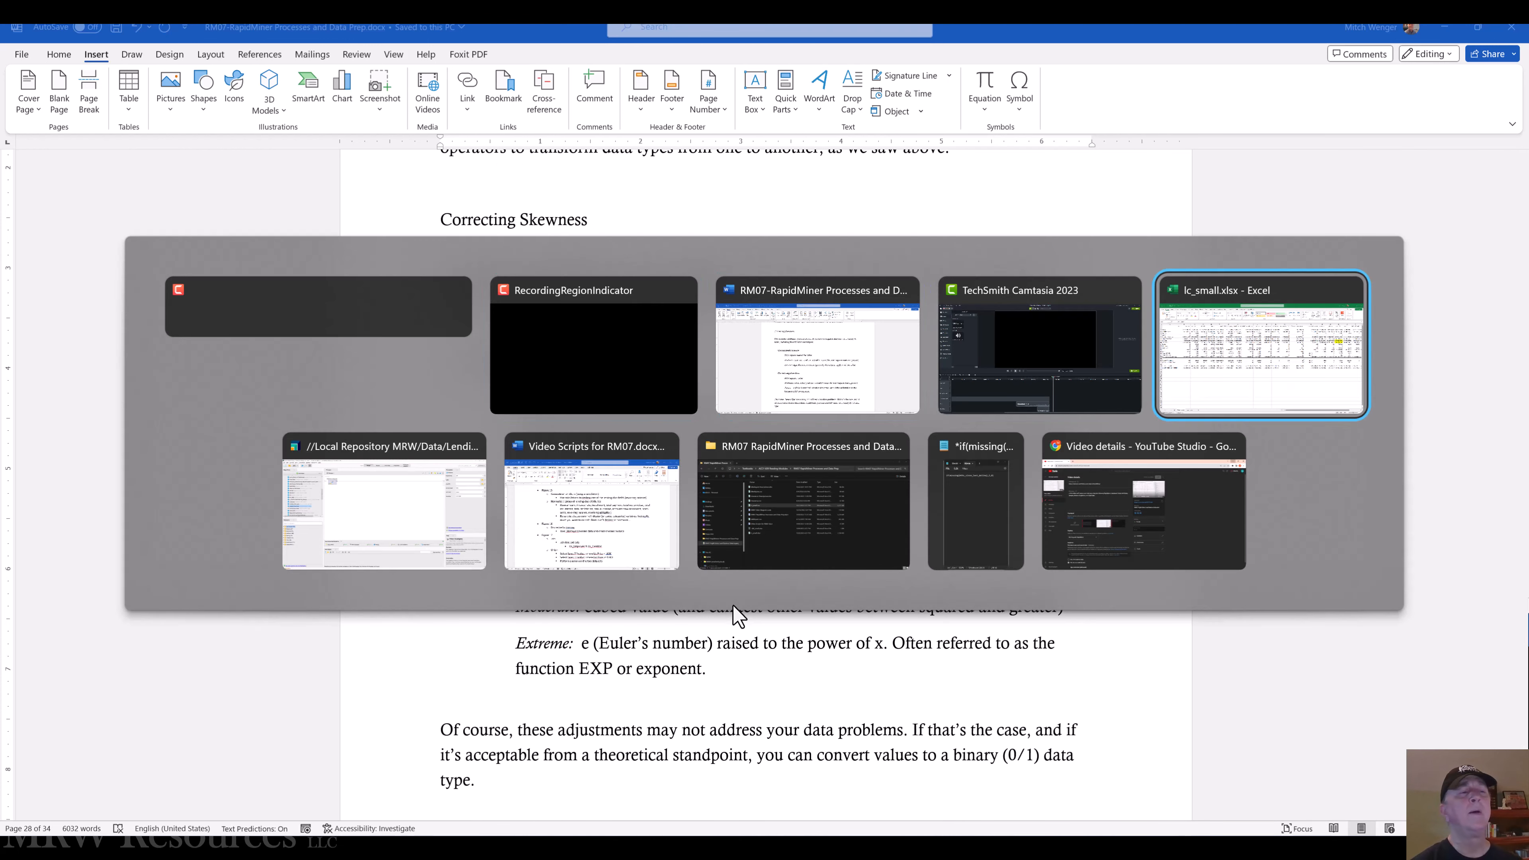
key(Left)
key(Left)
key(Left)
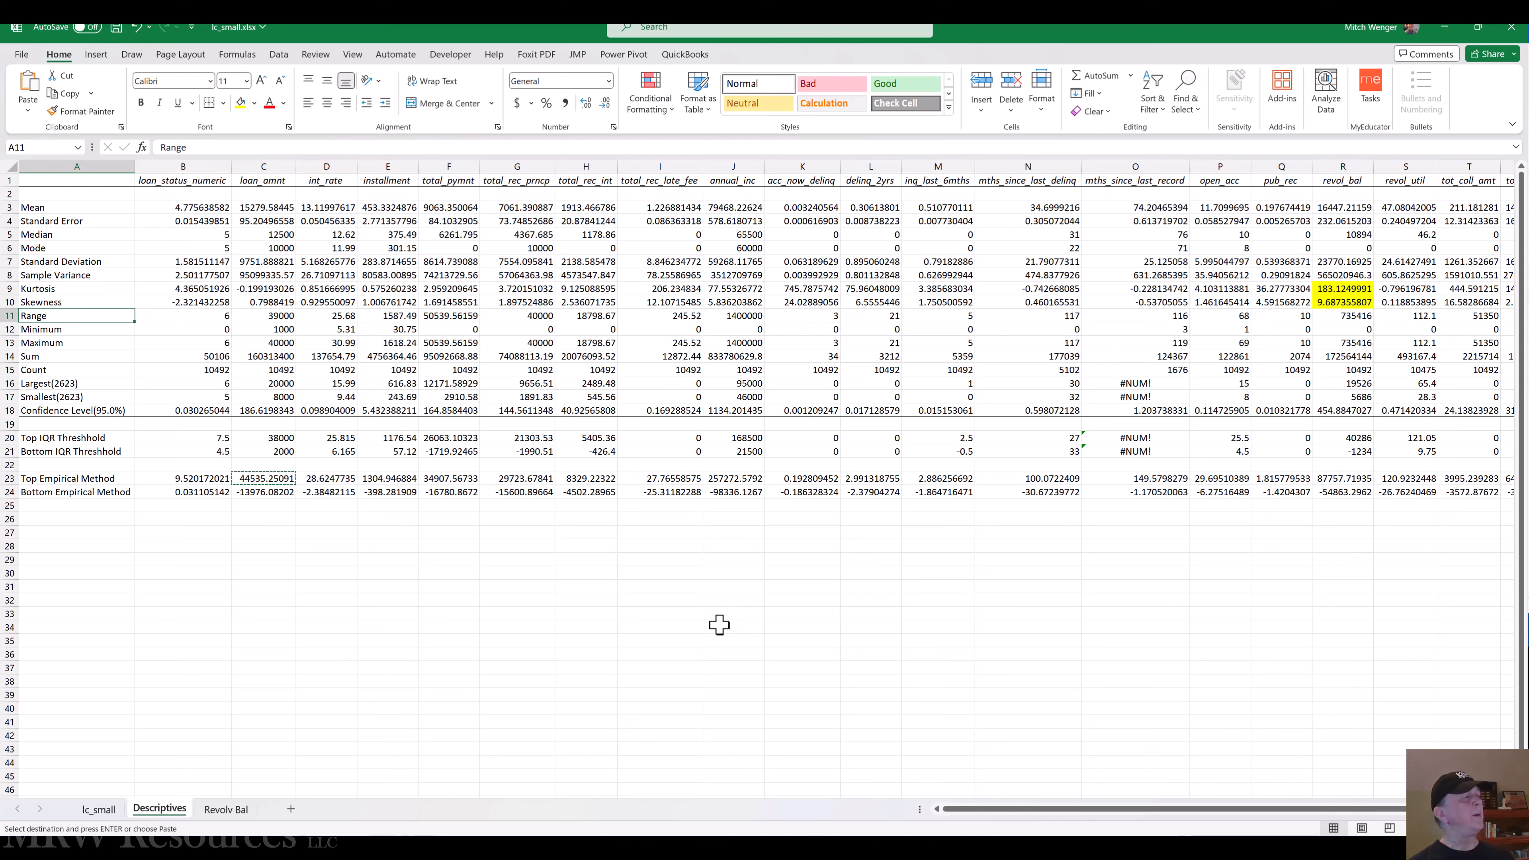
- Examine the Skewness row on the Descriptives sheet, checking both kurtosis and skewness for revol_bal
key(Up)
key(Right)
key(Right)
key(Right)
key(Right)
key(Right)
key(Right)
key(Right)
key(Right)
key(Right)
key(Right)
key(Right)
key(Right)
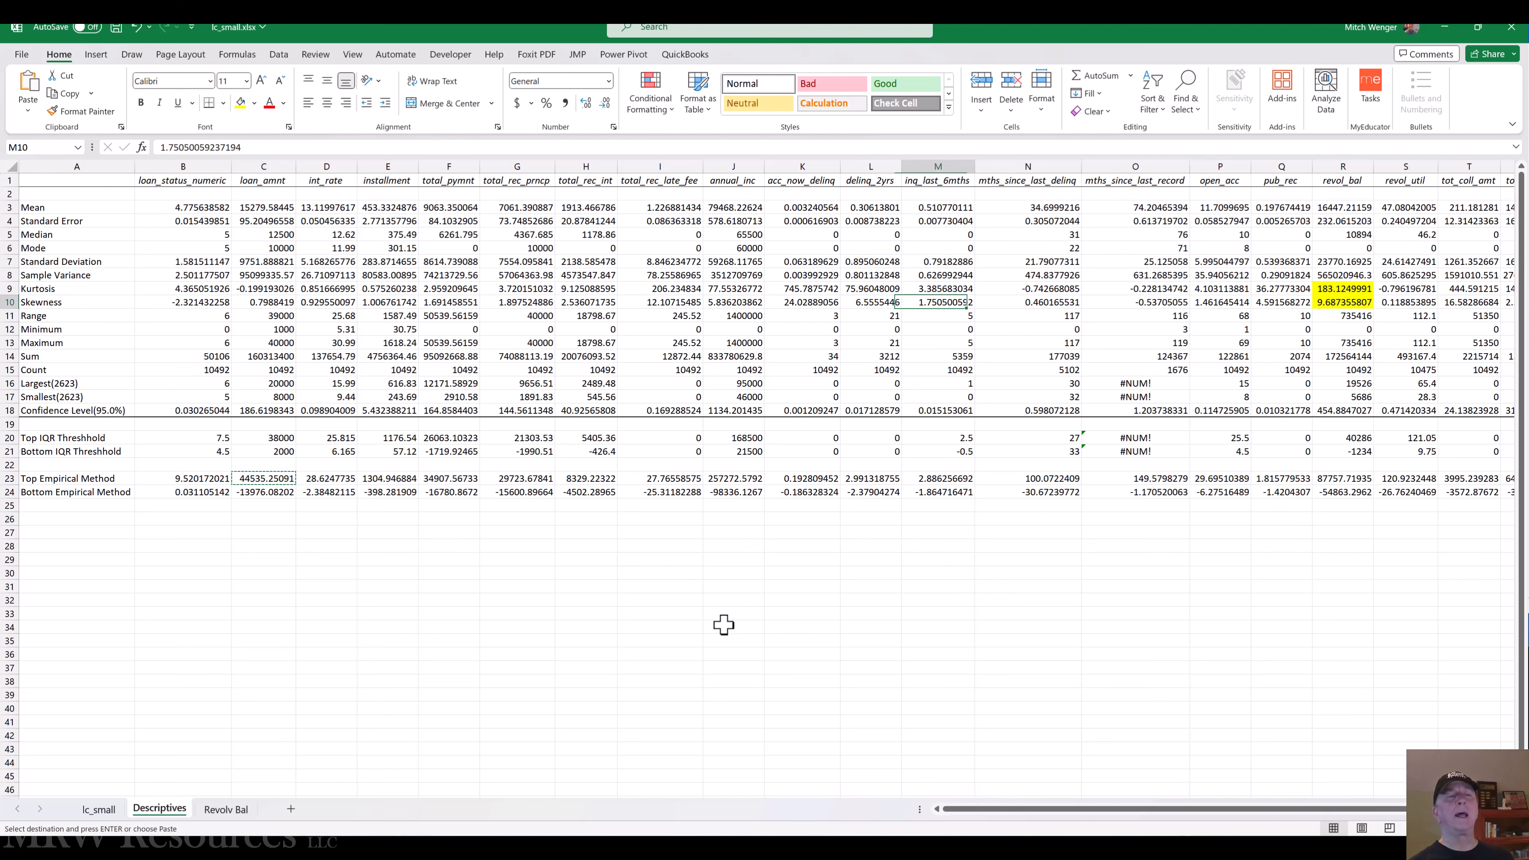
key(Right)
key(Right)
key(Right)
key(Right)
key(Right)
key(Up)
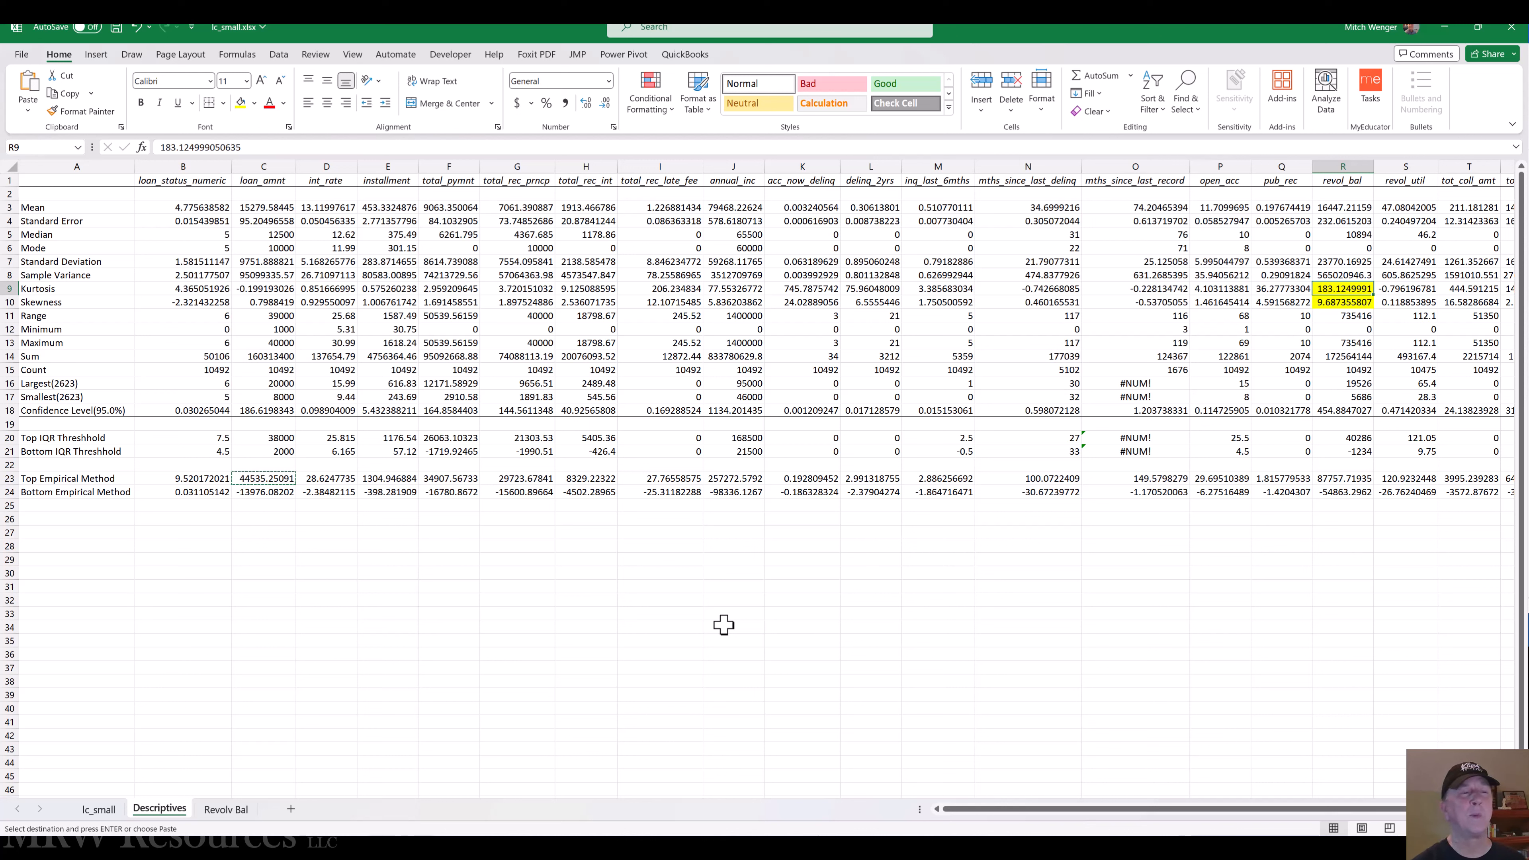
key(Down)
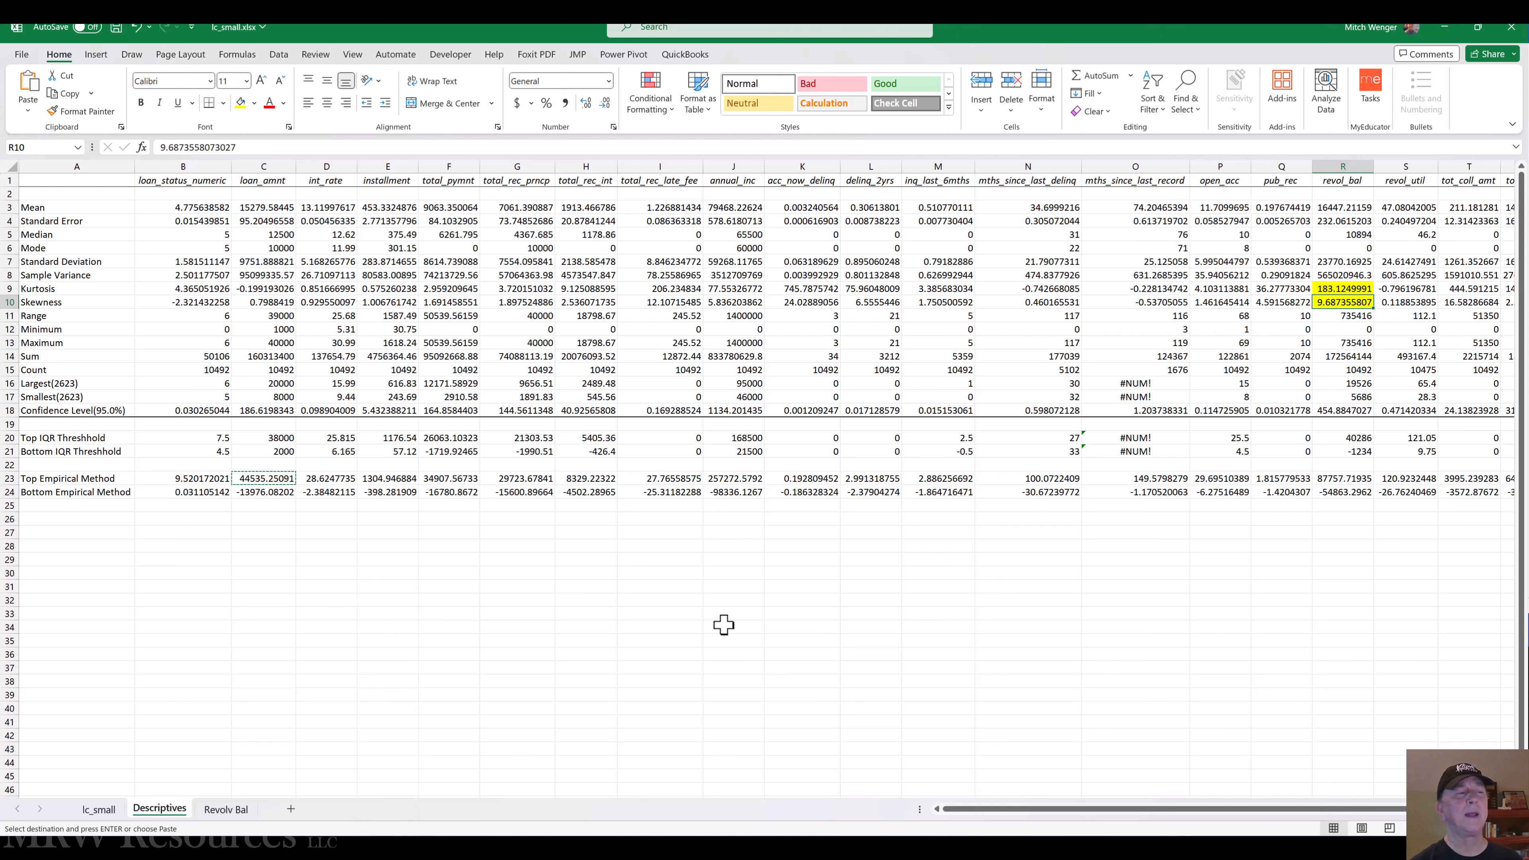
- Compare the skewness of the other attributes from total_rec_prncp to tot_coll_amt, ending on the revol_bal skewness
key(Left)
key(Left)
key(Left)
key(Left)
key(Left)
key(Left)
key(Left)
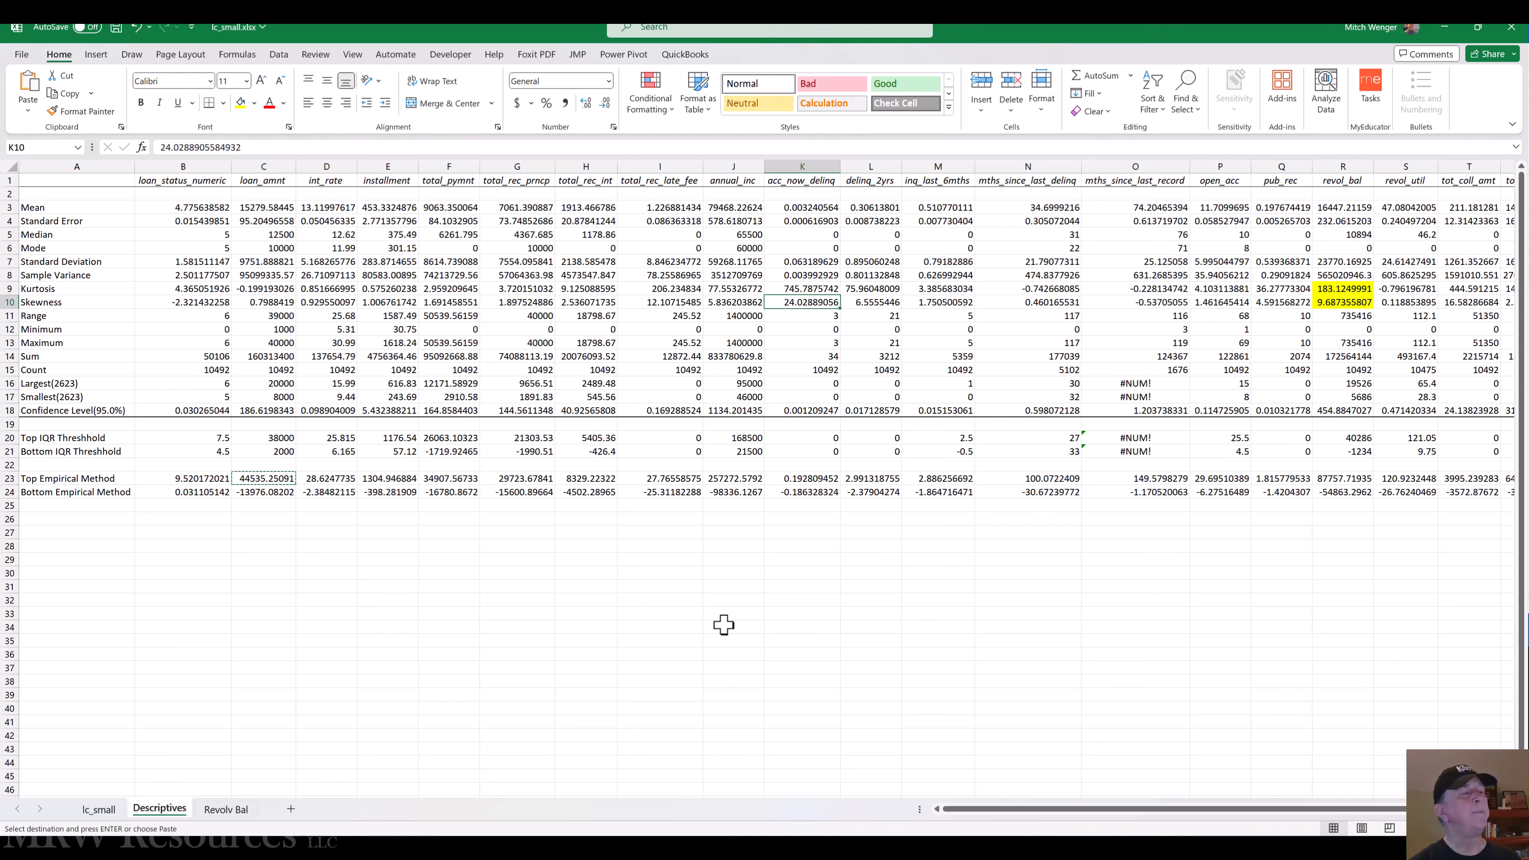
key(Left)
key(Left)
key(Left)
key(Left)
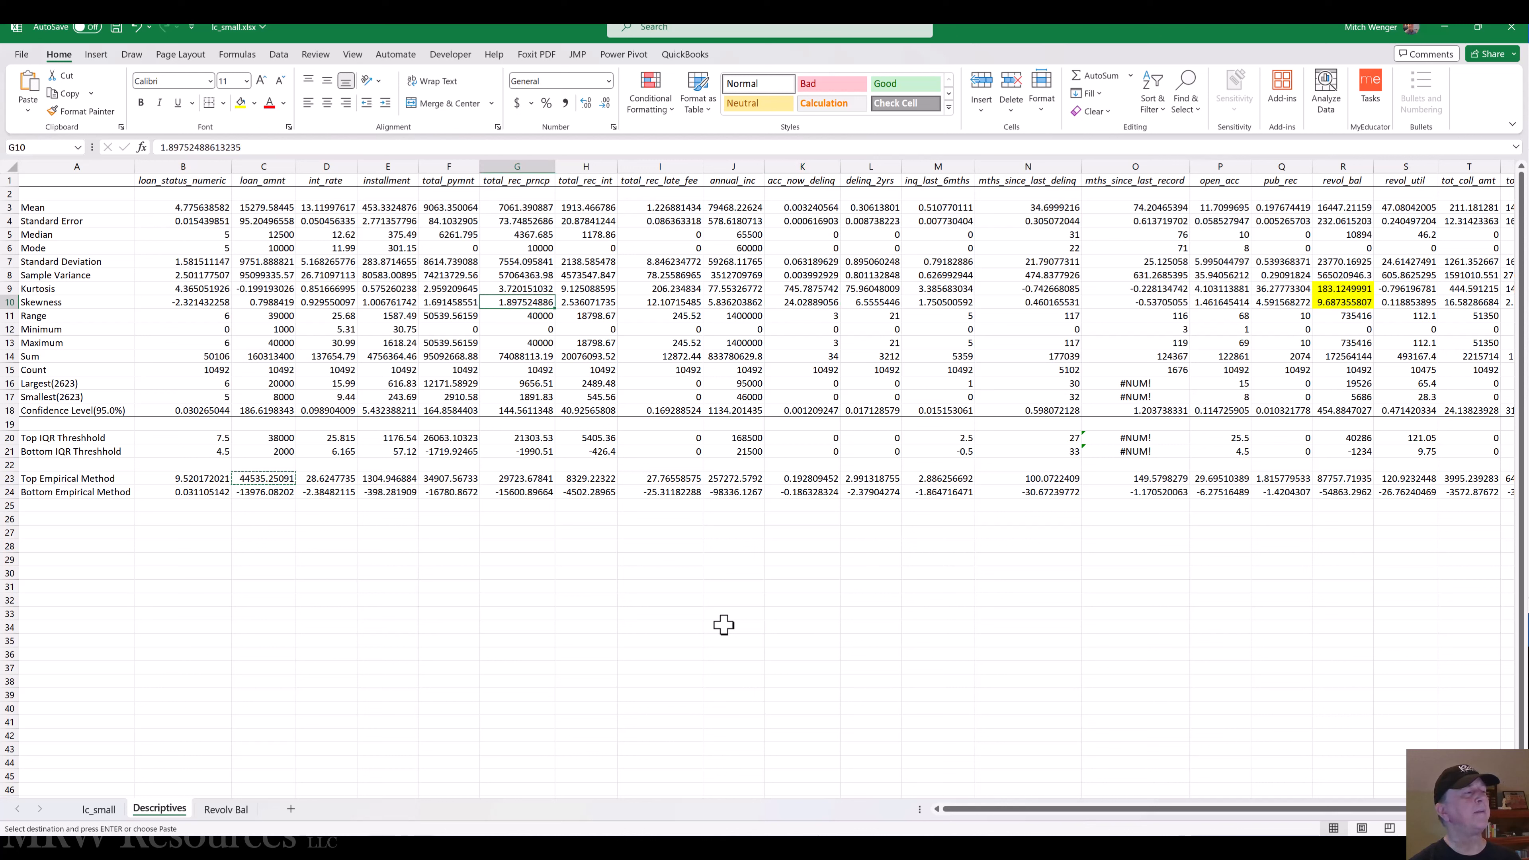
key(Right)
key(Left)
key(Right)
key(Right)
key(Right)
key(Right)
key(Right)
key(Right)
key(Right)
key(Right)
key(Right)
key(Right)
key(Right)
key(Right)
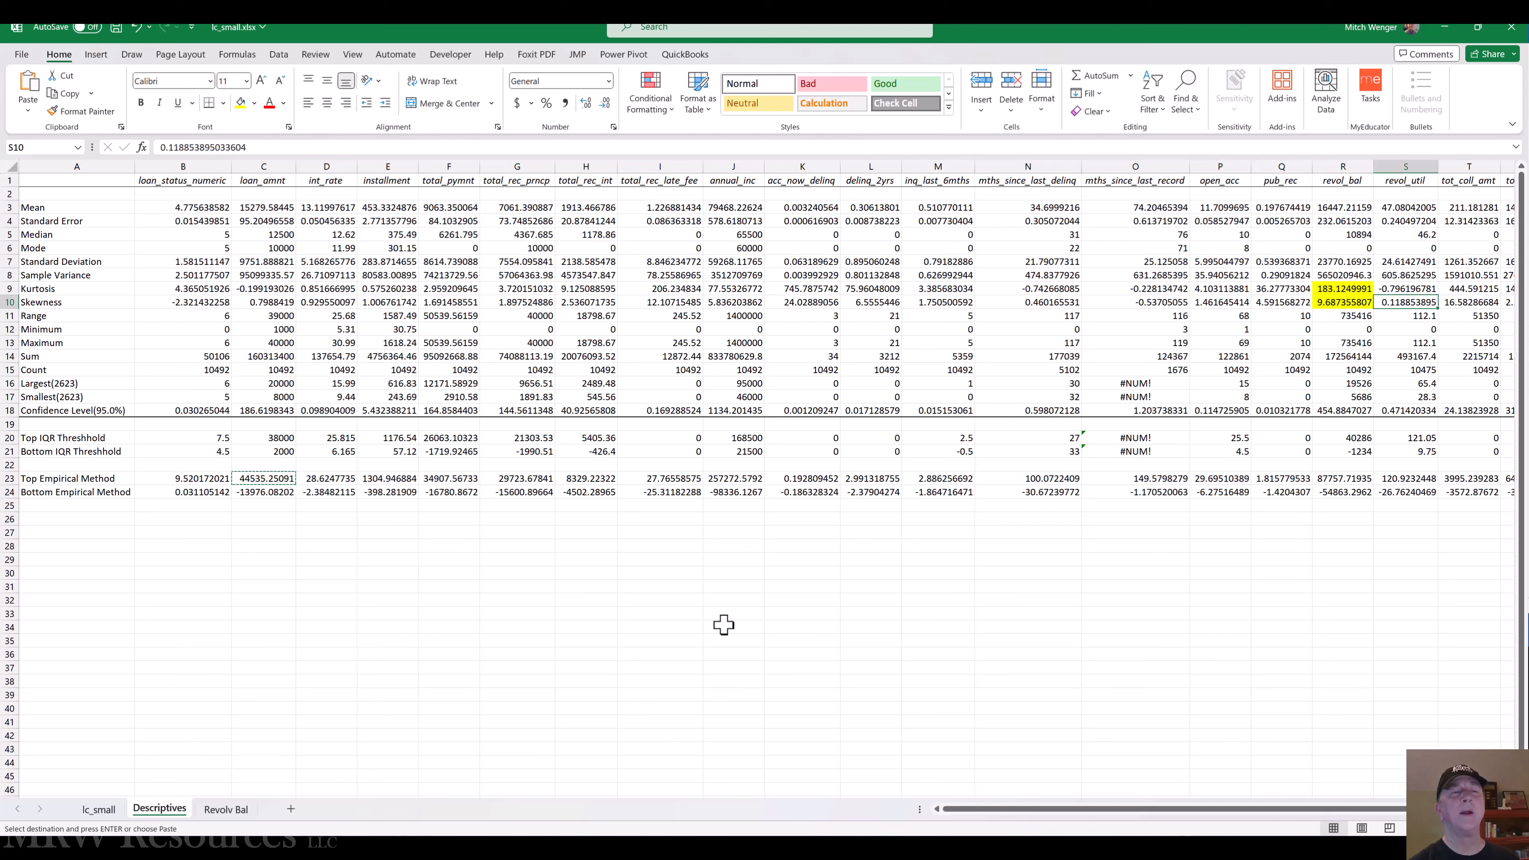
key(Right)
key(Left)
key(Left)
key(Left)
key(Right)
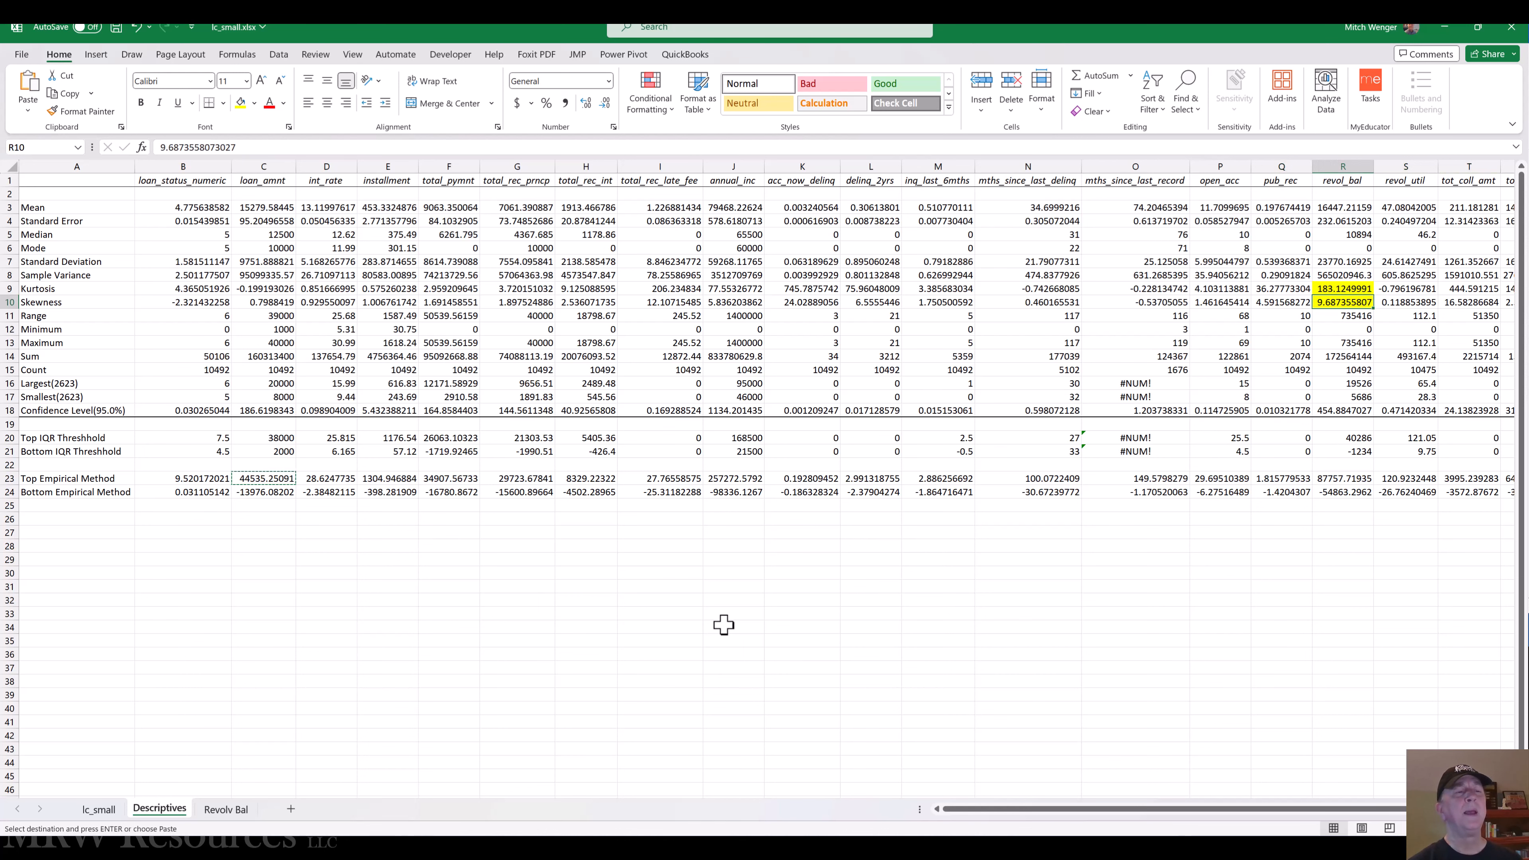
- Fill the whole revol_bal column on the lc_small sheet with yellow
key(ctrl+Page_Up)
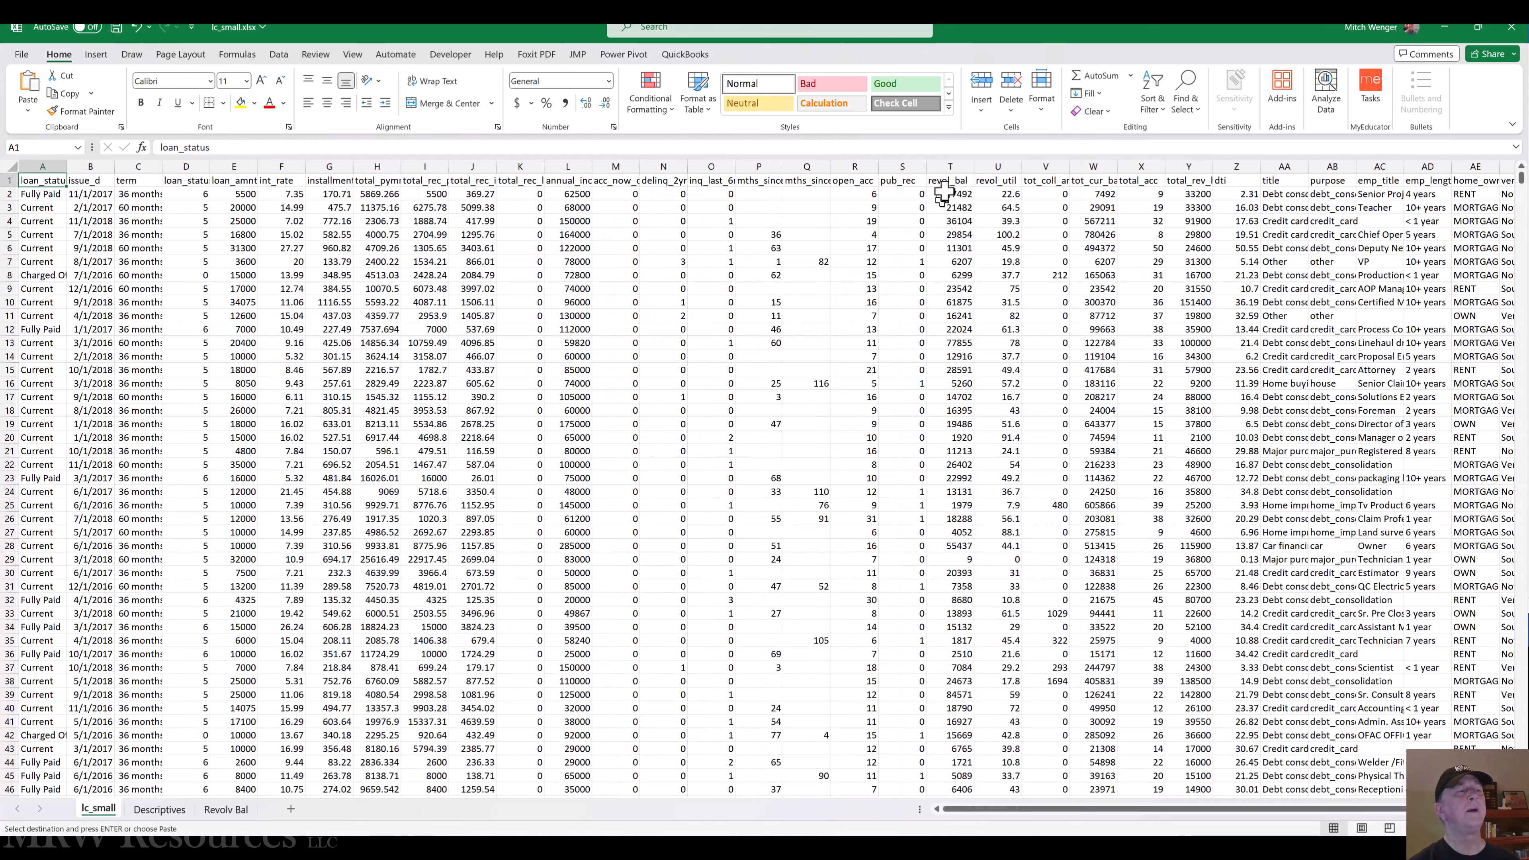
click(950, 166)
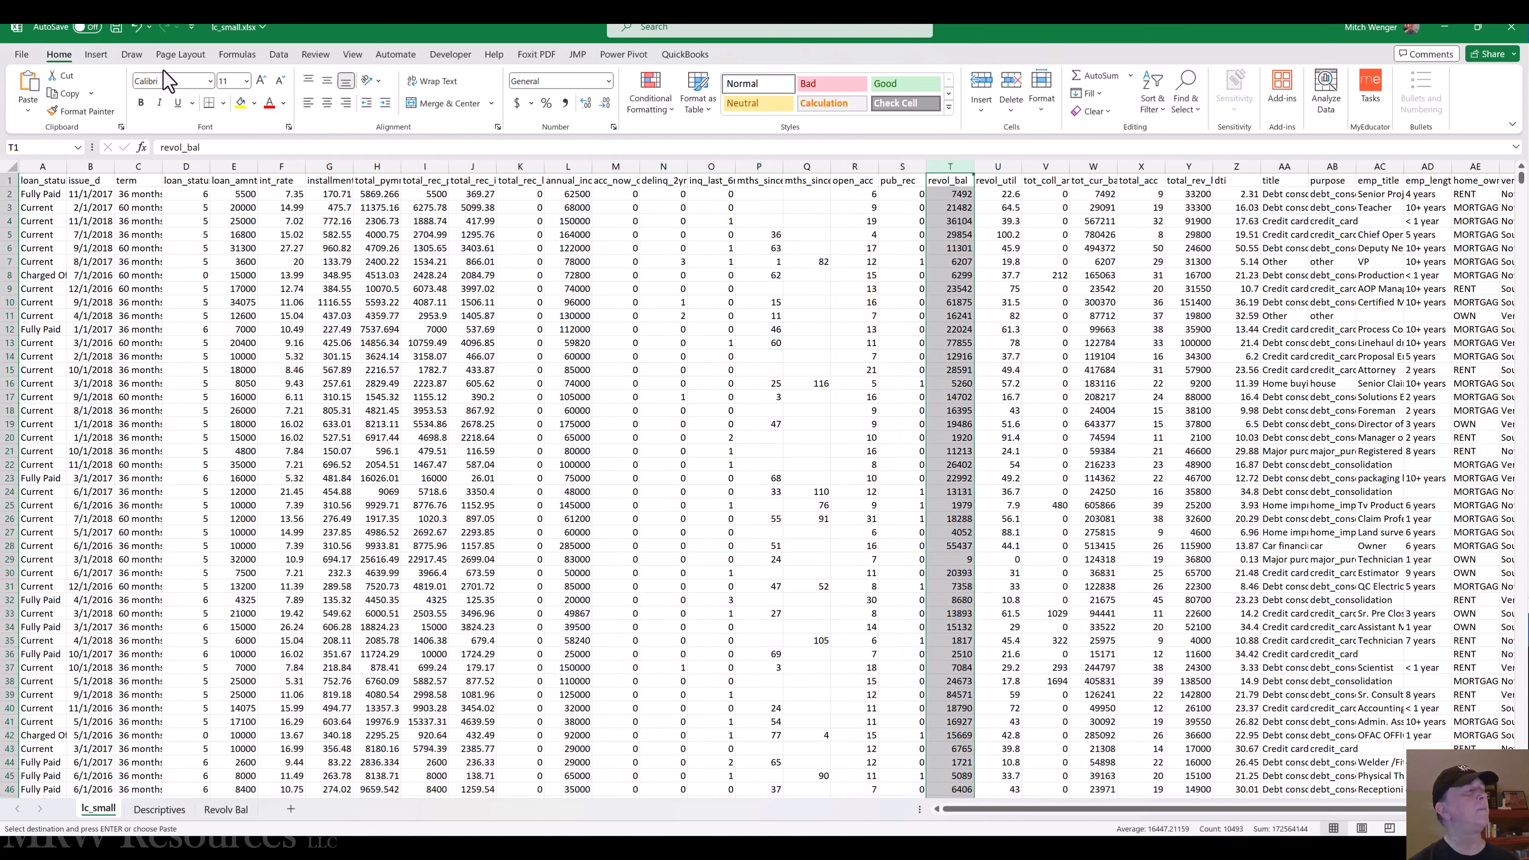
click(240, 102)
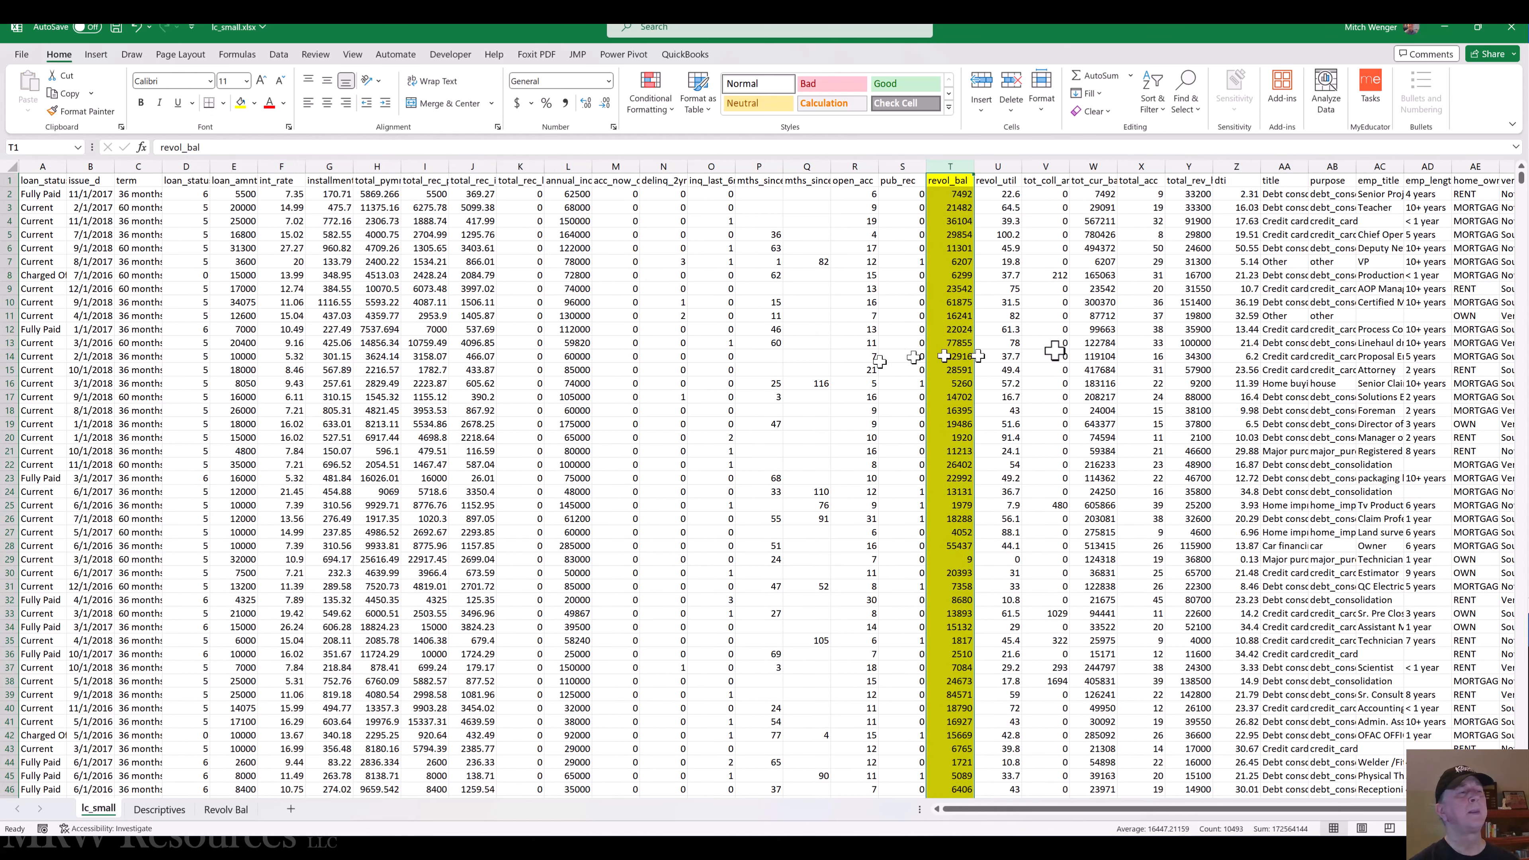
click(1088, 356)
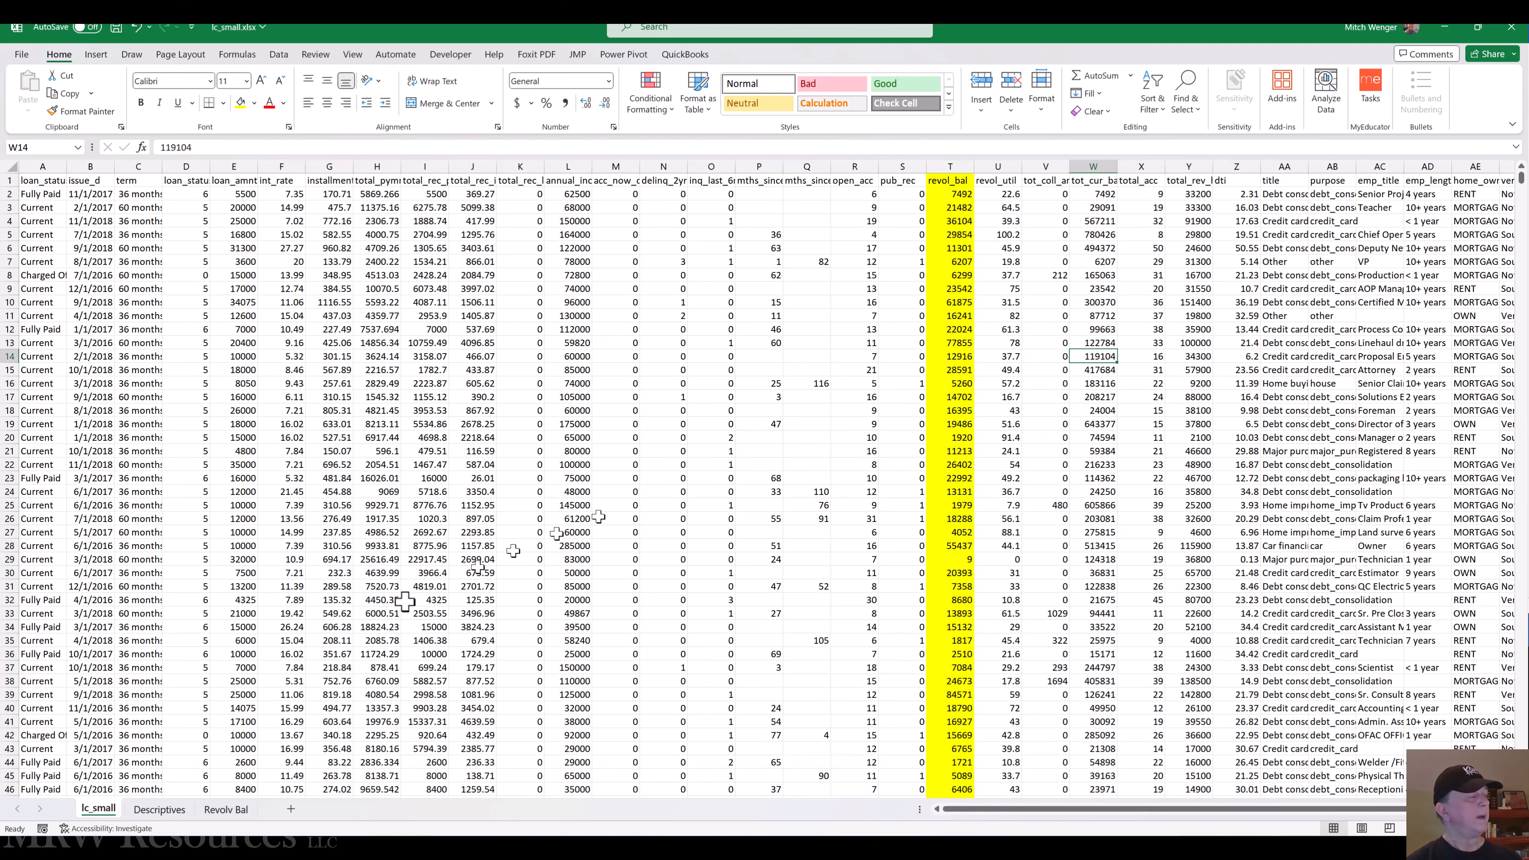
- Review the revol_bal, Square Root, Cube Root and Ln+1 columns on the Revolv Bal sheet
click(227, 810)
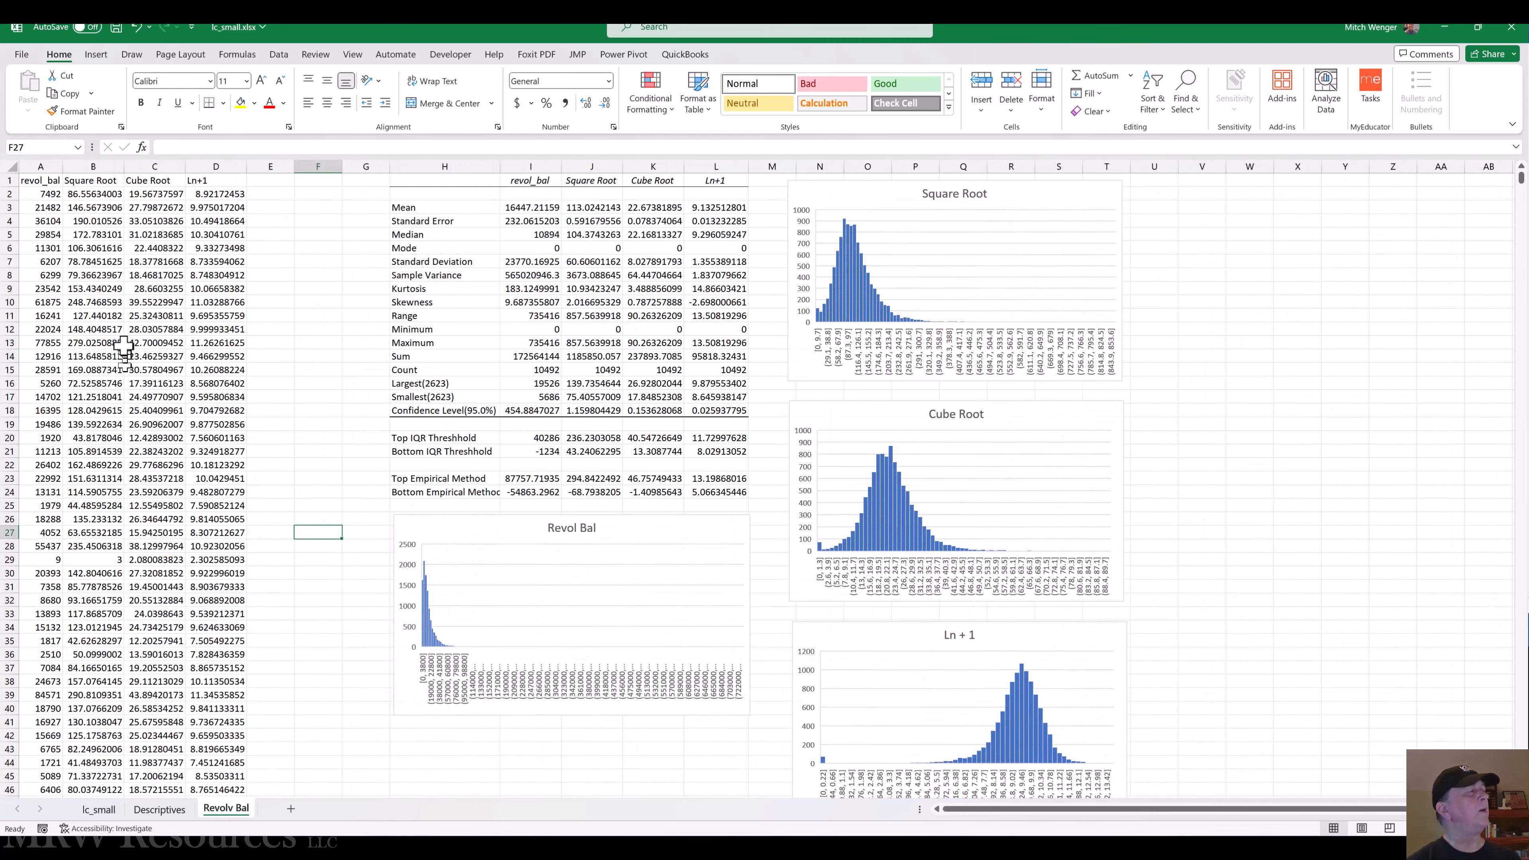
click(45, 166)
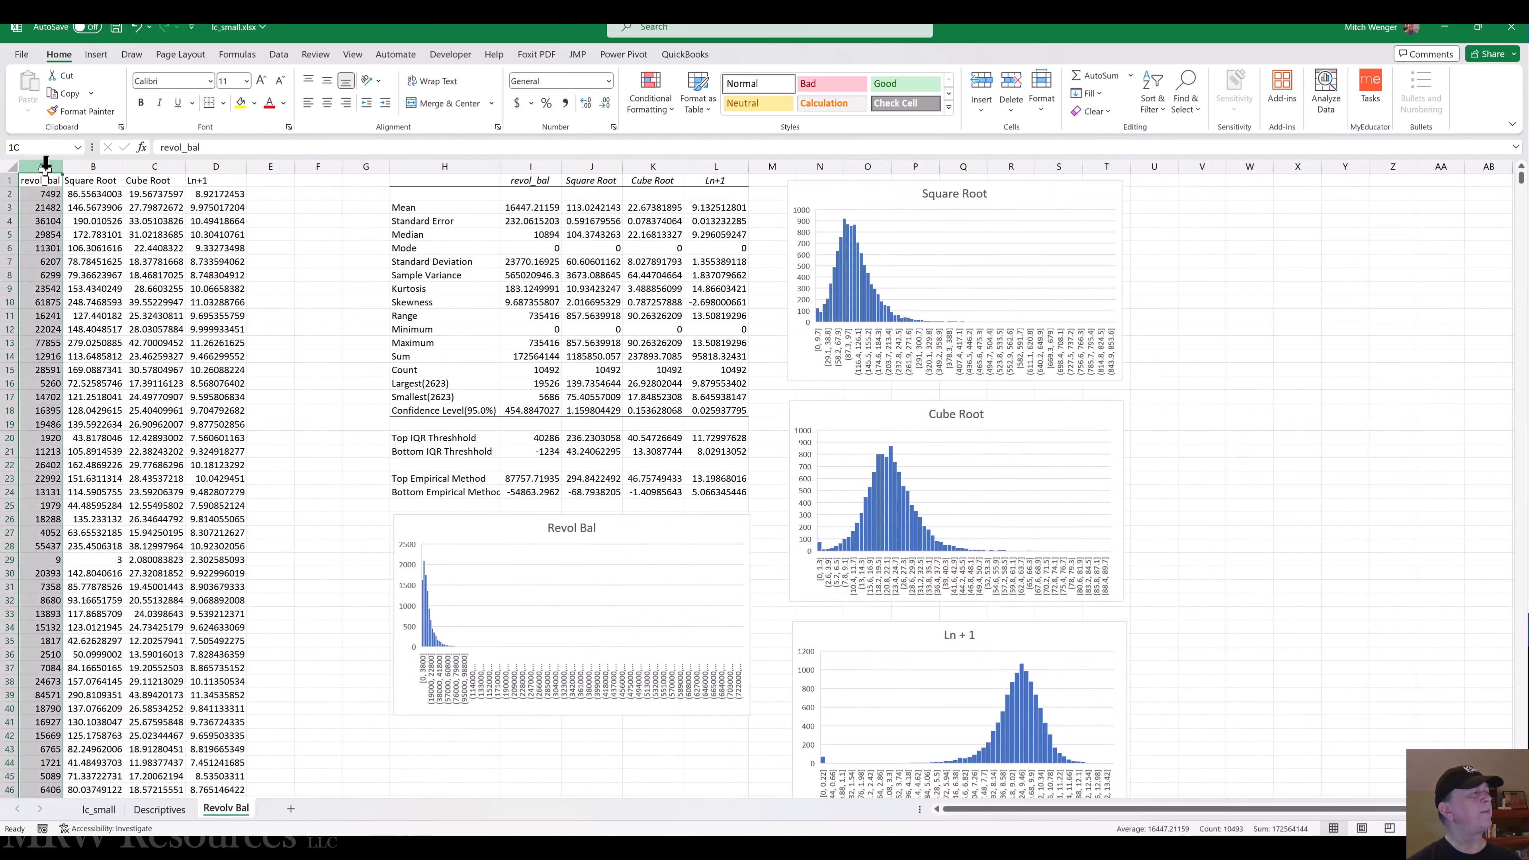
click(98, 181)
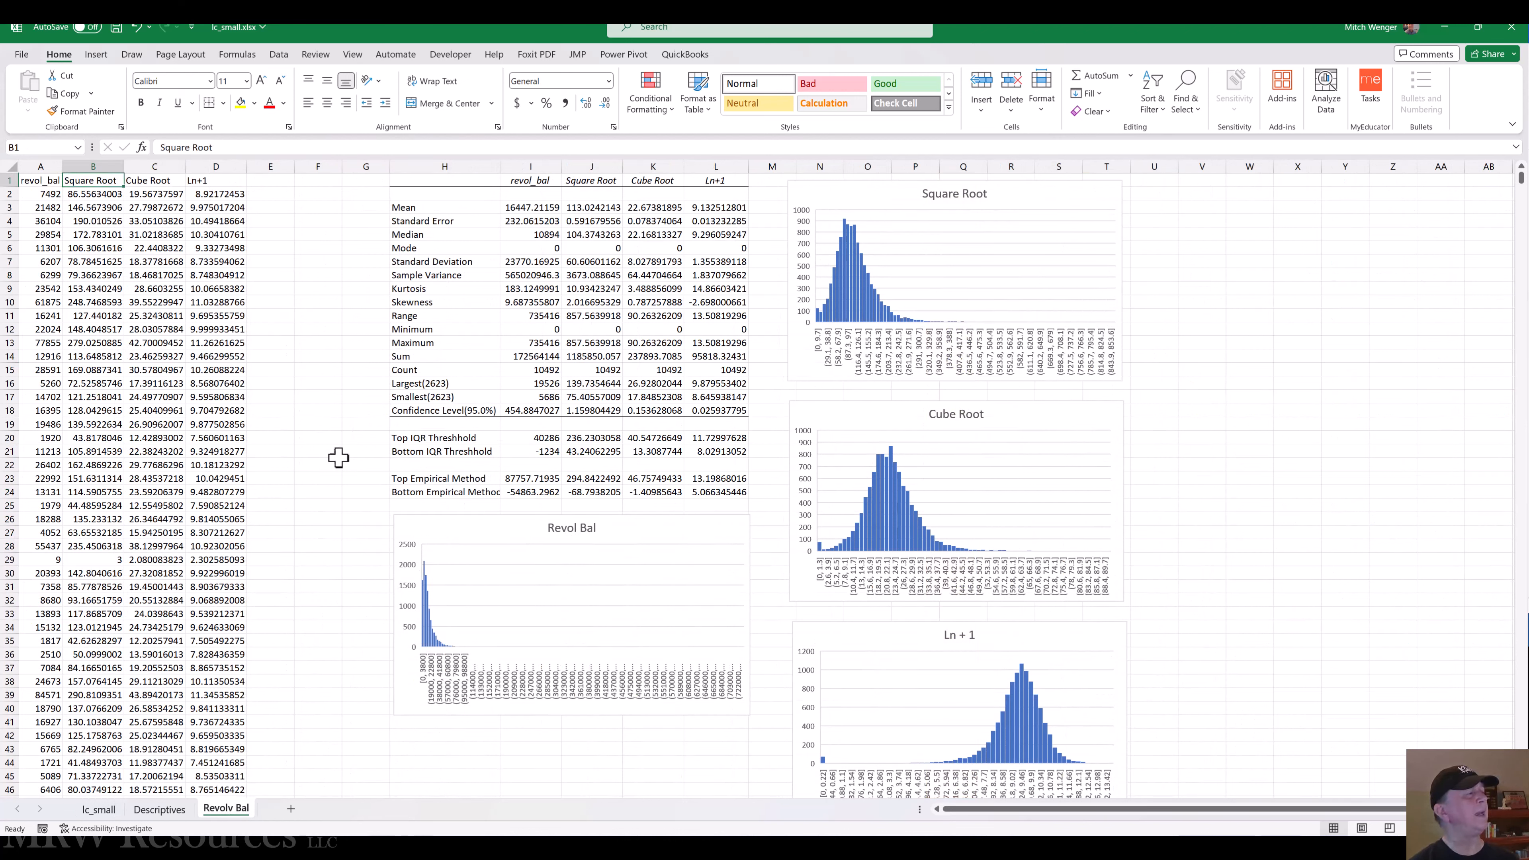
key(Right)
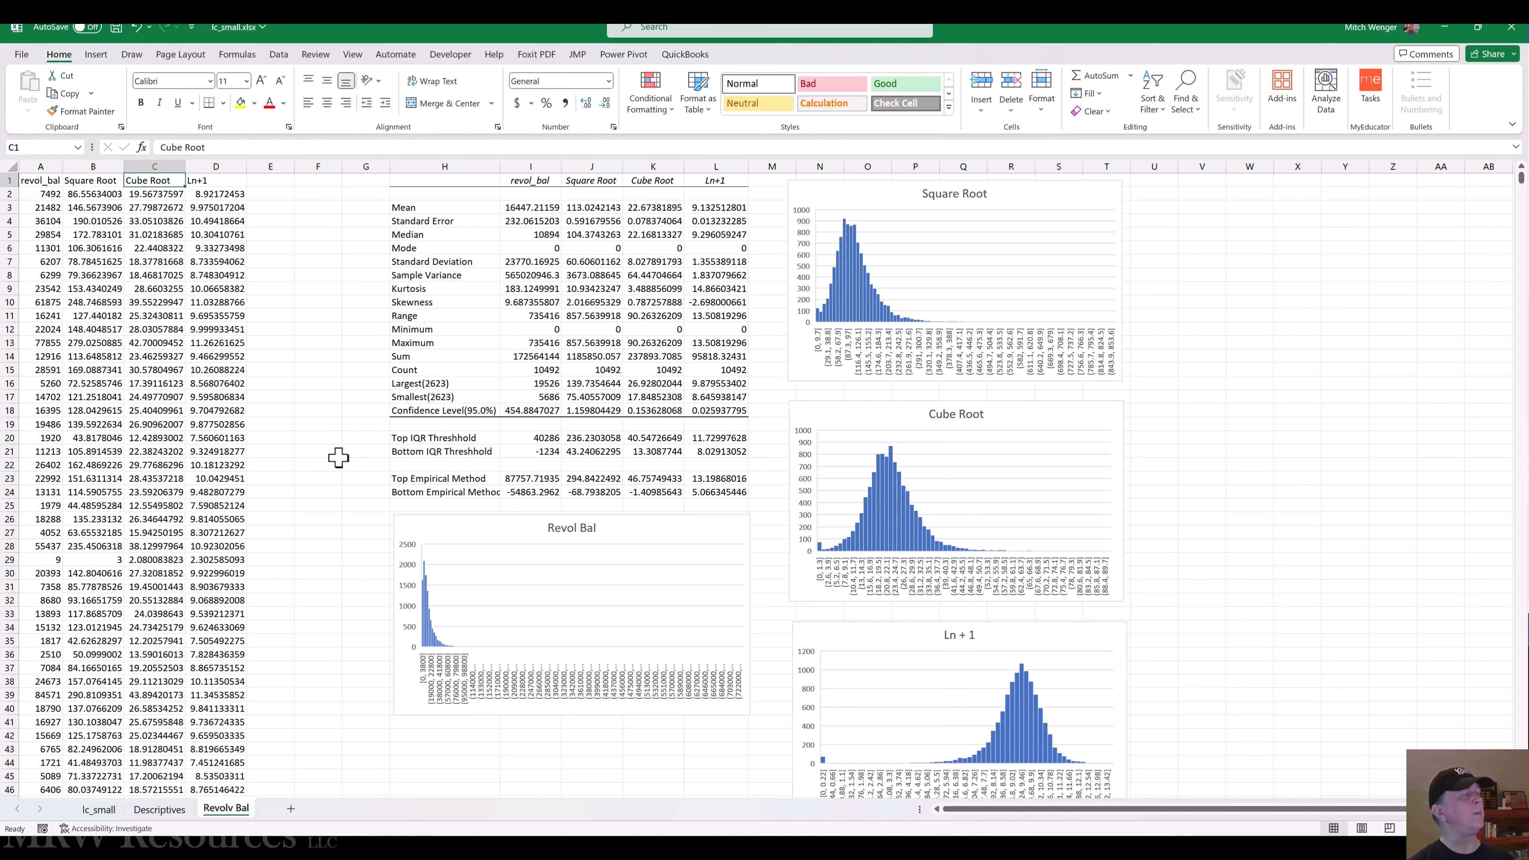
key(Right)
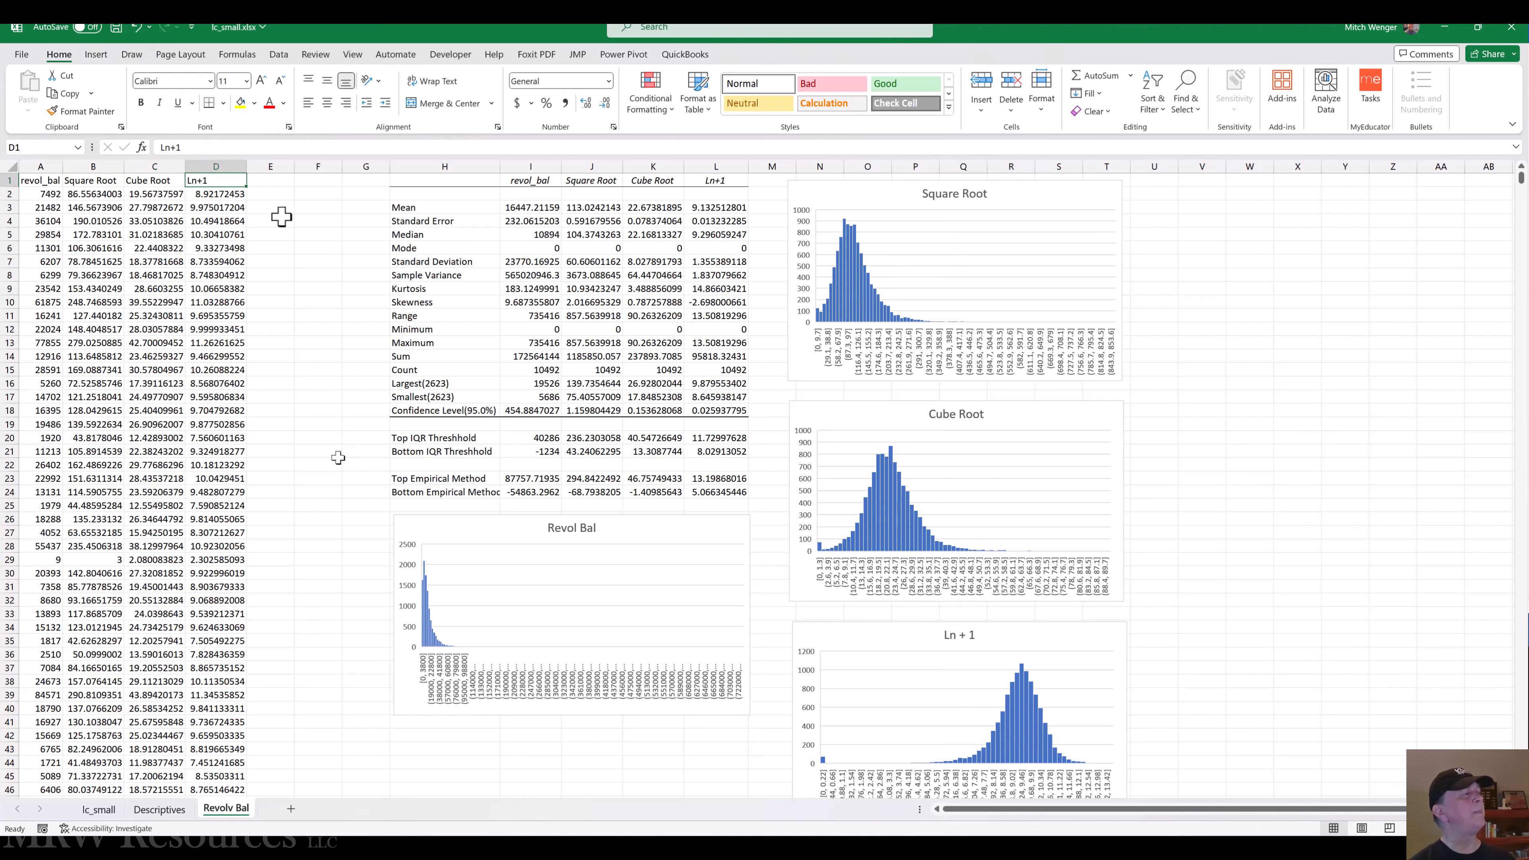
key(alt+Tab)
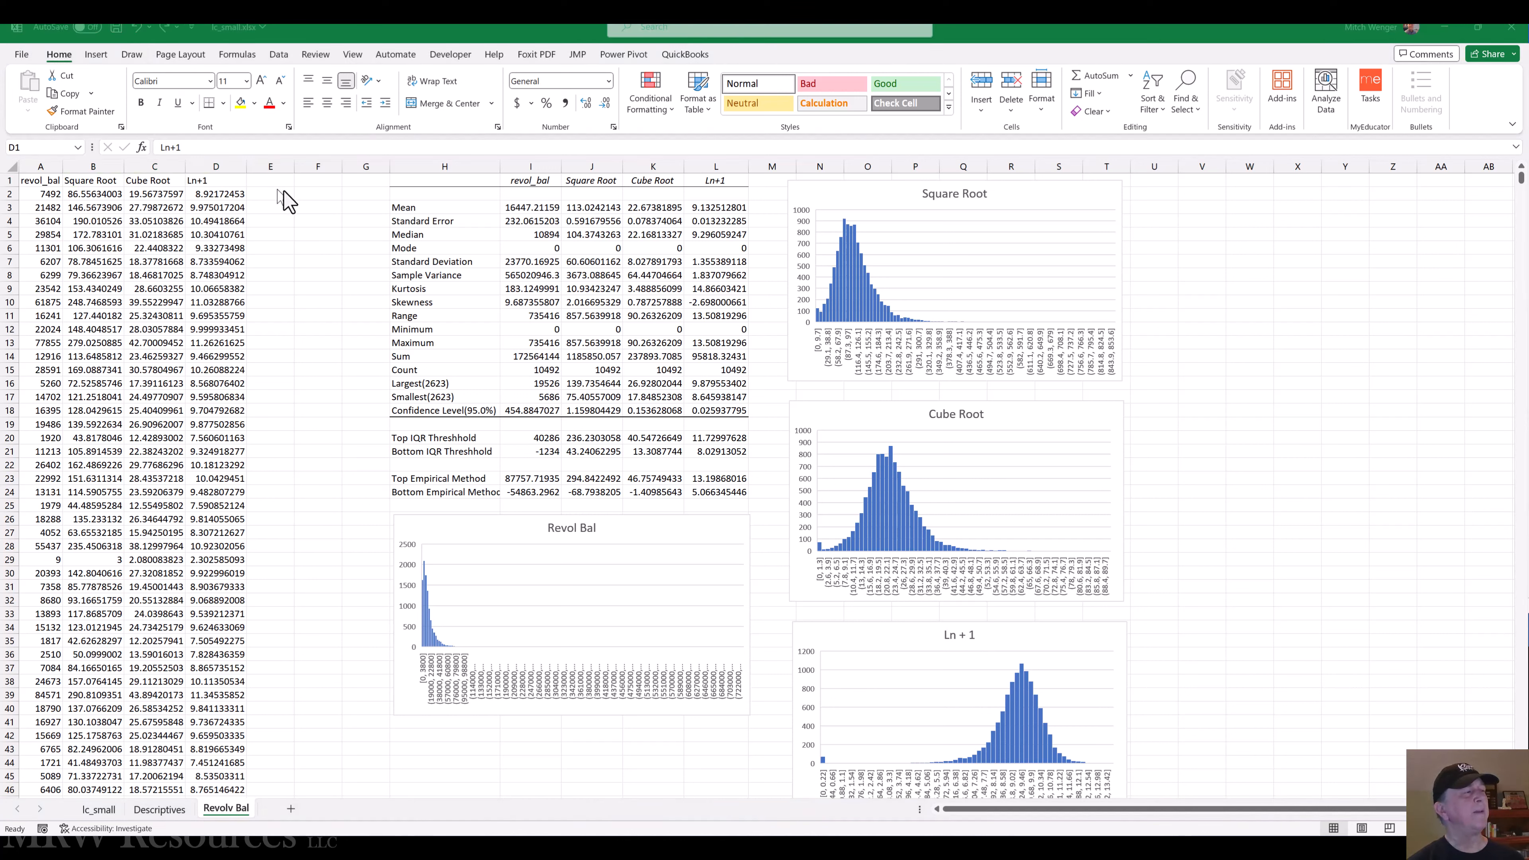
- Select the kurtosis and skewness values of revol_bal and its three transformations (I9:L10)
click(530, 289)
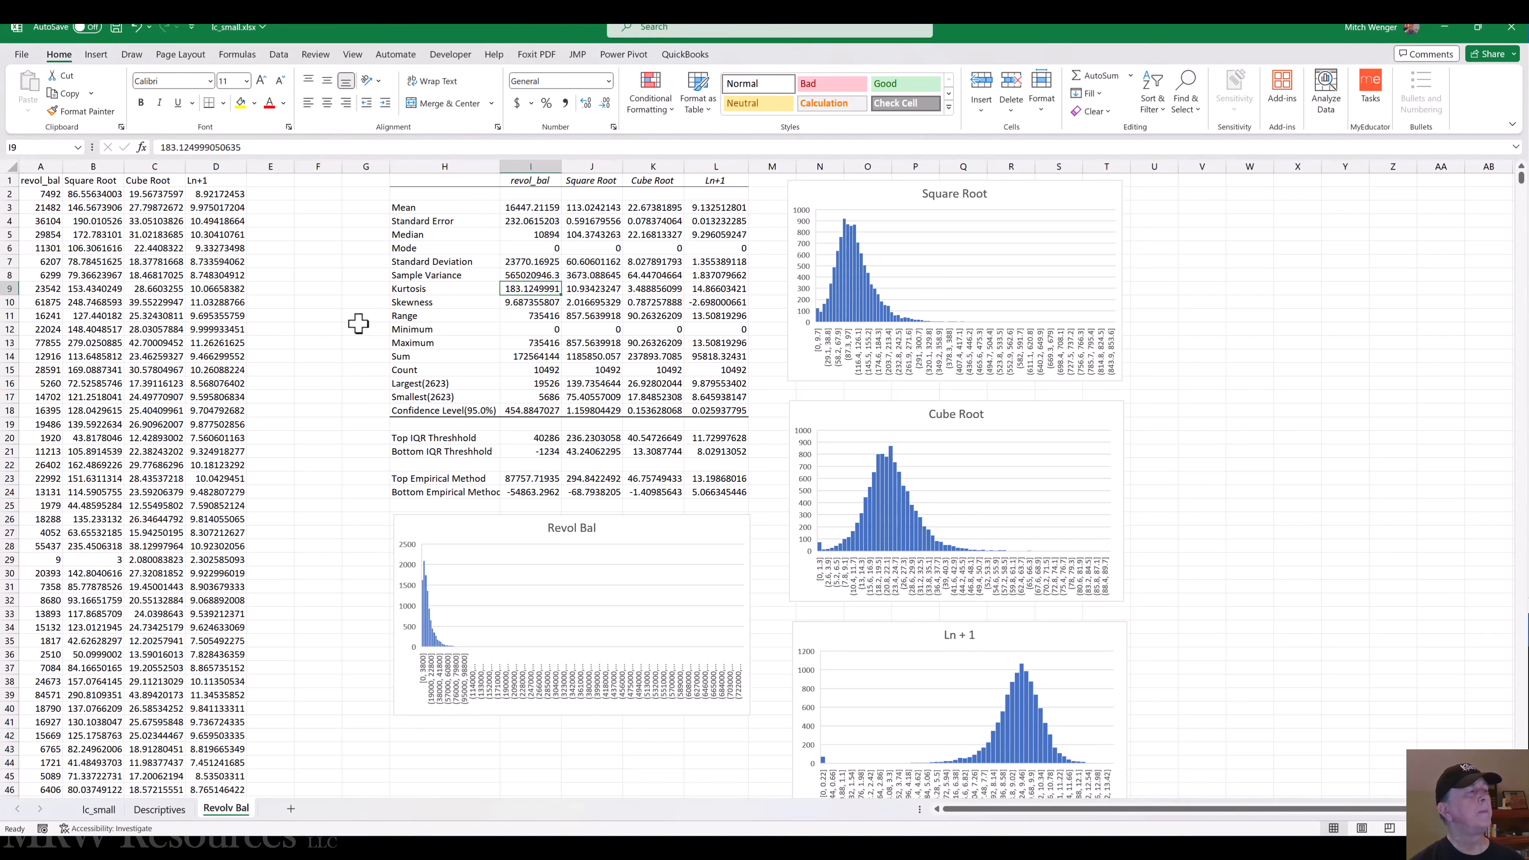
key(shift+Down)
key(shift+Right)
key(shift+Right)
key(shift+Right)
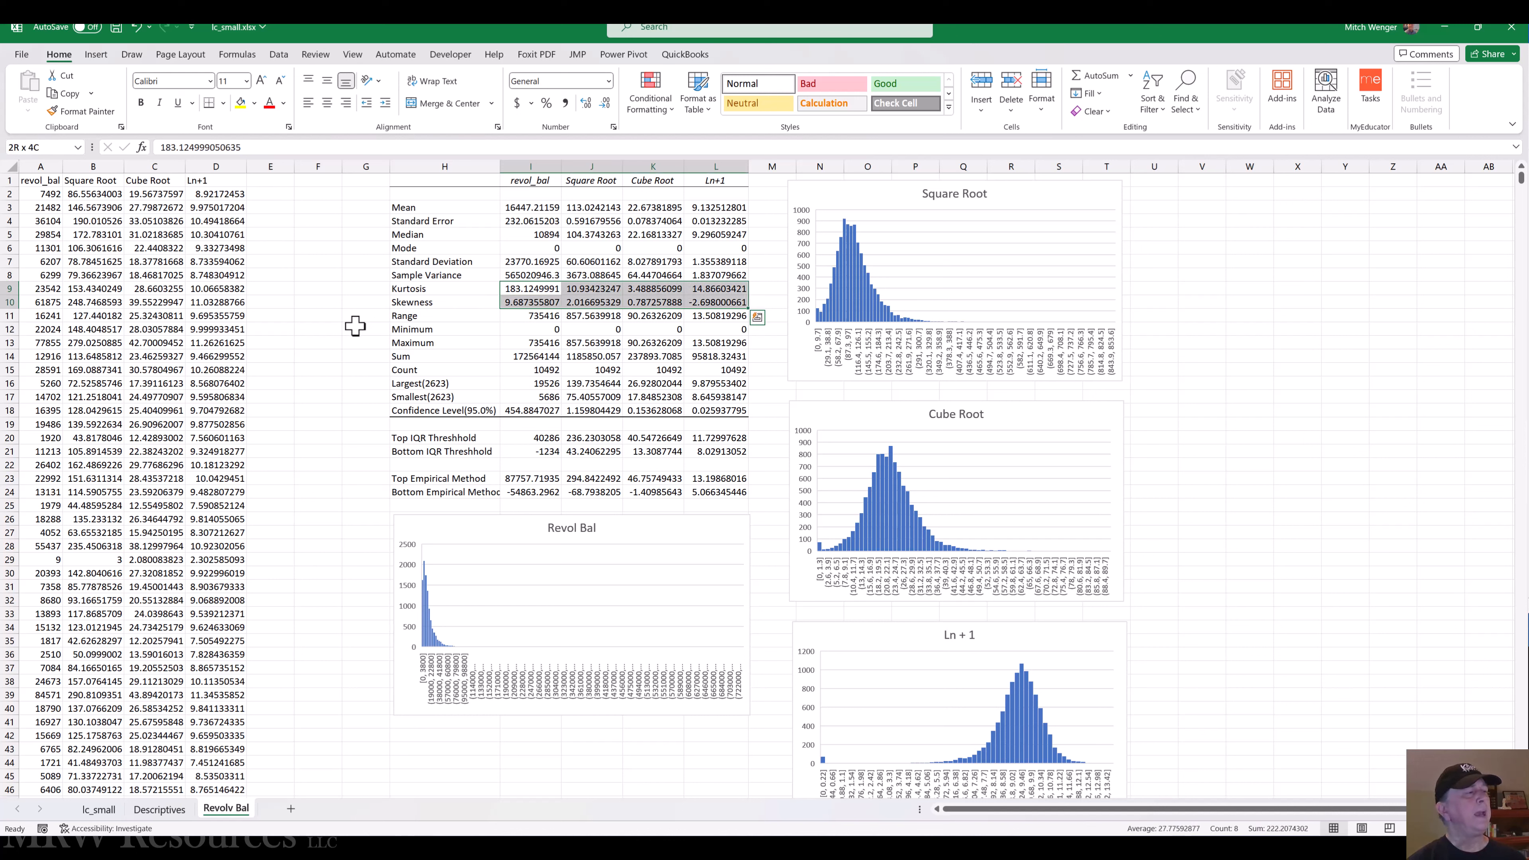
- Compare kurtosis and skewness across the Square Root, Cube Root and Ln+1 transformations in the statistics table
key(Right)
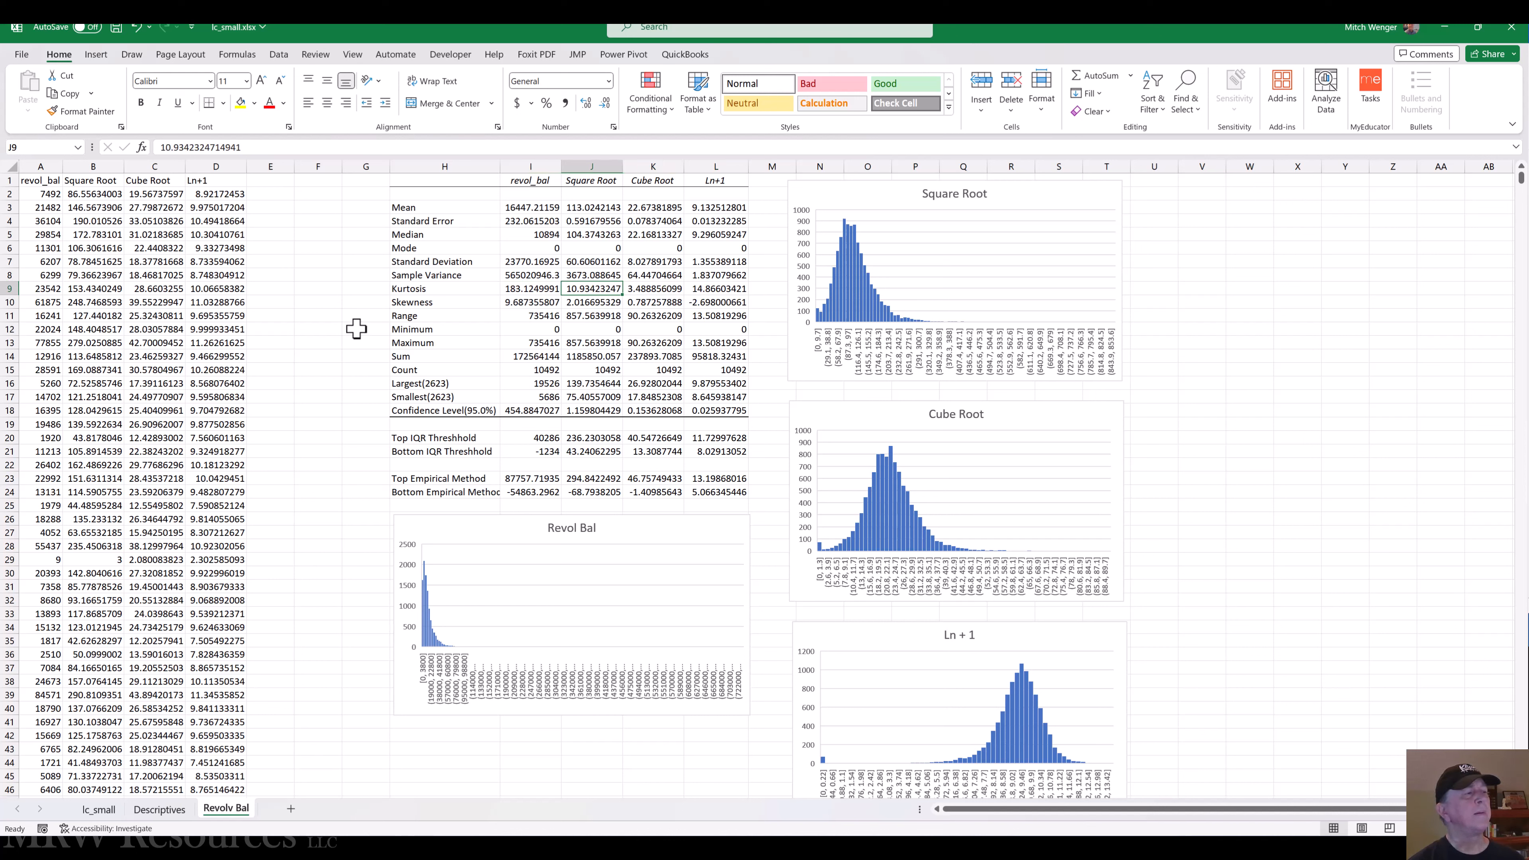
key(Right)
key(Right)
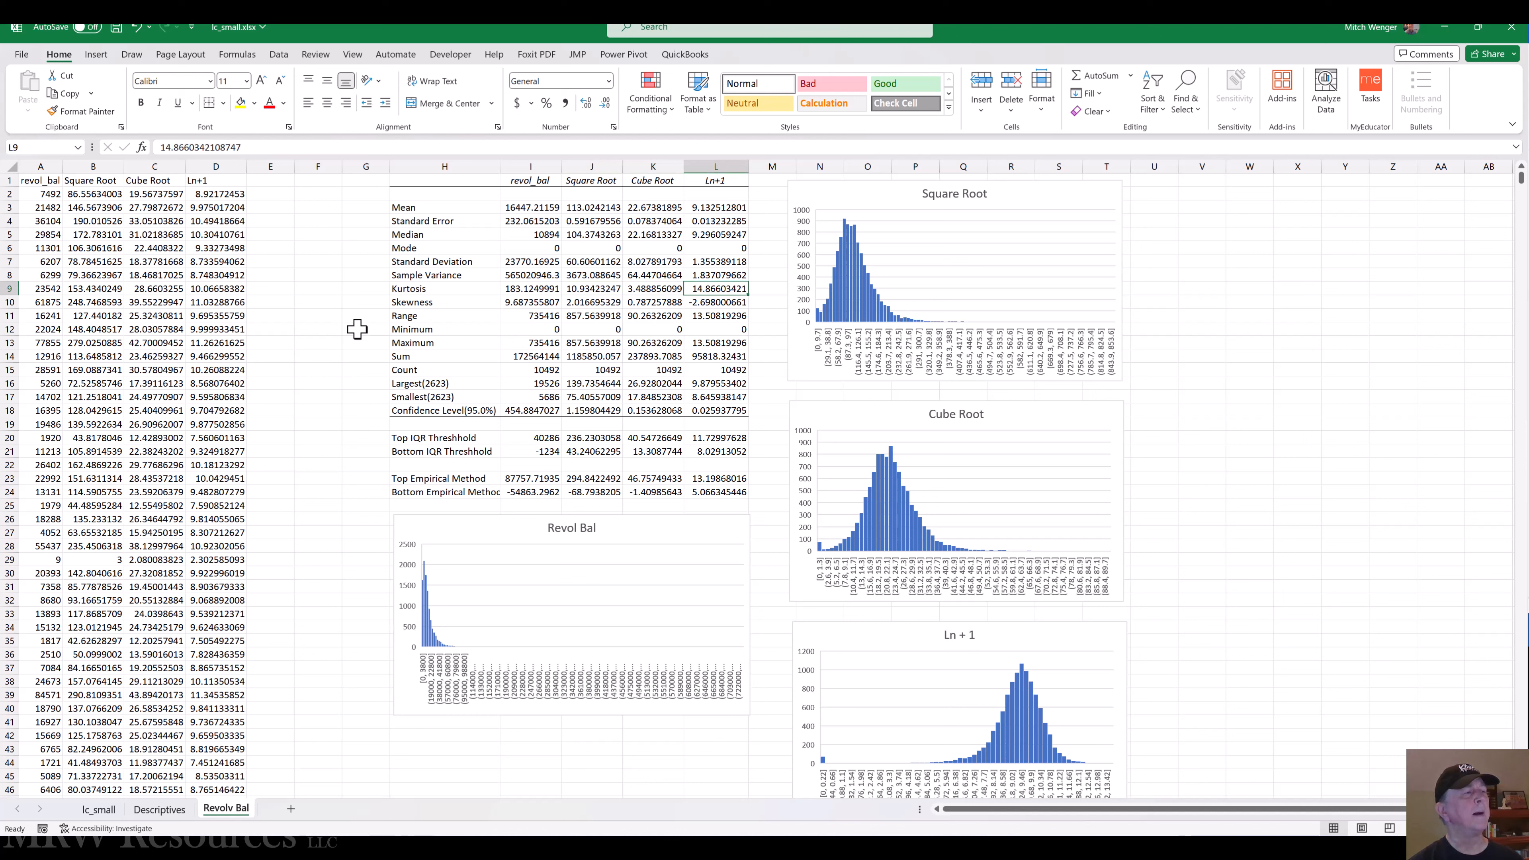
key(Left)
key(Left)
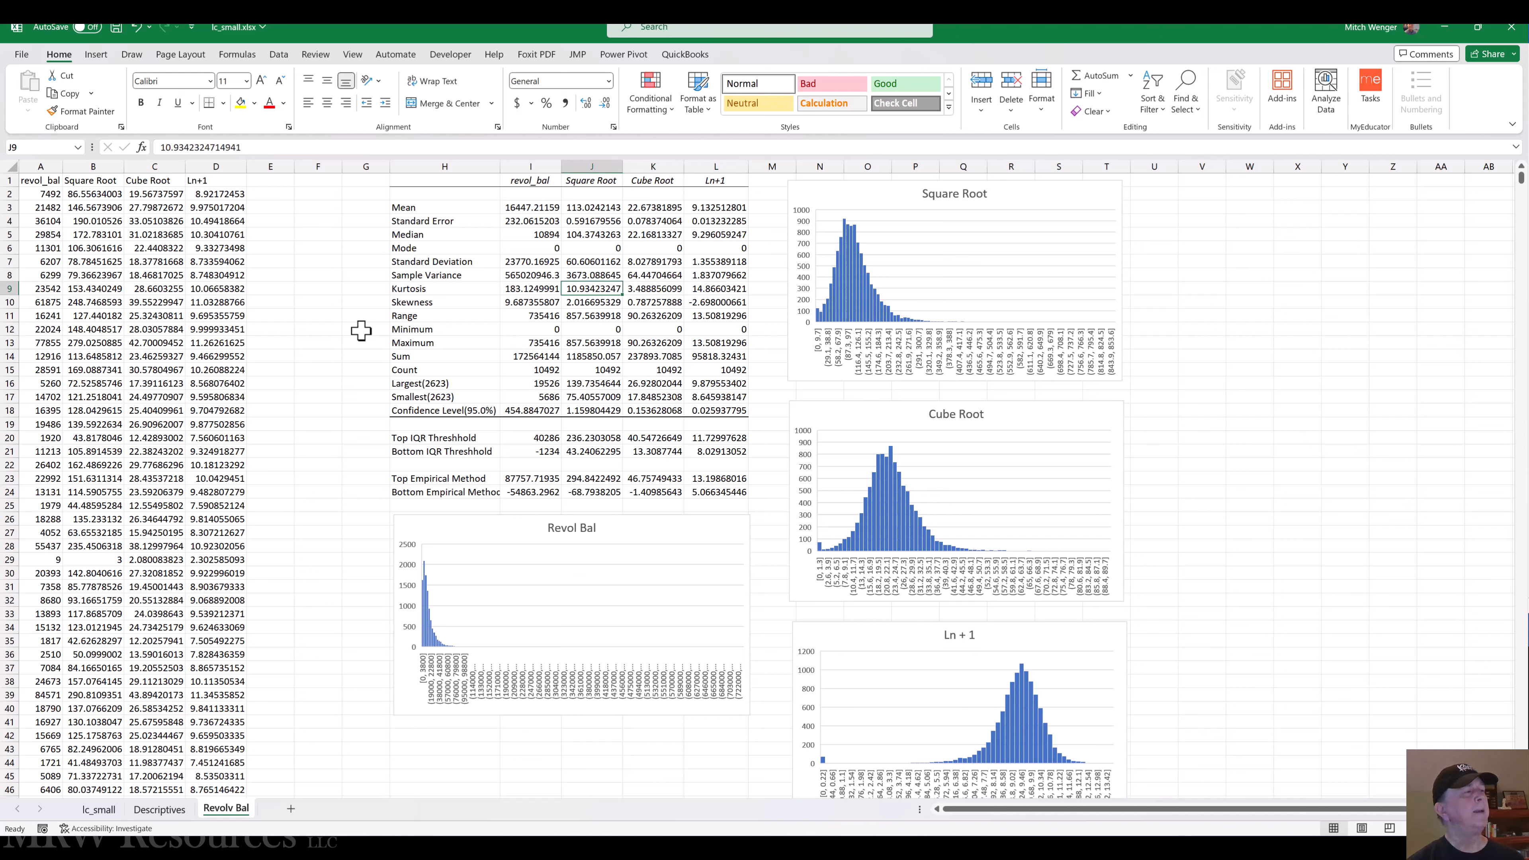
key(Down)
key(Right)
key(Right)
key(Left)
key(Left)
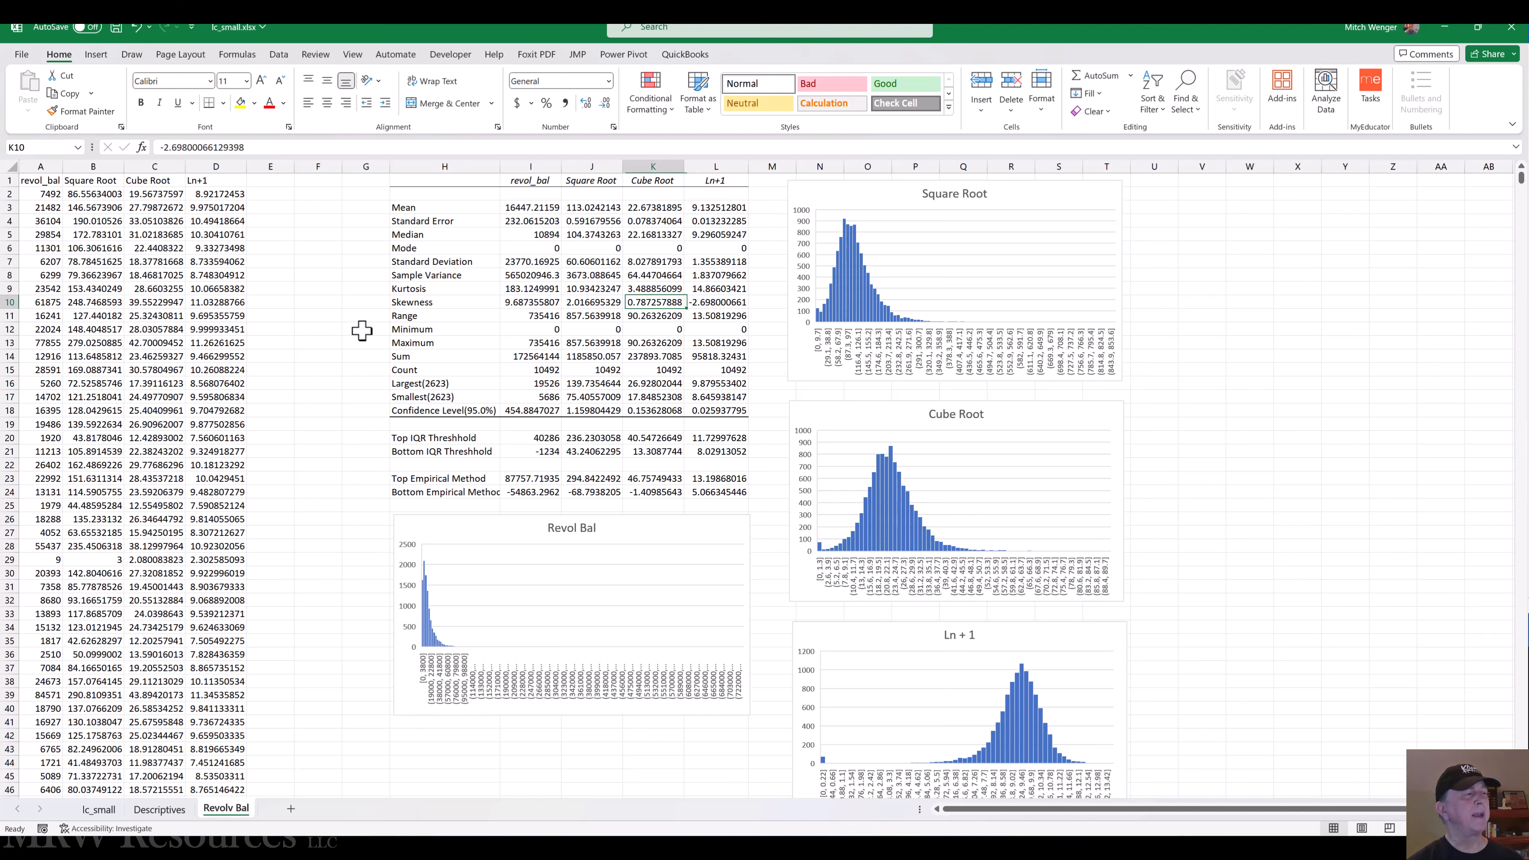
key(Up)
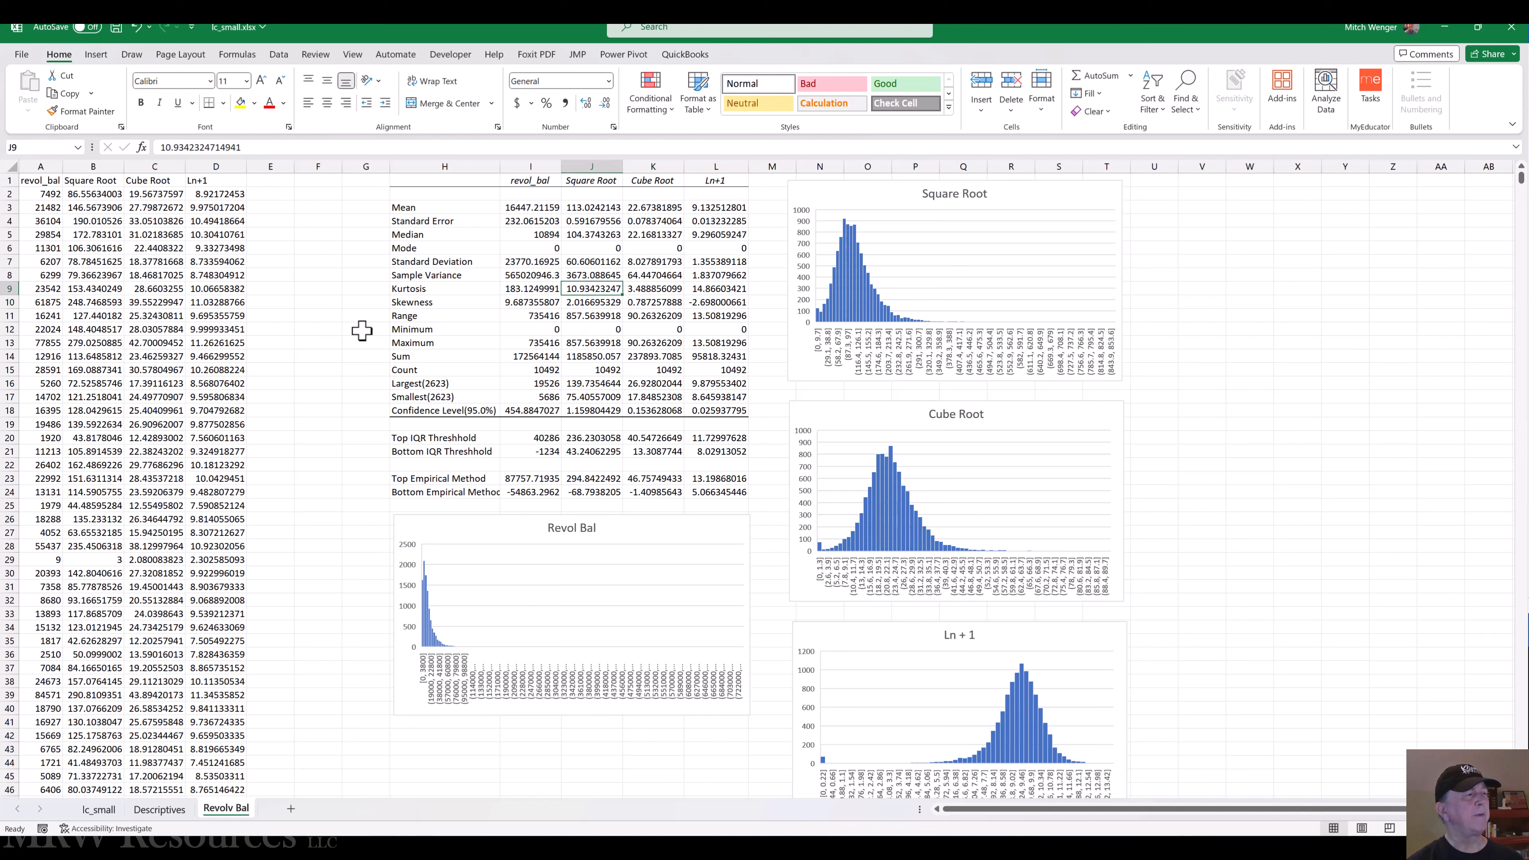
key(Right)
key(Right)
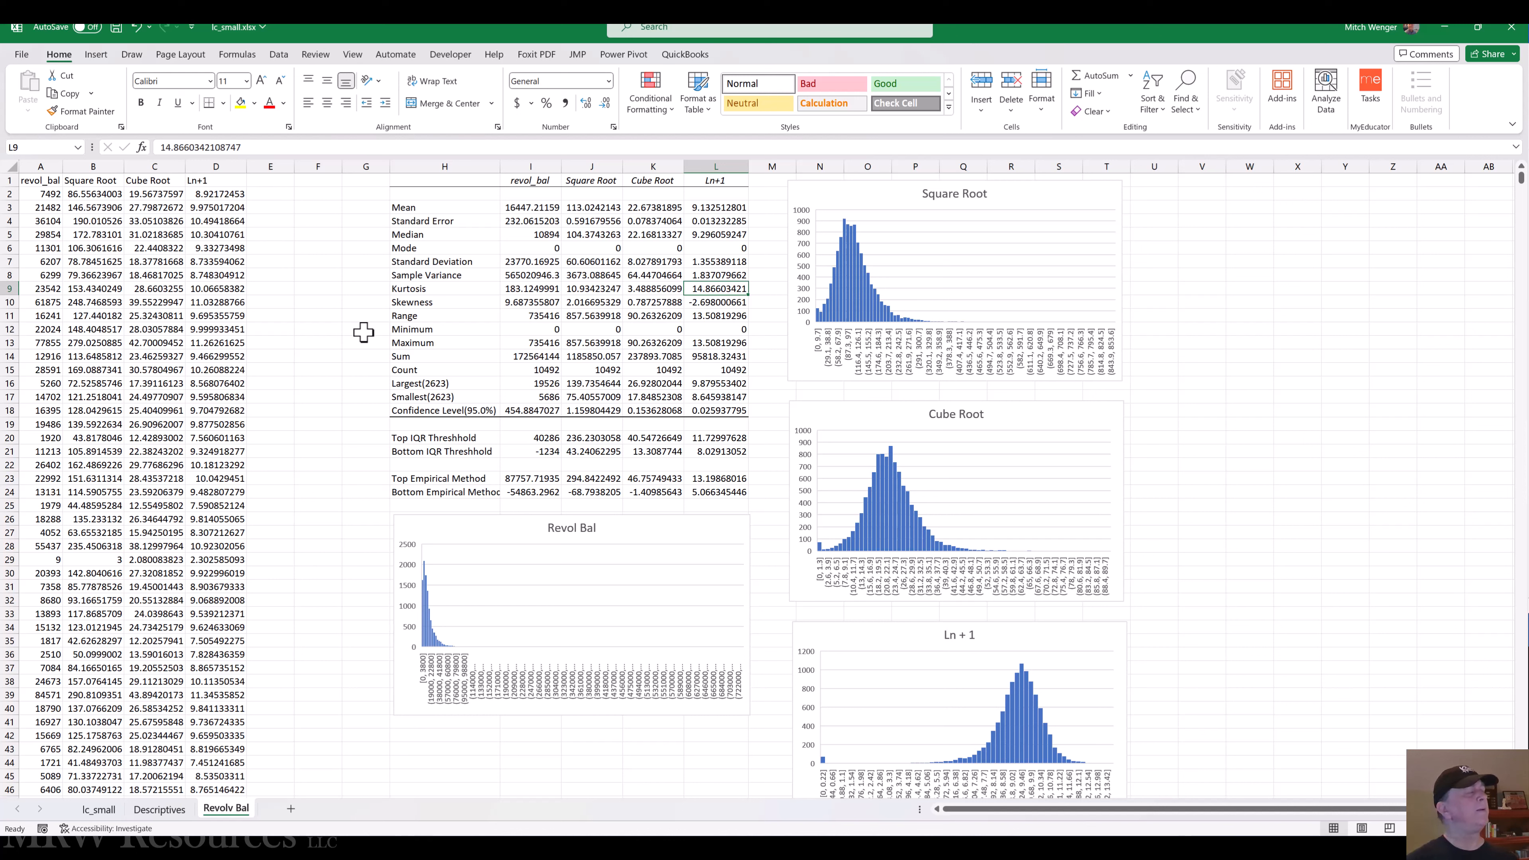
- Inspect the first Ln+1 formula in D2, the Ln+1 kurtosis, and the Cube Root and Ln + 1 histograms
click(212, 192)
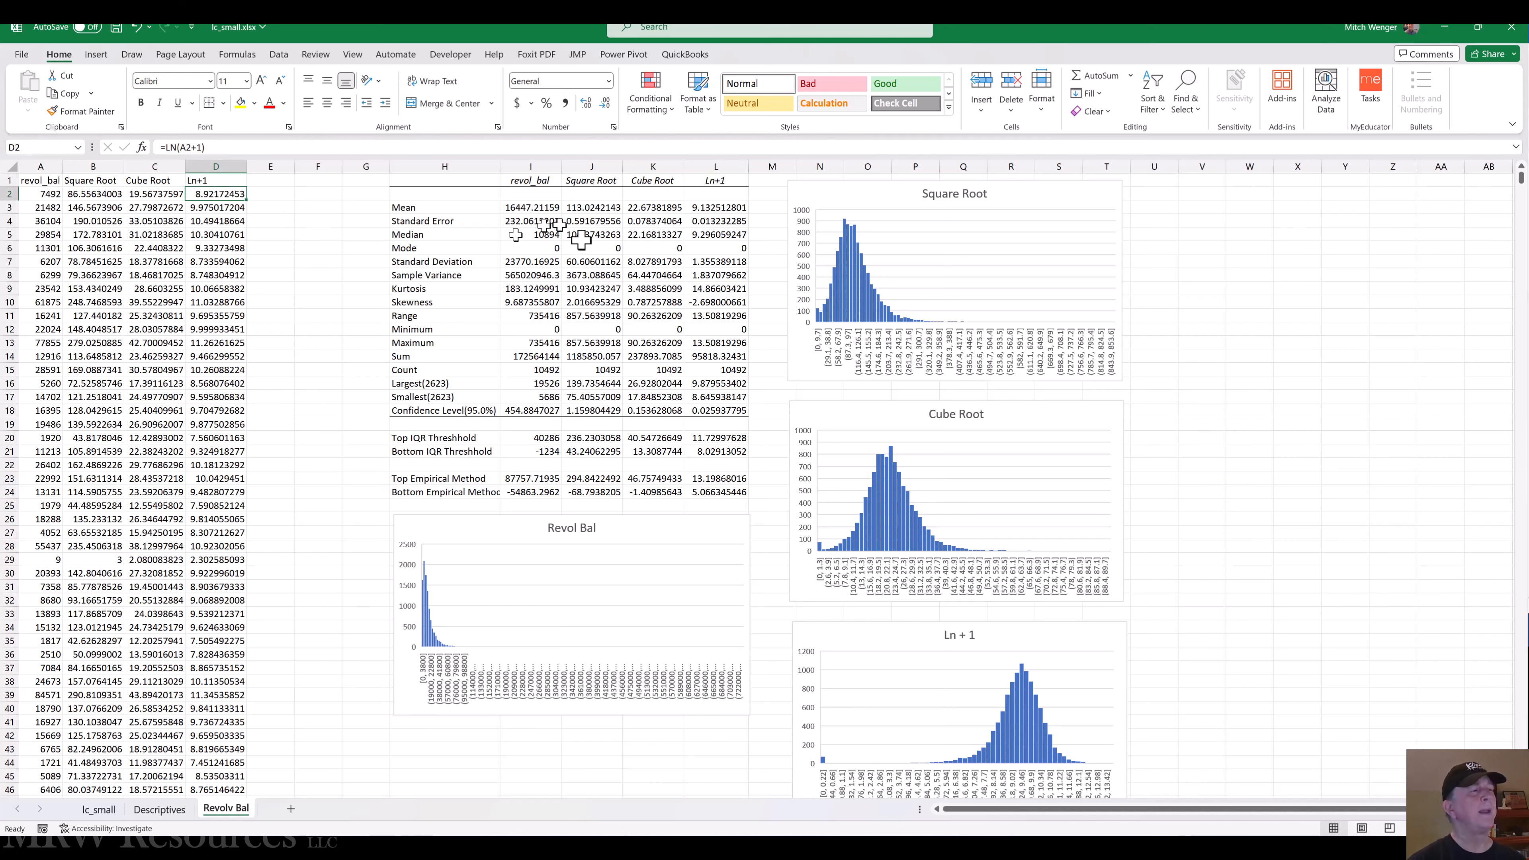
click(729, 274)
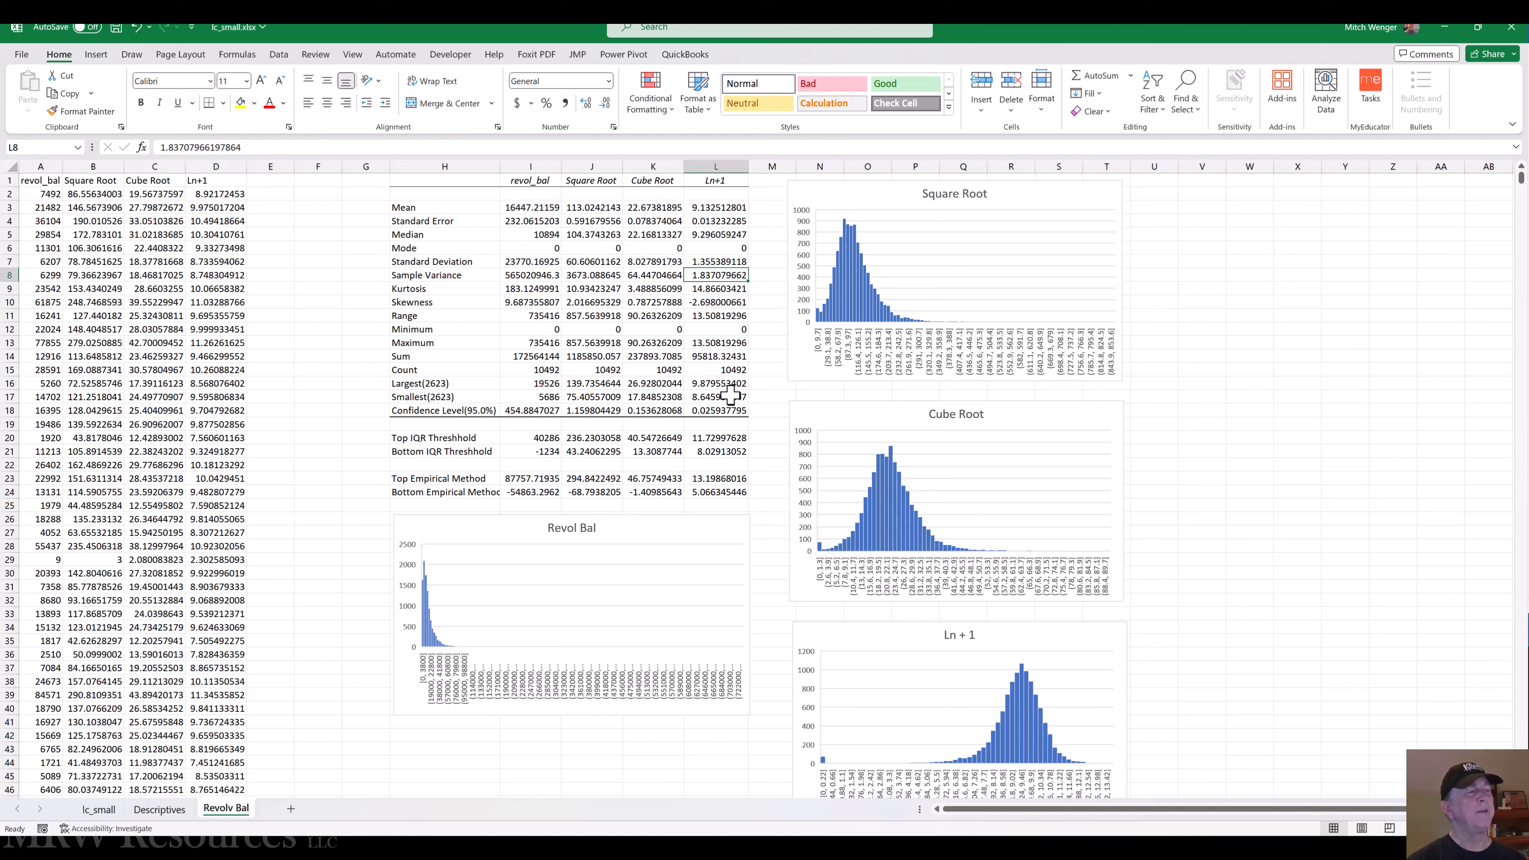
key(Down)
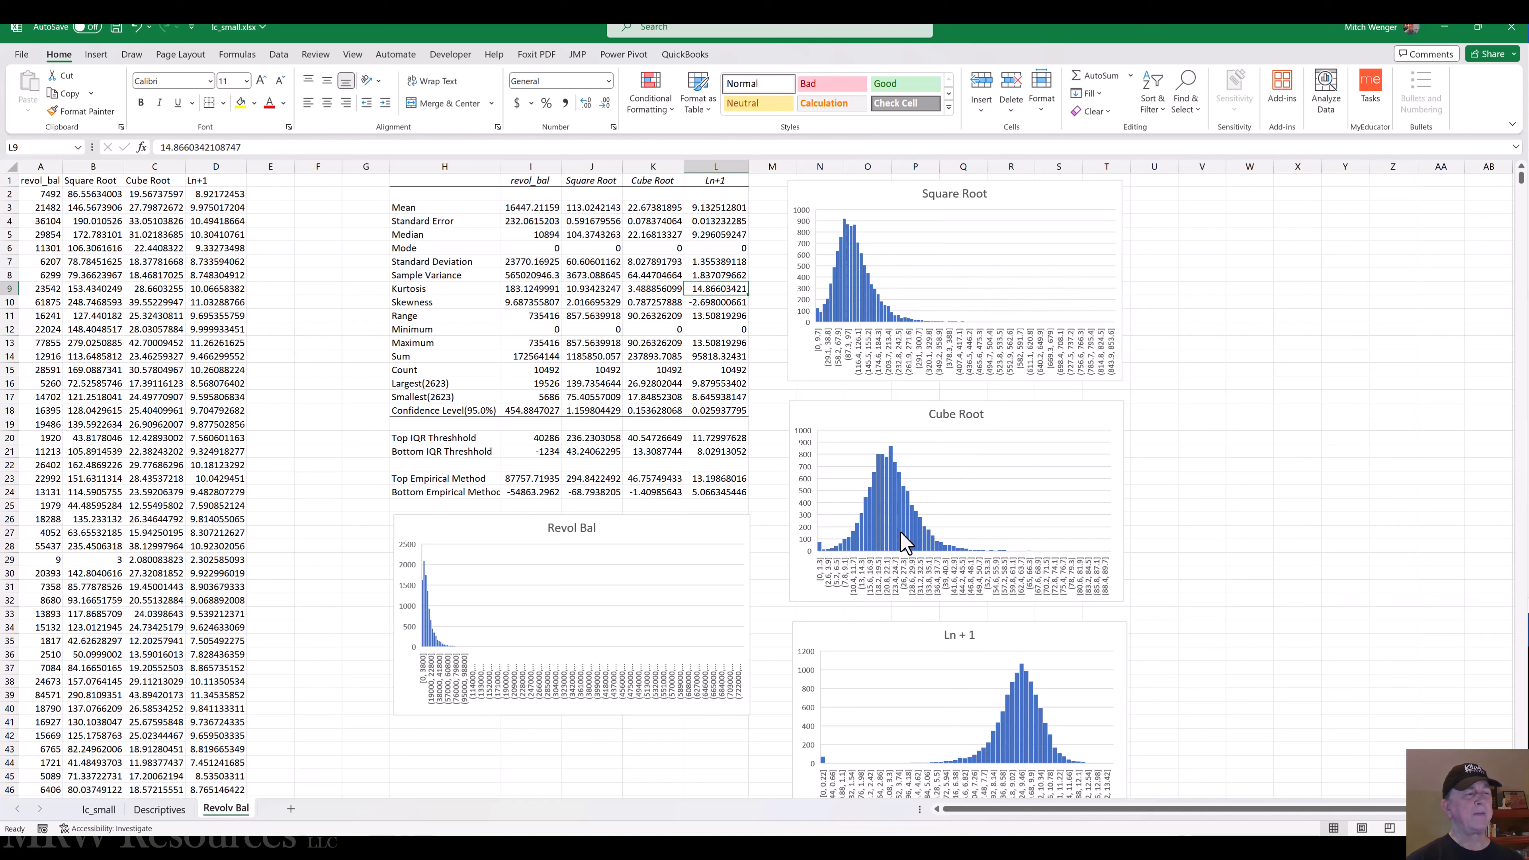
mouse_move(1020, 734)
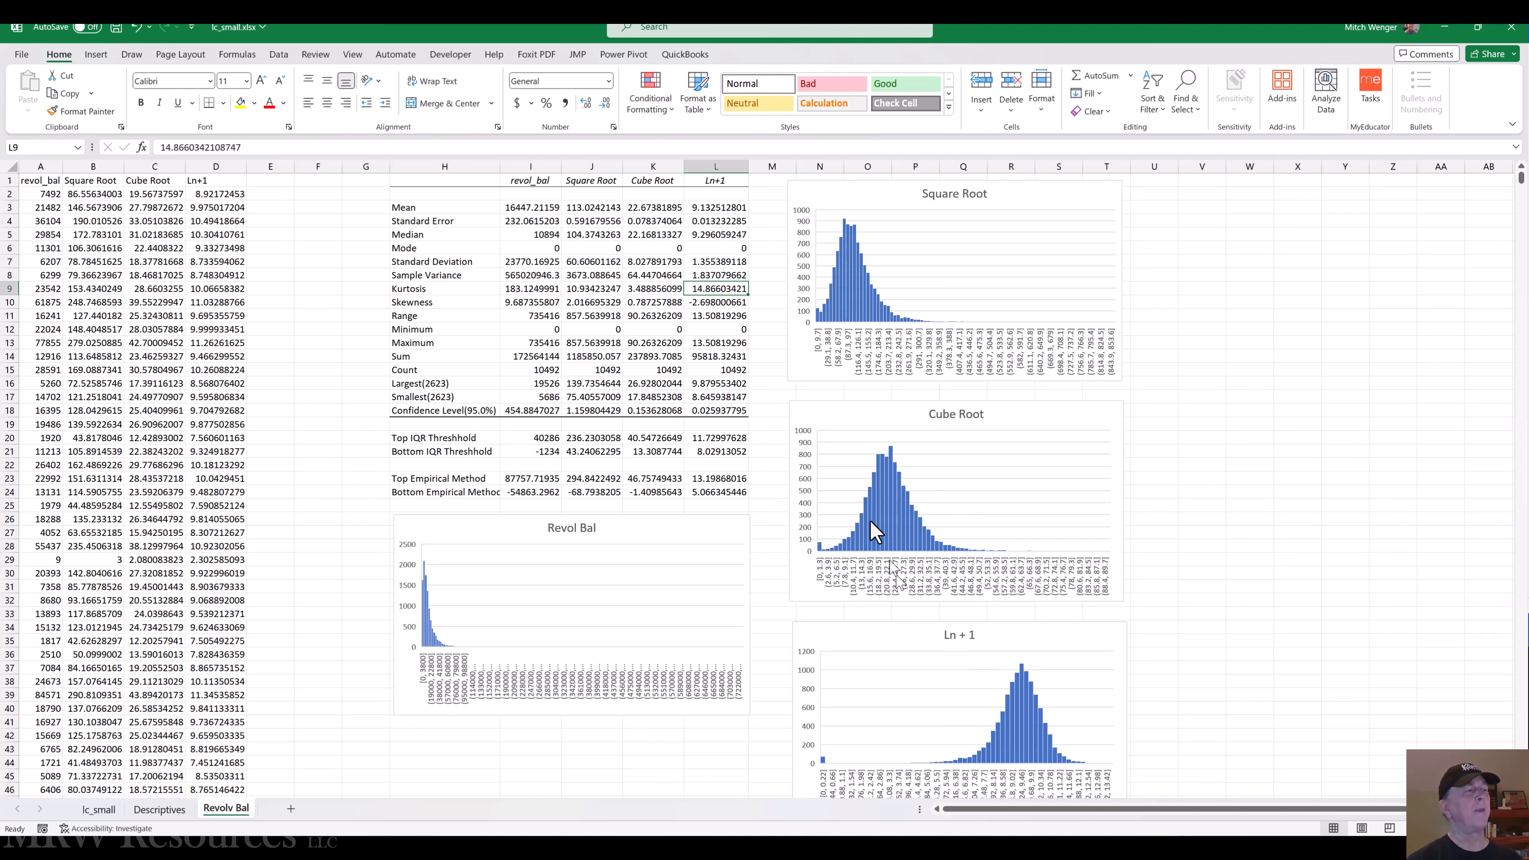
- Inspect the skewness of the Ln+1 column and the source column of the Cube Root histogram
click(703, 303)
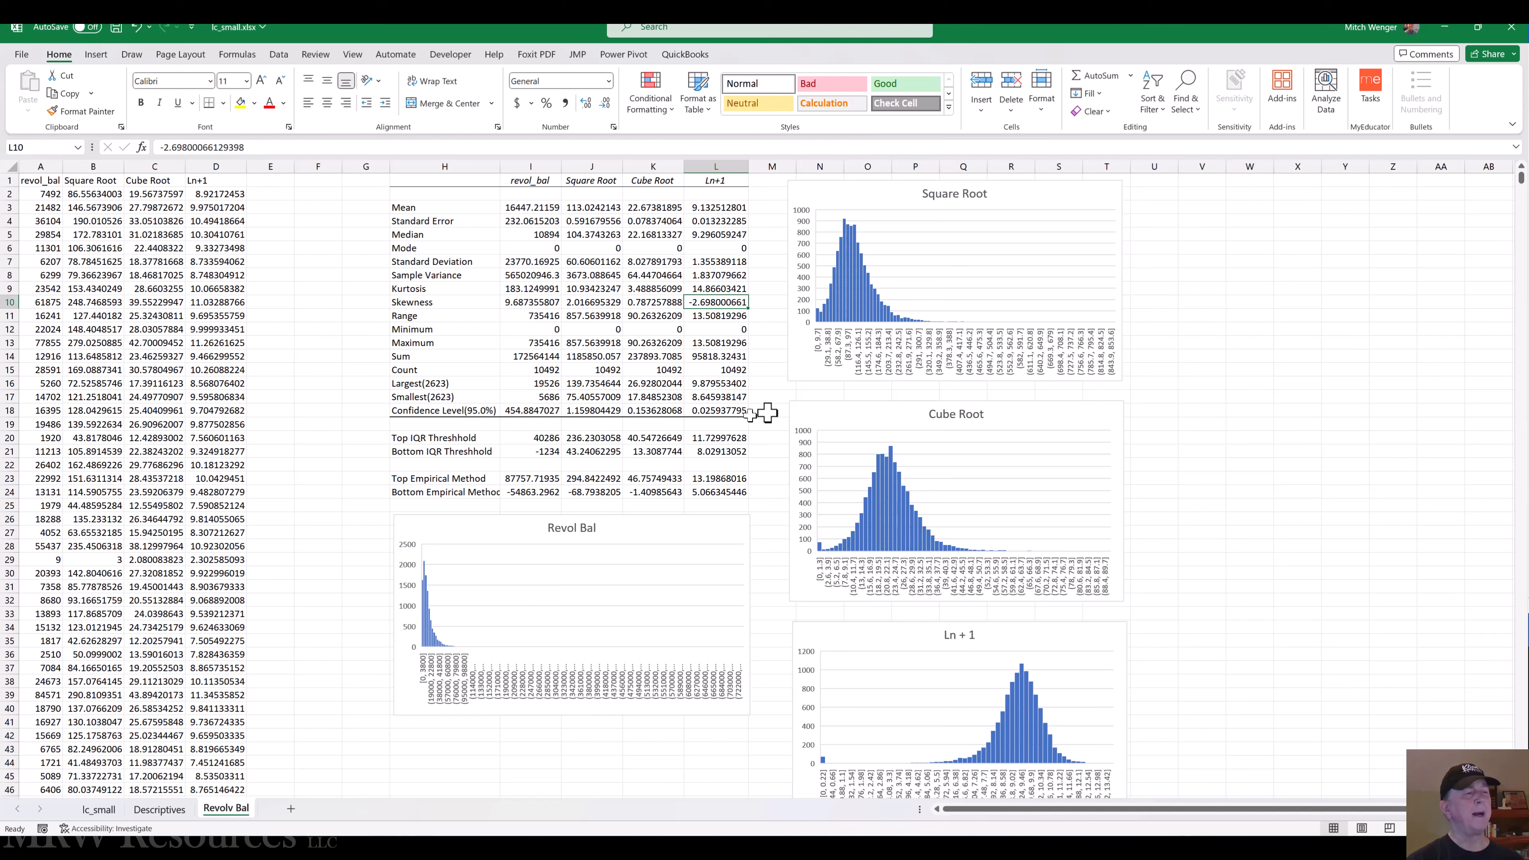
click(896, 511)
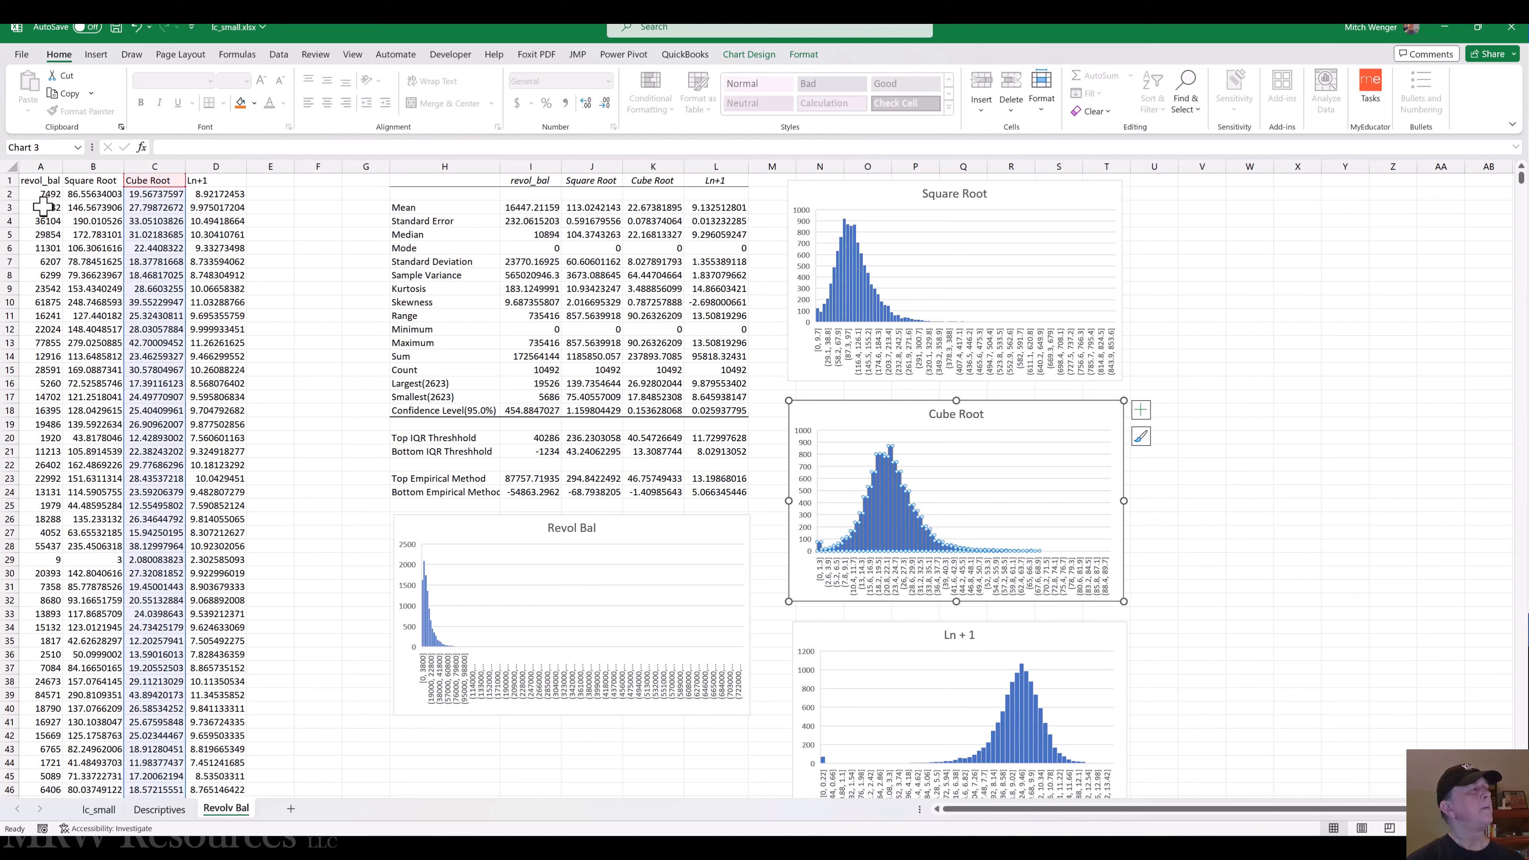
click(1250, 587)
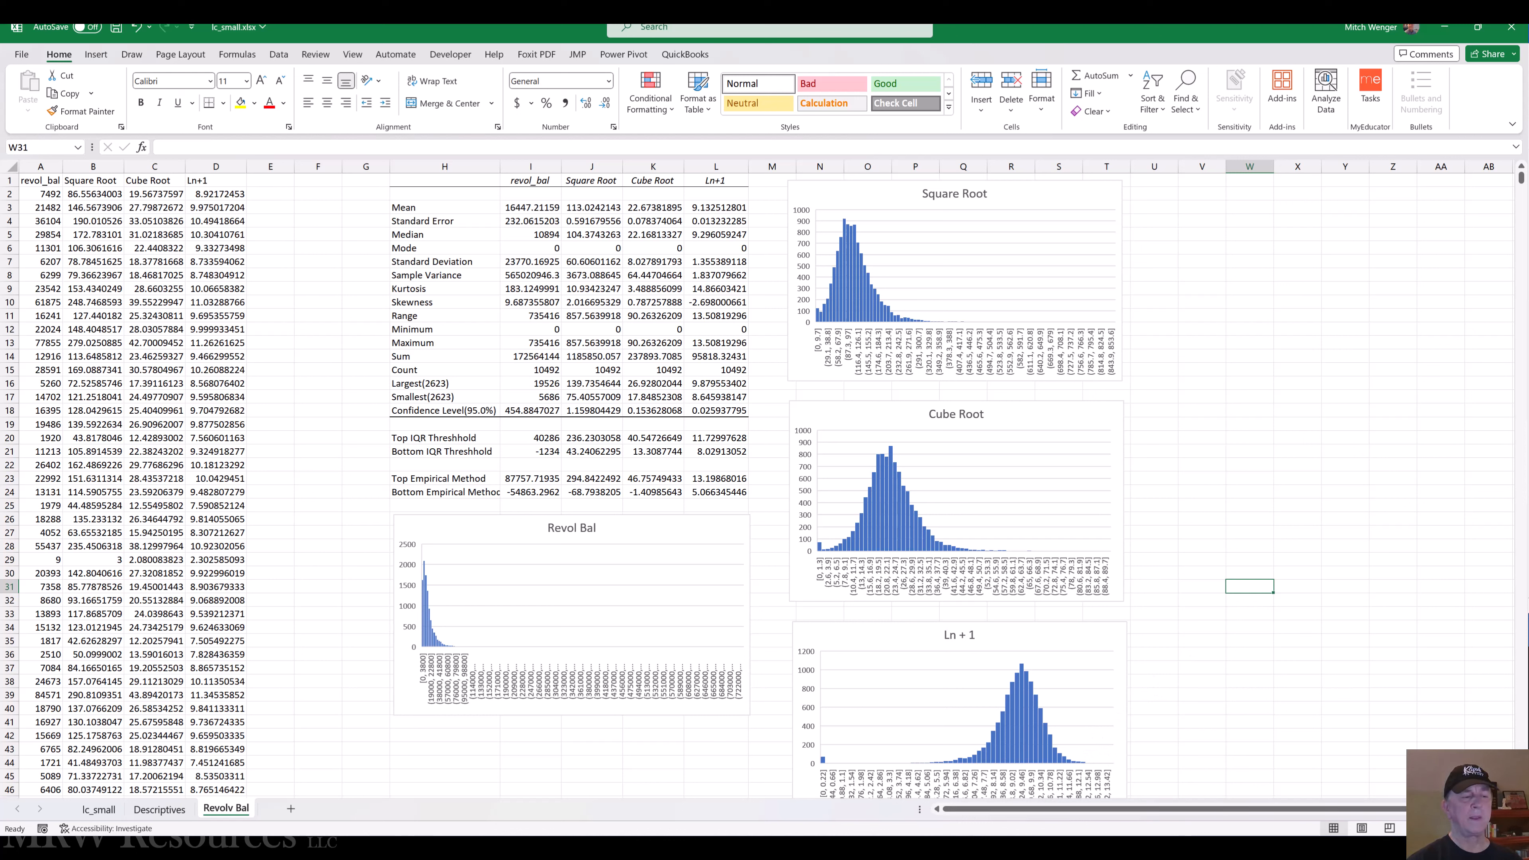
- Switch to RapidMiner Studio and open the statistics of the Lending Club Small data set
click(1133, 850)
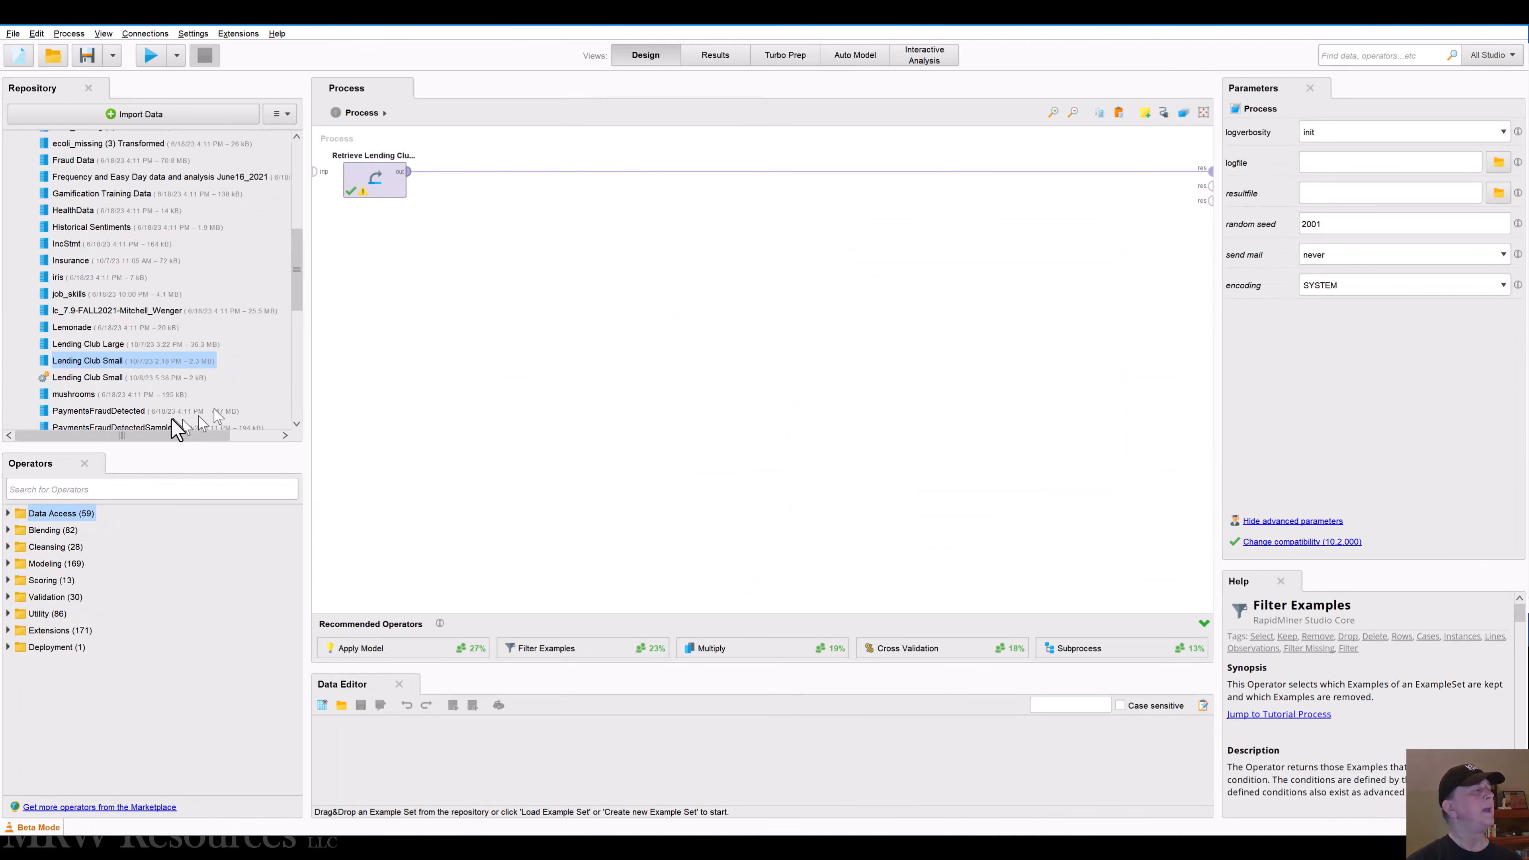
double_click(106, 362)
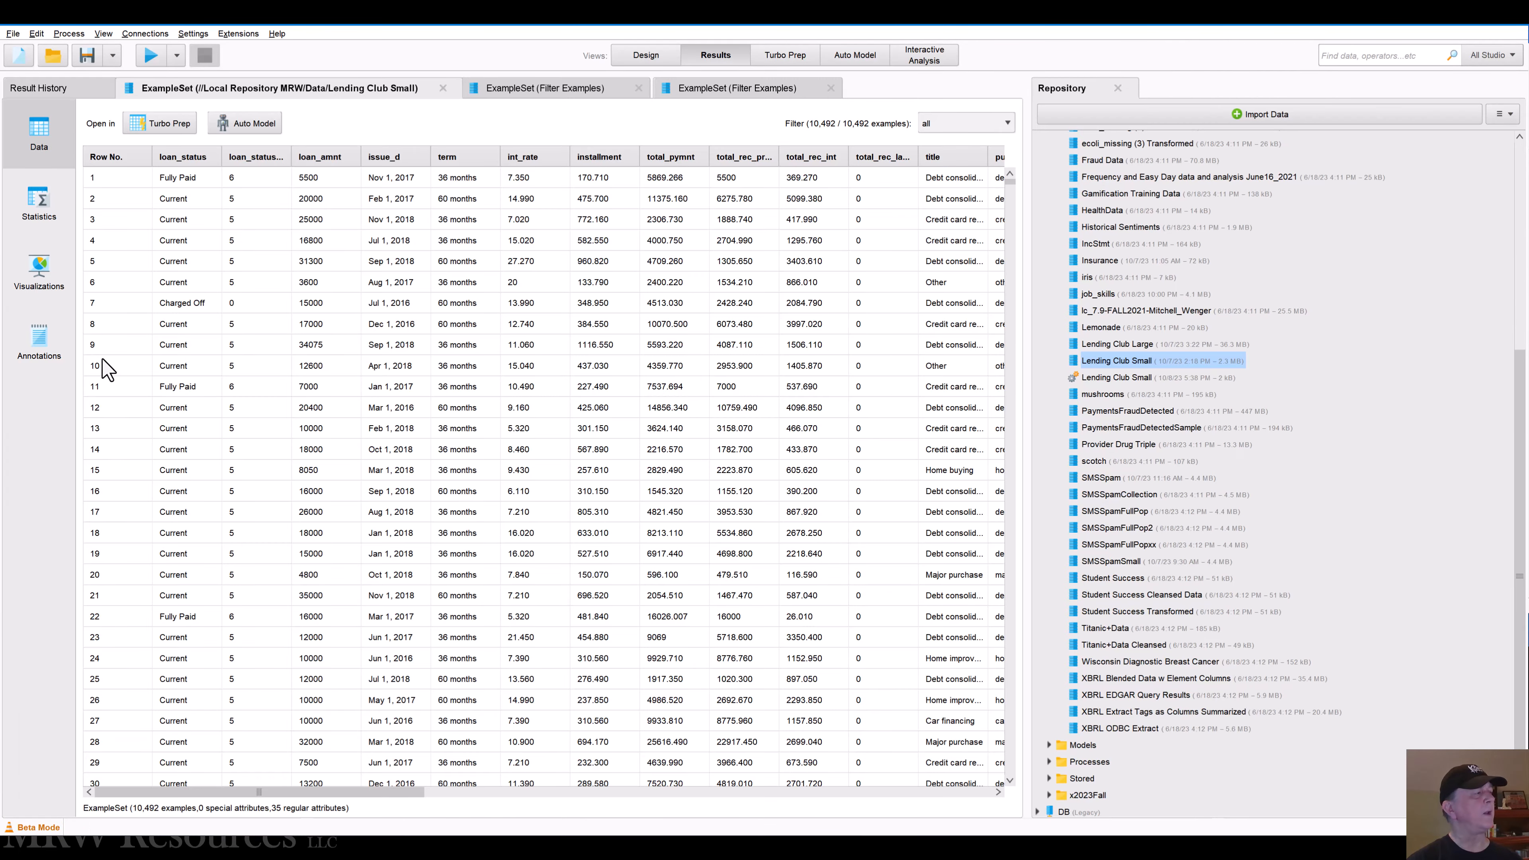
click(37, 208)
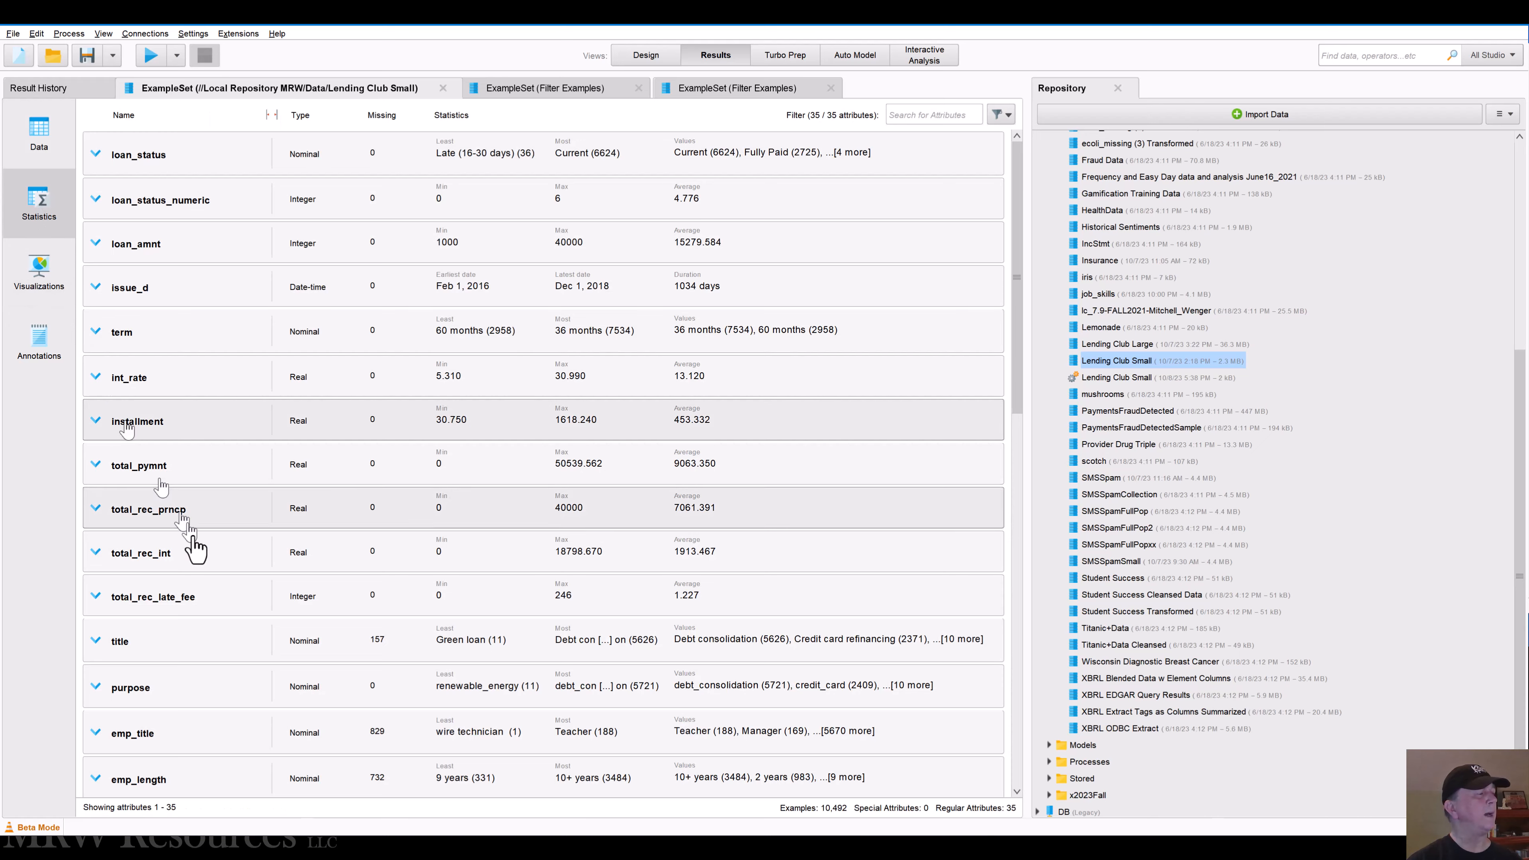
- Expand the statistics of the revol_bal attribute and open its histogram visualization
scroll(193, 547, down, 3)
scroll(193, 563, down, 7)
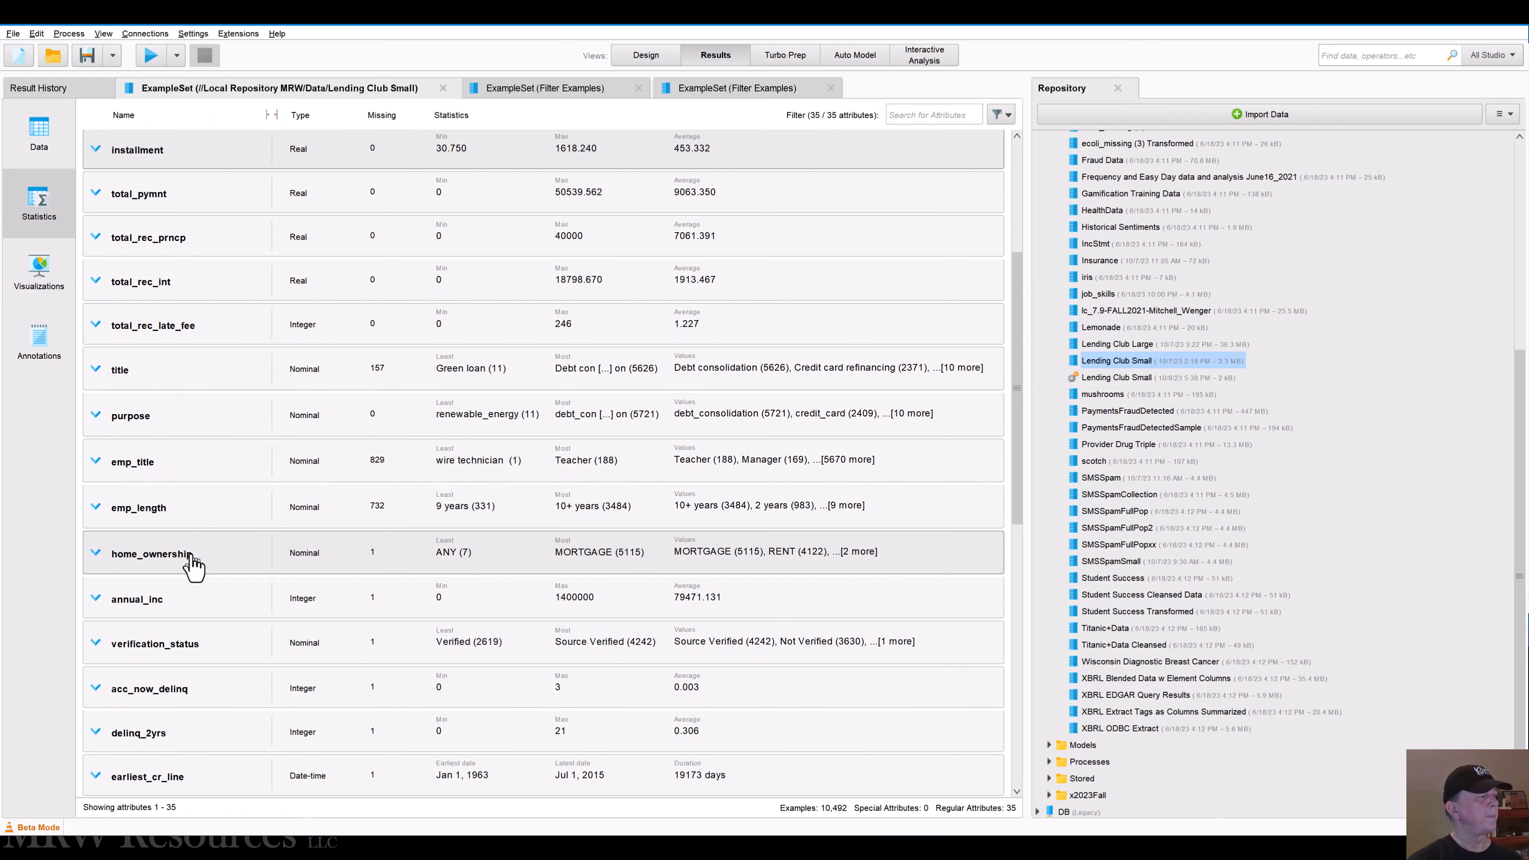
scroll(192, 563, down, 6)
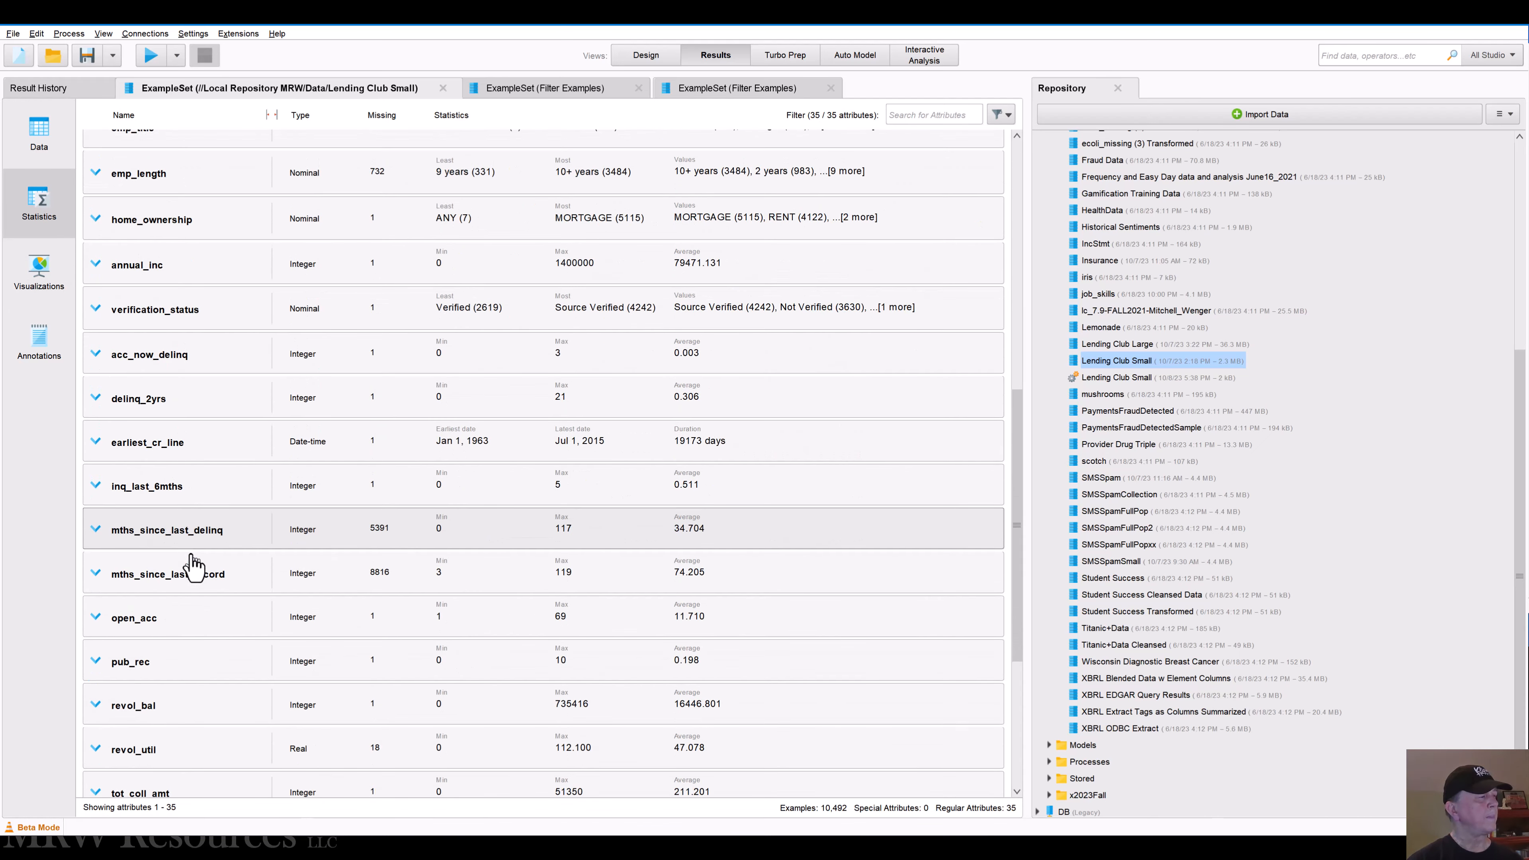
click(160, 589)
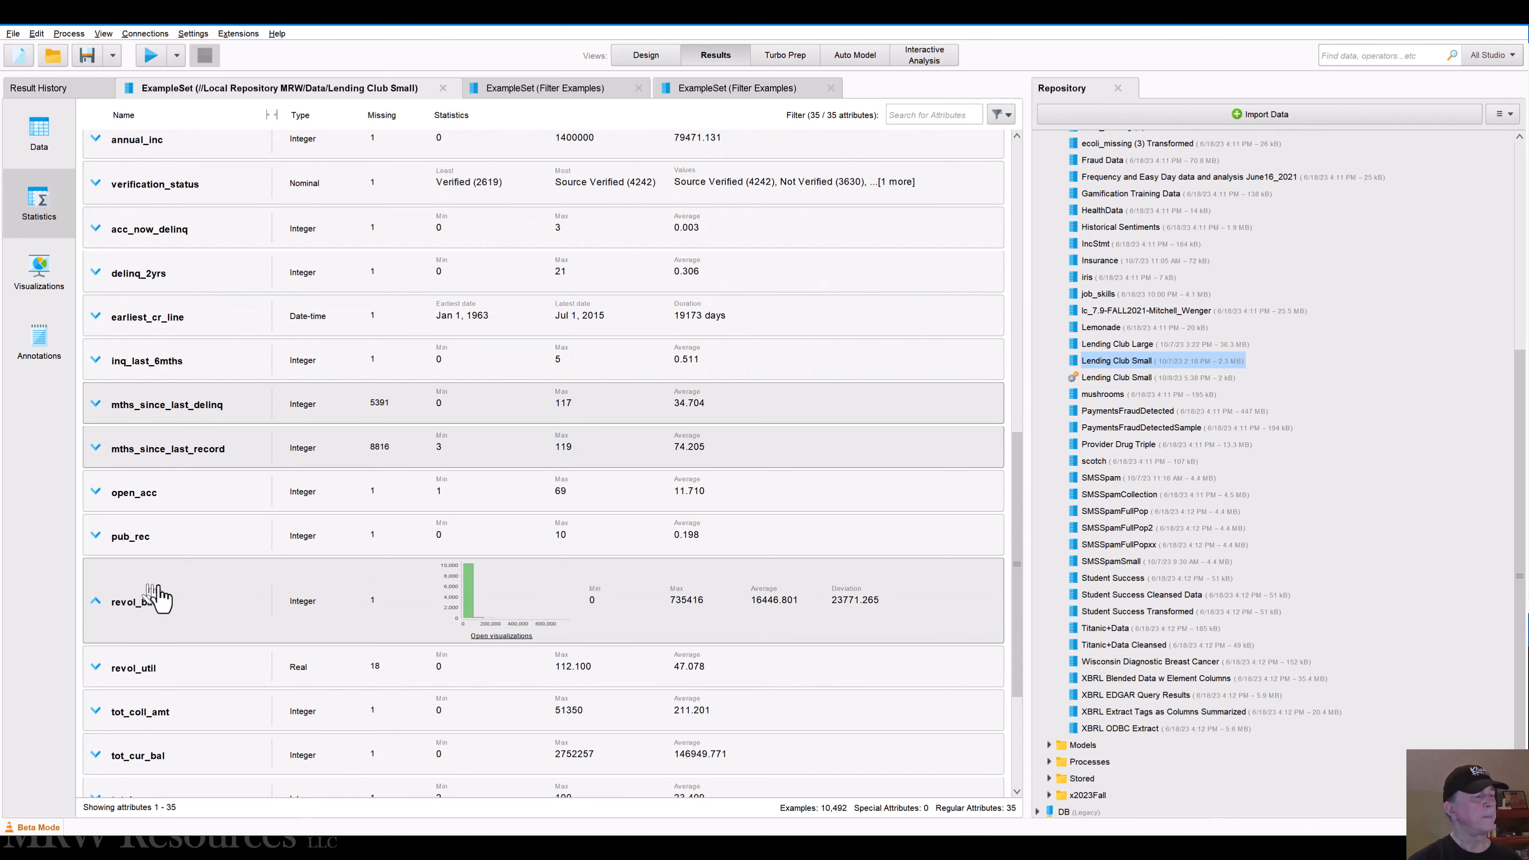
click(497, 636)
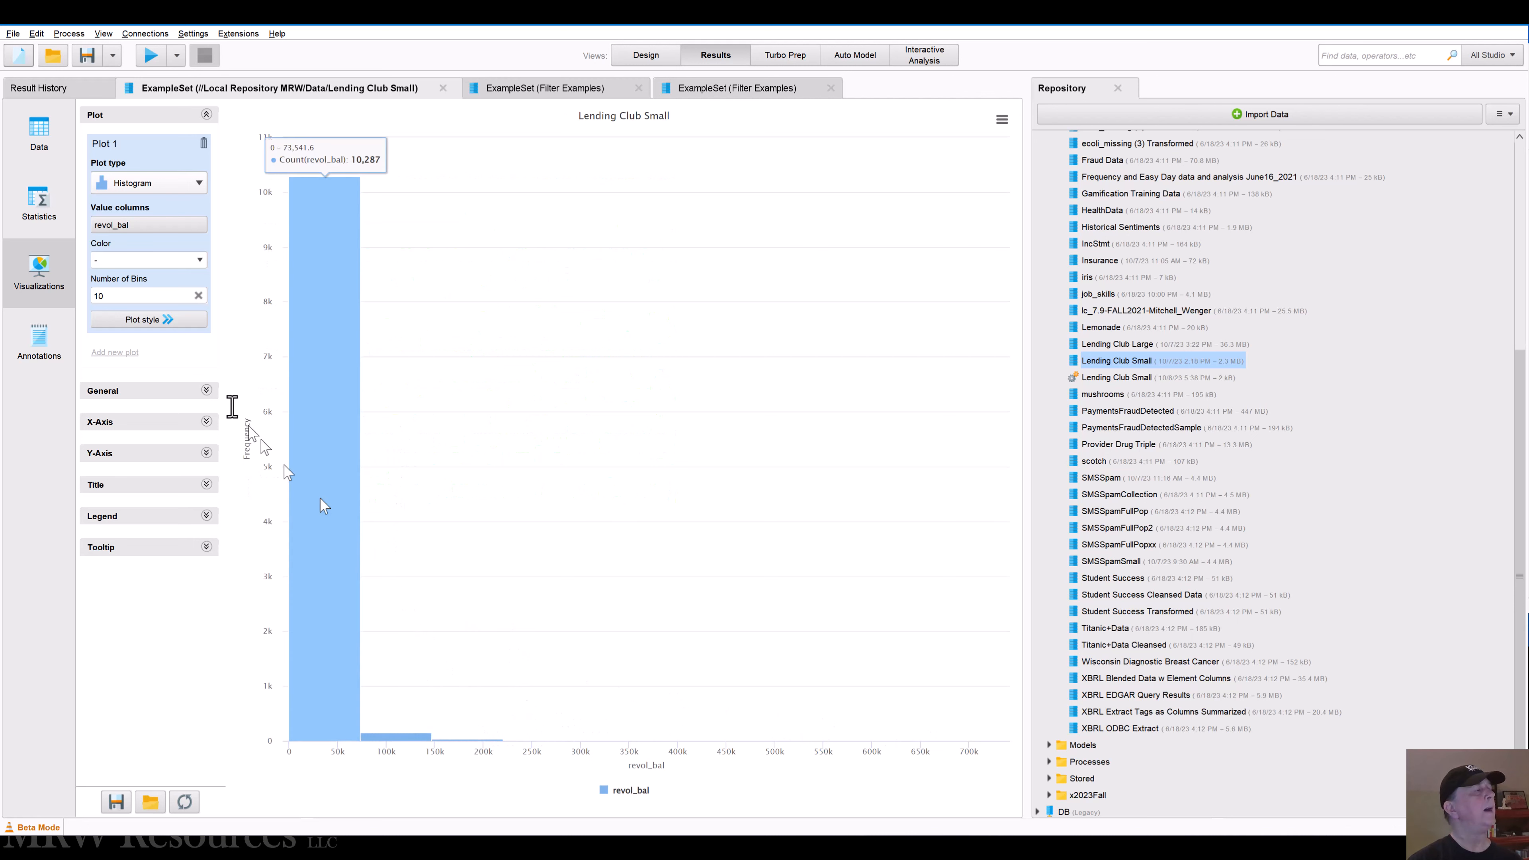
- Refine the revol_bal histogram by setting its number of bins to 25 and finally to 50
drag(169, 296, 93, 297)
text(25)
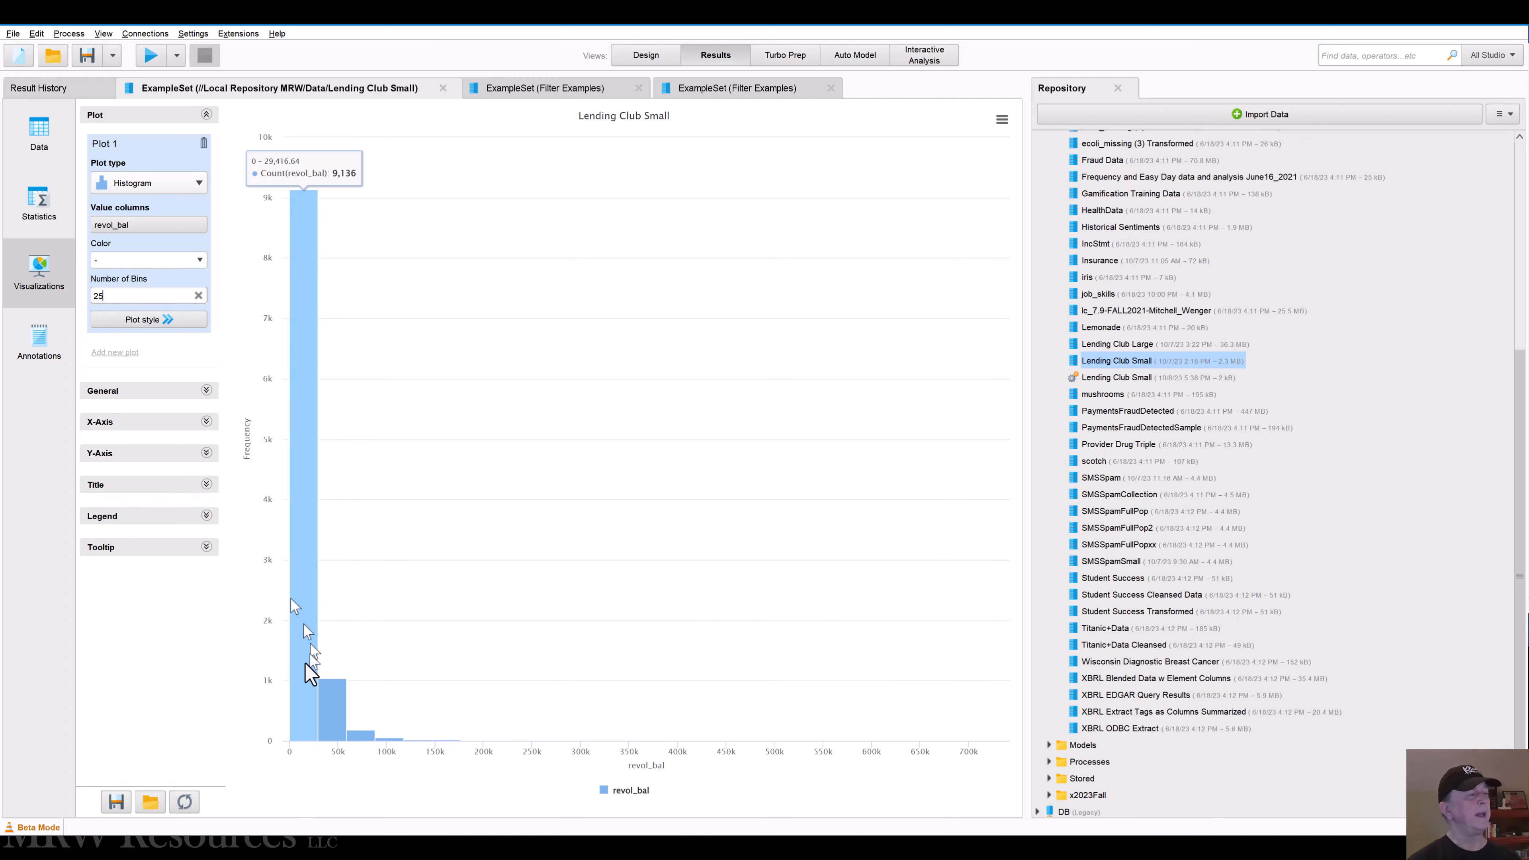
drag(102, 295, 84, 304)
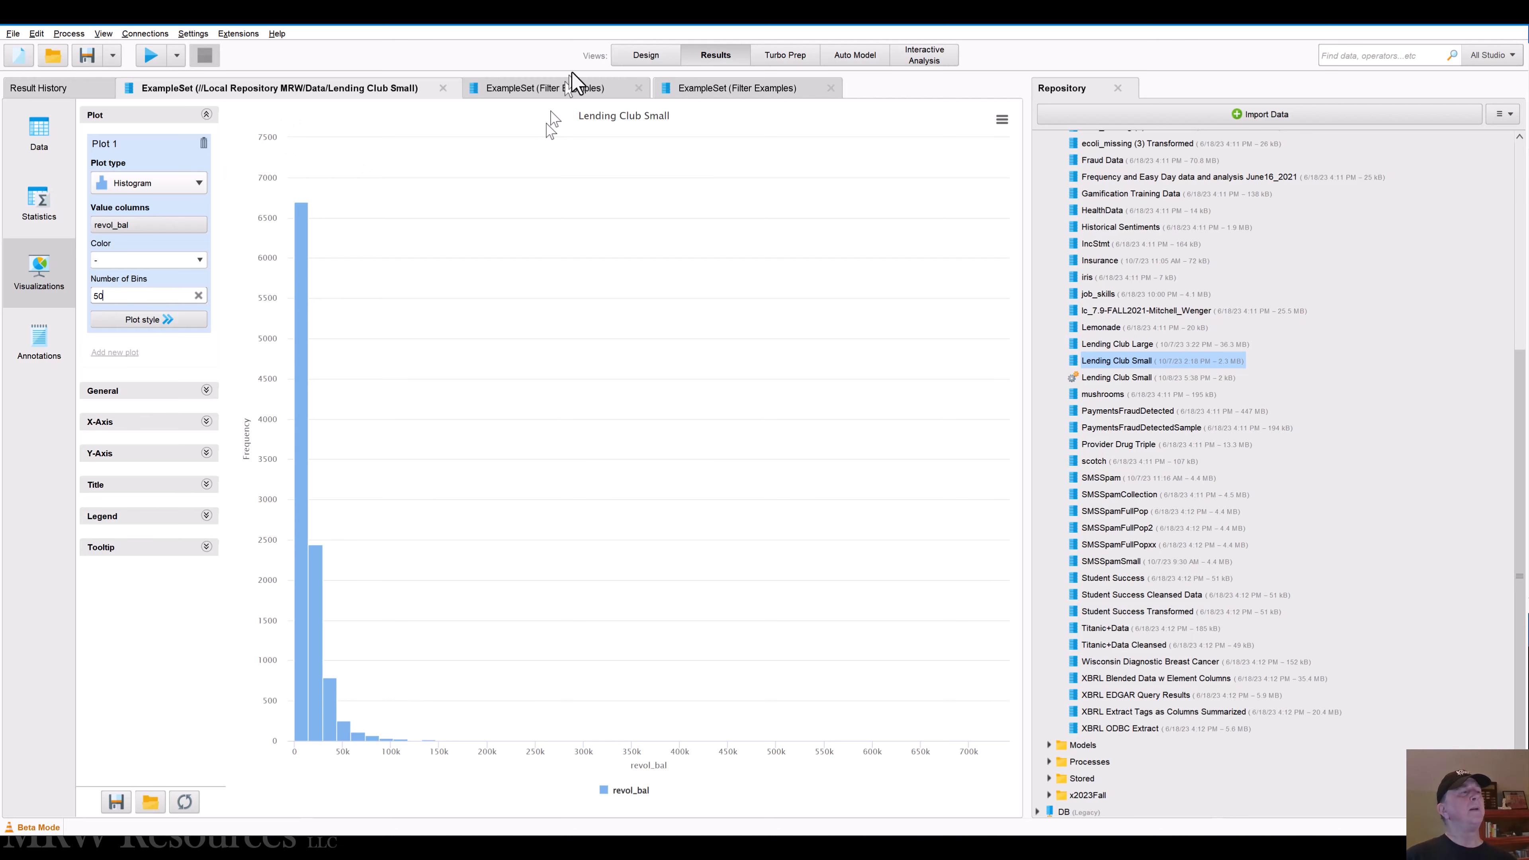
- Return to the process design and add a Generate Attributes operator on the connection after the Retrieve Lending Club operator
click(626, 59)
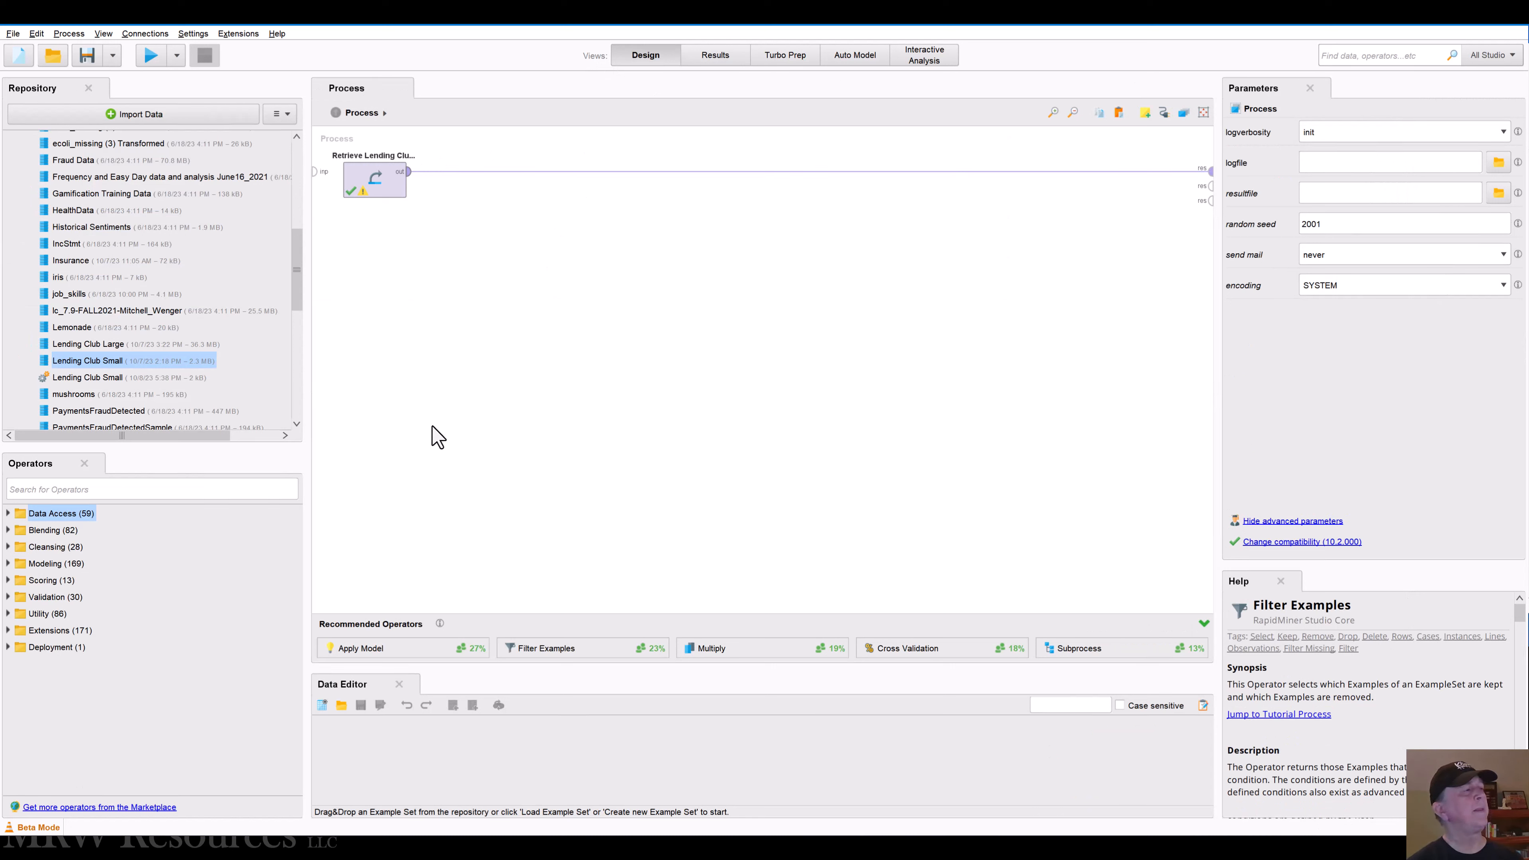
key(alt+Tab)
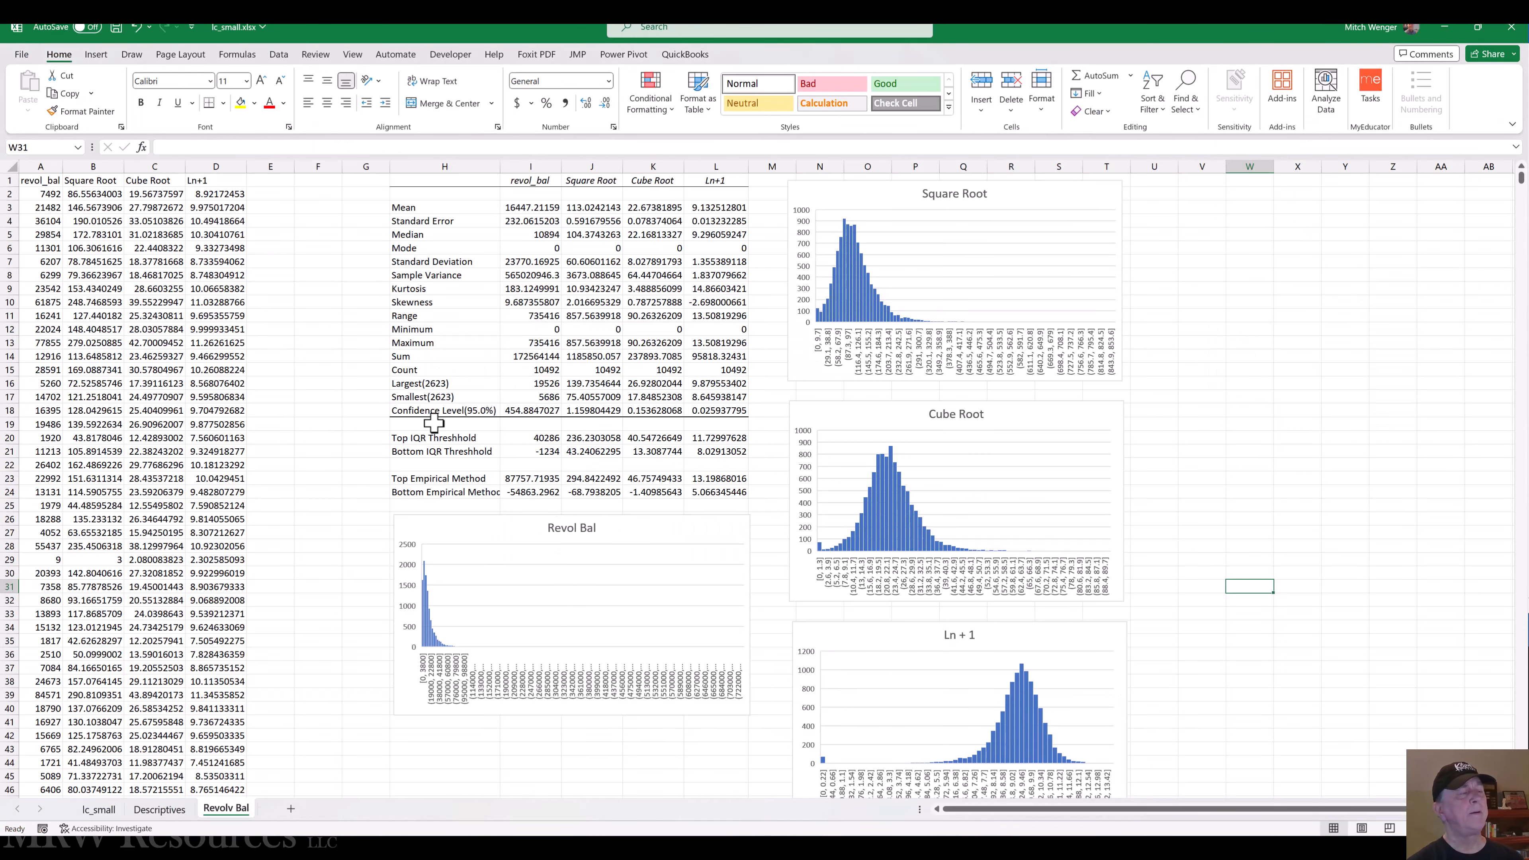
key(alt+Tab)
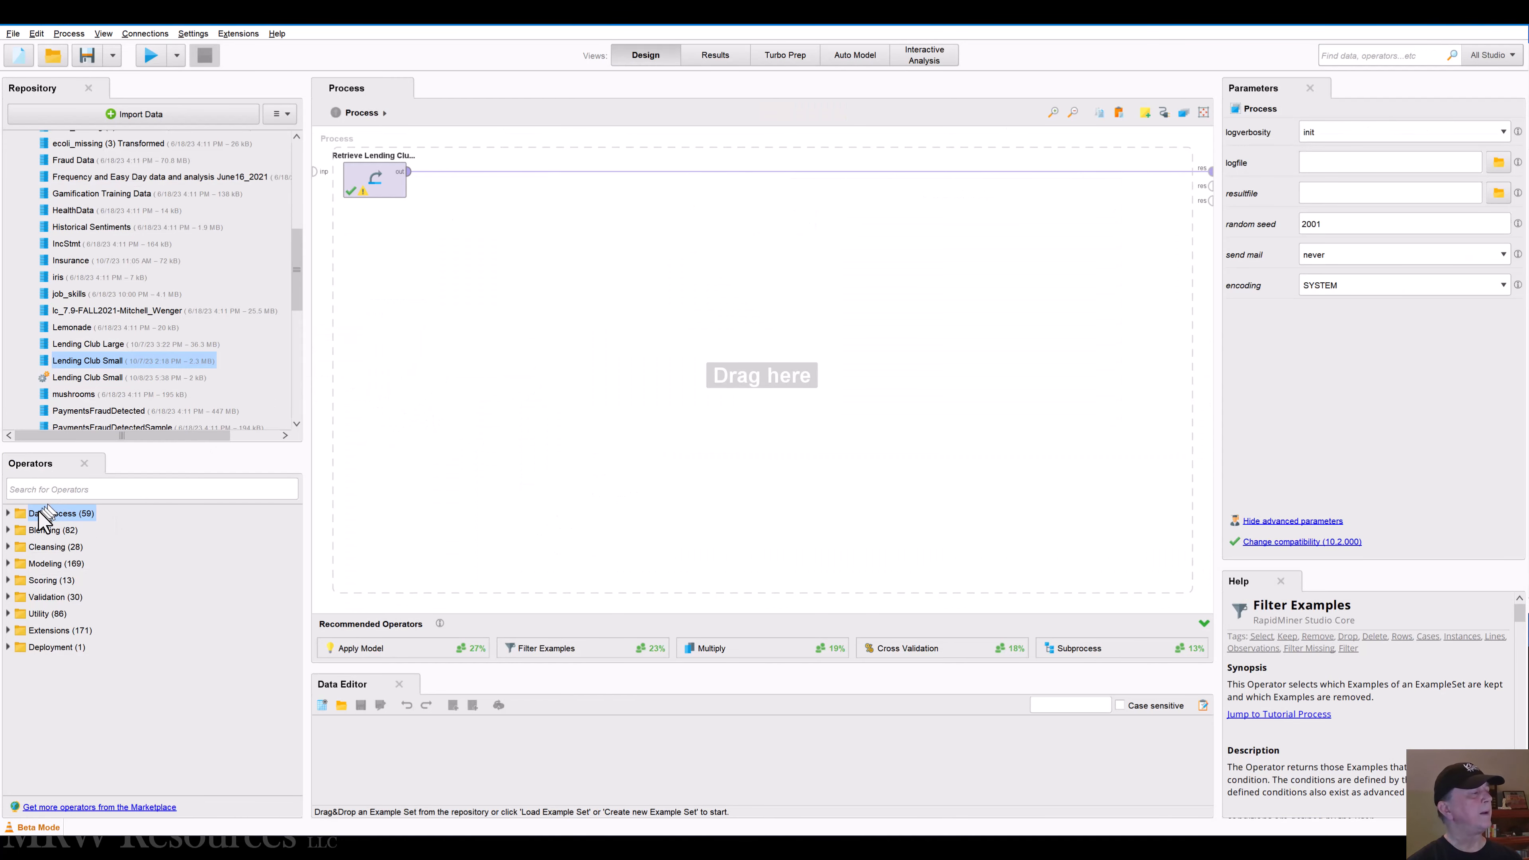
click(7, 531)
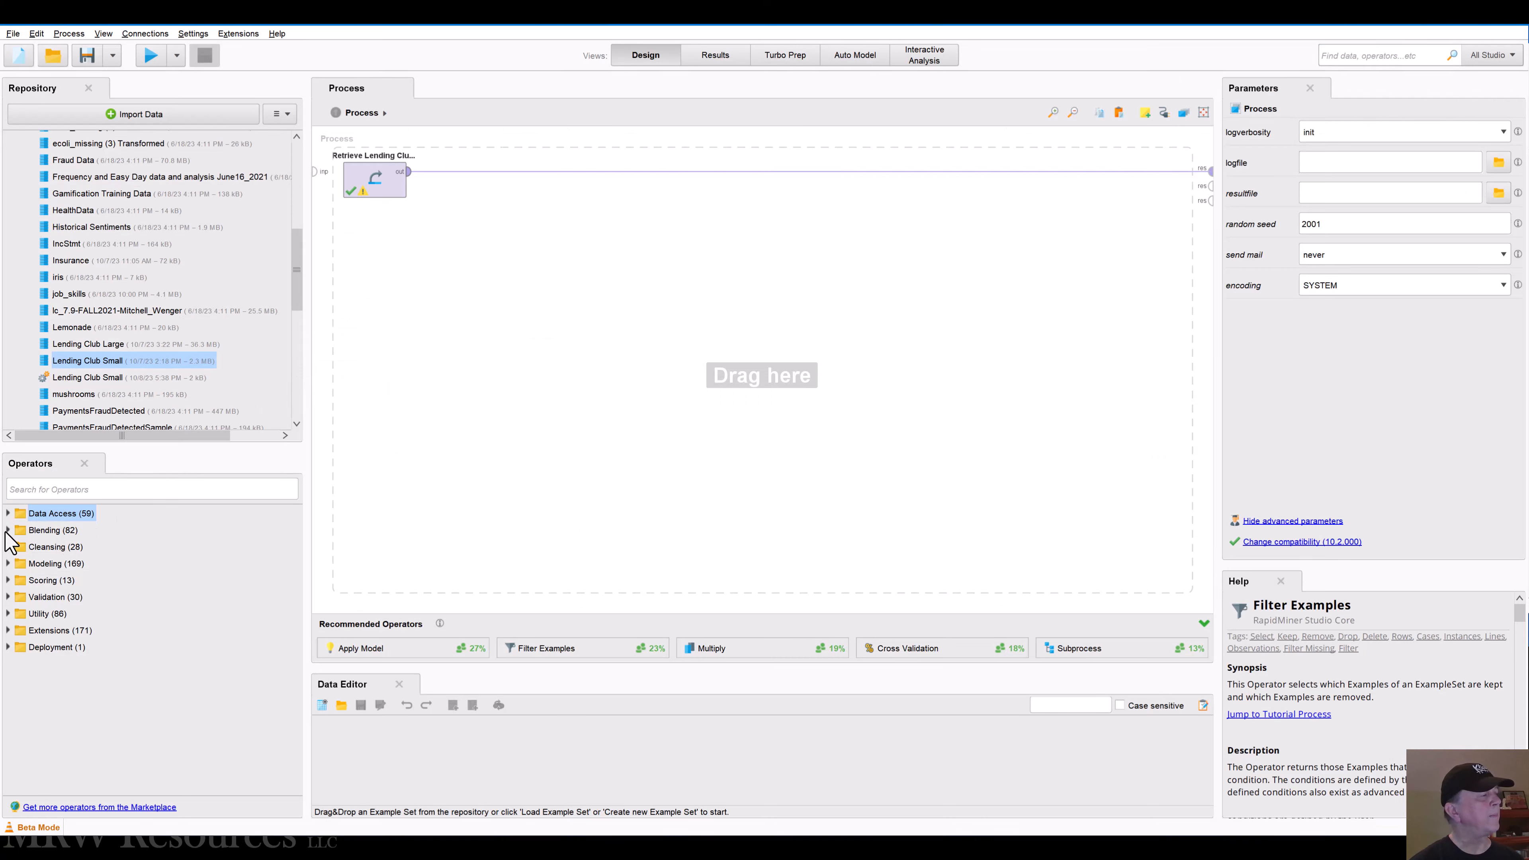
click(19, 547)
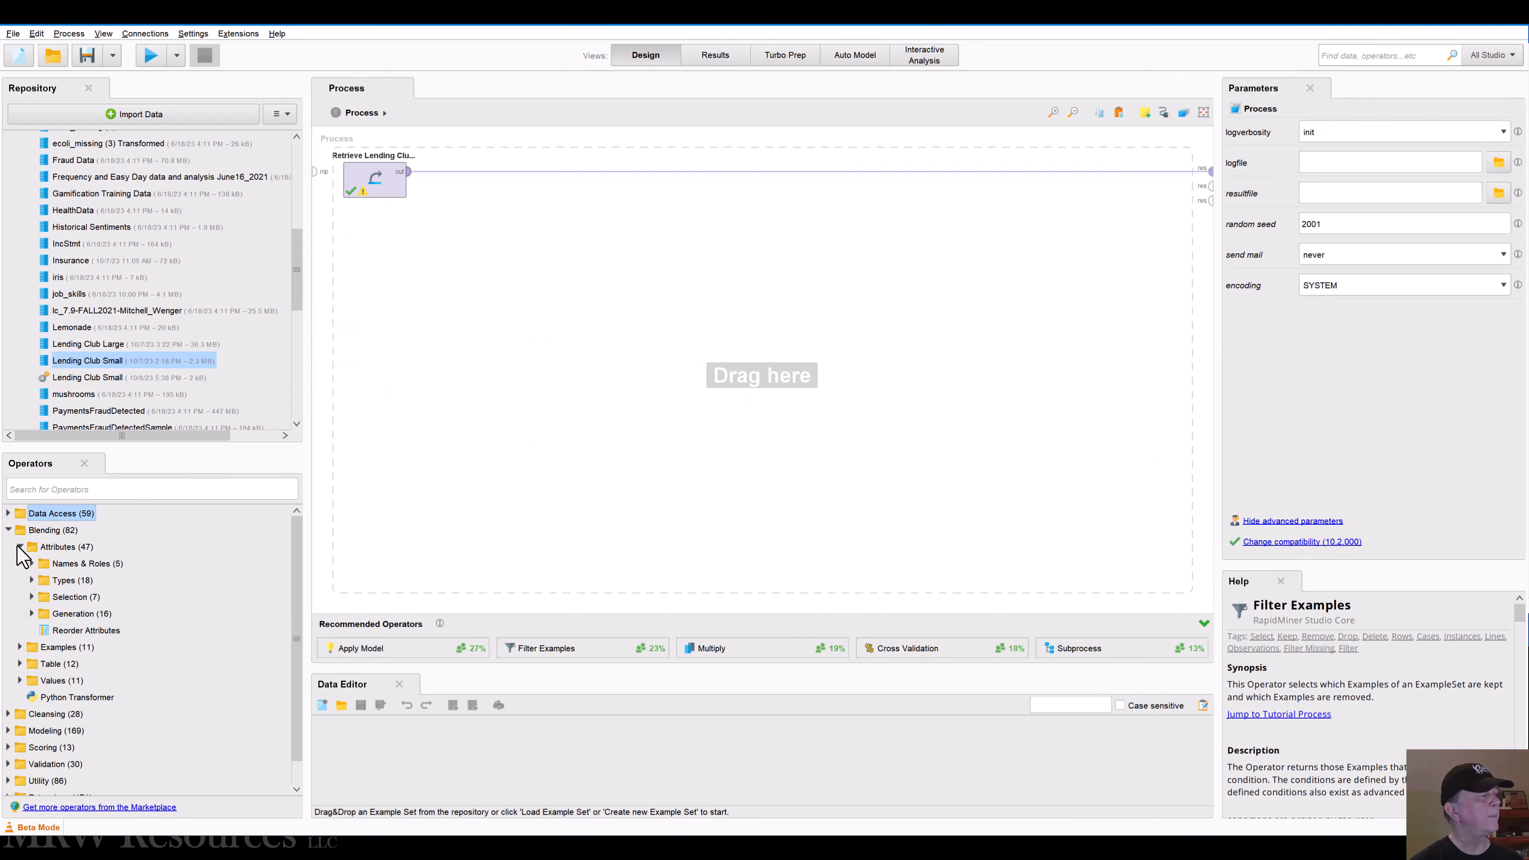
click(32, 613)
drag(89, 537, 497, 180)
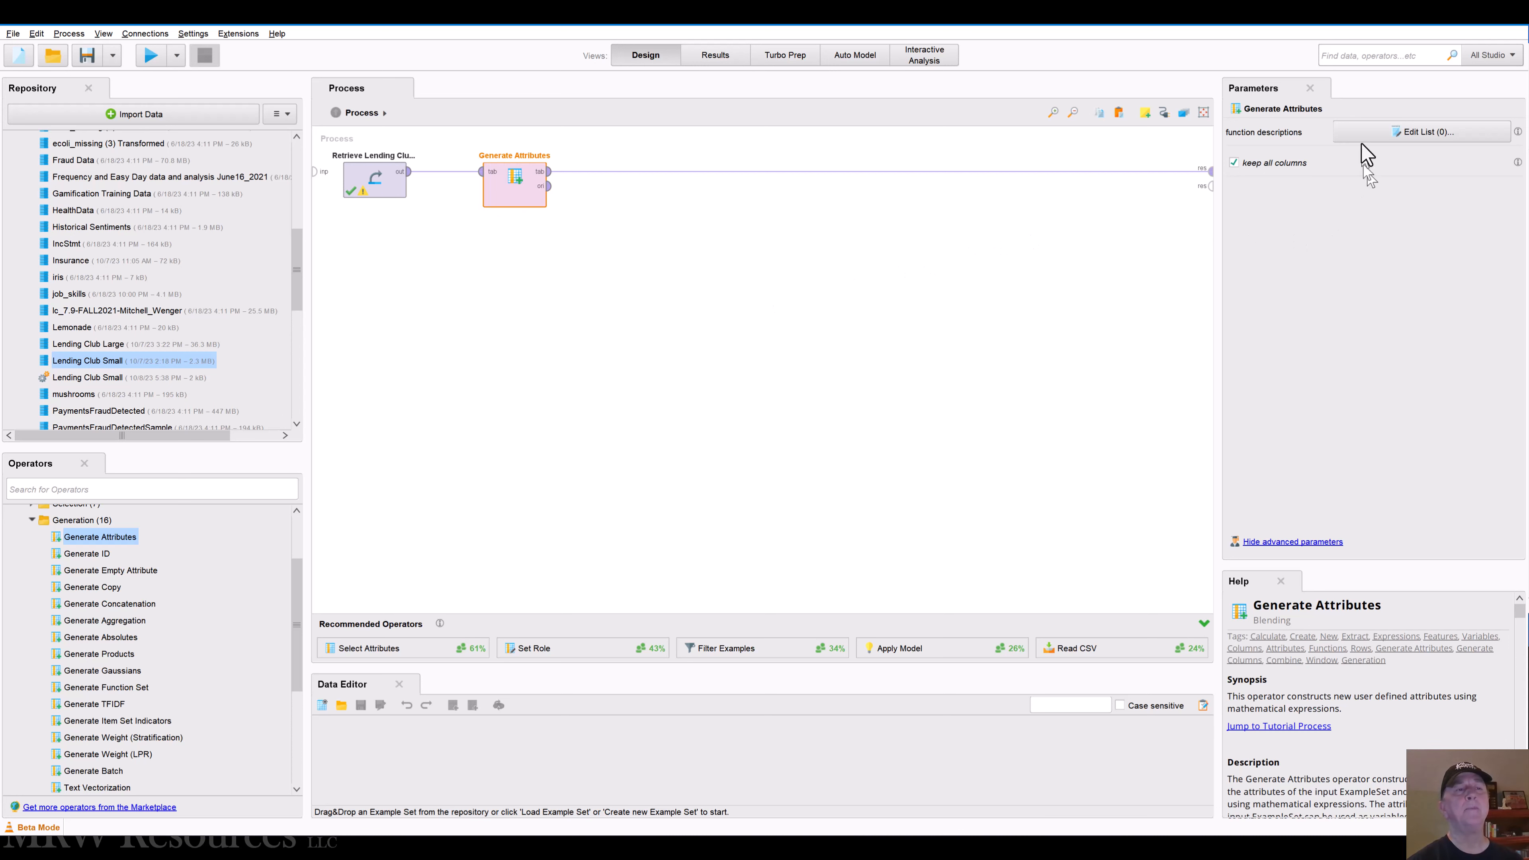
- Open the function descriptions of Generate Attributes and name the new column revol_bal_cubed, checking the Excel sheet for reference
click(1370, 131)
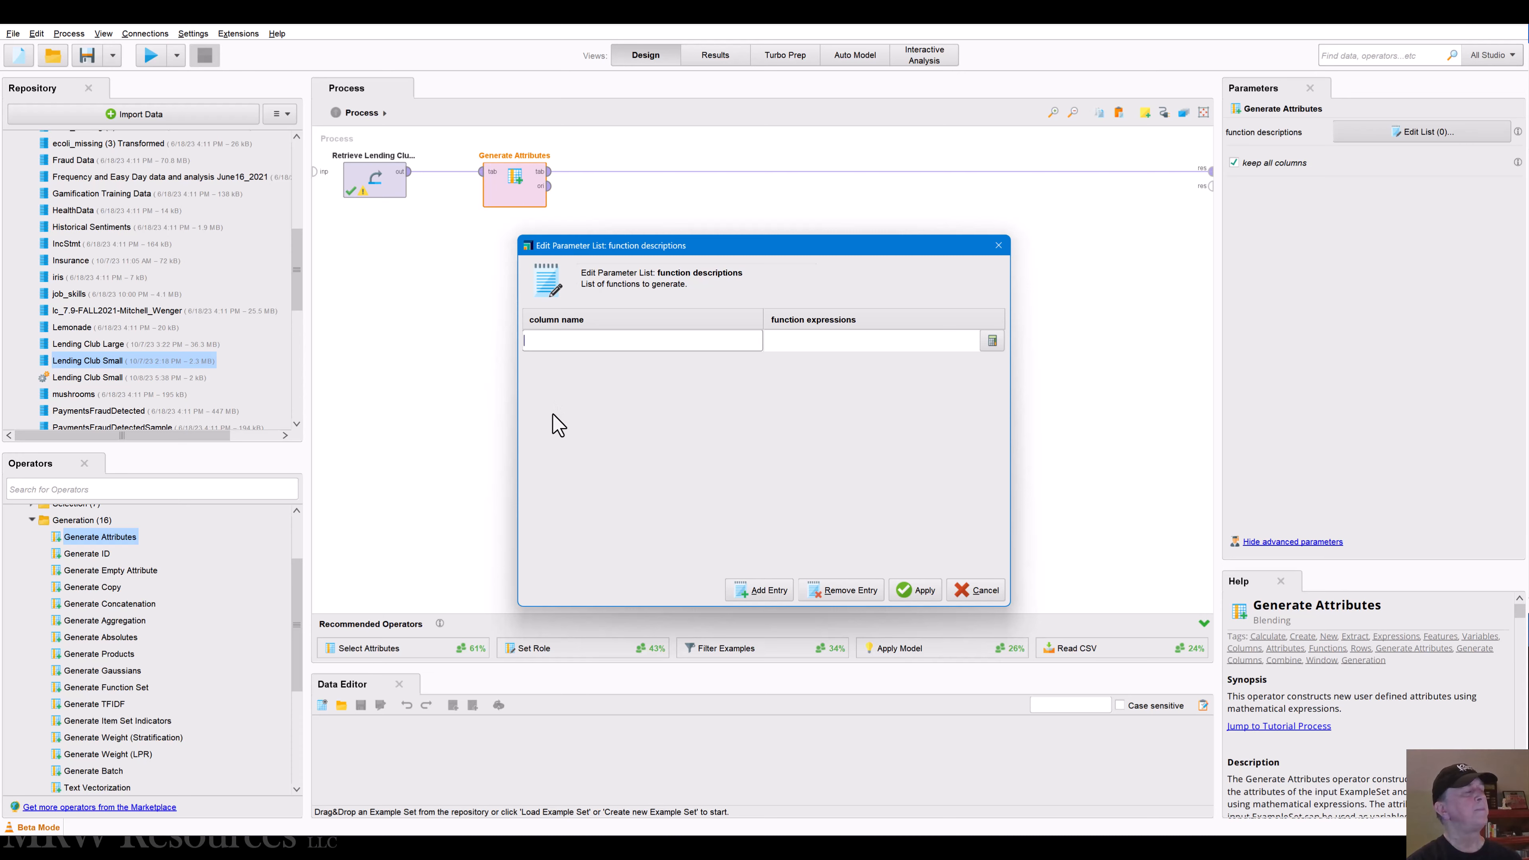
key(alt+Tab)
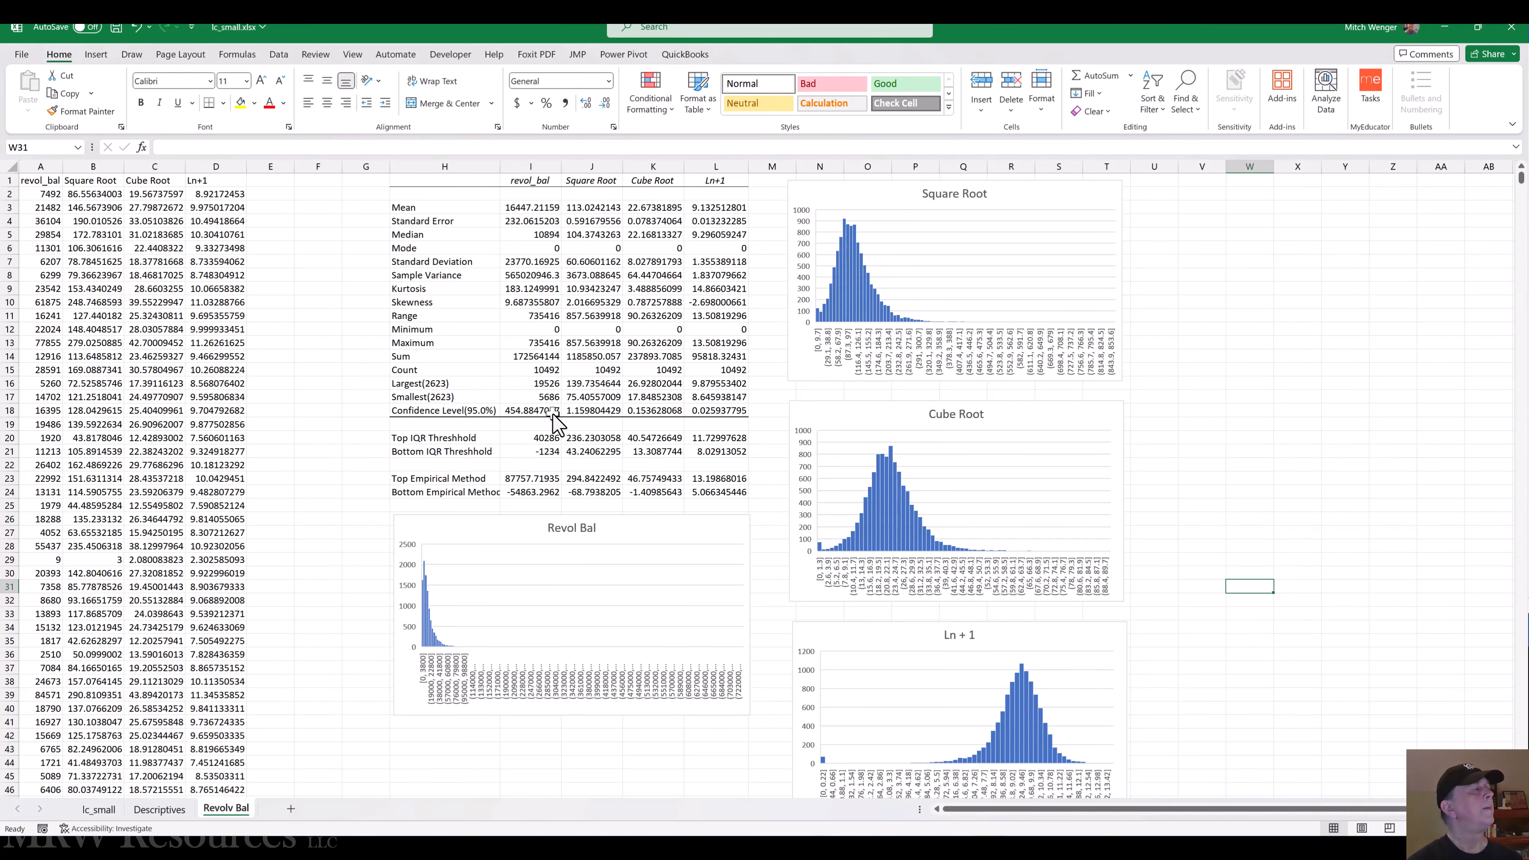
key(alt+Tab)
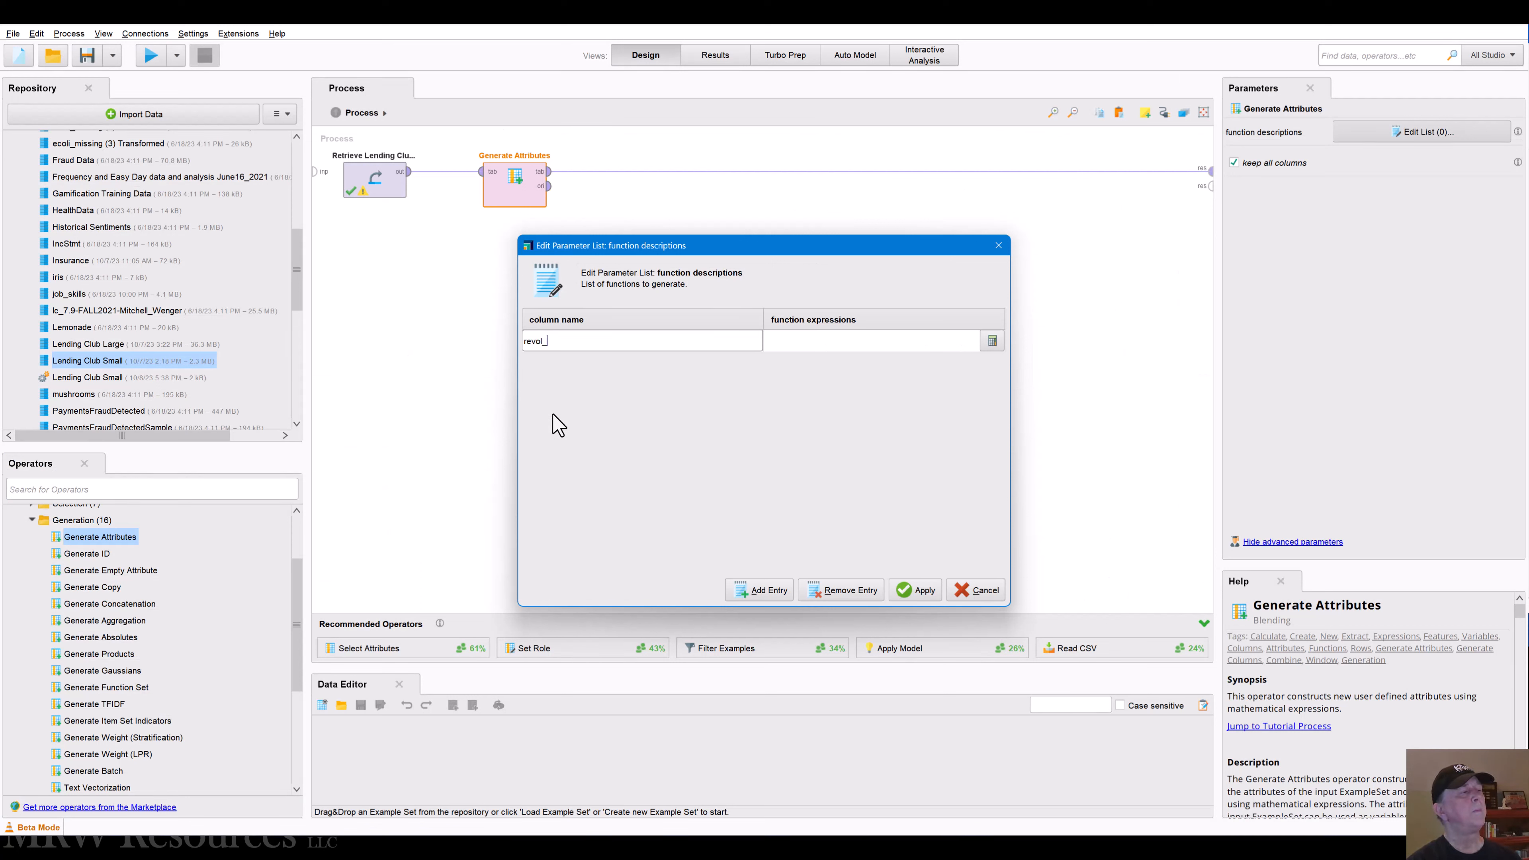
key(alt+Tab)
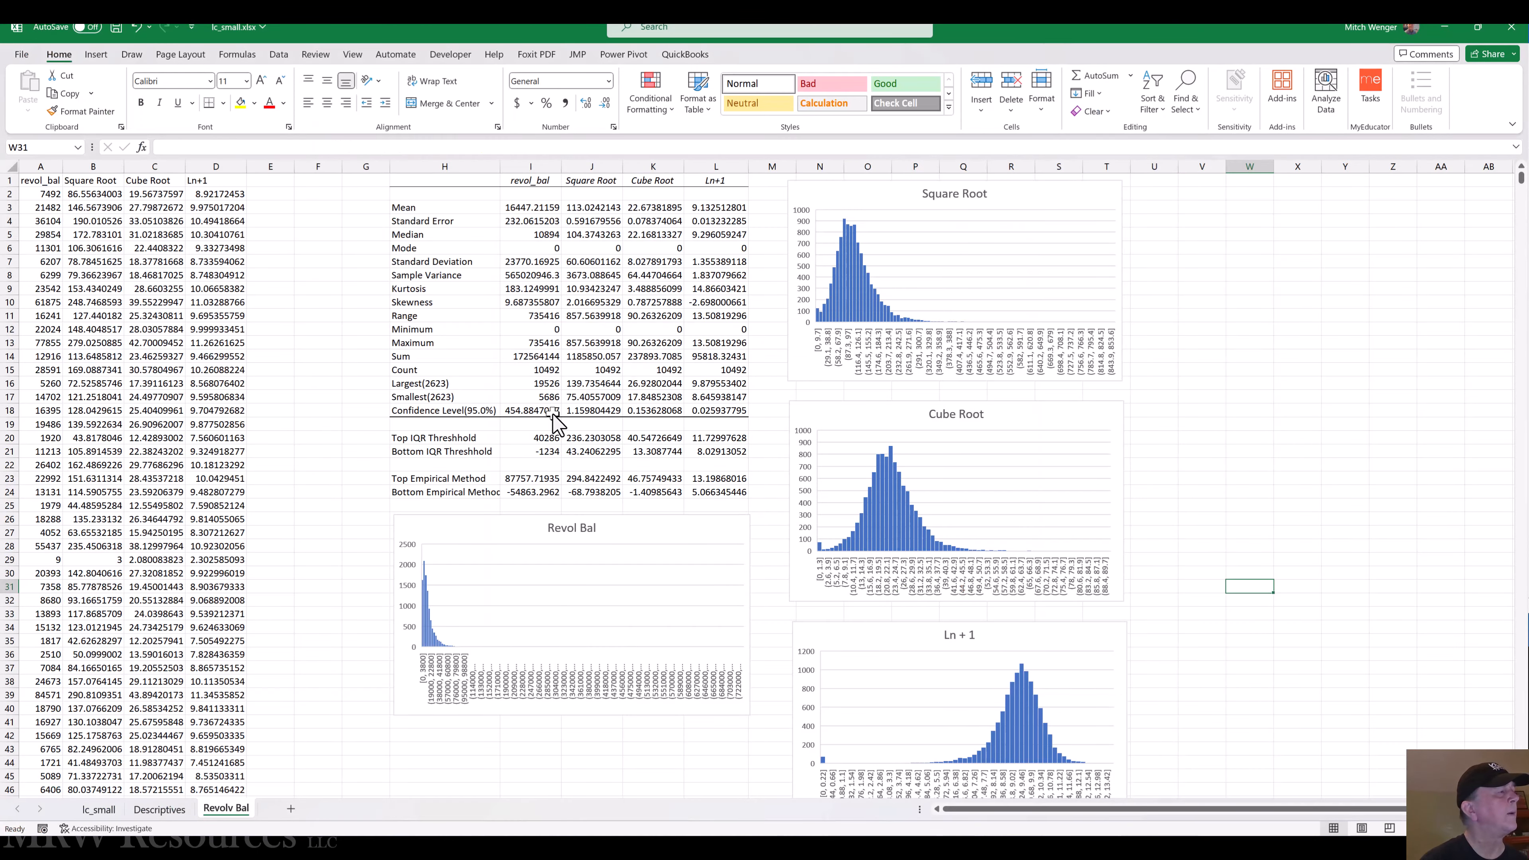
key(alt+Tab)
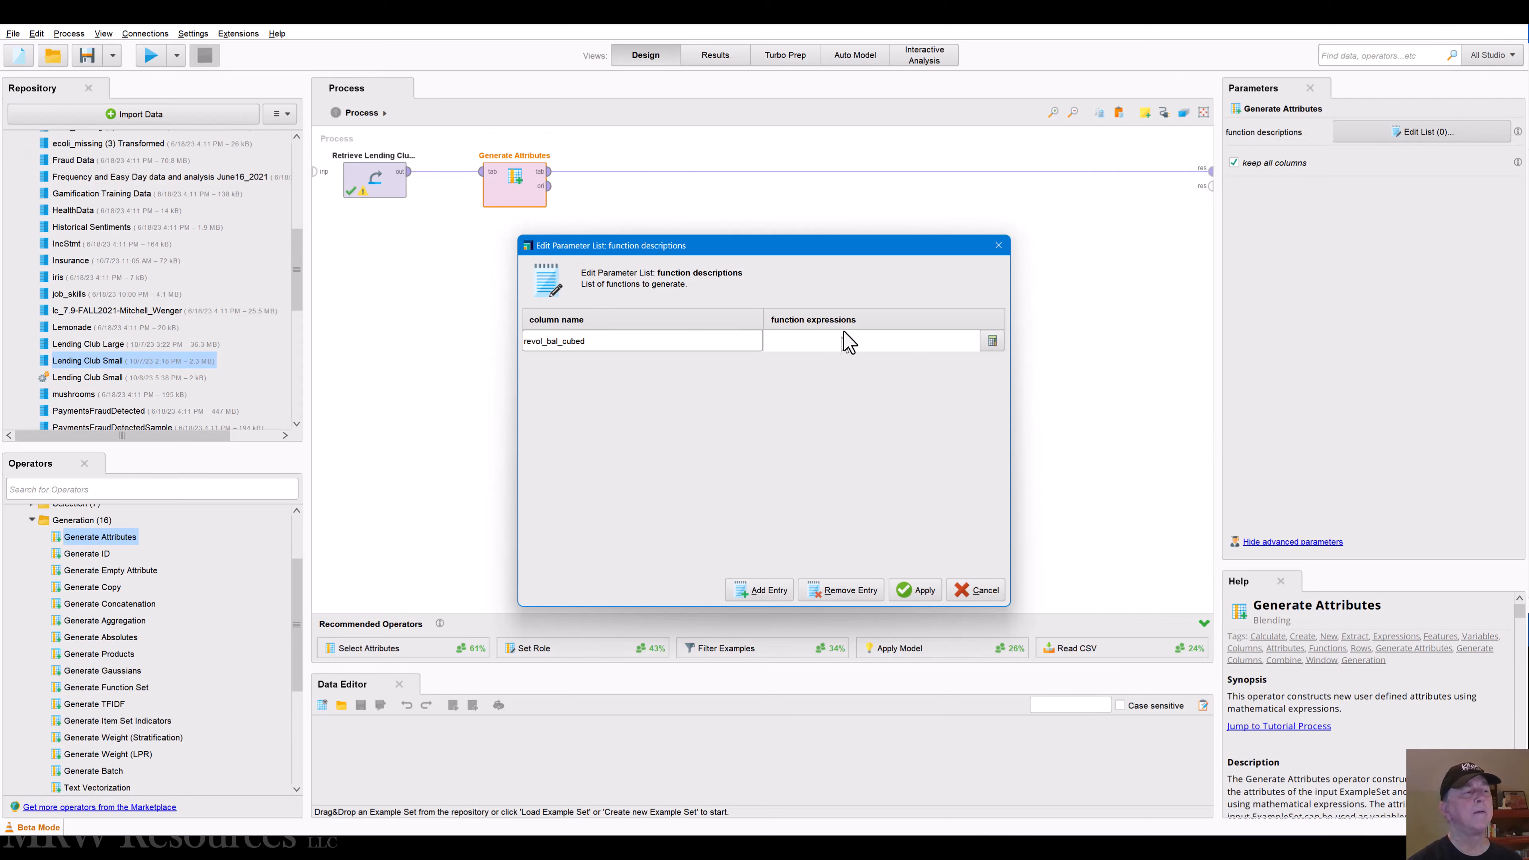
- Open the expression editor for revol_bal_cubed and insert the mathematical function pow
click(991, 342)
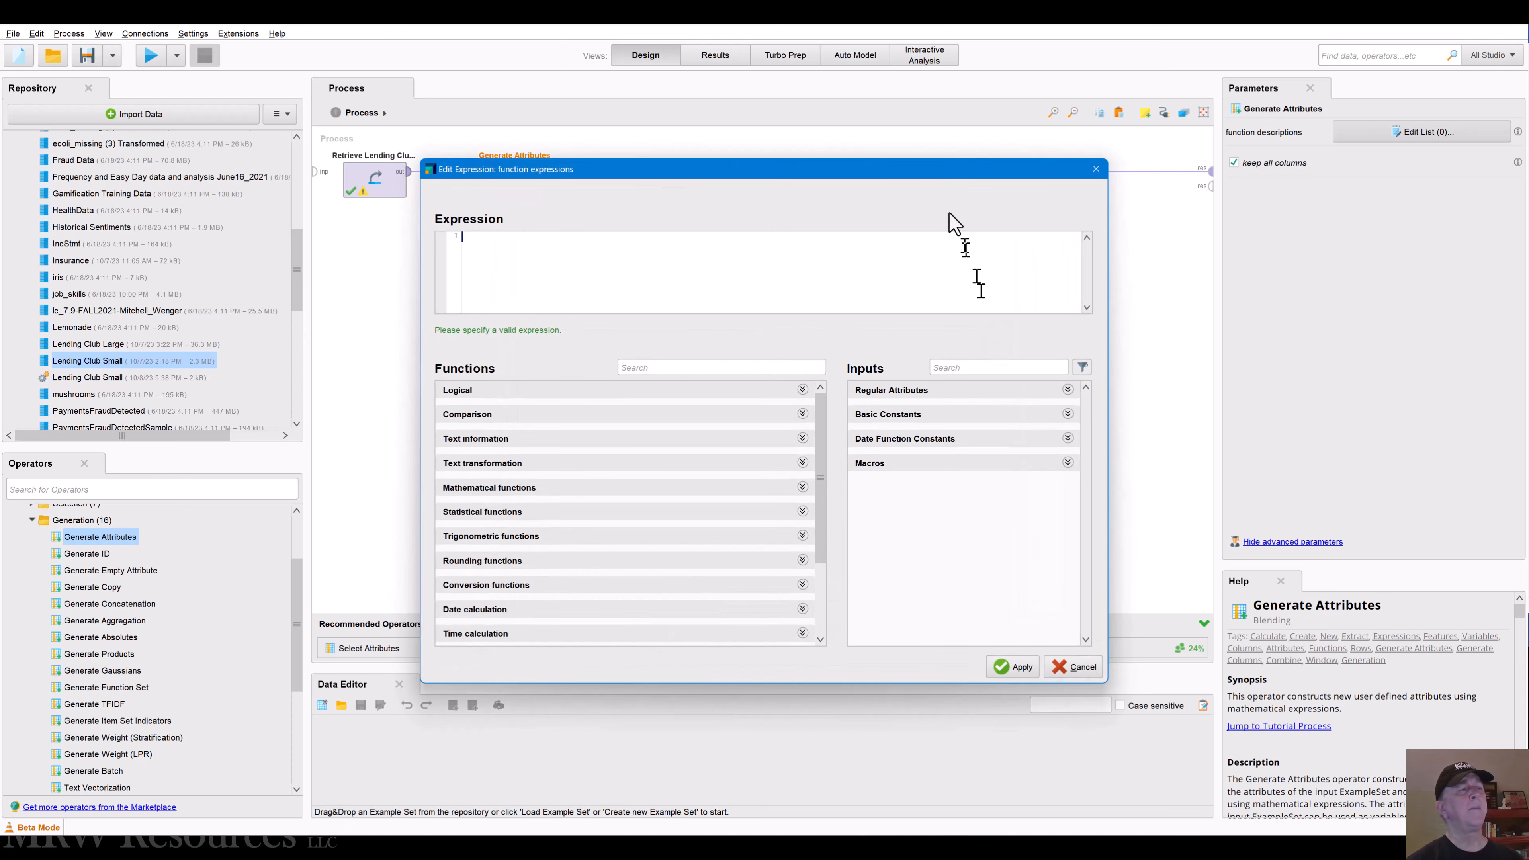
click(1096, 170)
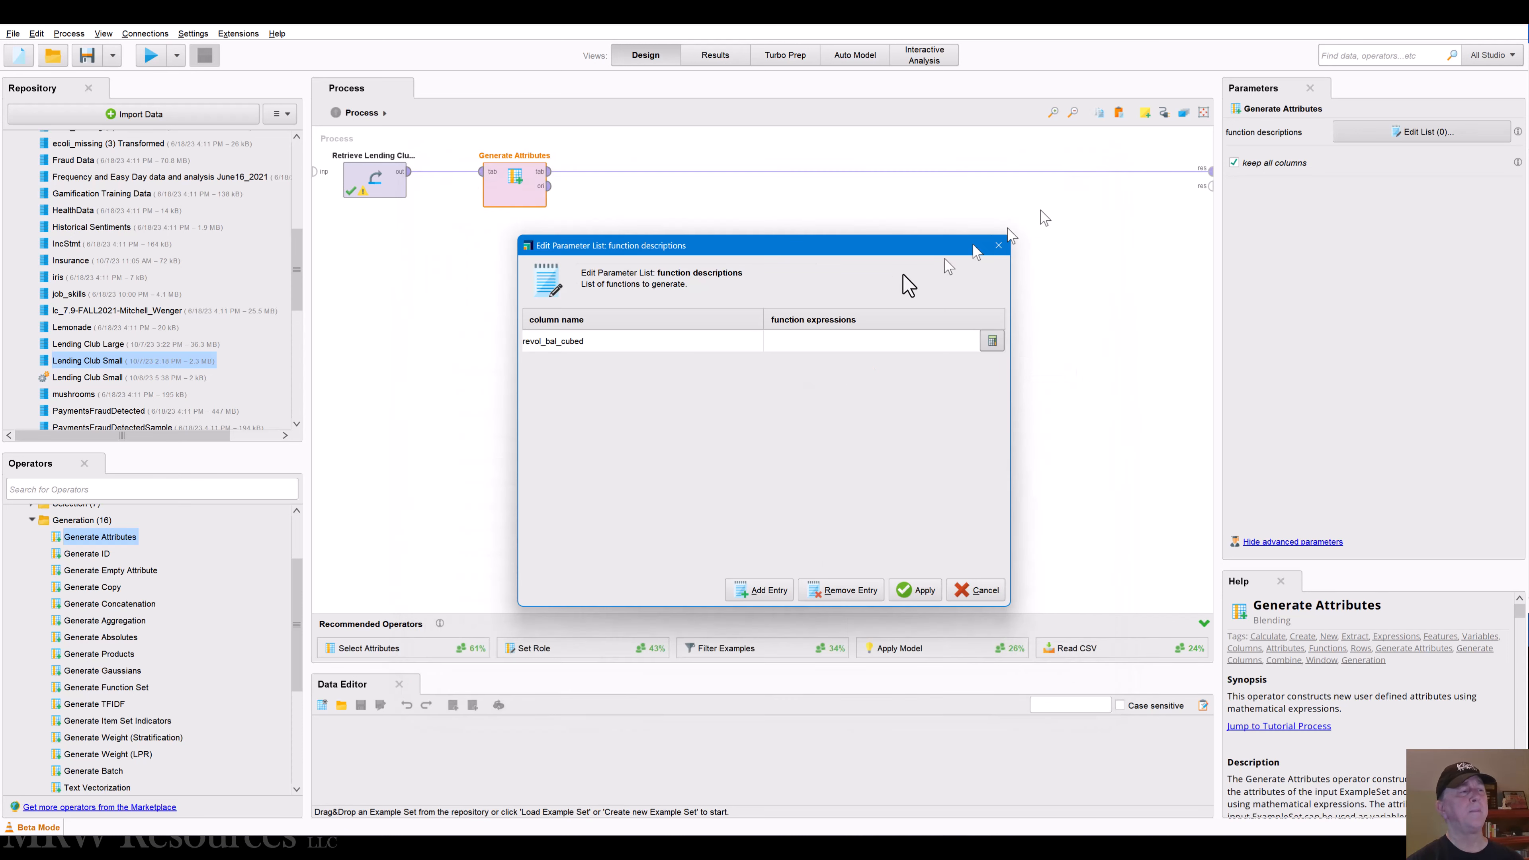
click(992, 342)
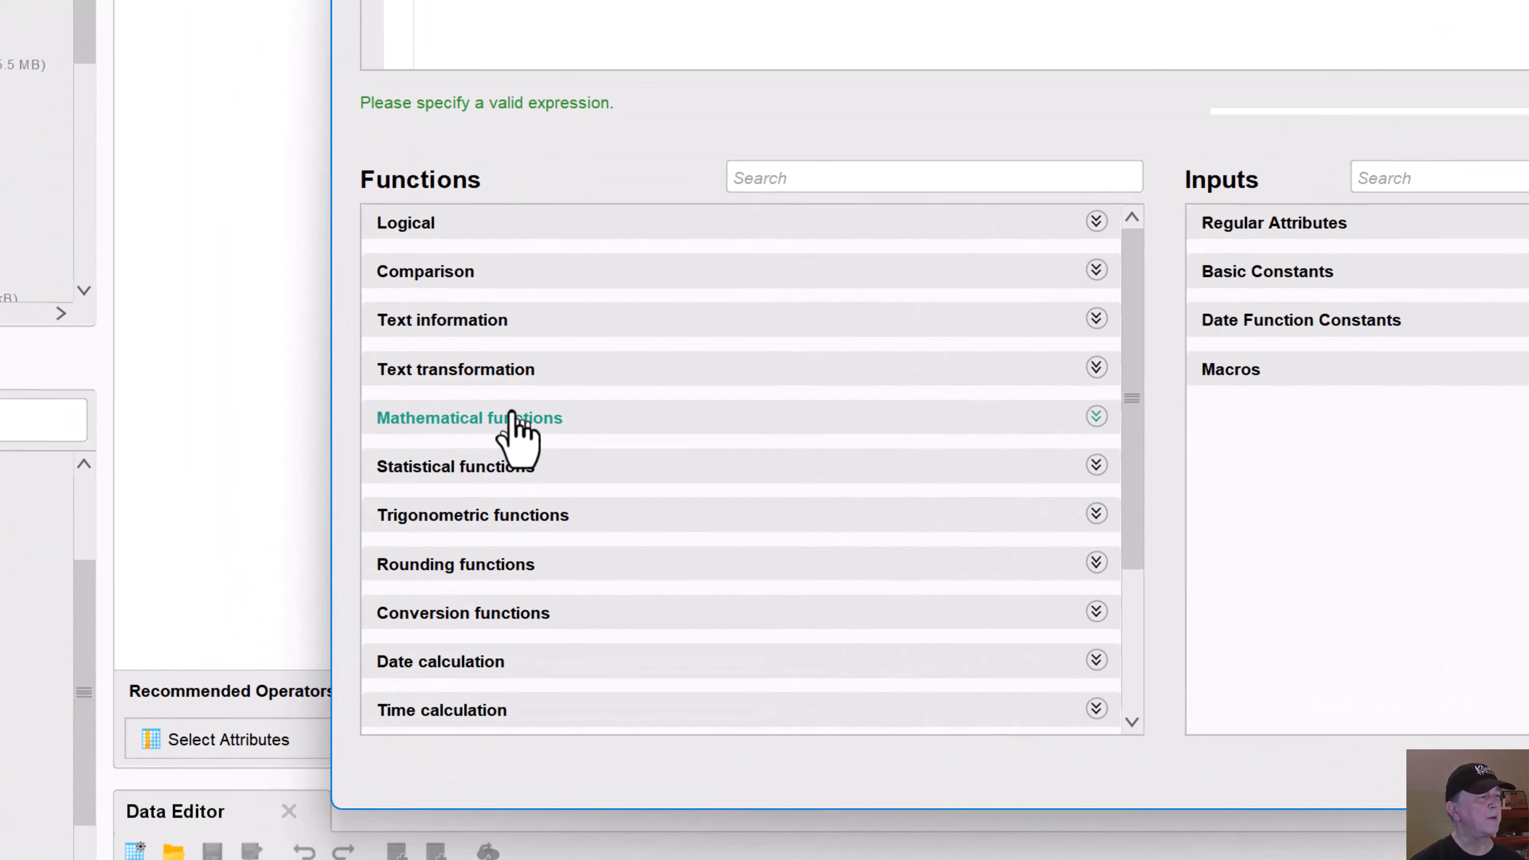
click(510, 487)
scroll(678, 553, down, 1)
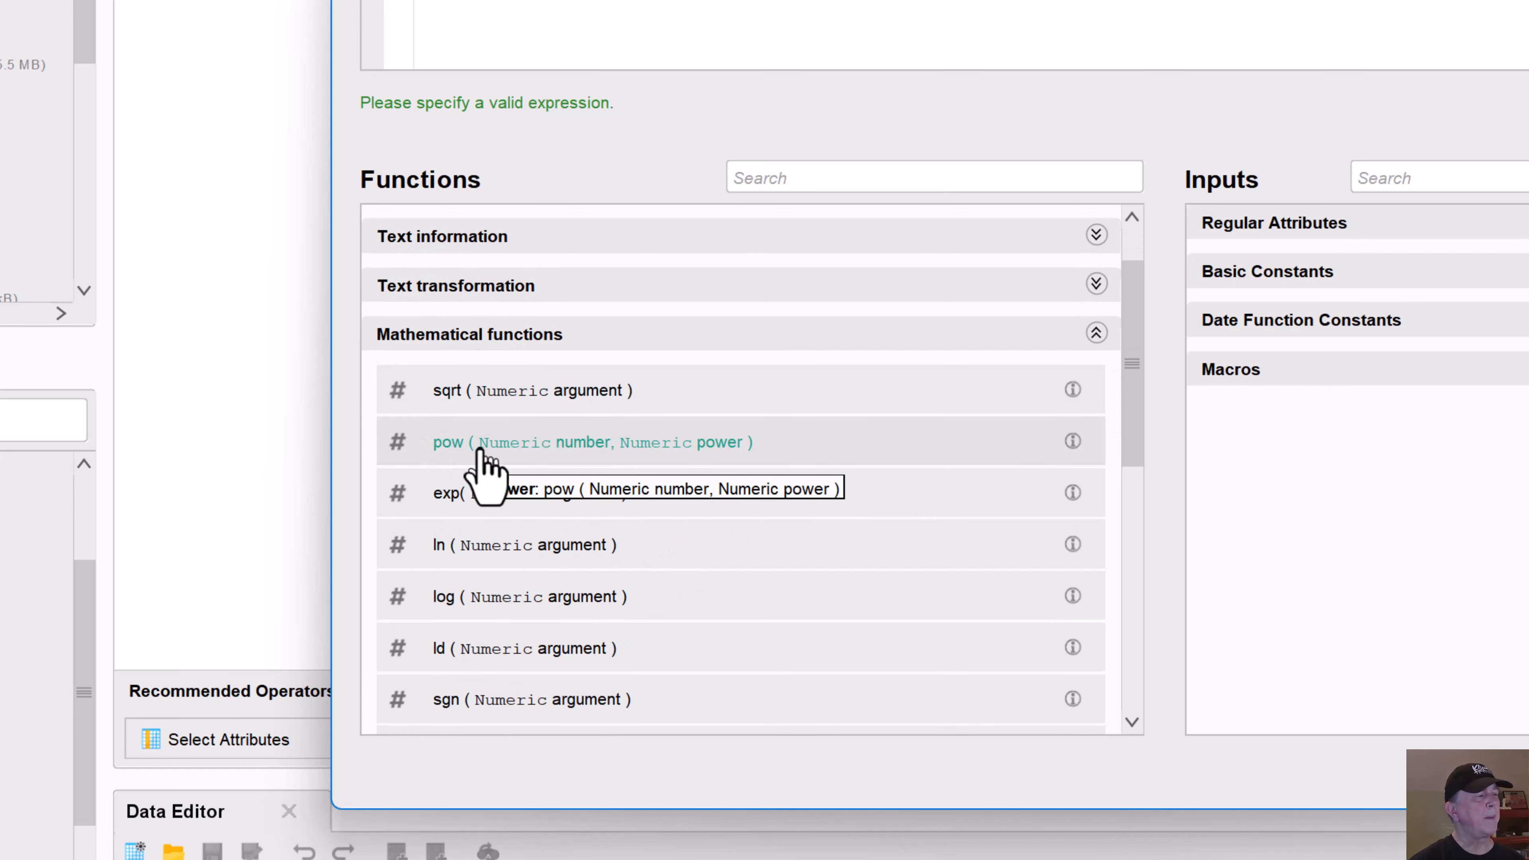
scroll(482, 458, down, 2)
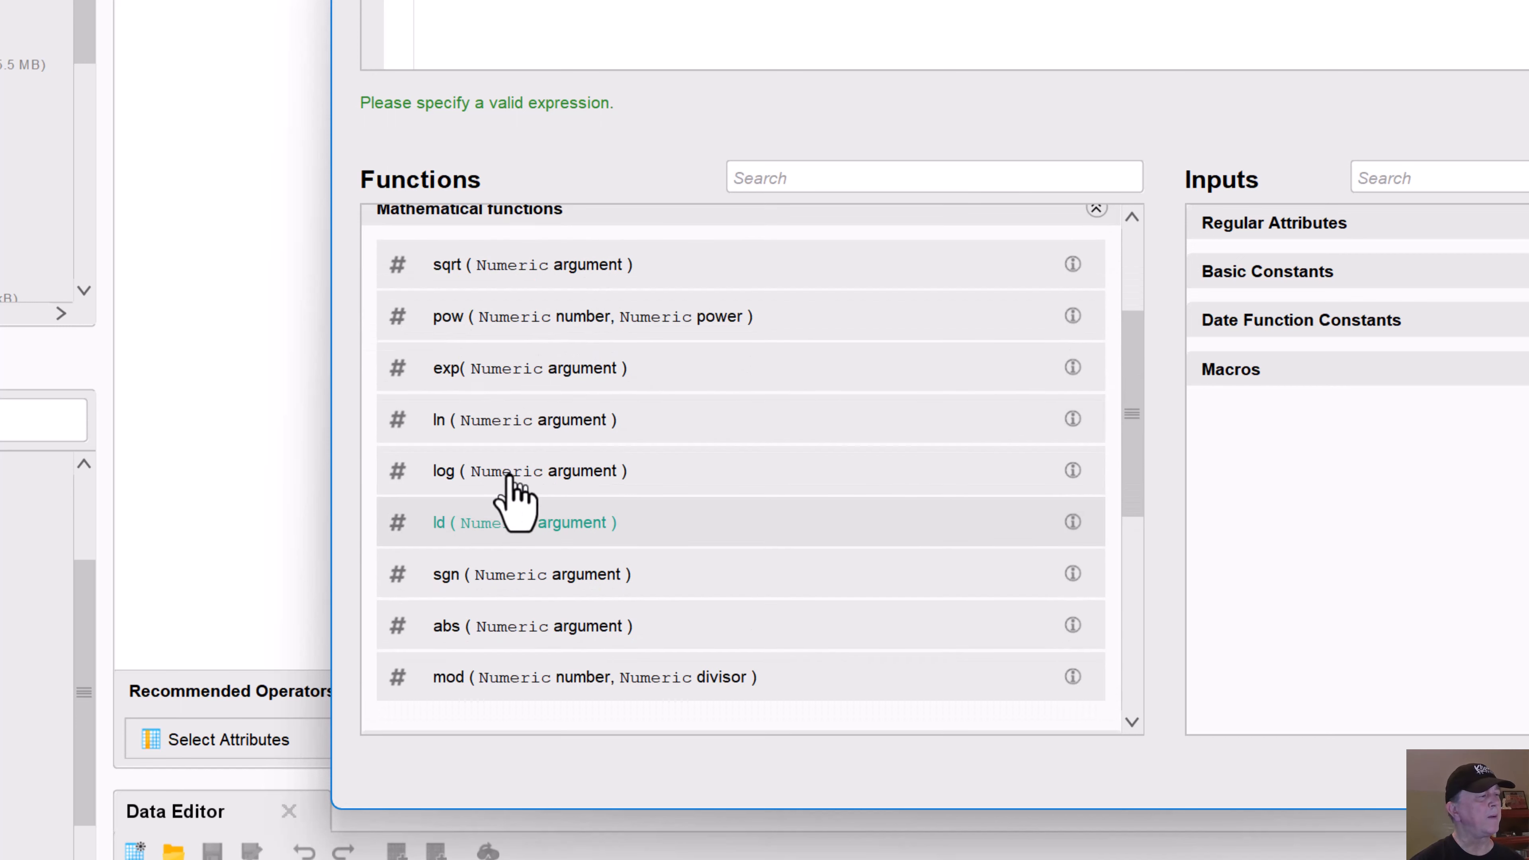
scroll(510, 479, up, 1)
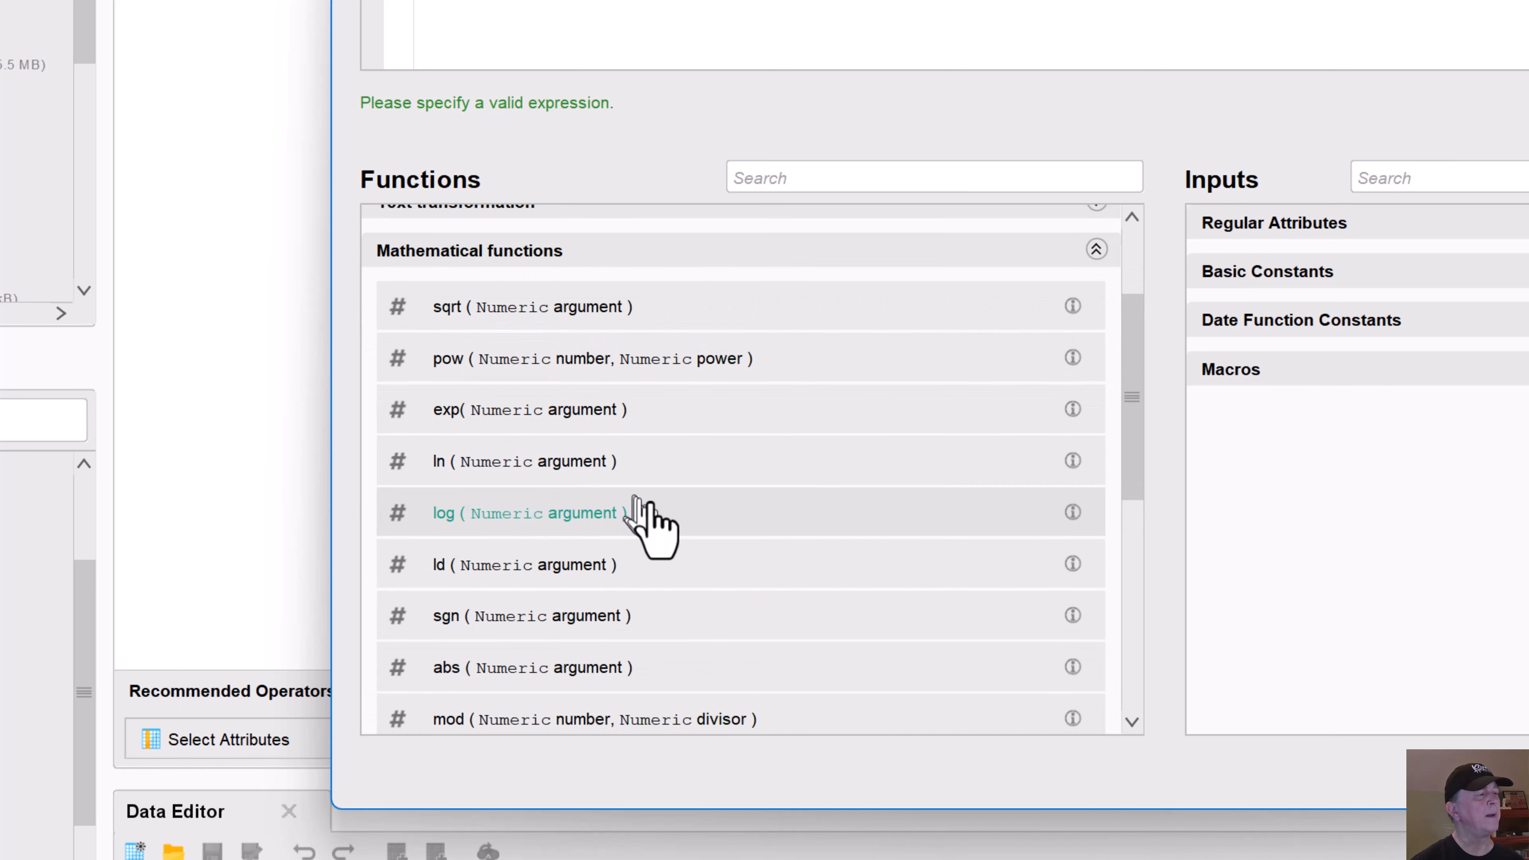
click(567, 359)
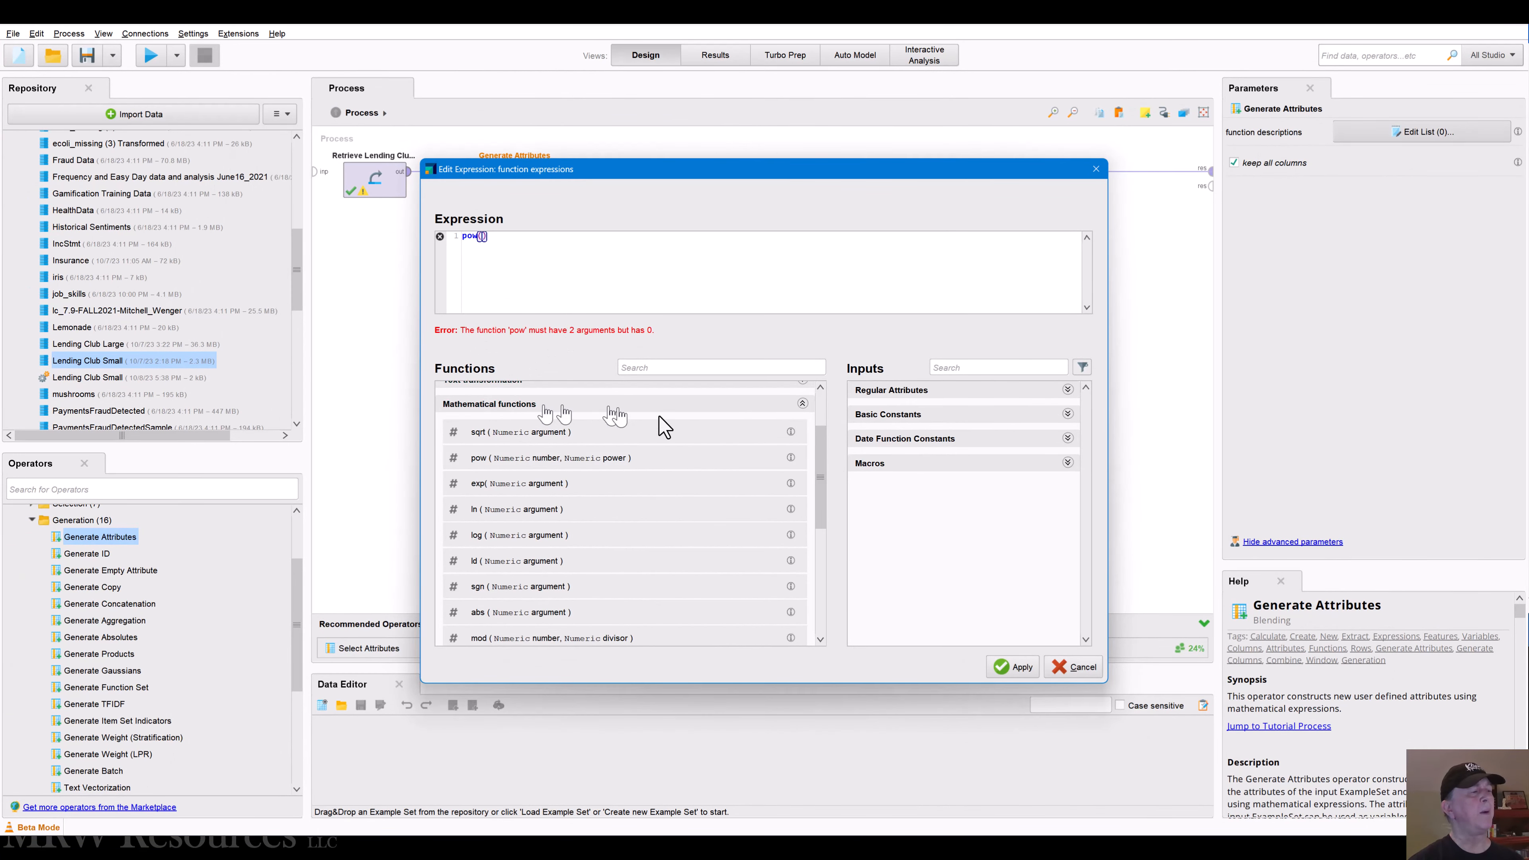
- Insert the regular attribute revol_bal as the first argument of the pow function
drag(821, 477, 821, 444)
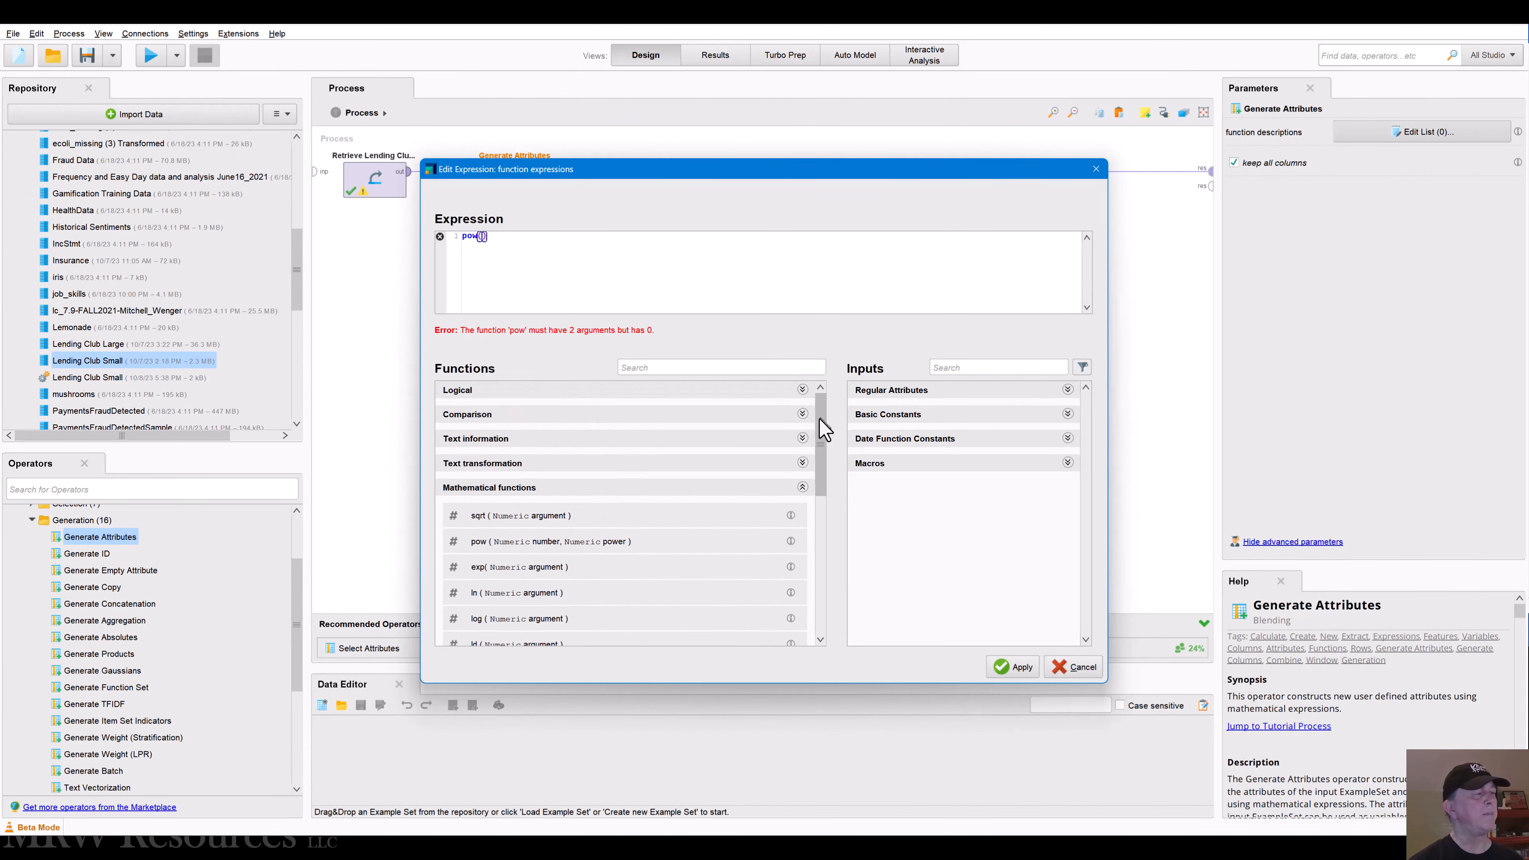
click(477, 489)
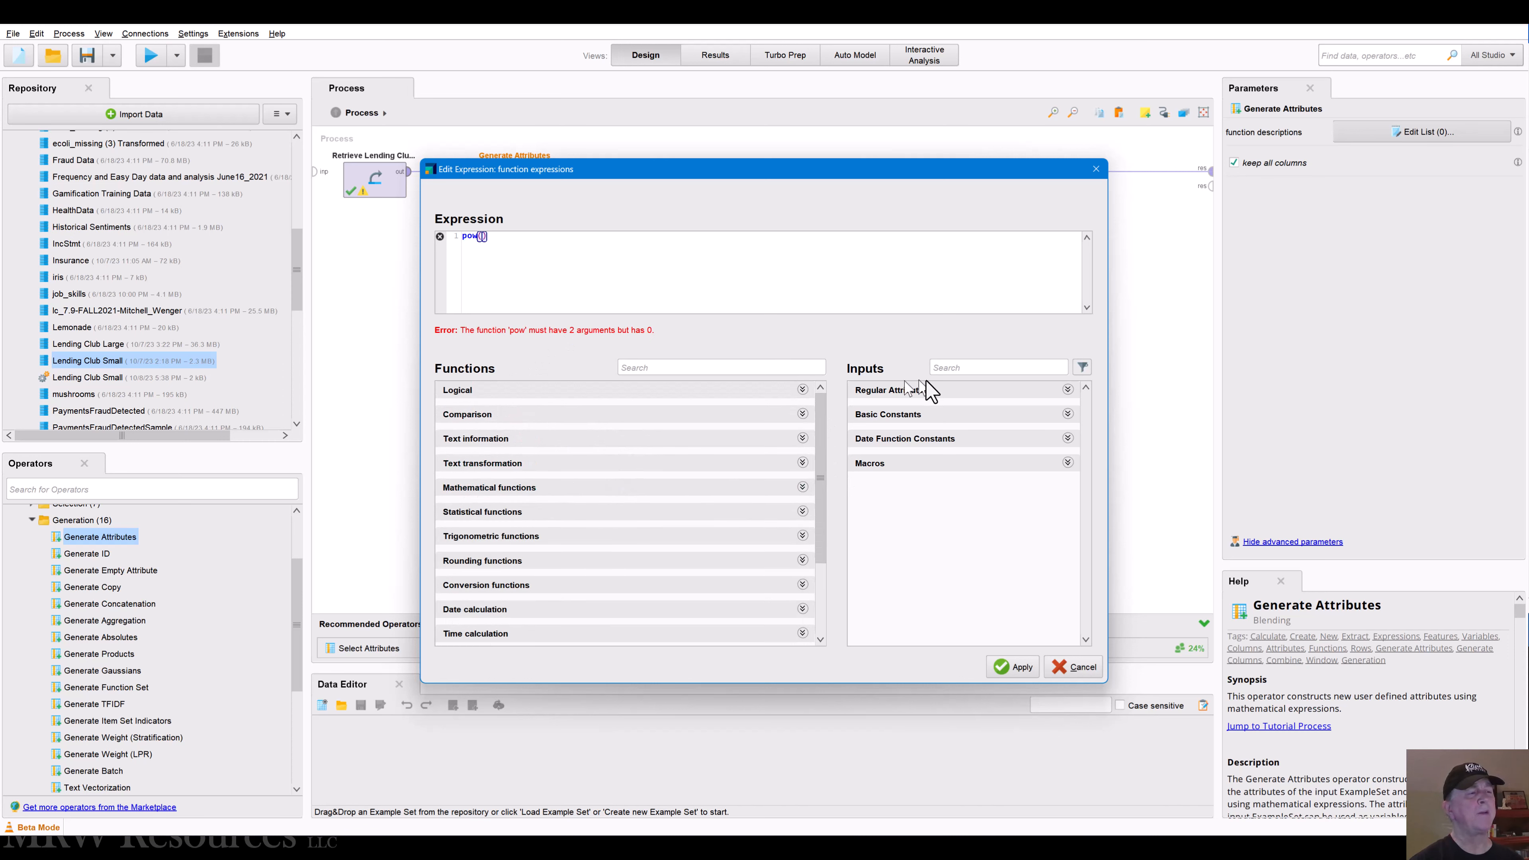
click(921, 393)
scroll(973, 512, down, 5)
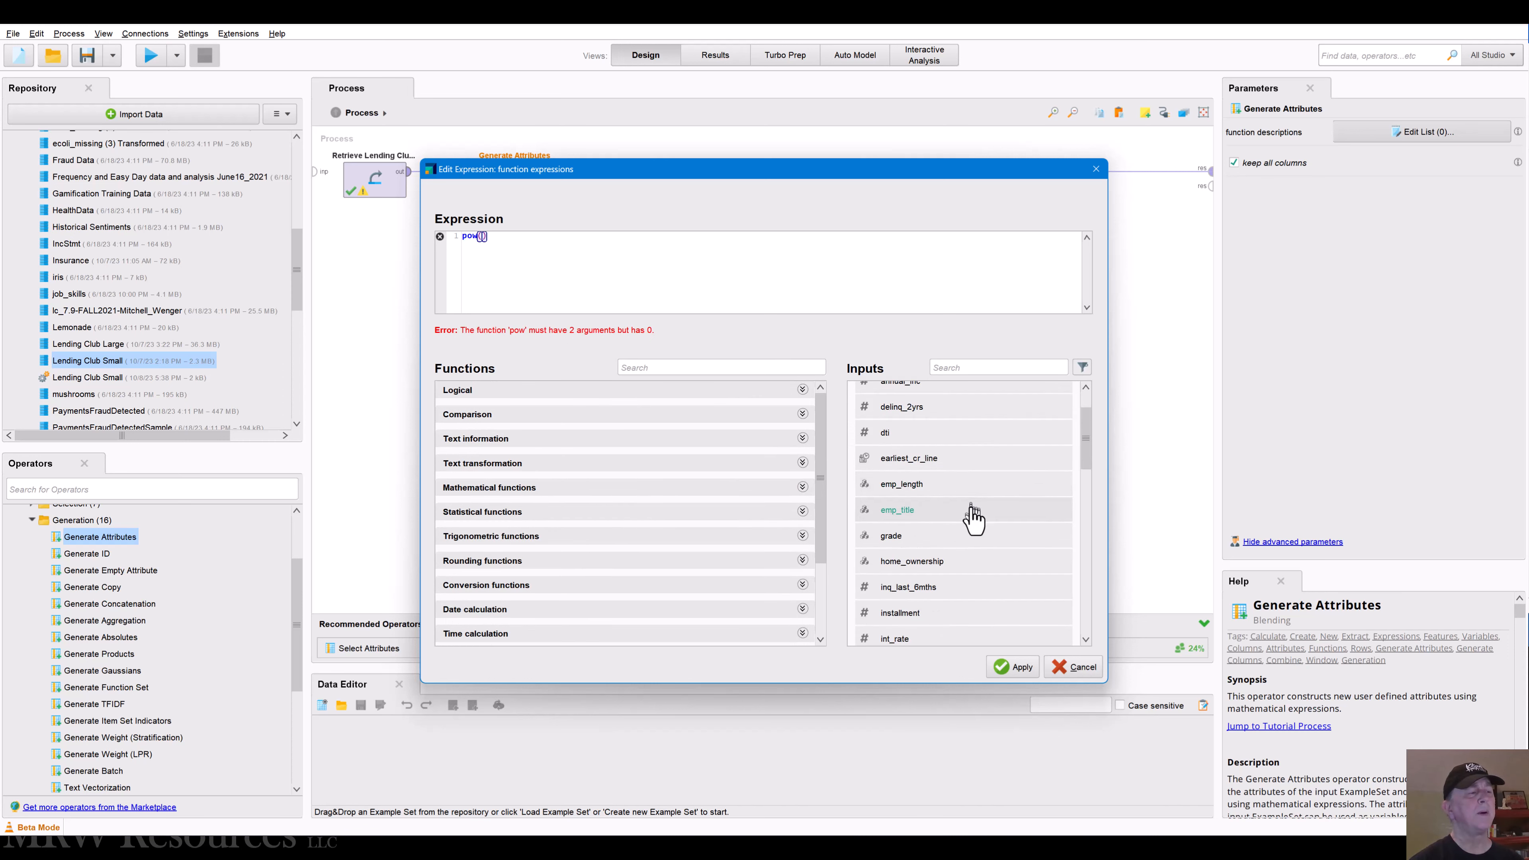
scroll(972, 533, down, 5)
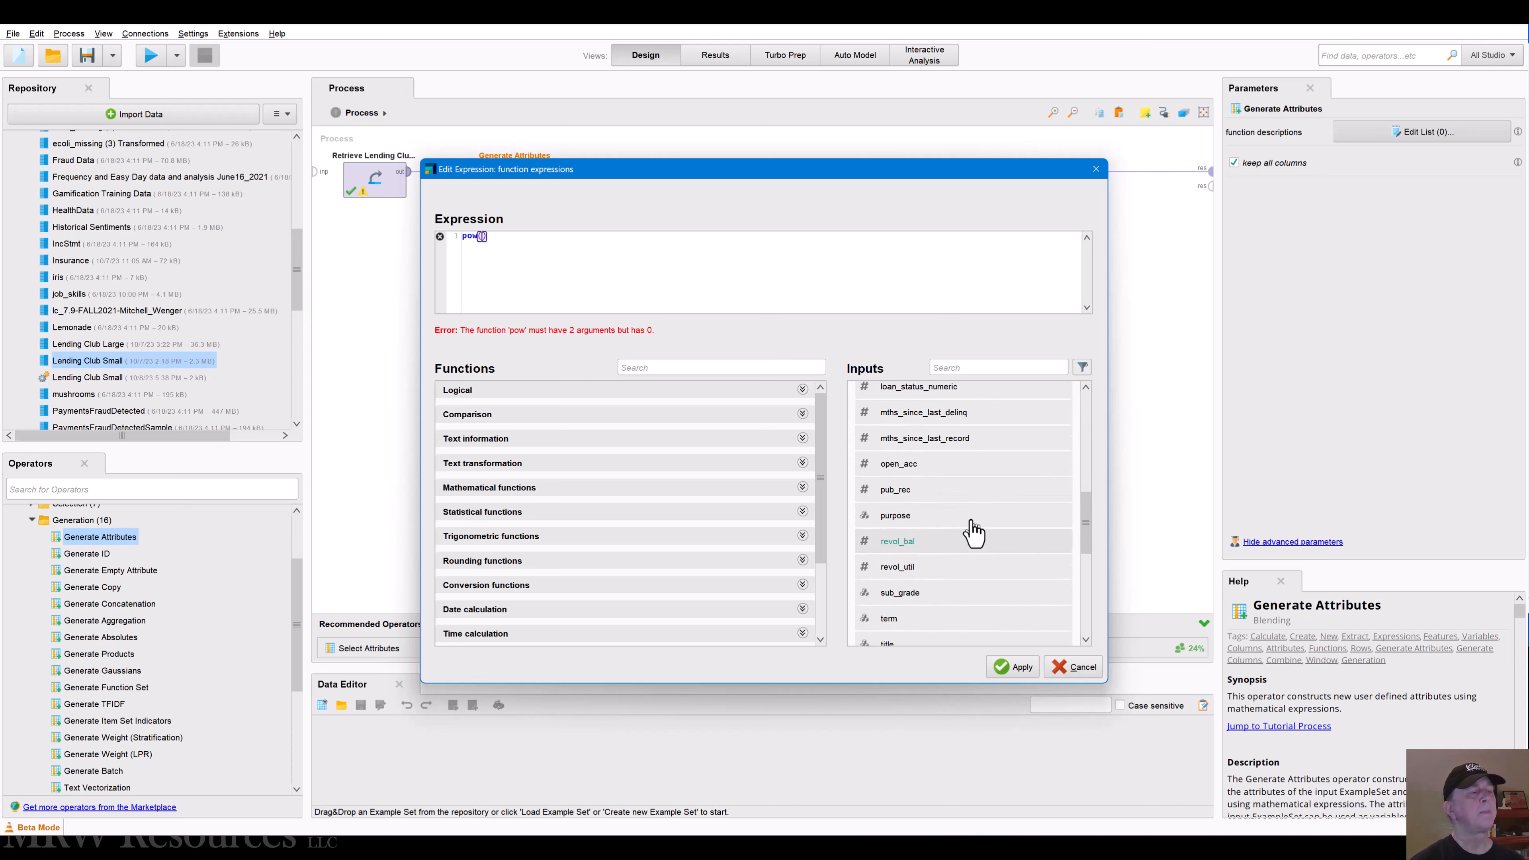
click(906, 459)
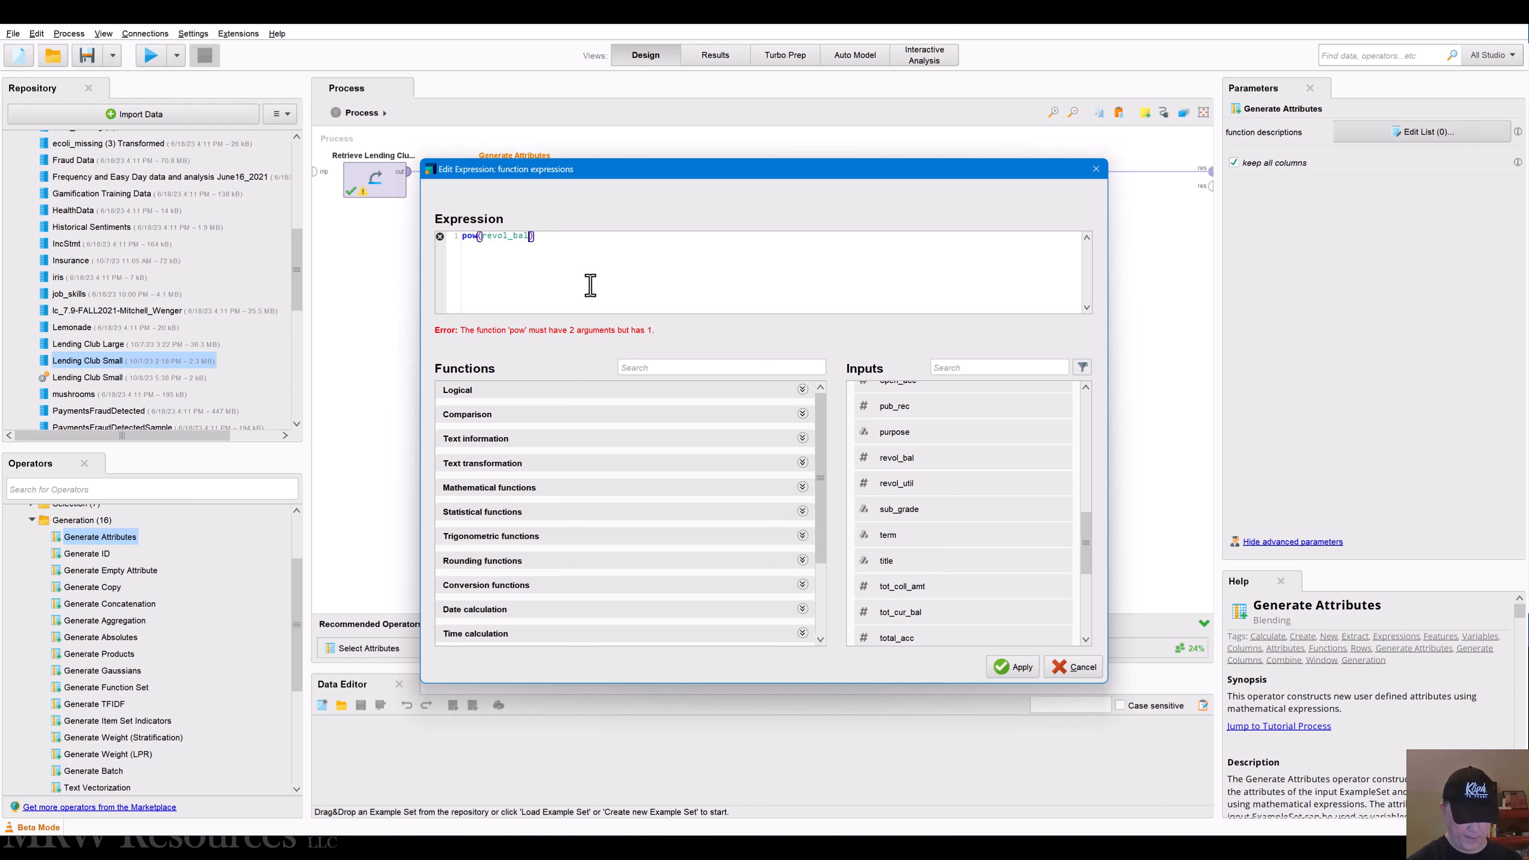
- Complete the expression as pow(revol_bal,1/3) and apply both it and the function descriptions list
text(,)
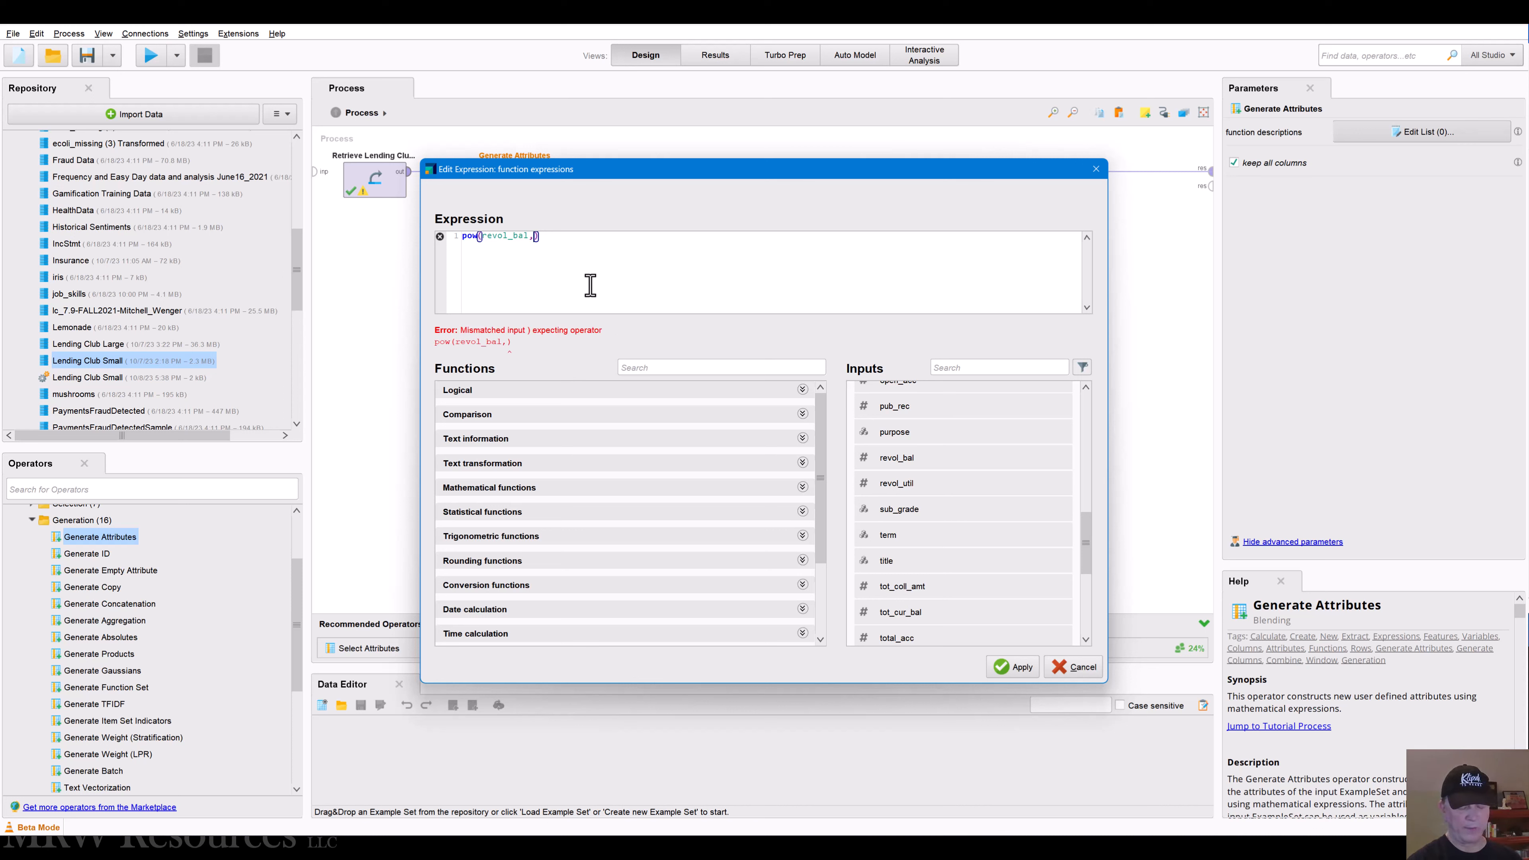
text(1/3)
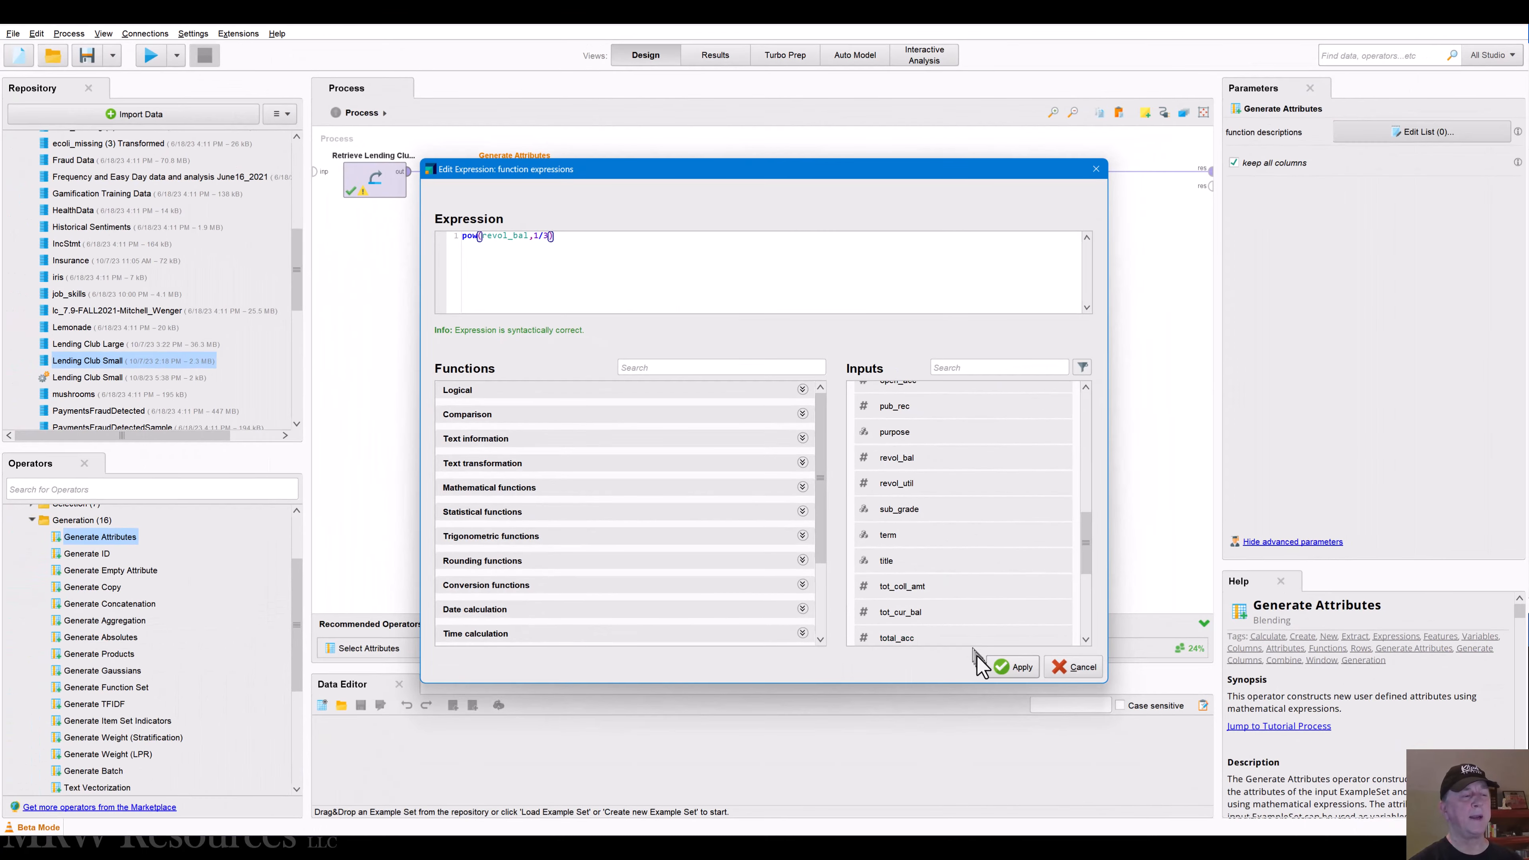
click(1125, 748)
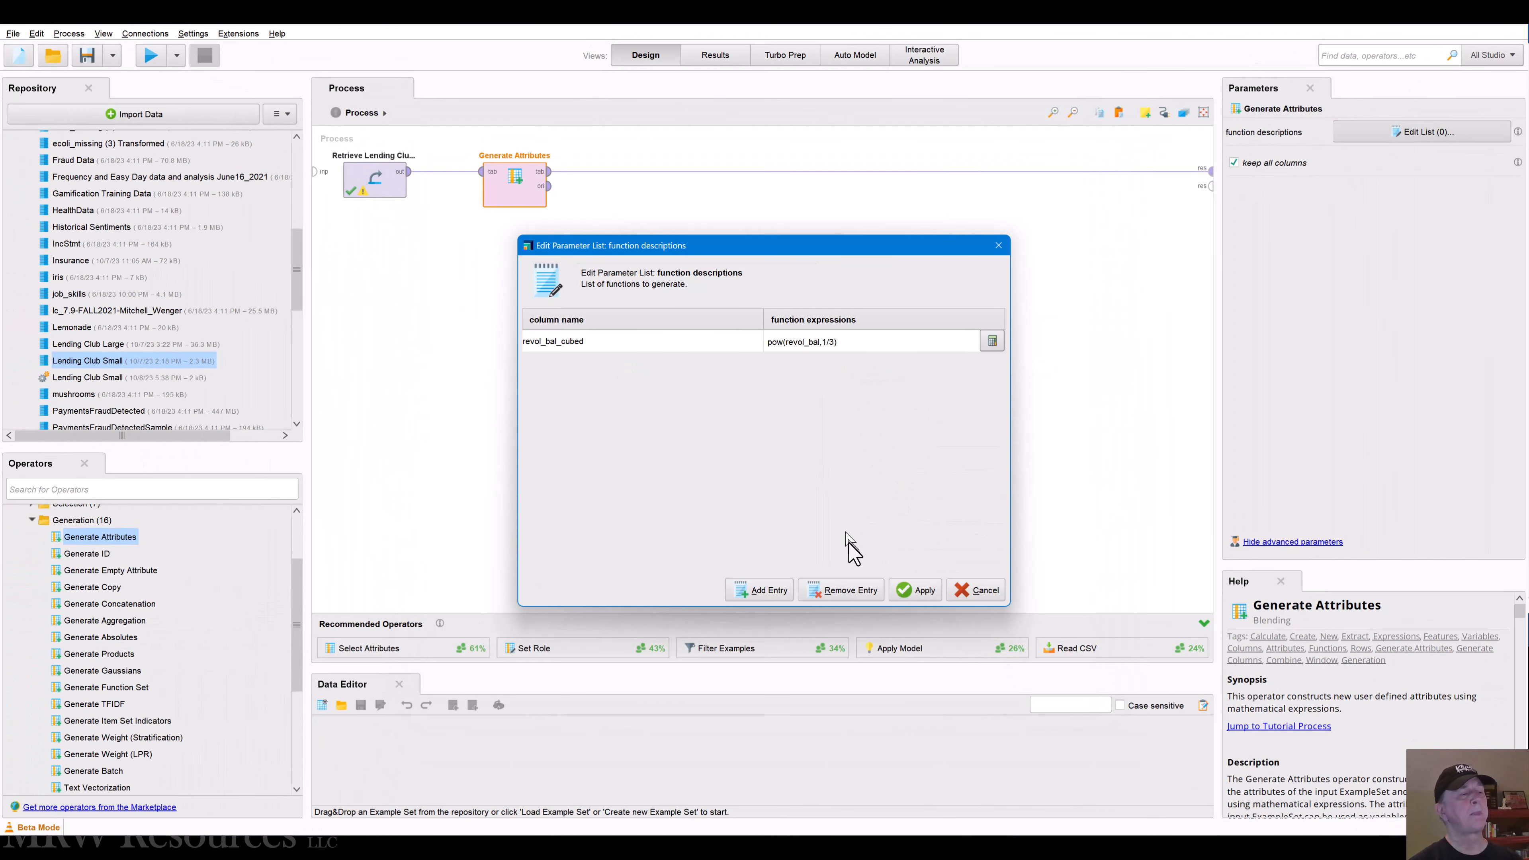
click(920, 590)
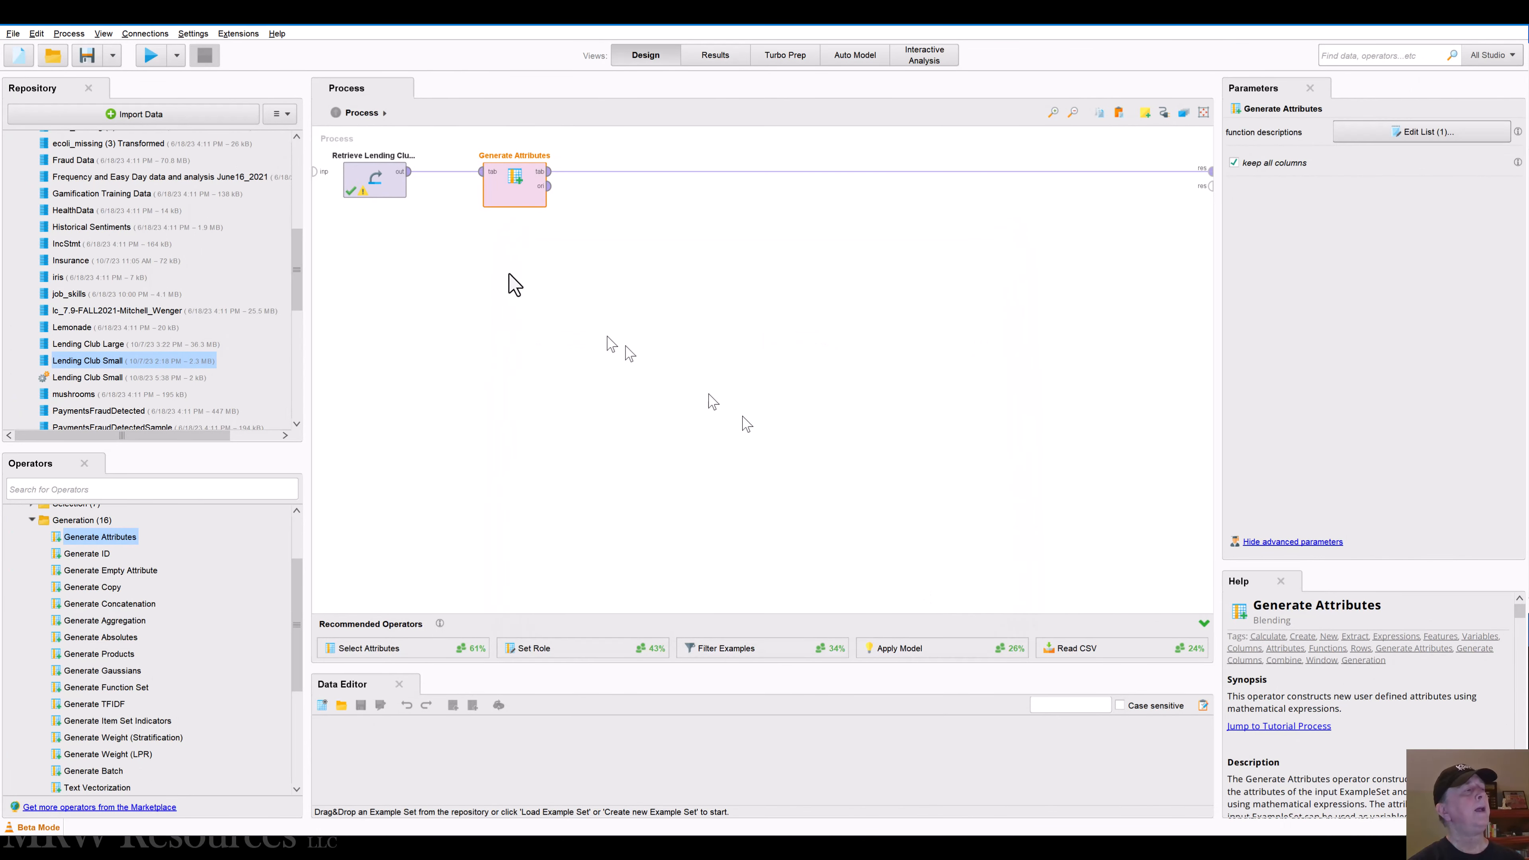
- Run the process, saving it first, and open the statistics of the Generate Attributes result
click(151, 56)
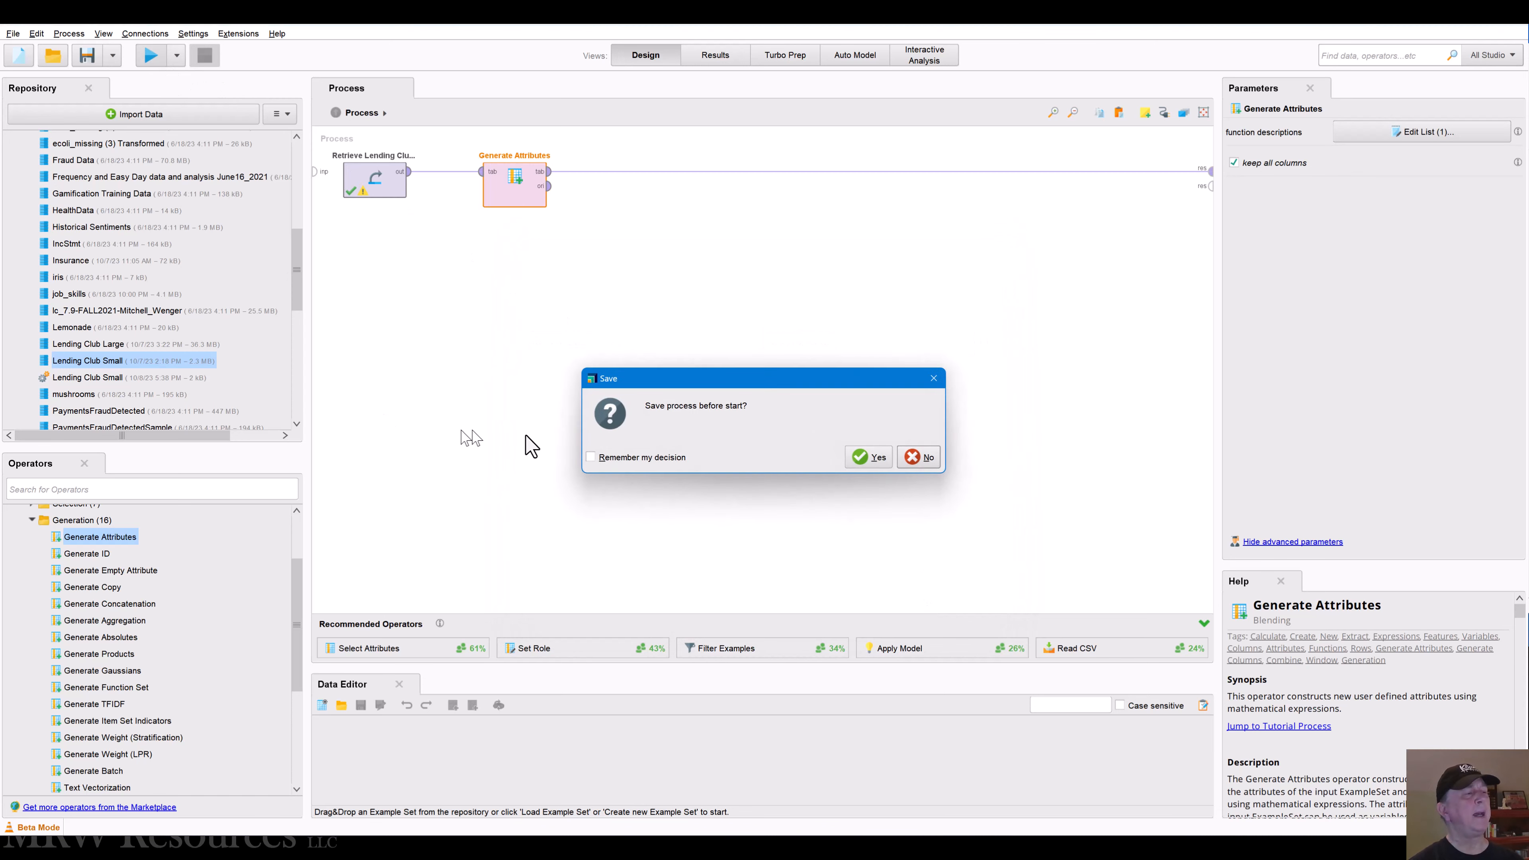
click(856, 461)
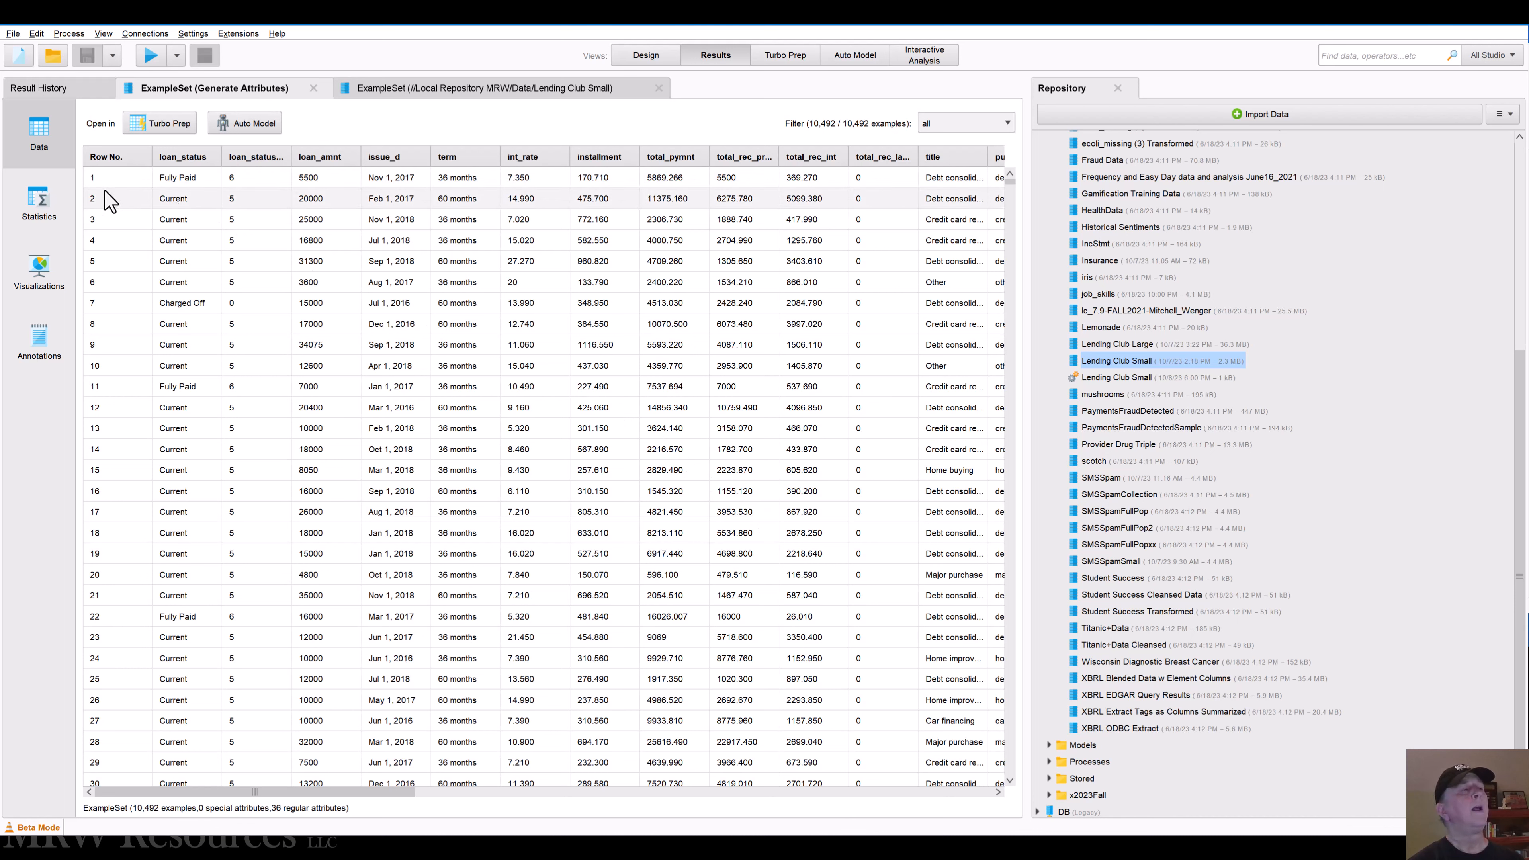
click(40, 205)
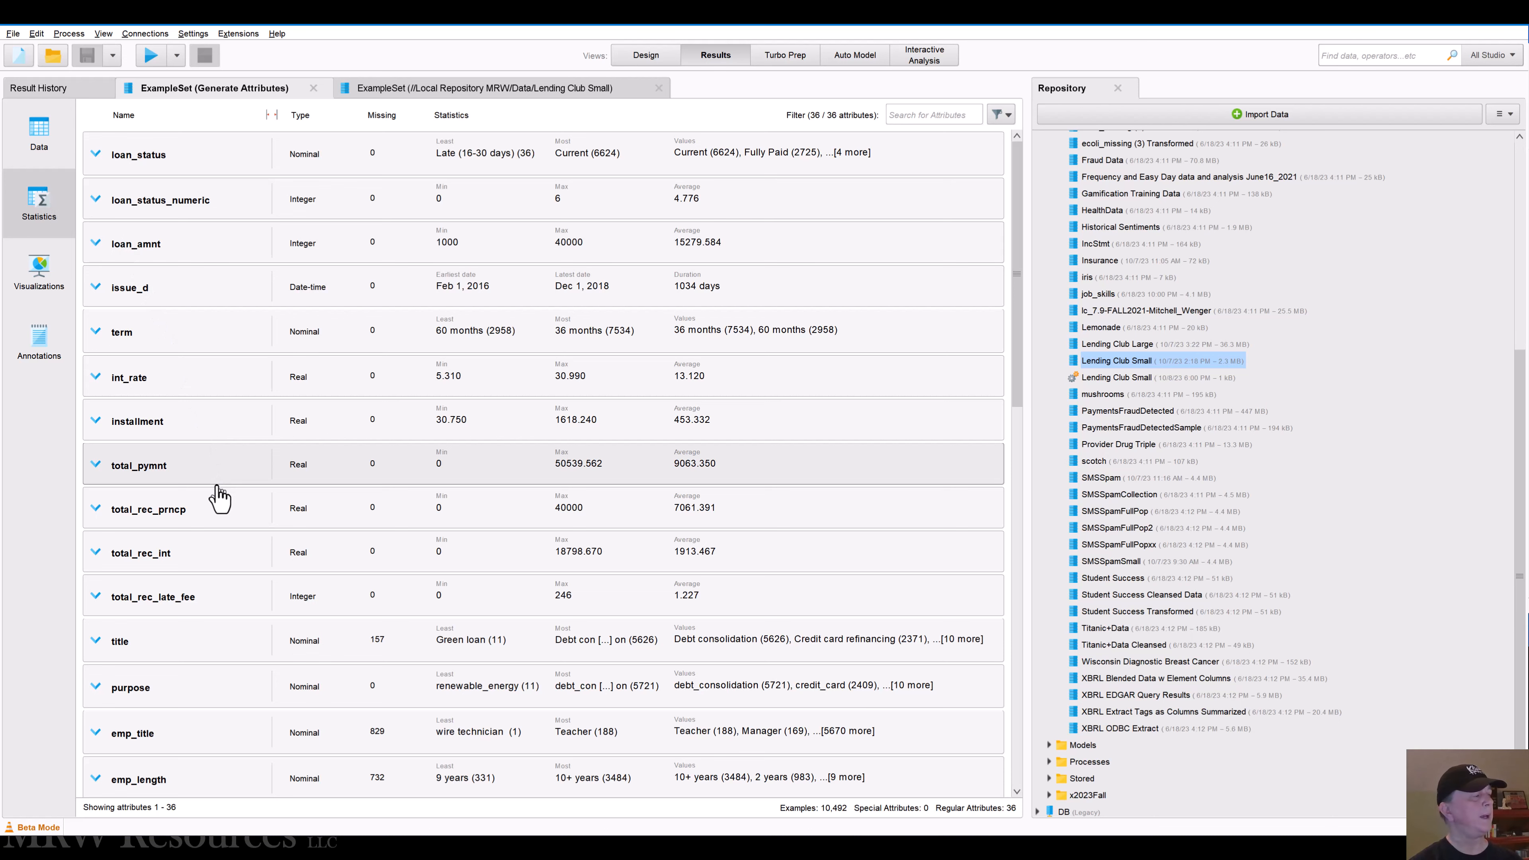
- Expand the statistics of revol_bal and revol_bal_cubed to compare their distributions
scroll(220, 497, down, 5)
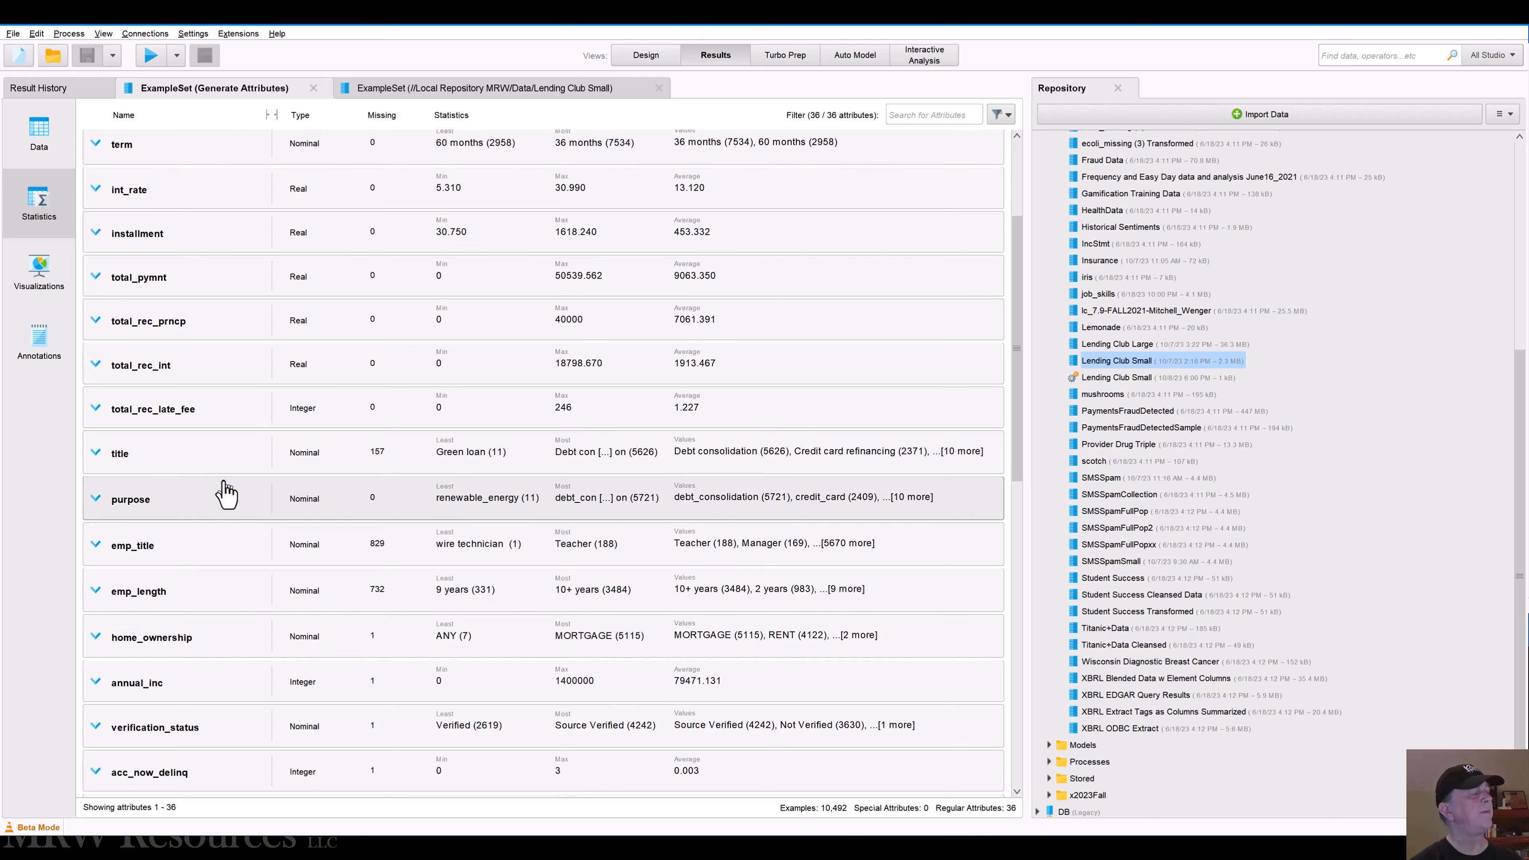
scroll(214, 530, down, 9)
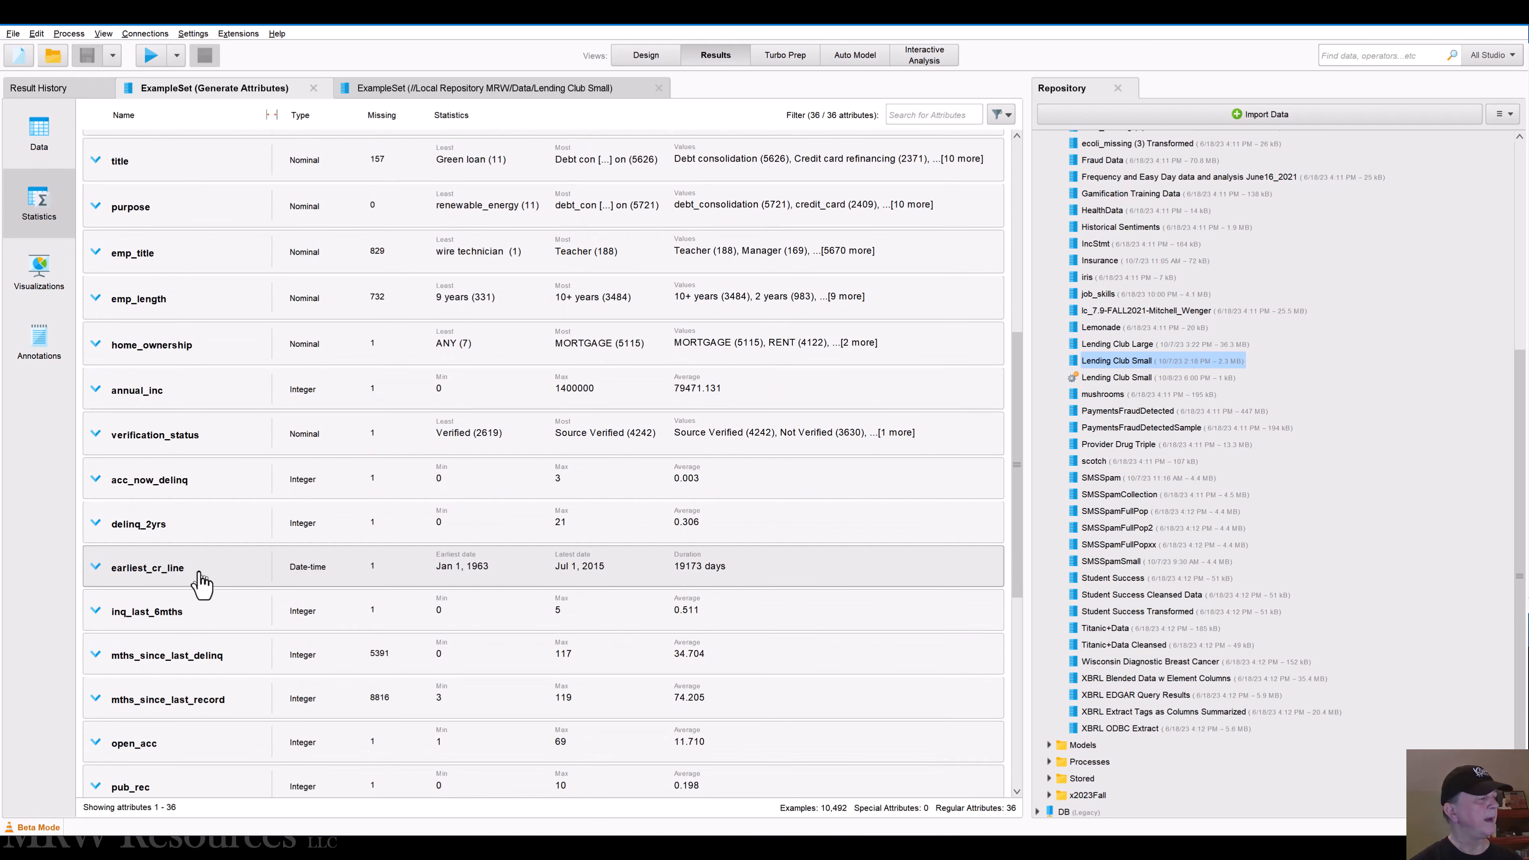
scroll(200, 581, down, 2)
click(158, 638)
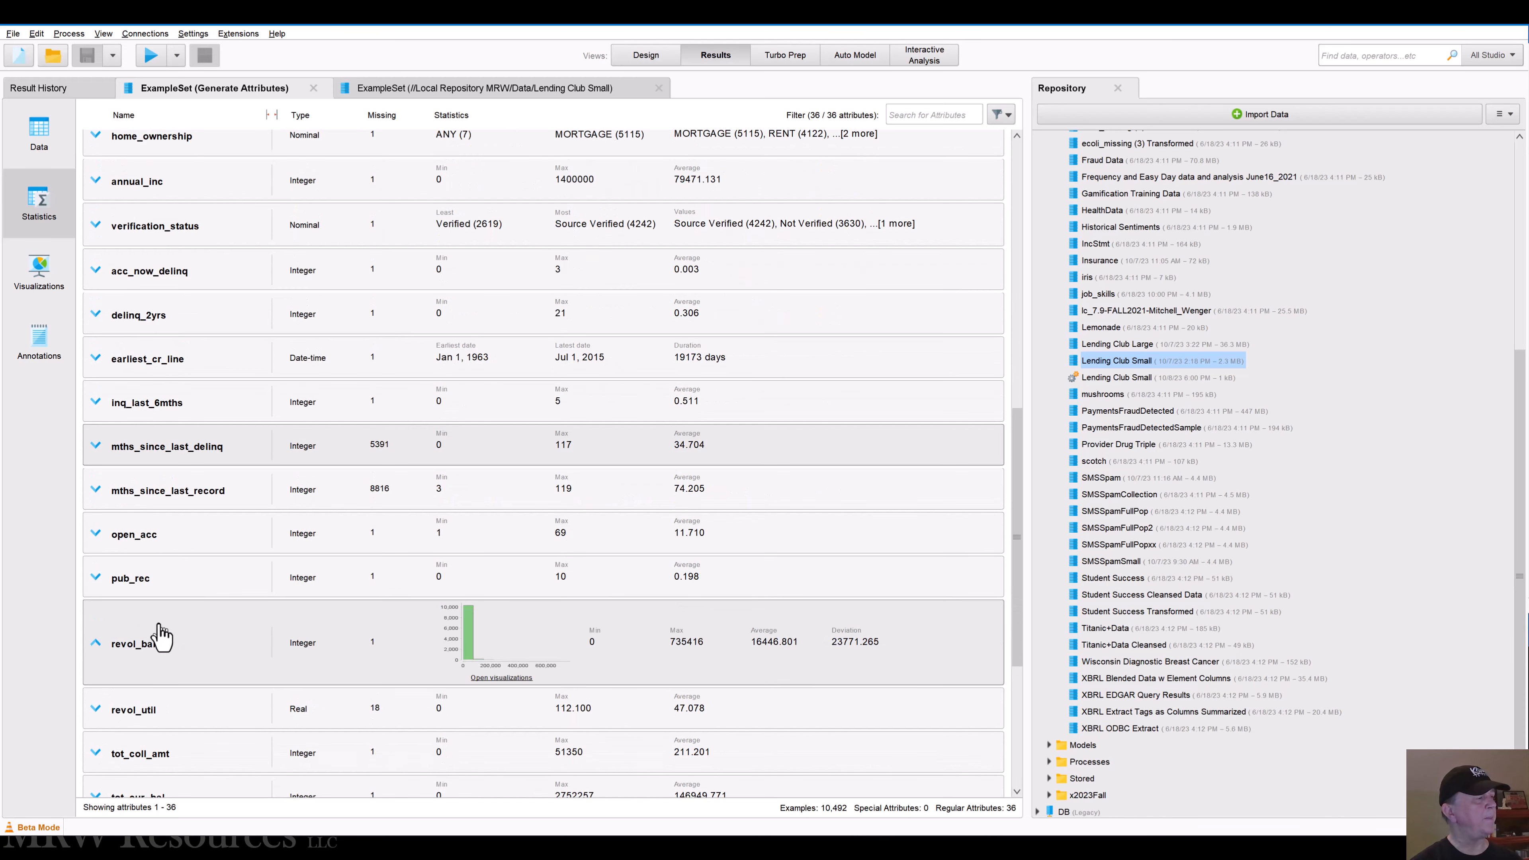
scroll(264, 649, down, 3)
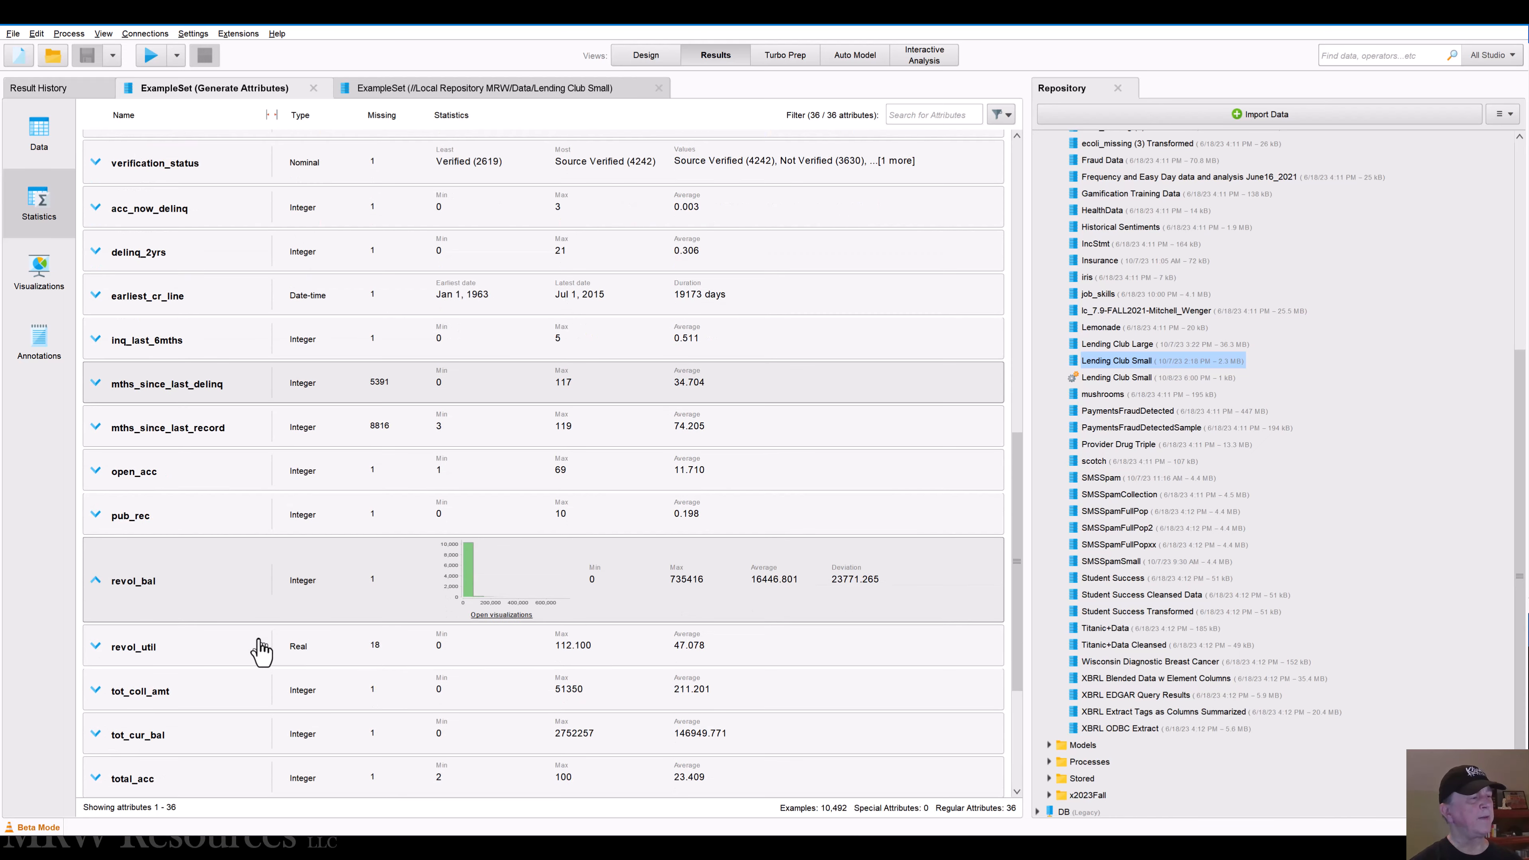
scroll(262, 653, down, 4)
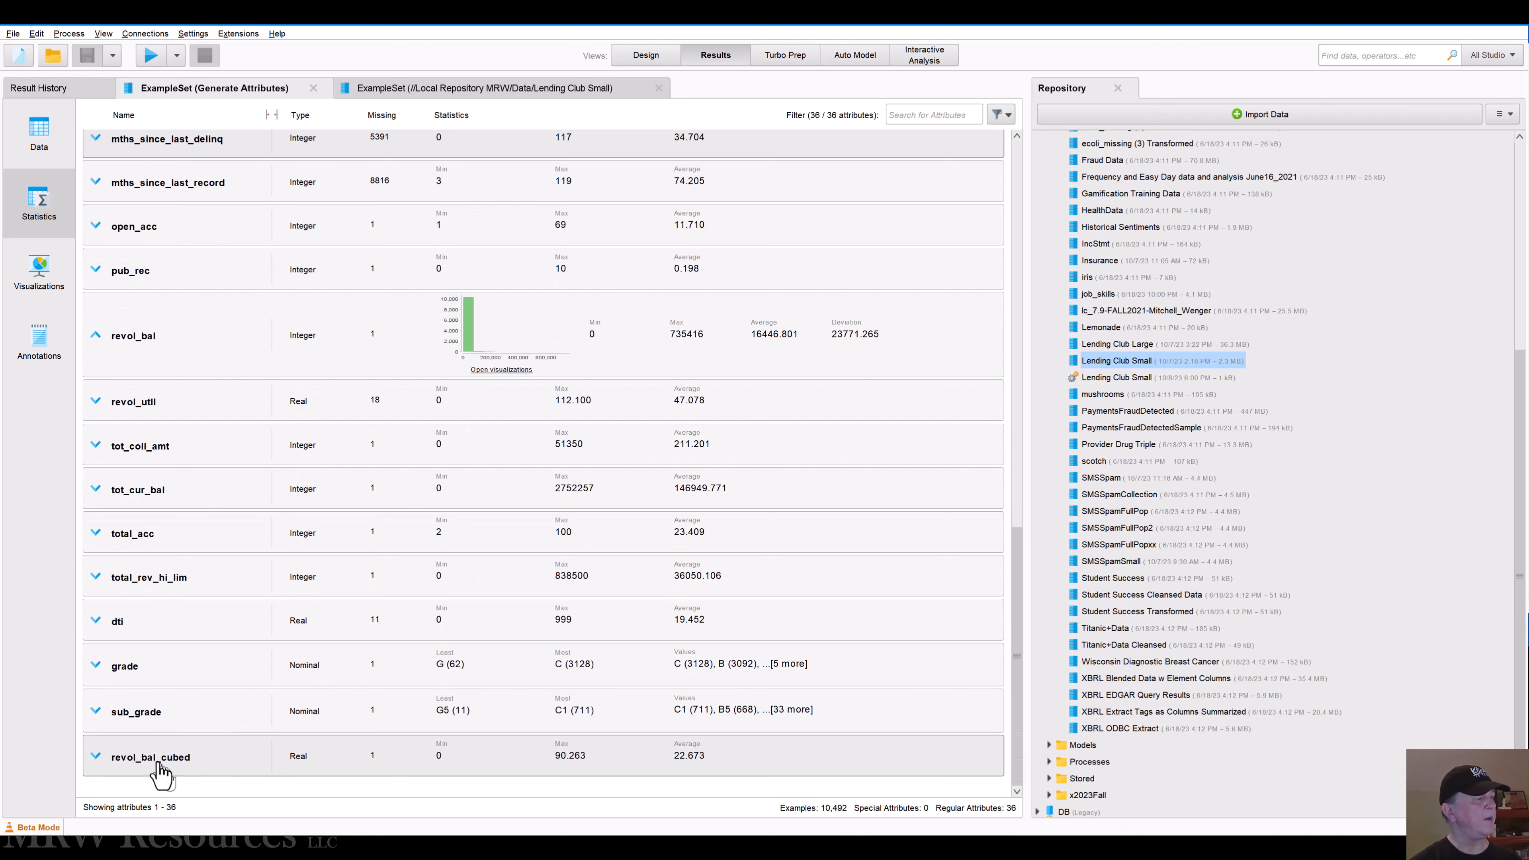
click(151, 761)
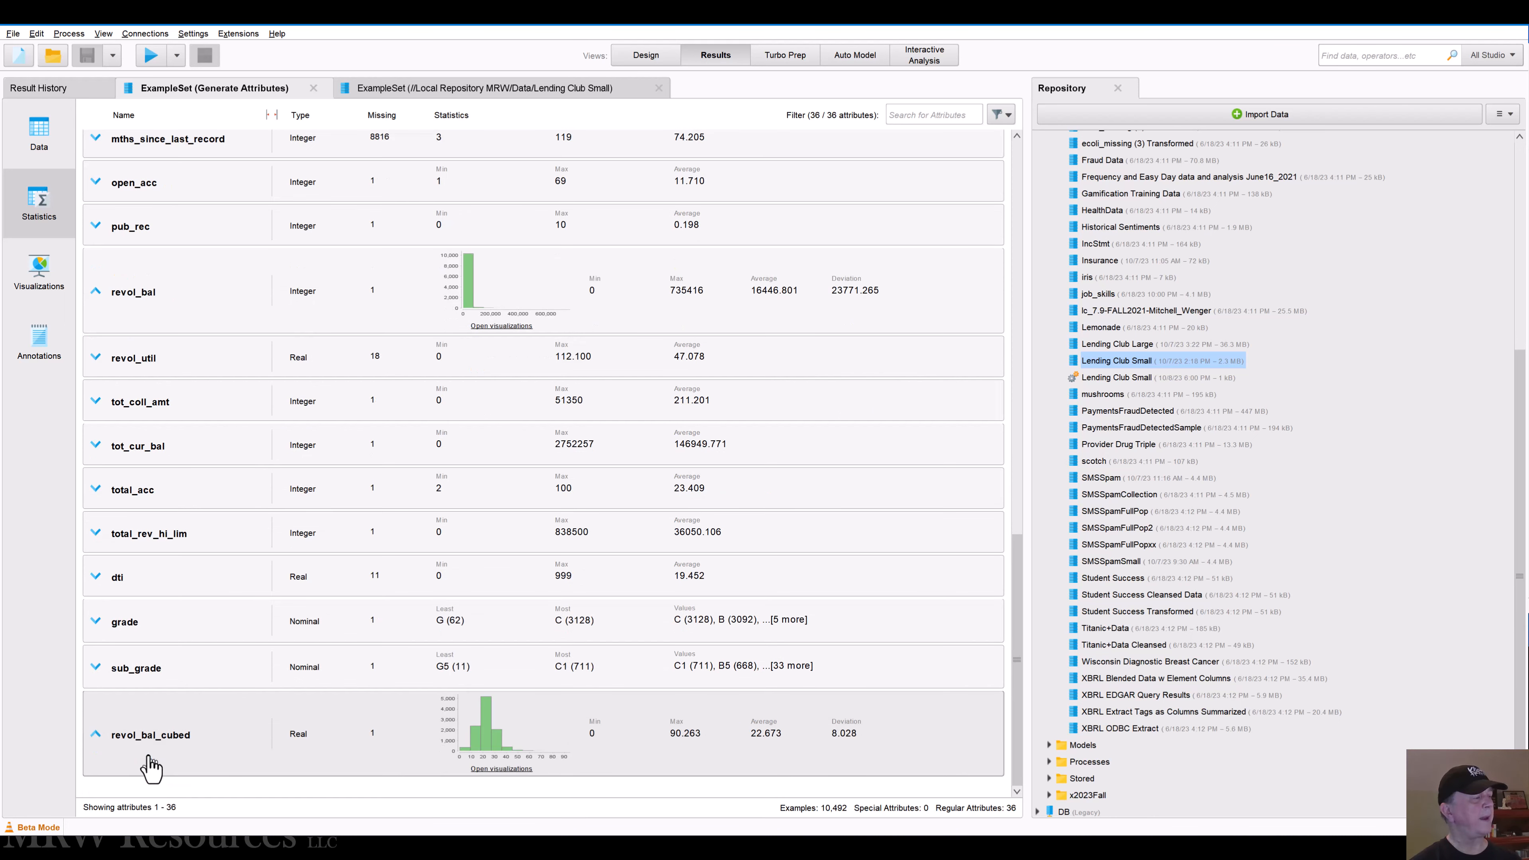
- Open the histogram visualization of revol_bal_cubed and set its number of bins to 75
click(497, 746)
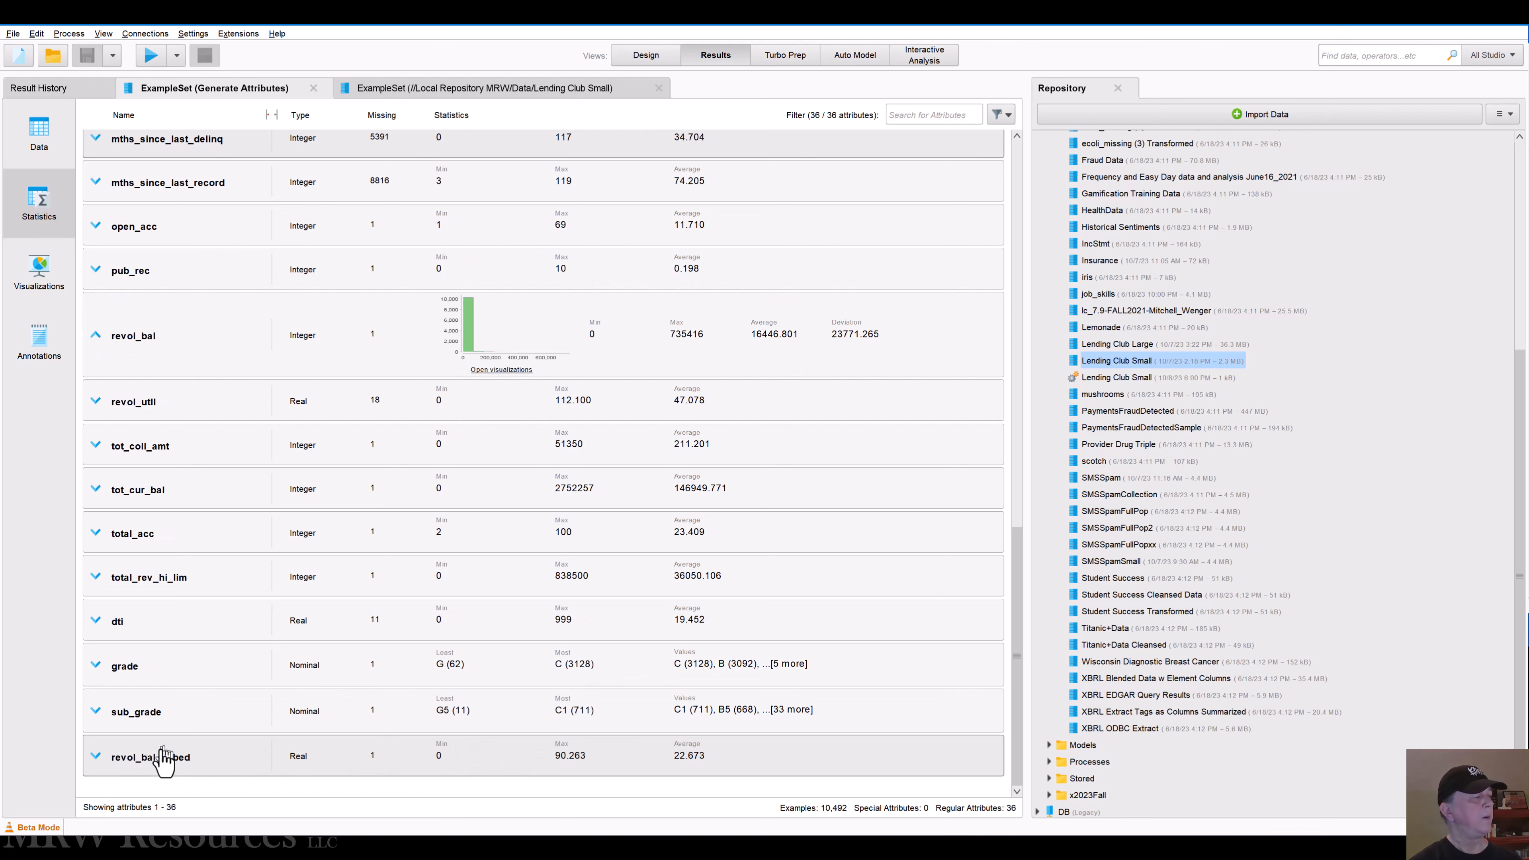
click(156, 757)
click(490, 778)
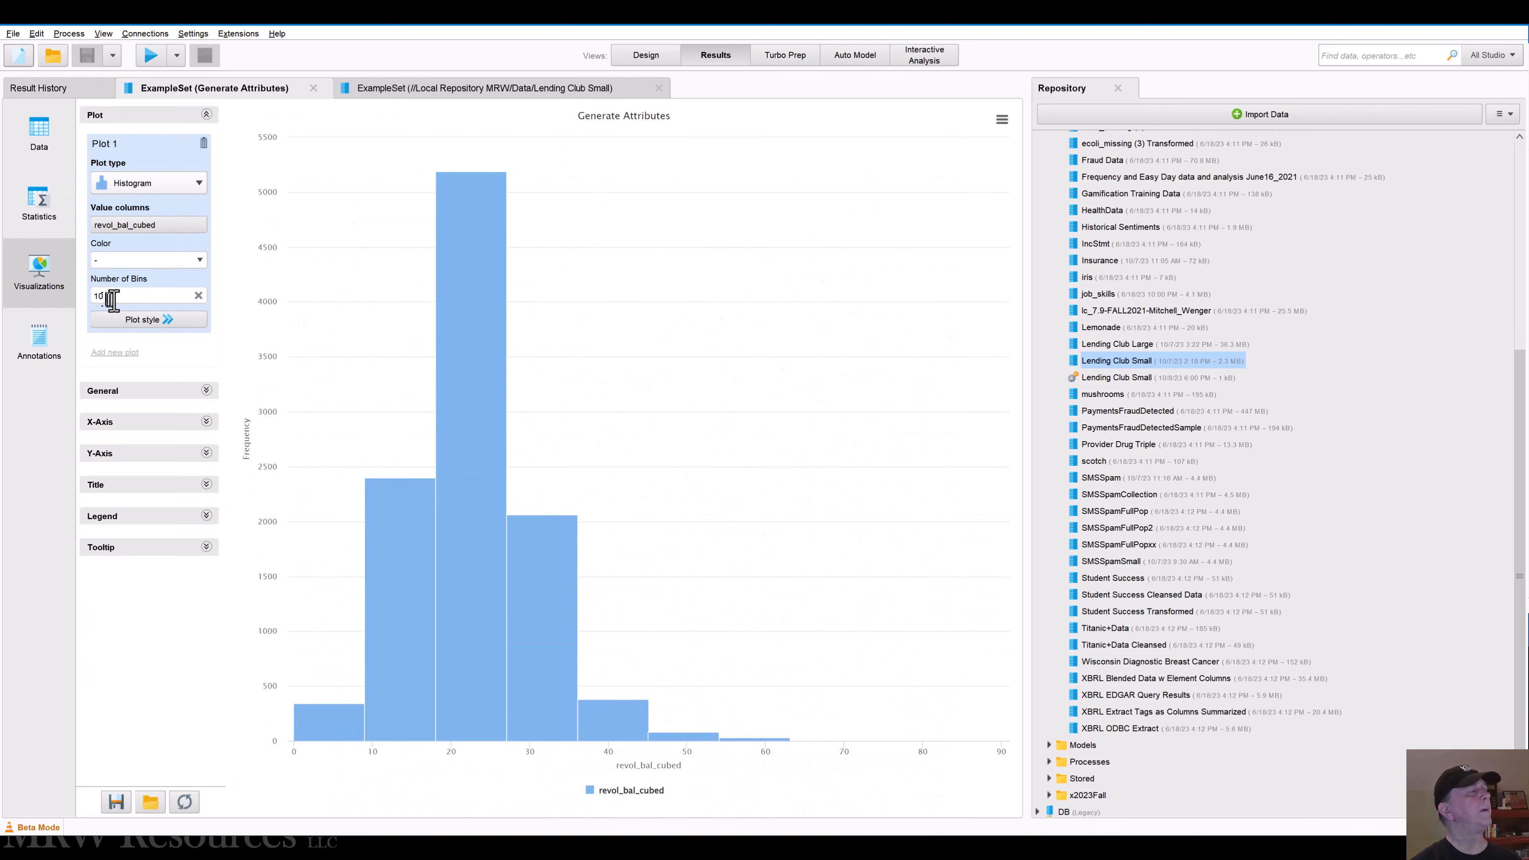
click(99, 295)
text(75)
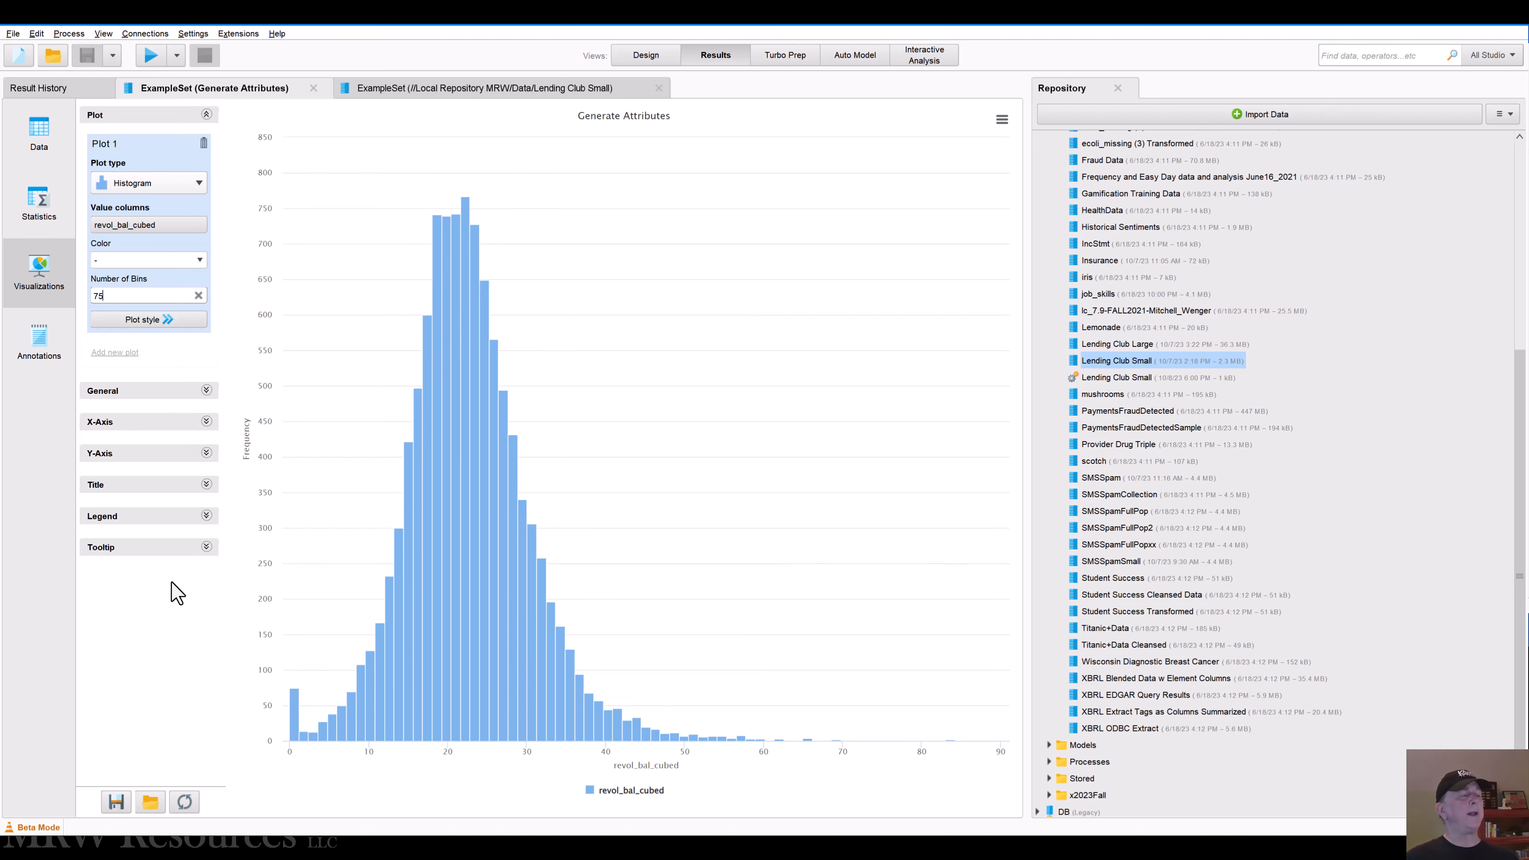
- Switch to the Excel workbook lc_small.xlsx and select the Cube Root chart to compare it with the histogram
key(alt+Tab)
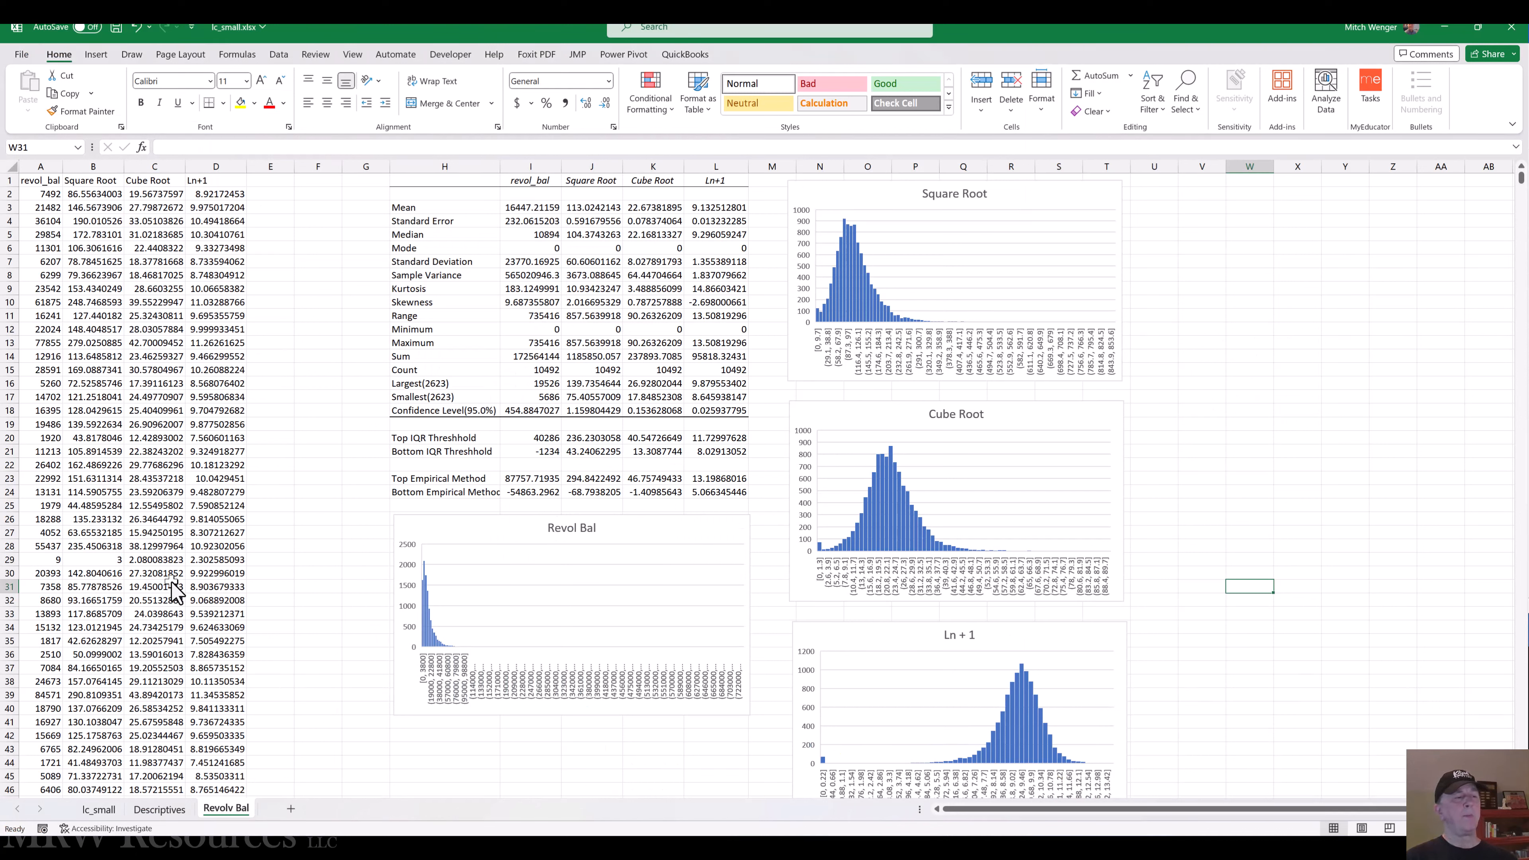
click(838, 422)
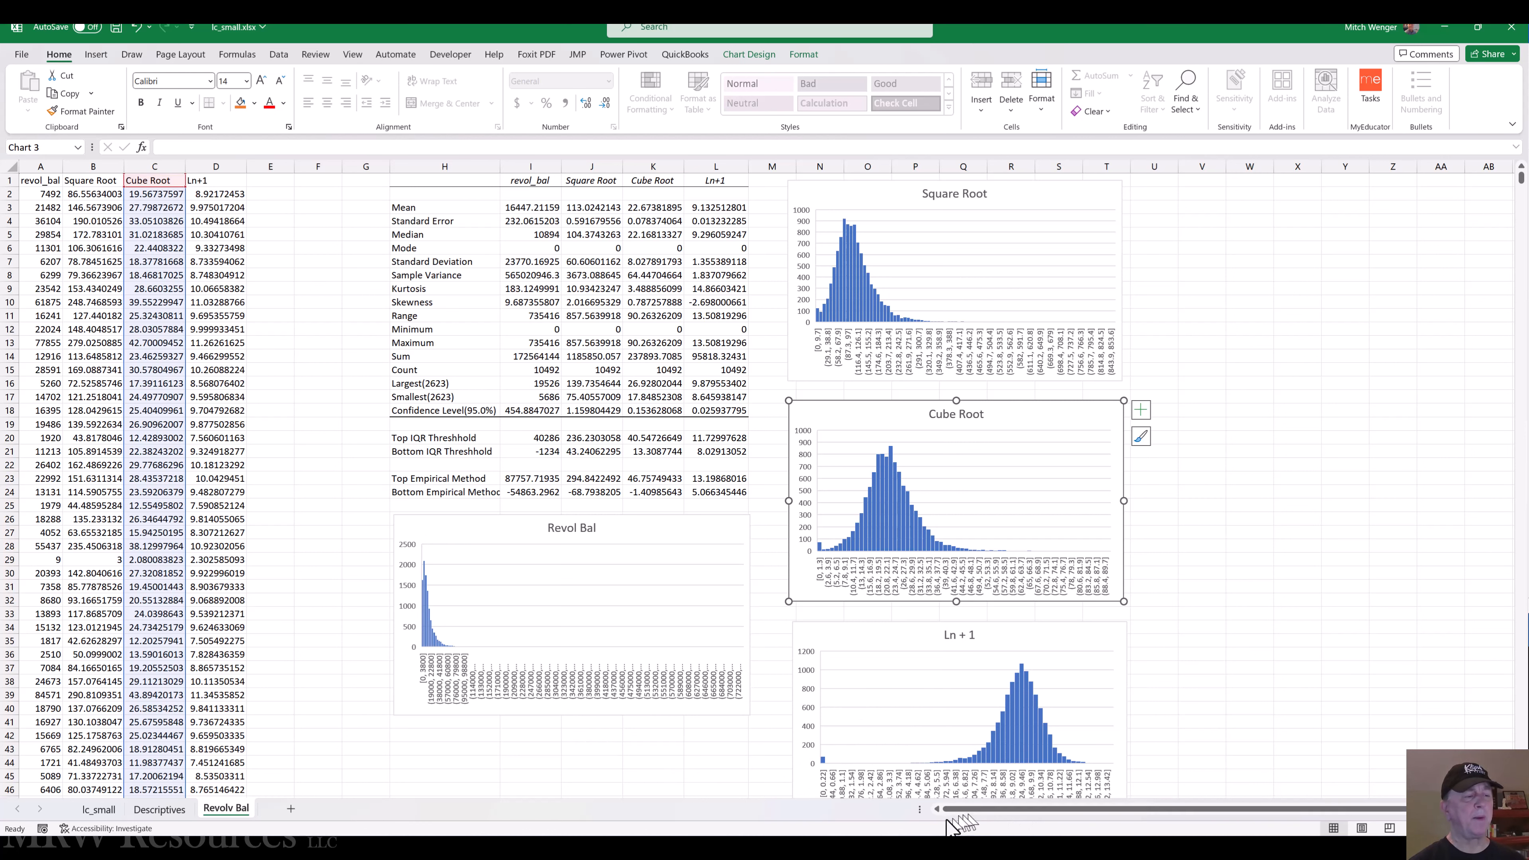
- Switch to the Word document RM07-RapidMiner Processes and Data Prep and read about non-linear relationships, range differences and the Normalize options
click(1071, 850)
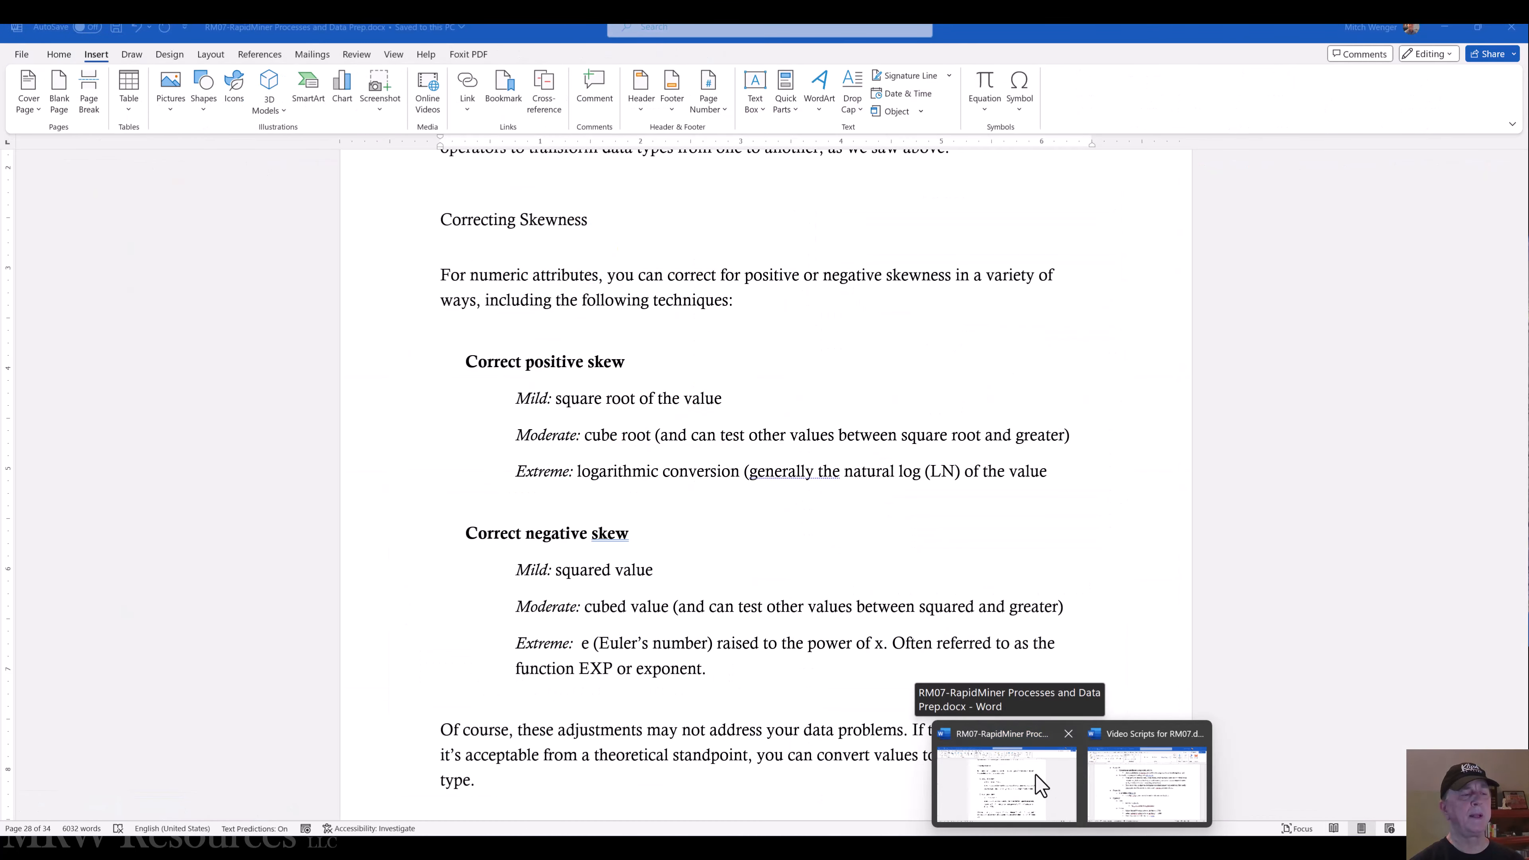
click(1034, 783)
scroll(677, 564, down, 15)
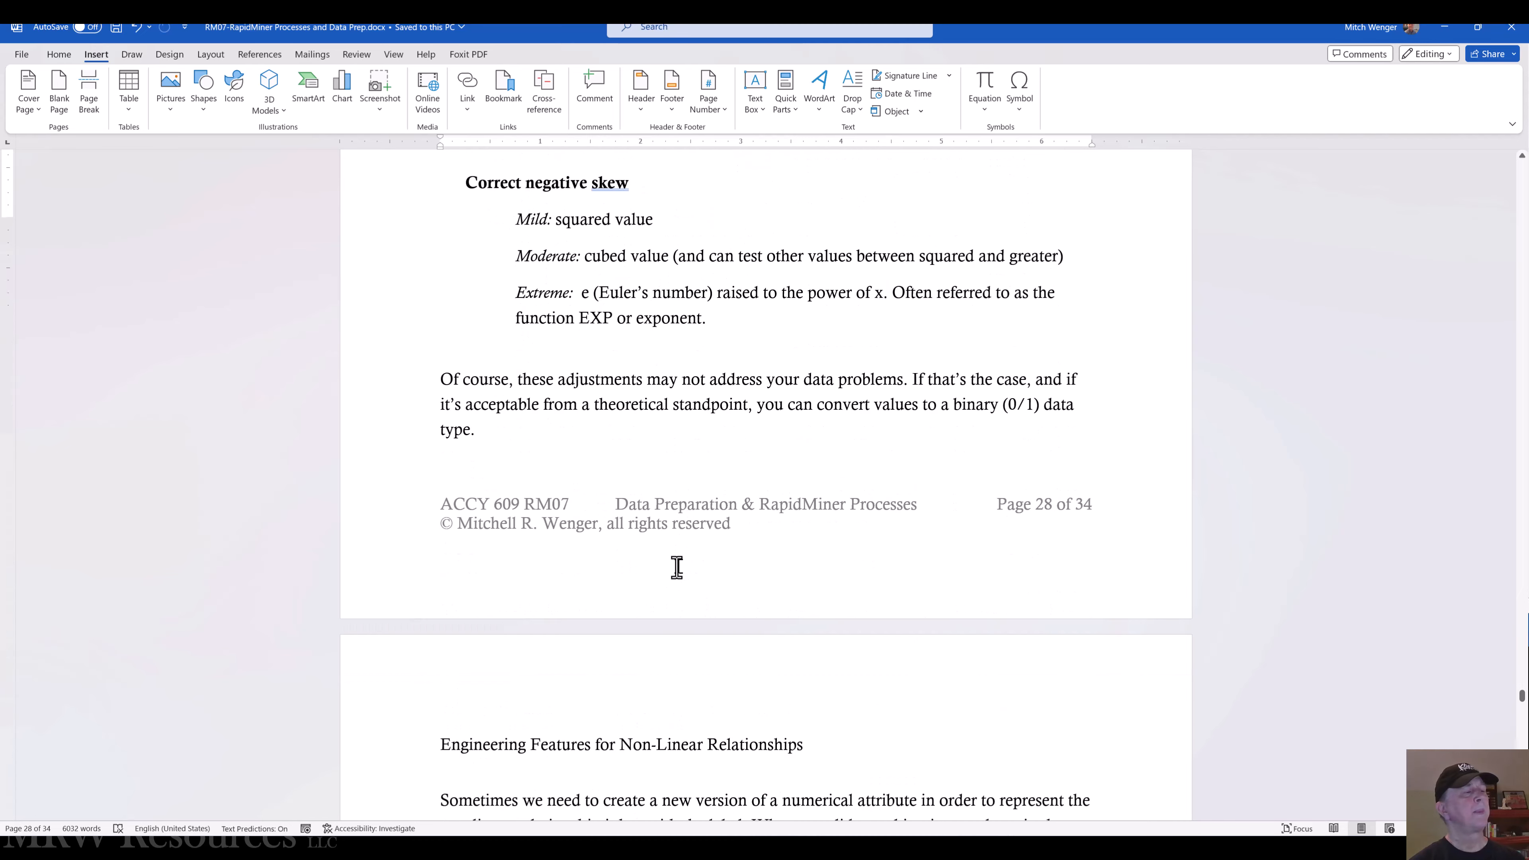
scroll(677, 566, up, 1)
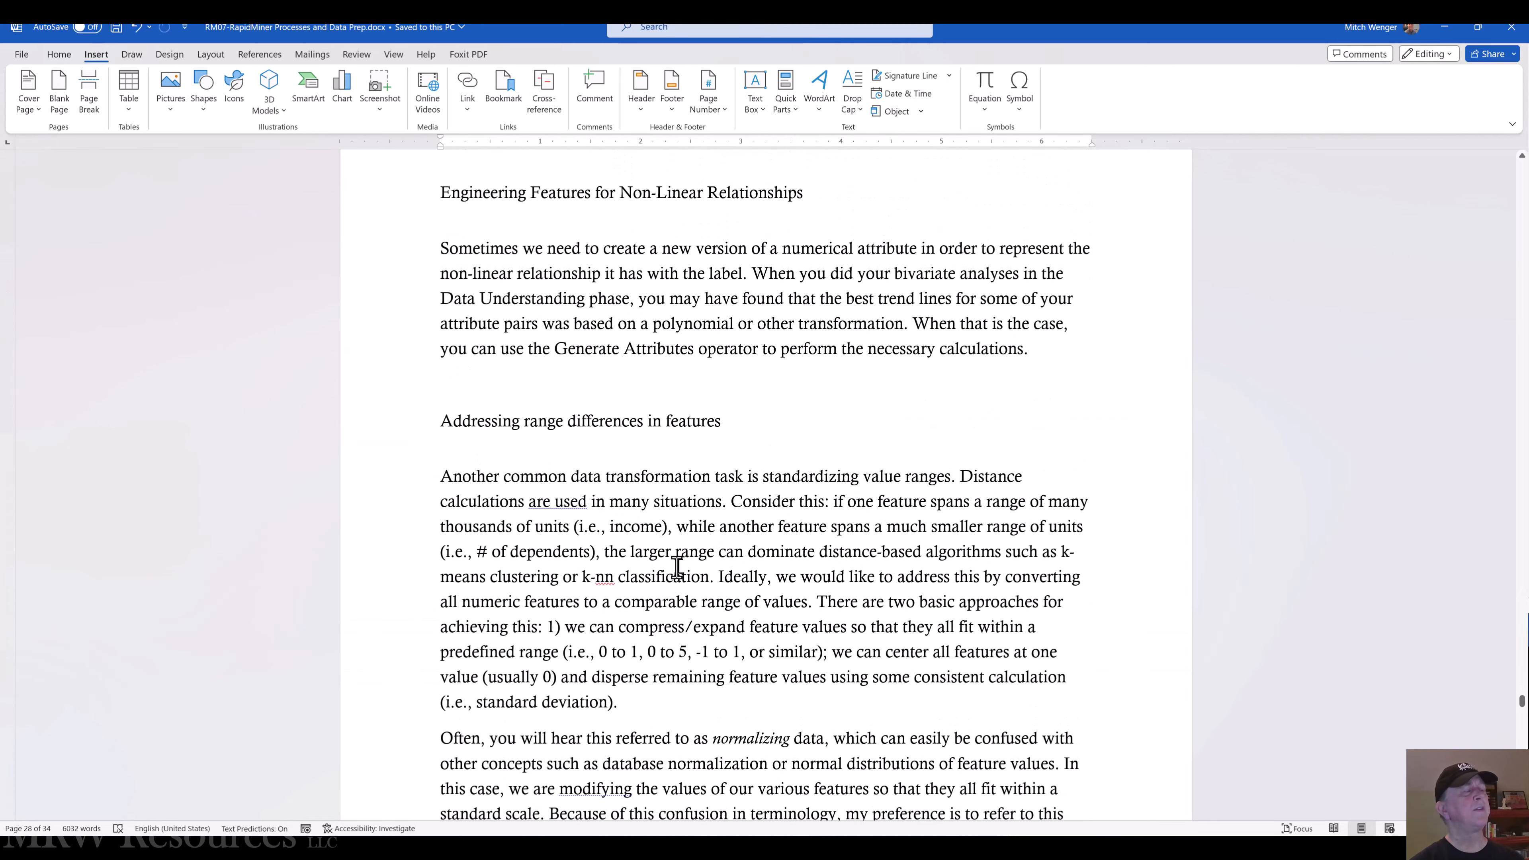
scroll(676, 566, down, 5)
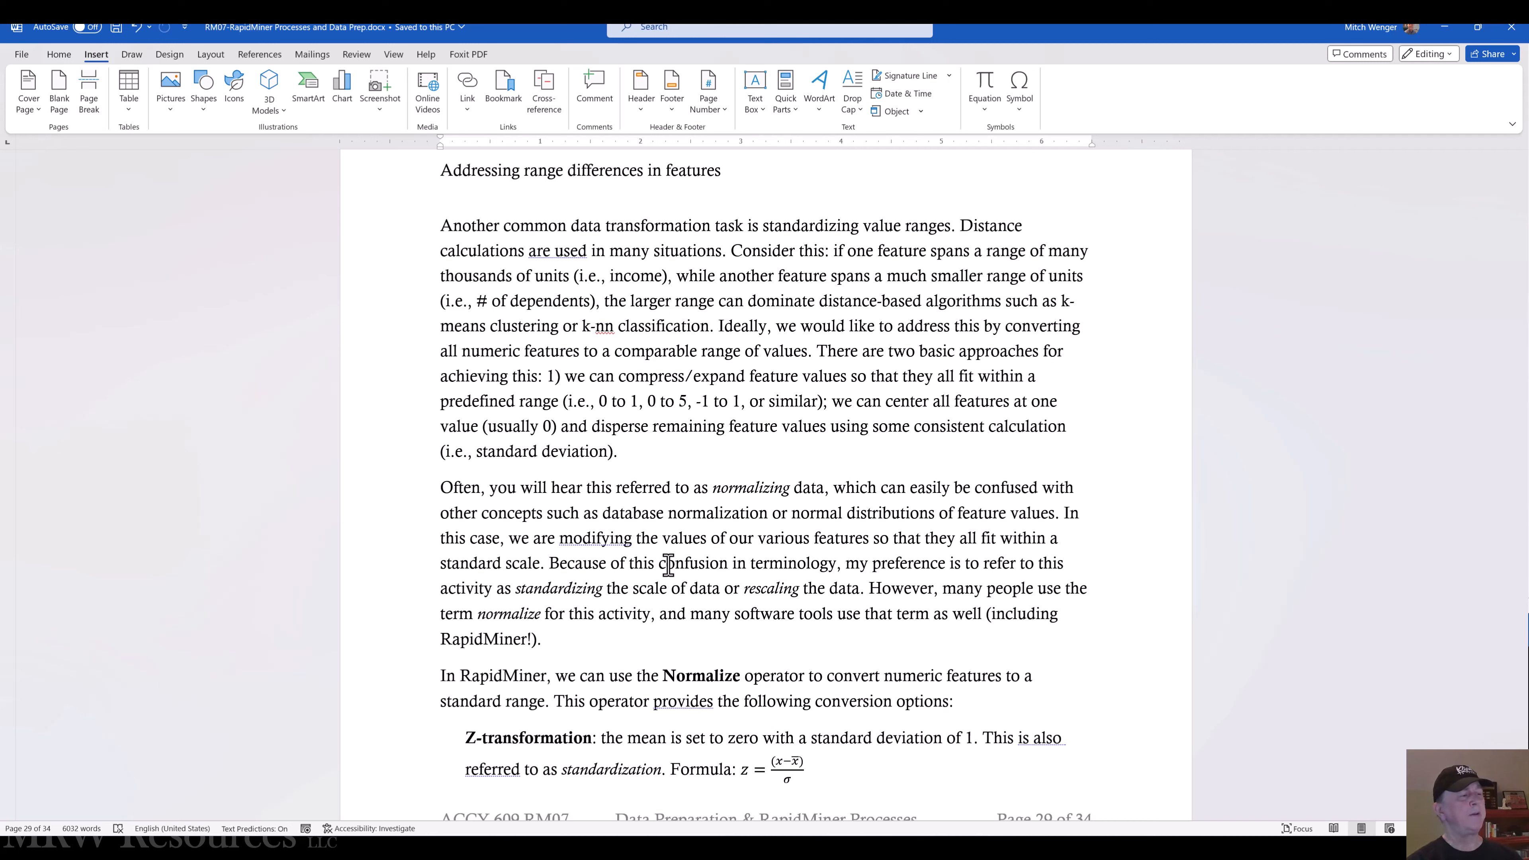
scroll(671, 487, down, 3)
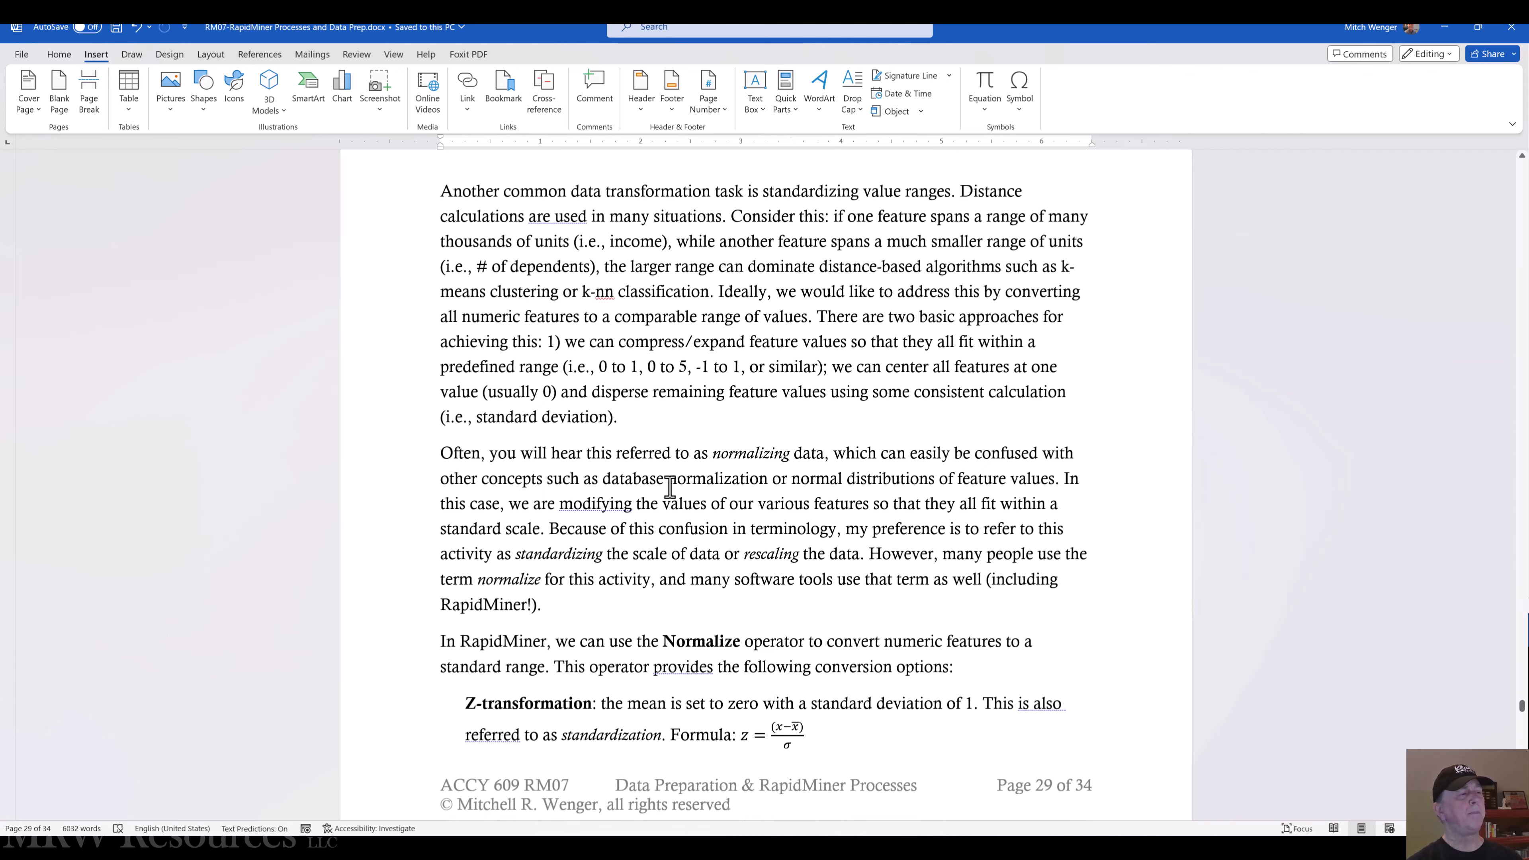
scroll(670, 487, down, 2)
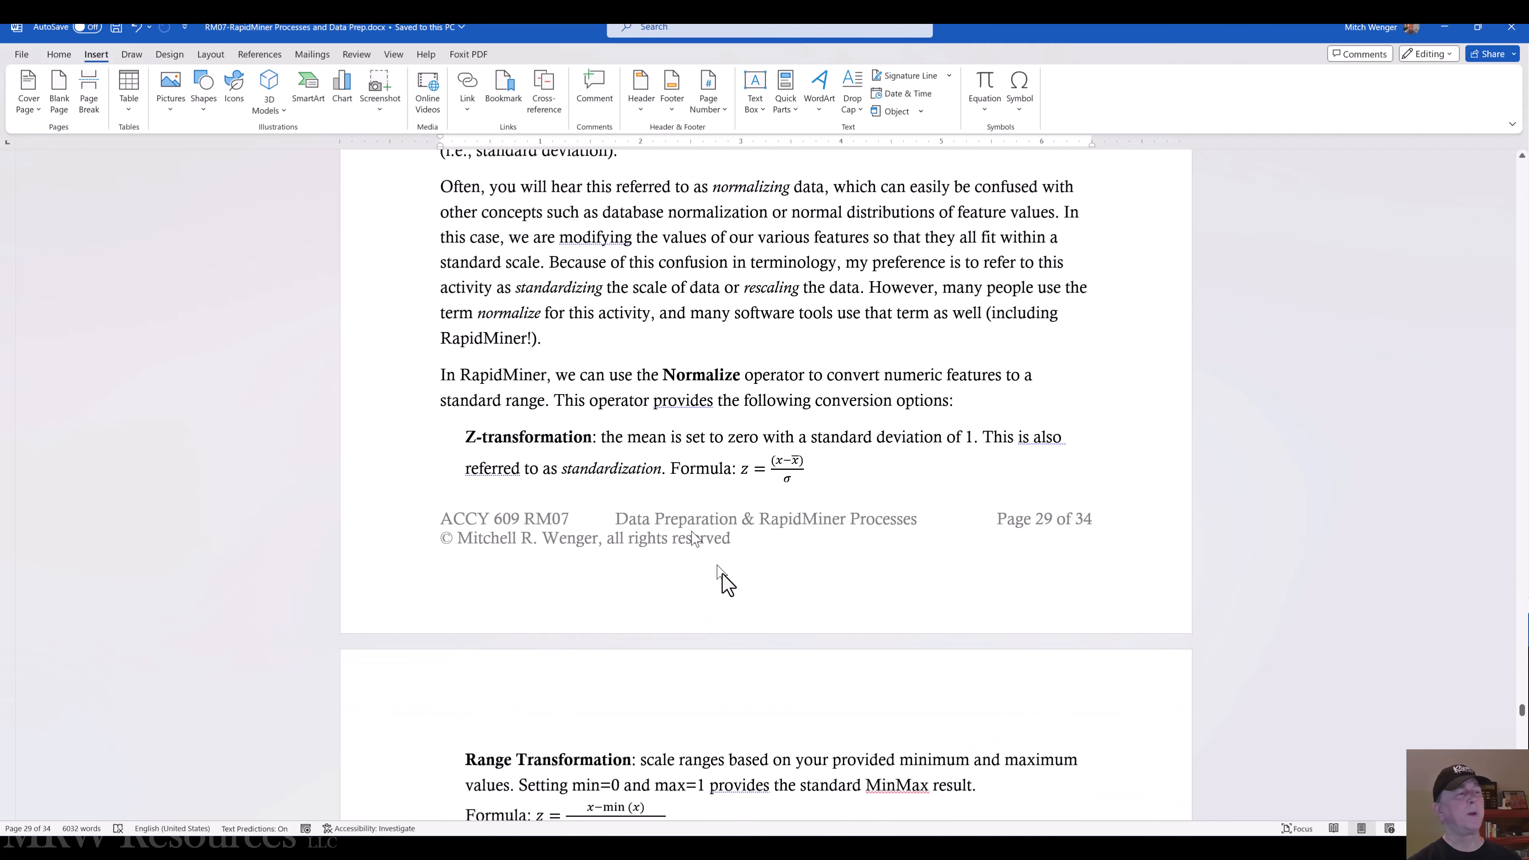
scroll(746, 618, down, 2)
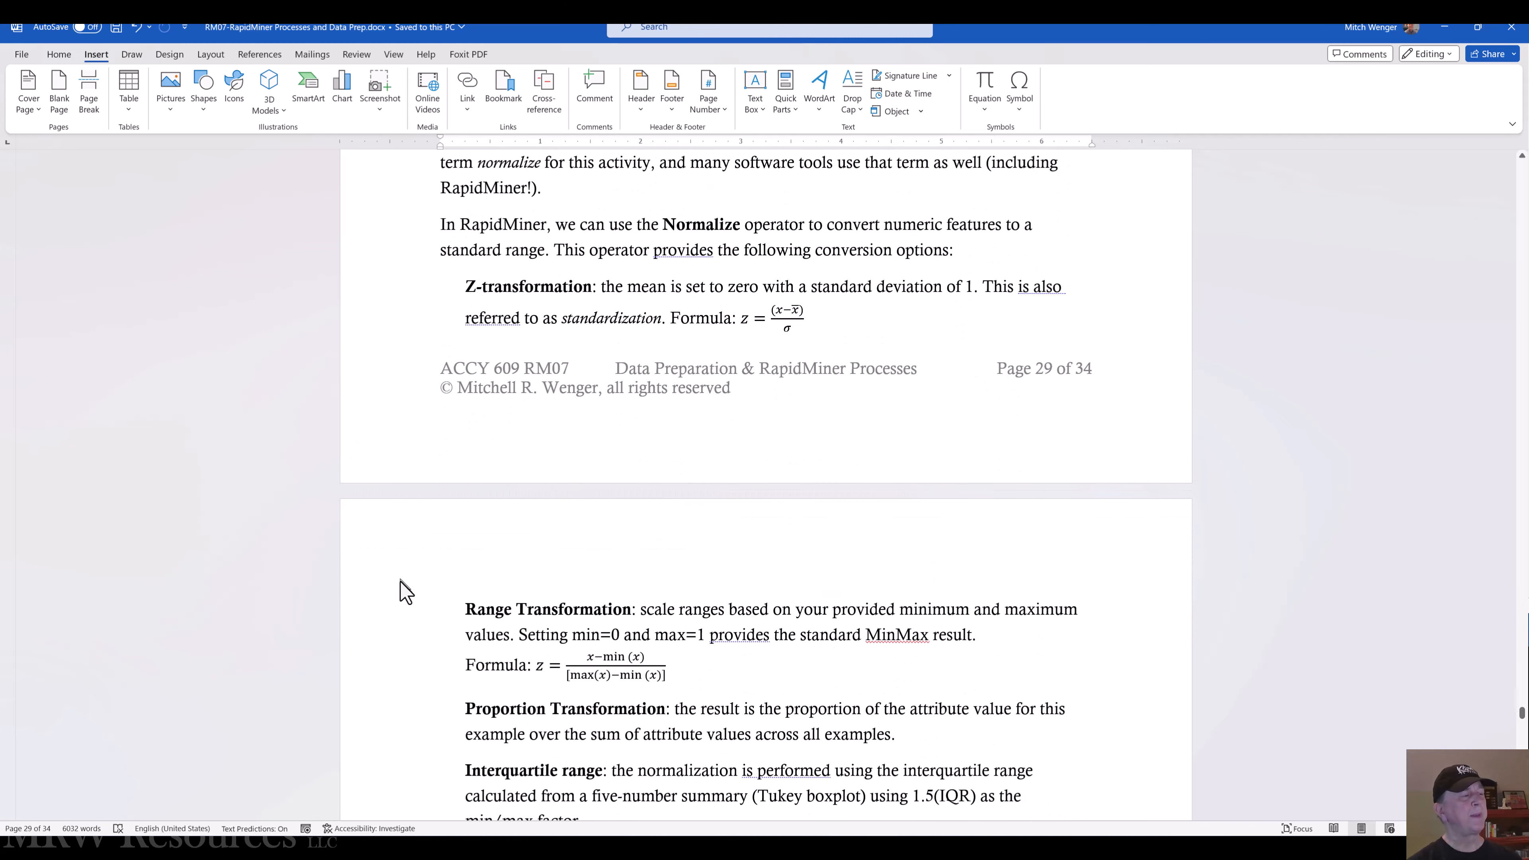
- Switch to the Descriptives sheet in Excel and compare the range and minimum values of loan_amnt and int_rate
key(alt+Tab)
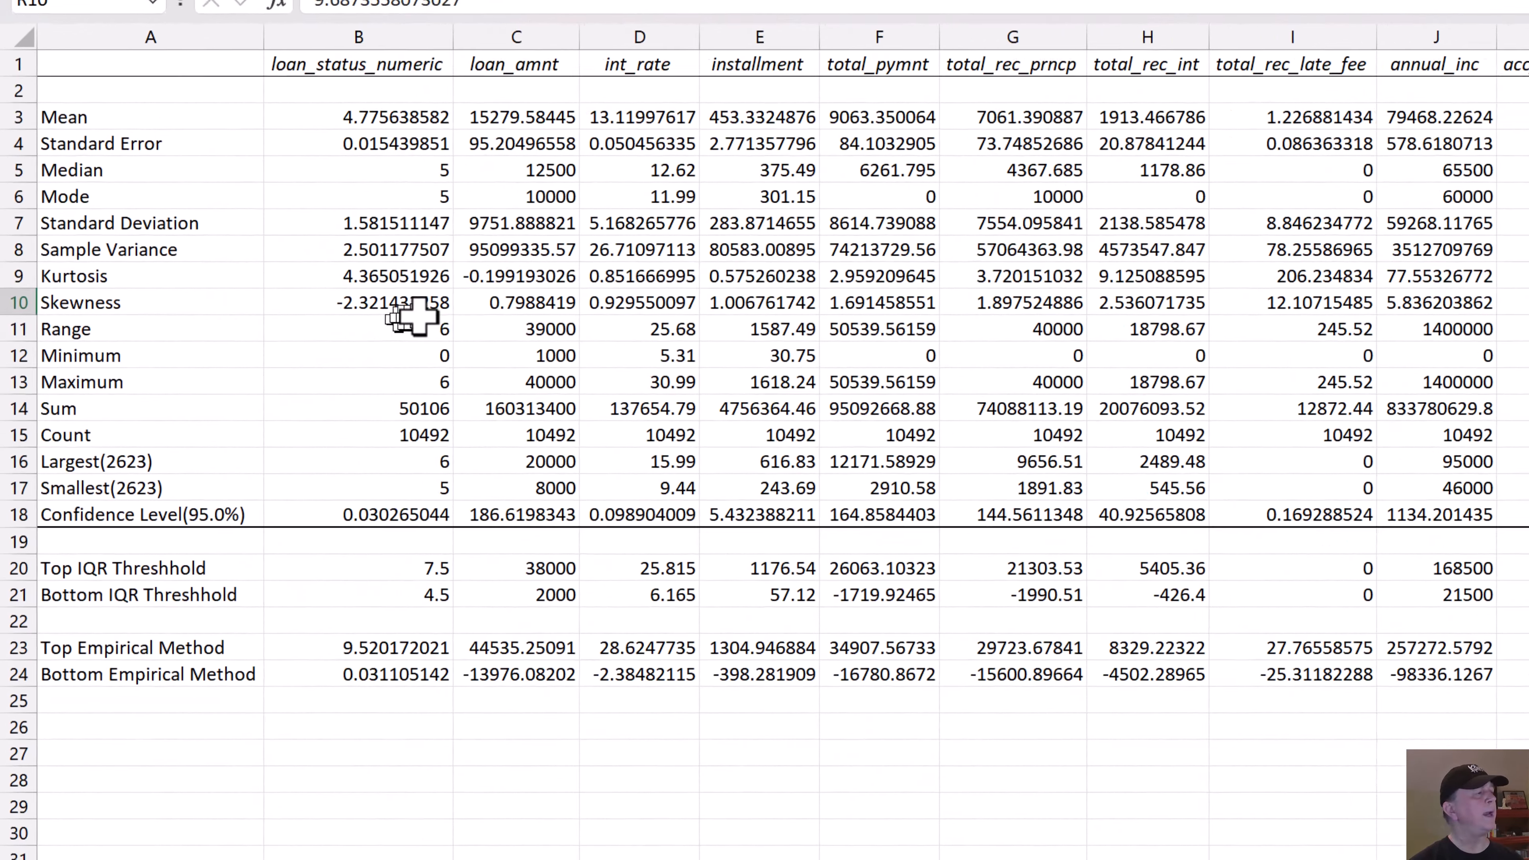
click(415, 325)
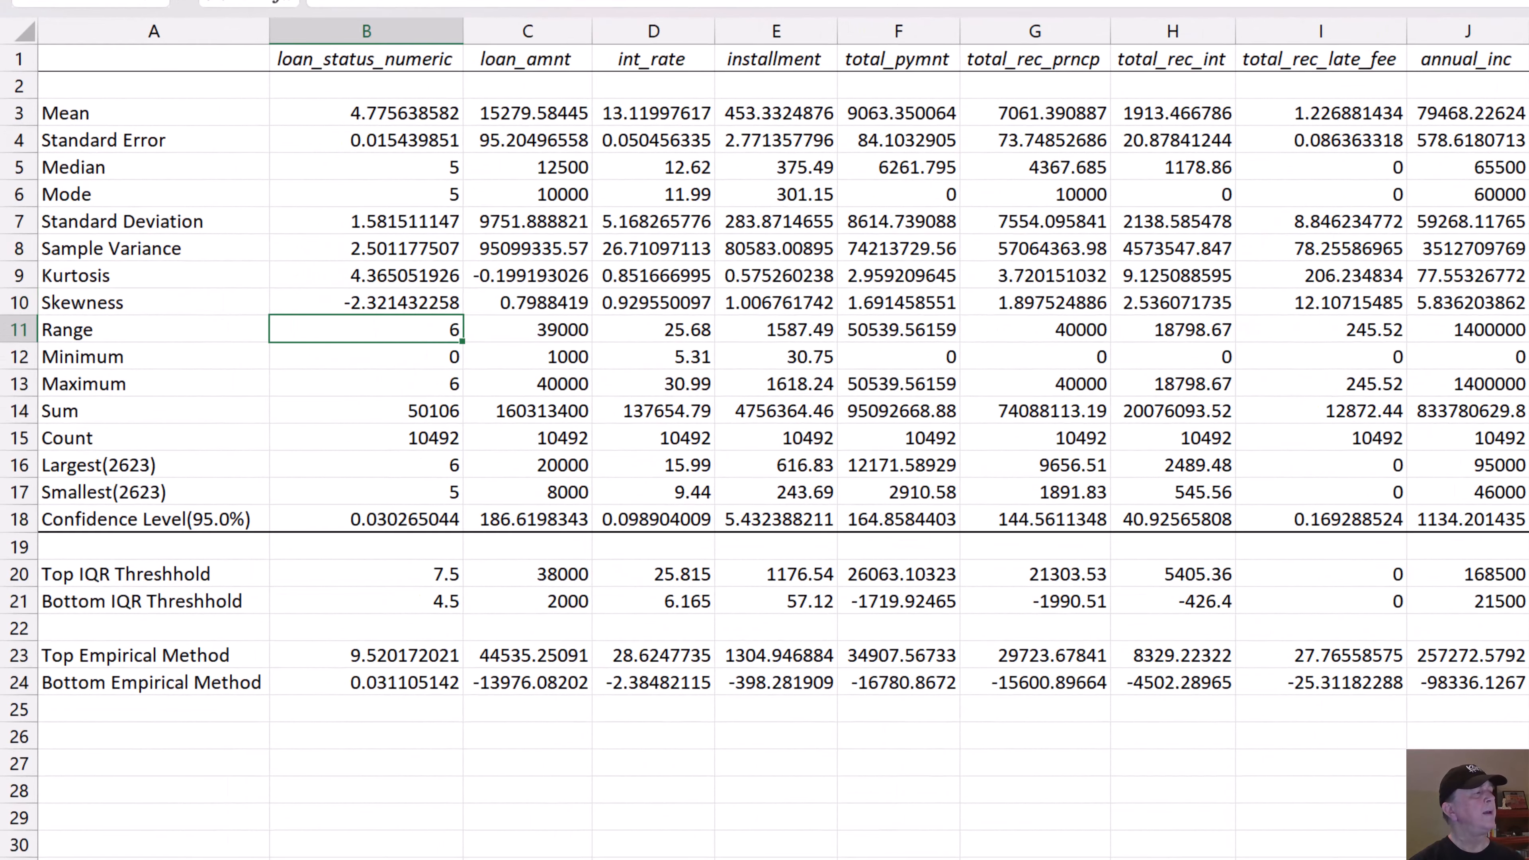
key(Right)
key(Right)
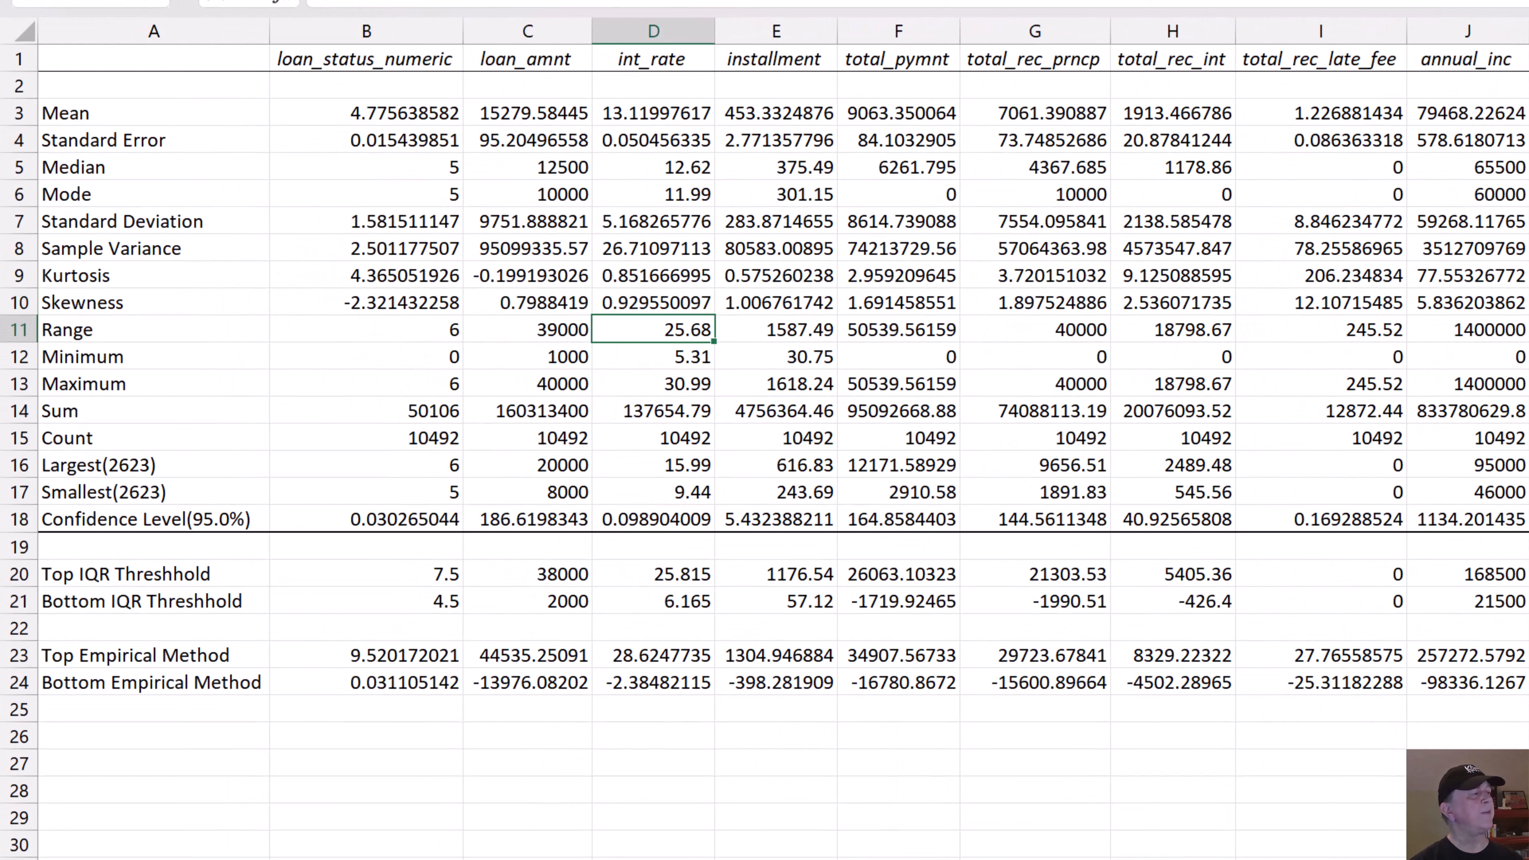
key(Left)
key(Left)
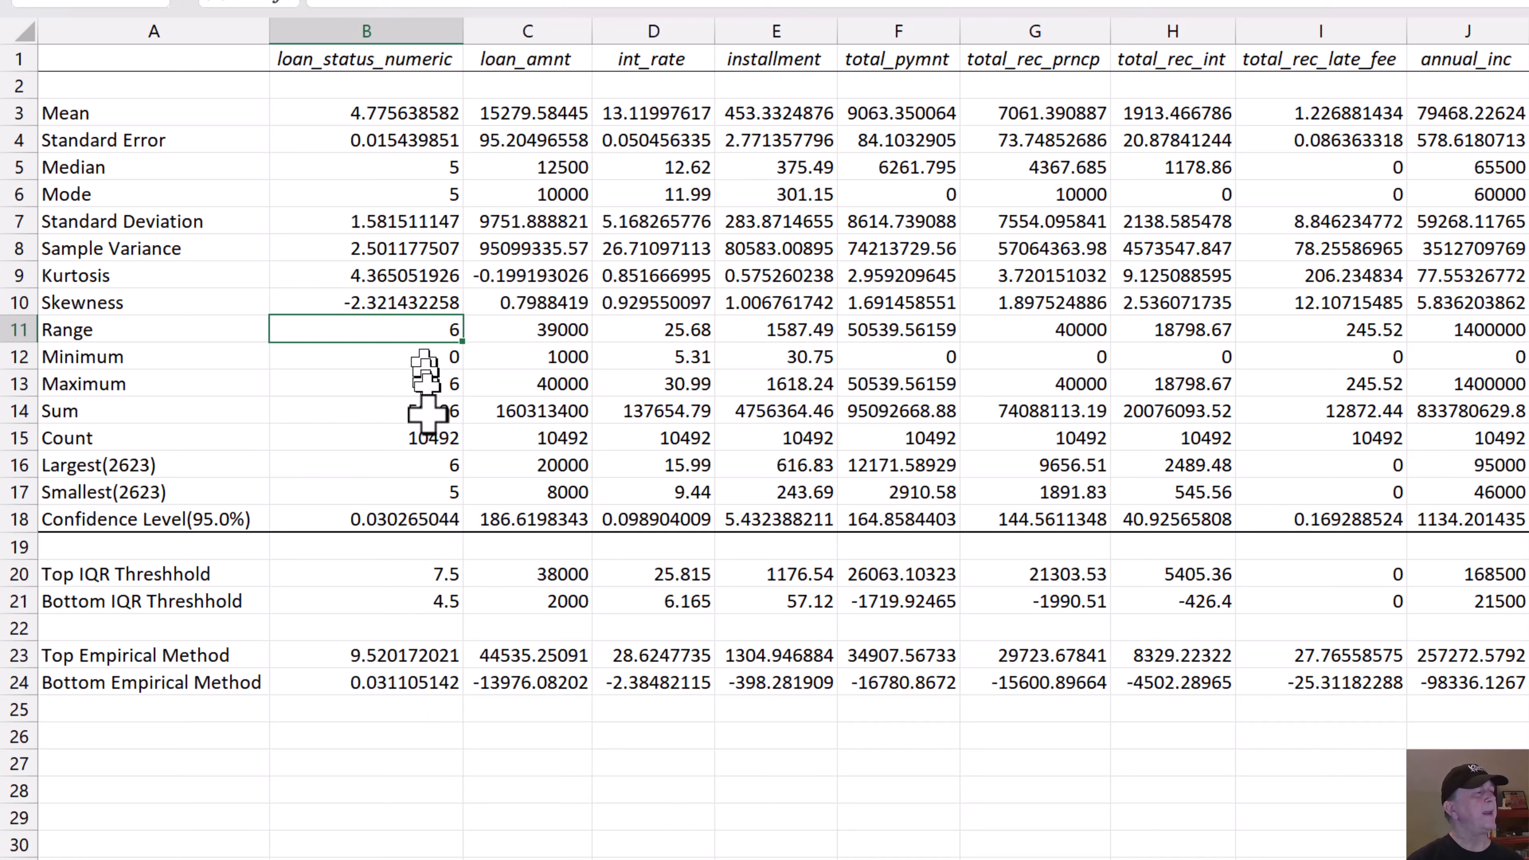
key(Right)
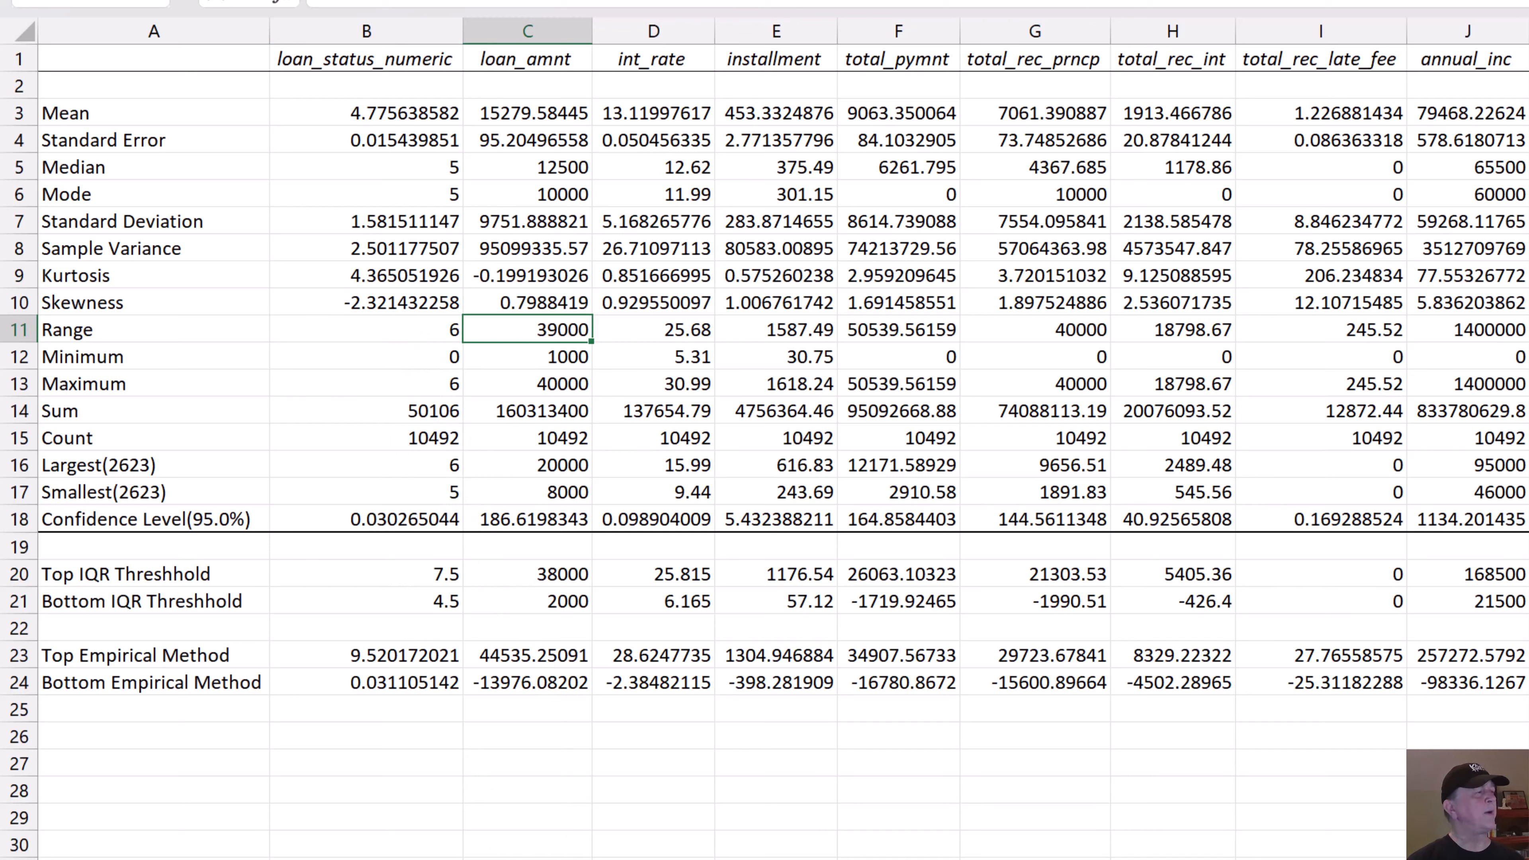
key(Down)
key(Up)
key(Right)
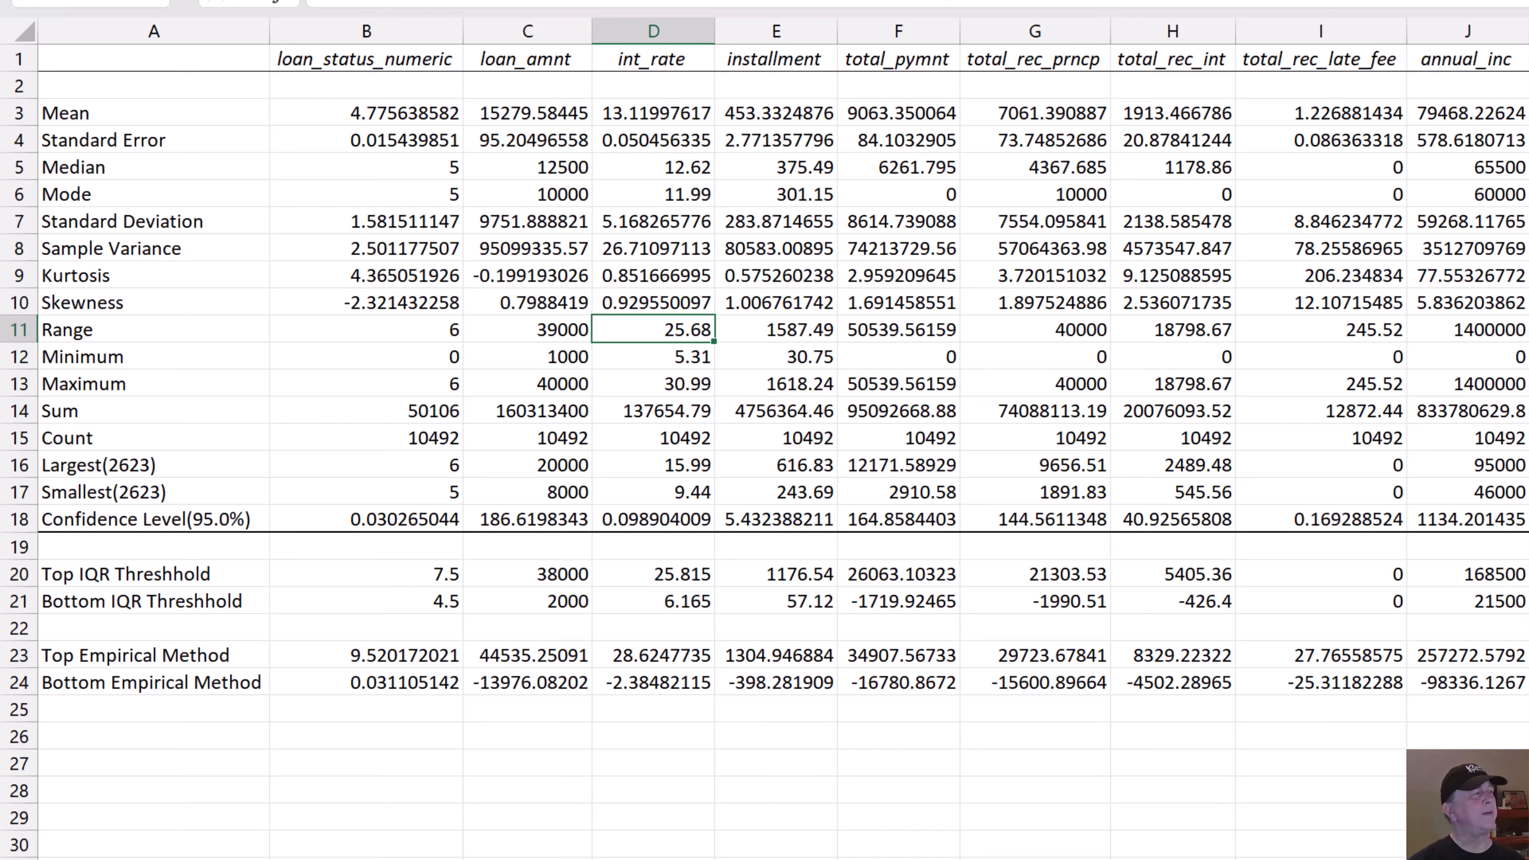
key(Left)
key(shift+Right)
key(shift+Down)
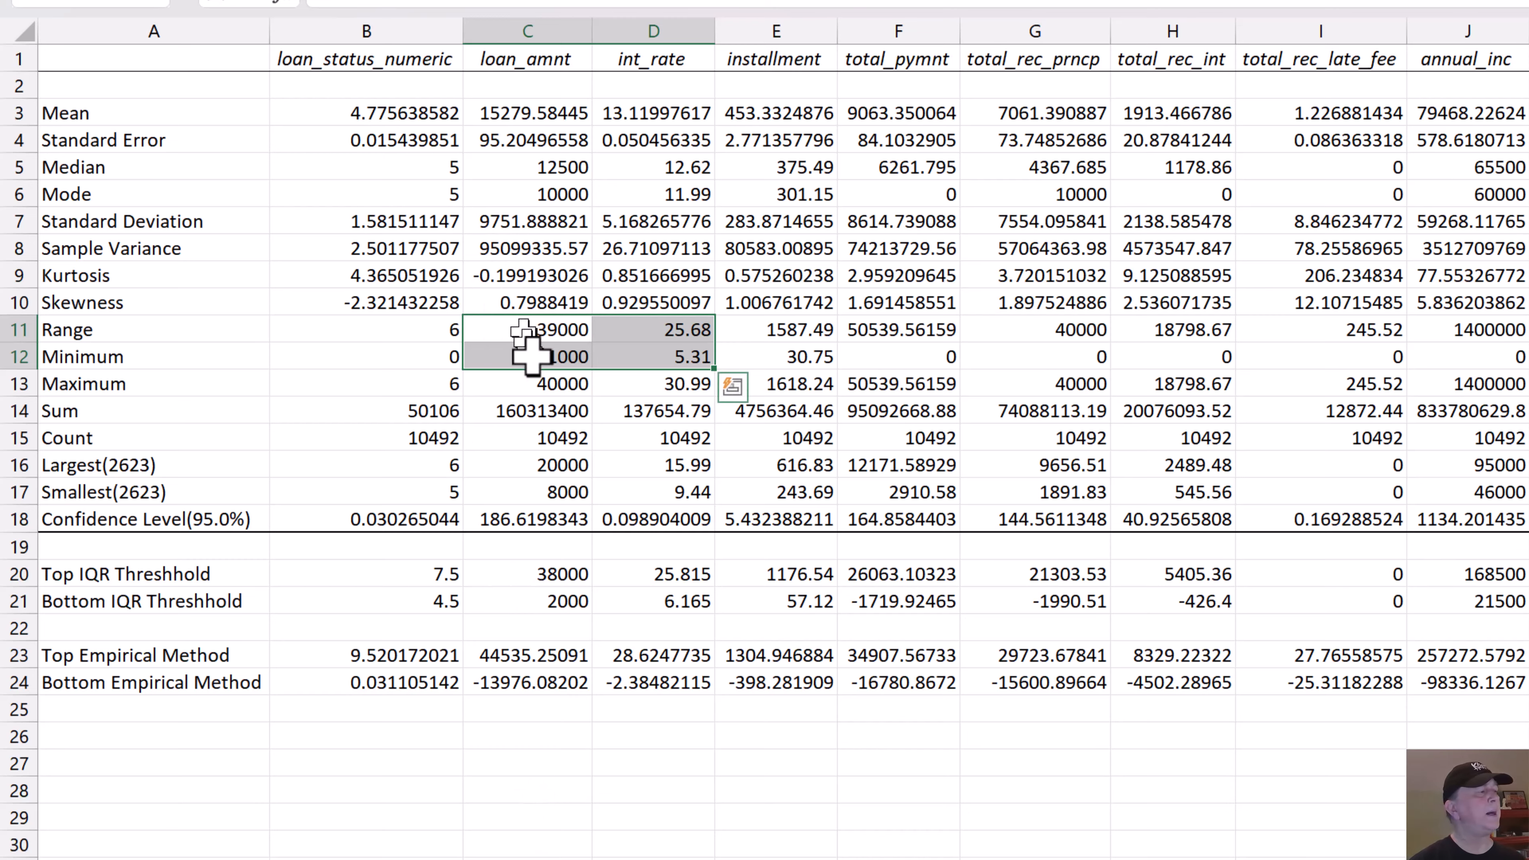
- Switch back to the Word document and read the explanation of normalizing, standardizing and rescaling above the Normalize options
click(602, 277)
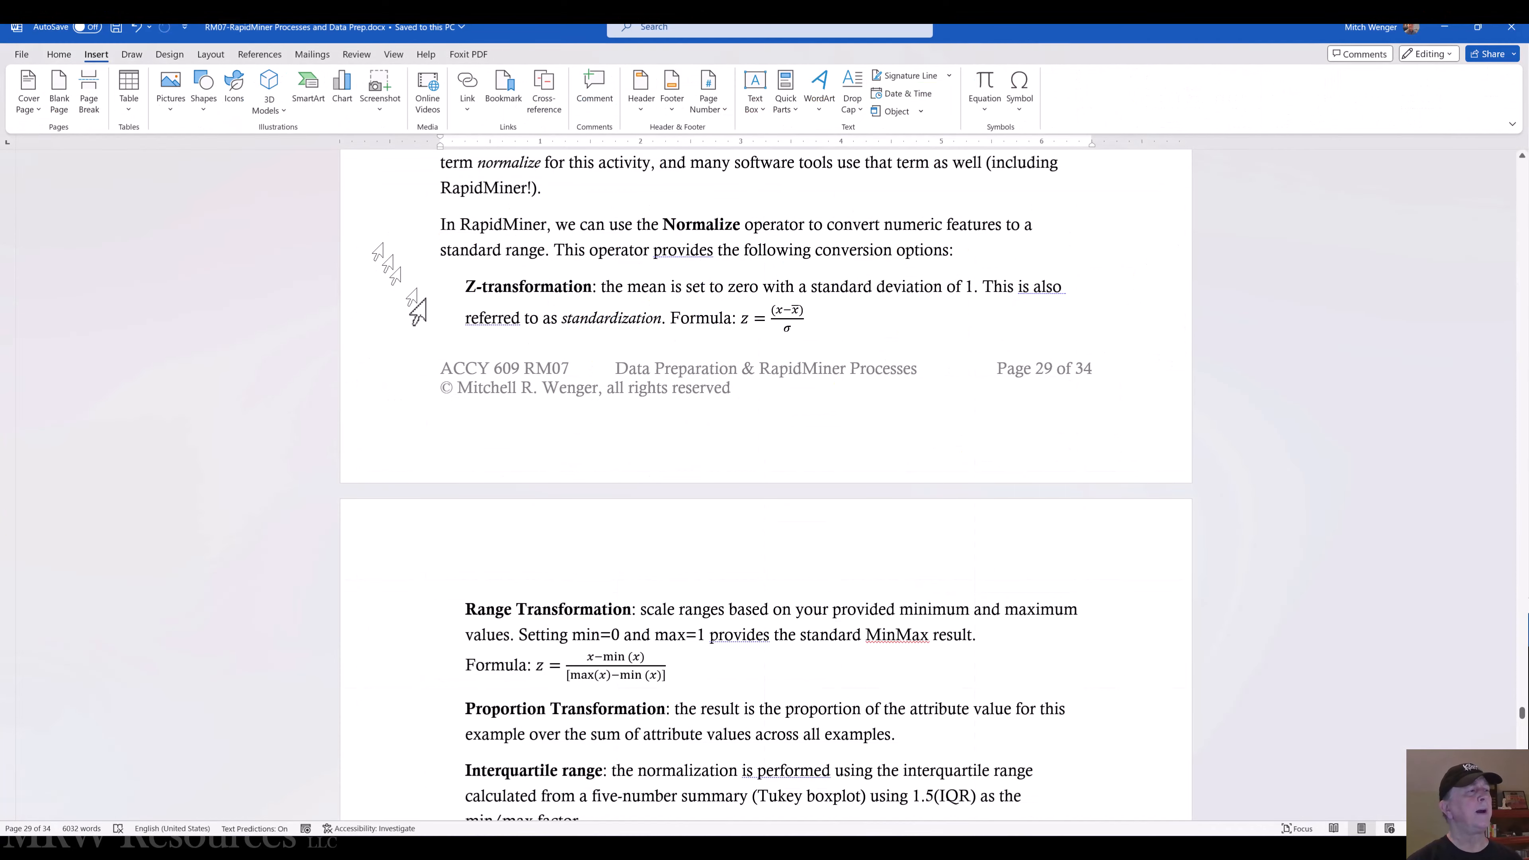
scroll(548, 369, up, 3)
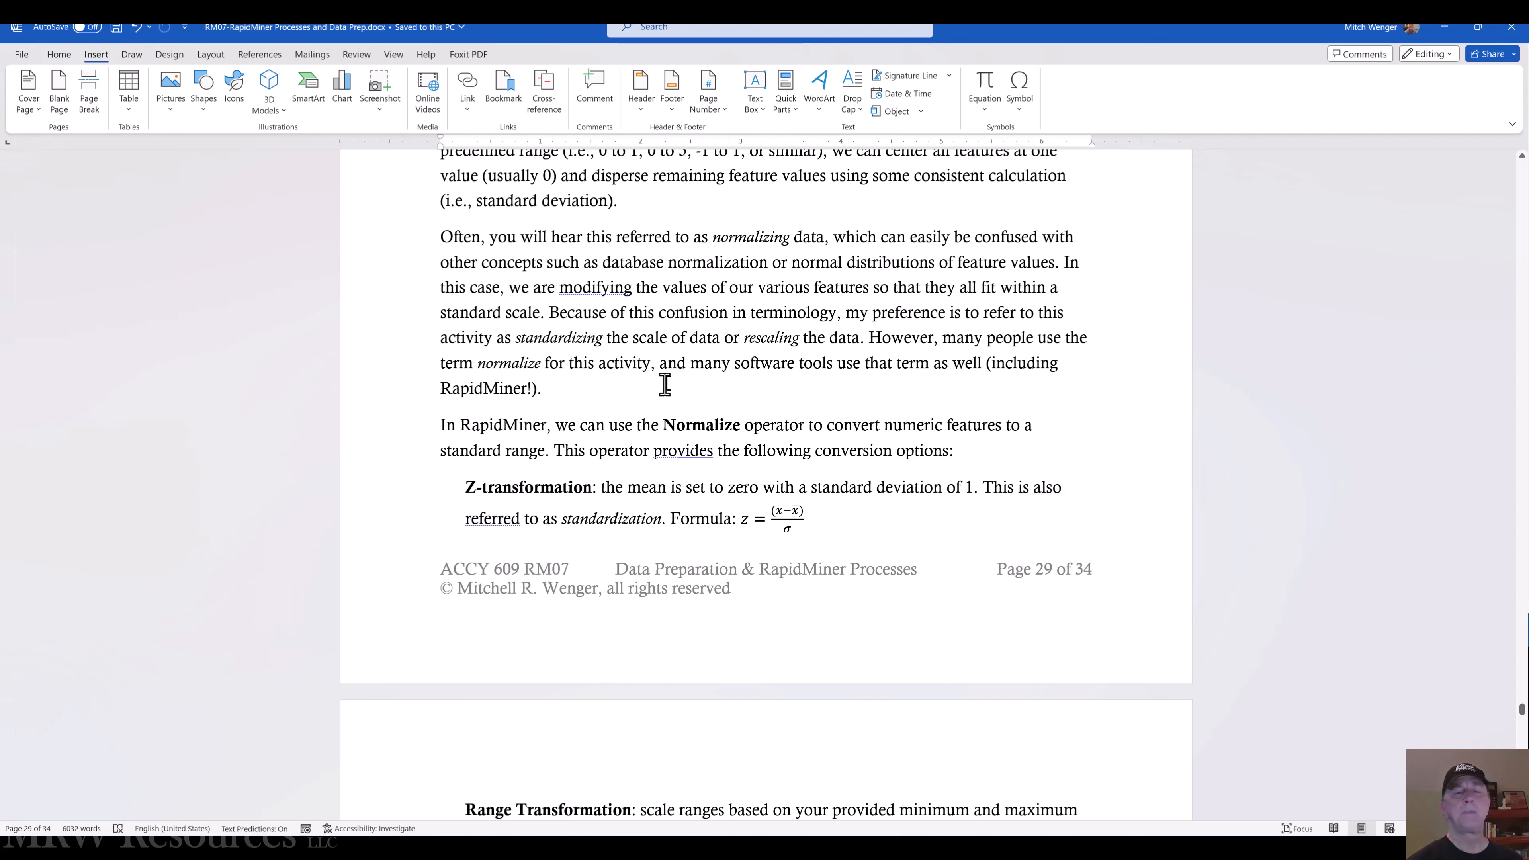
- Switch to RapidMiner, return to the process design and delete the Generate Attributes operator
key(alt+Tab)
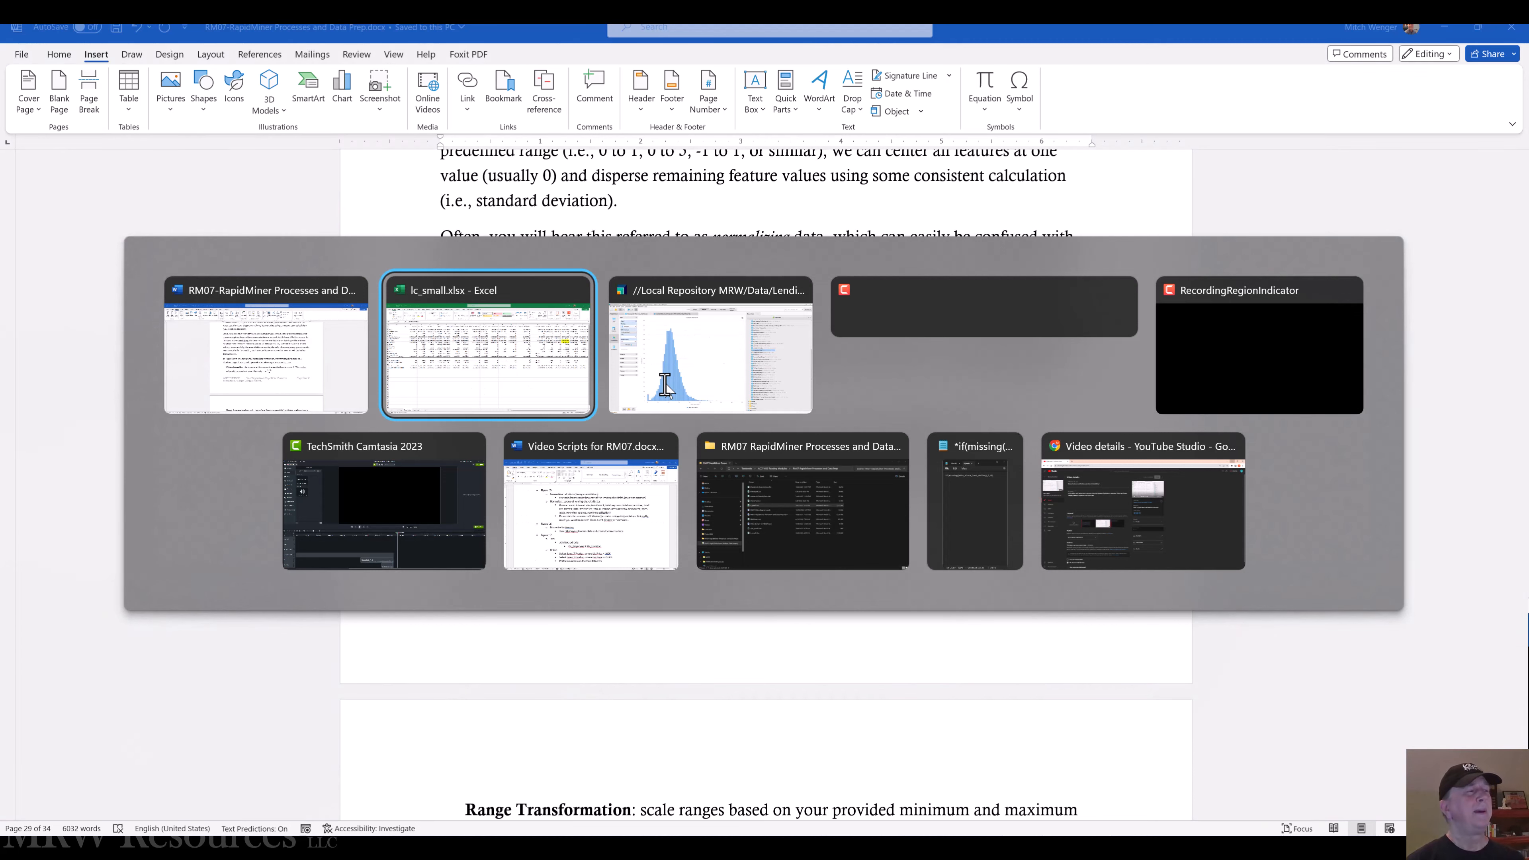
key(alt+Tab)
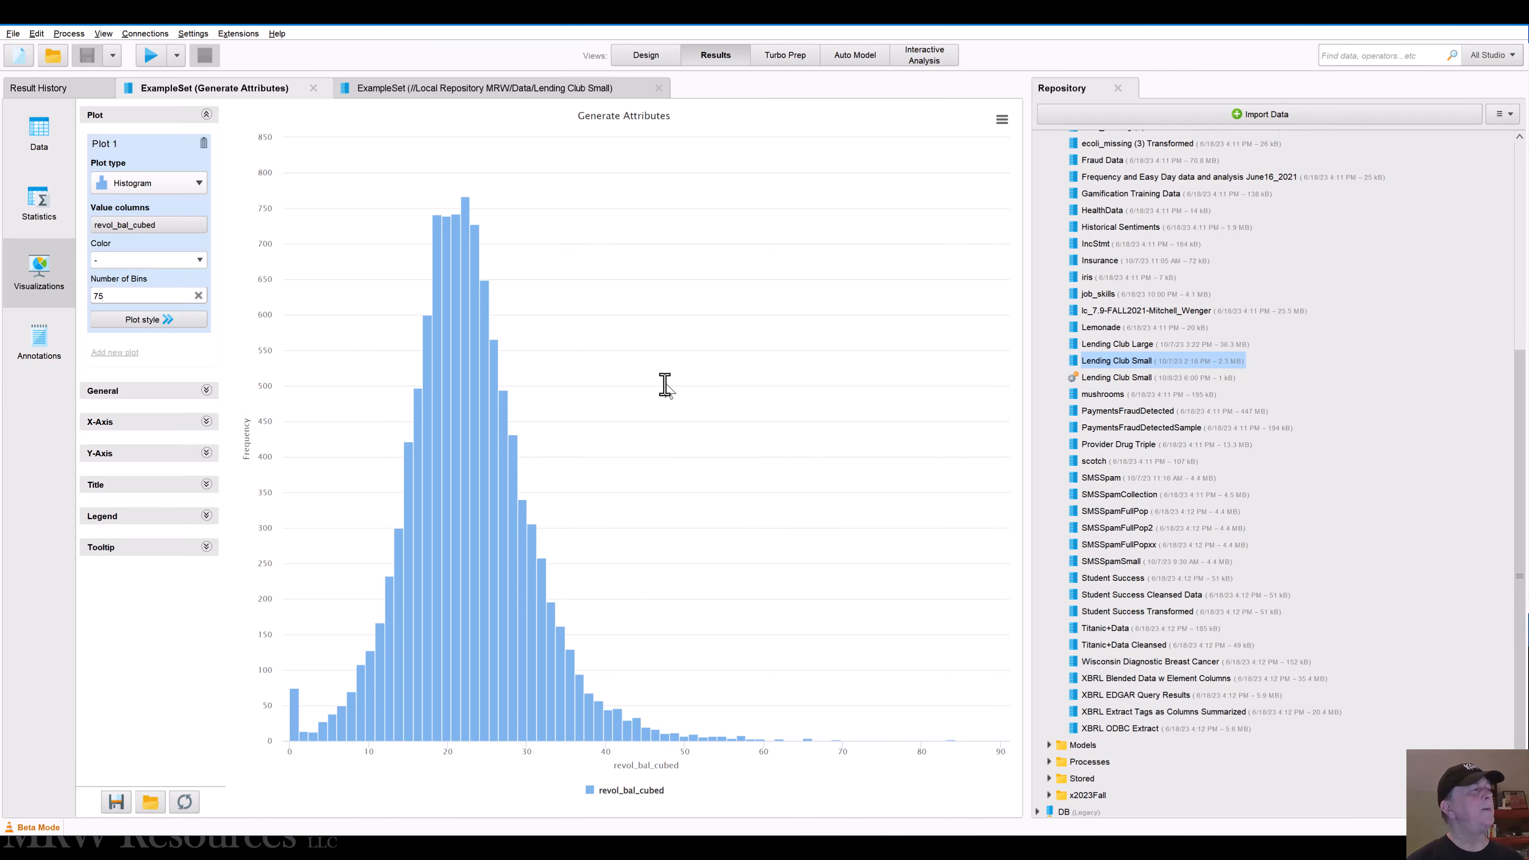
click(640, 56)
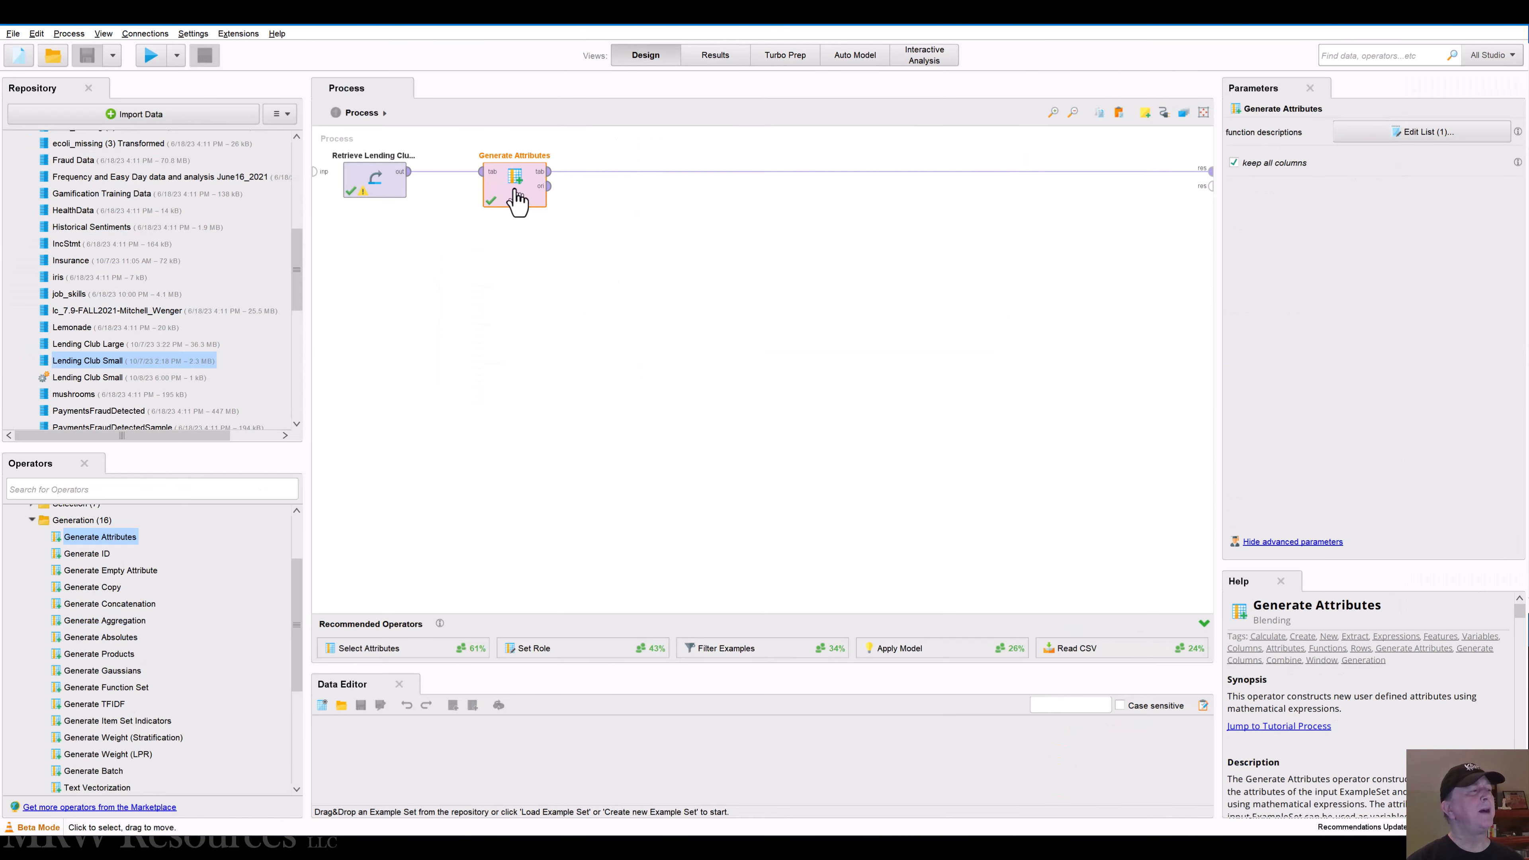
key(Delete)
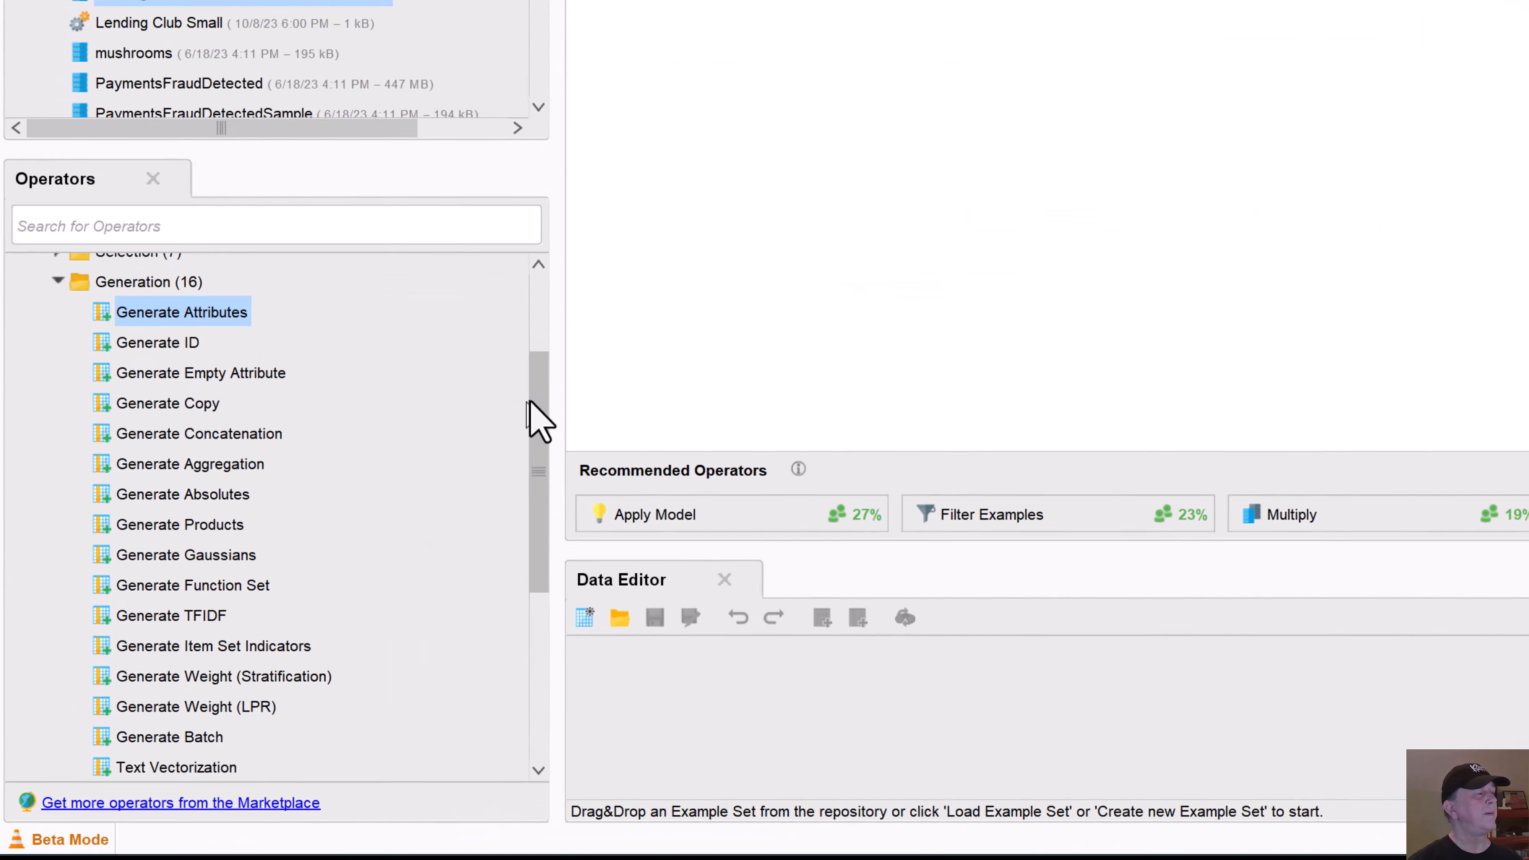
- Collapse the Generation and Blending folders in the operator tree
drag(298, 561, 298, 547)
drag(608, 301, 605, 244)
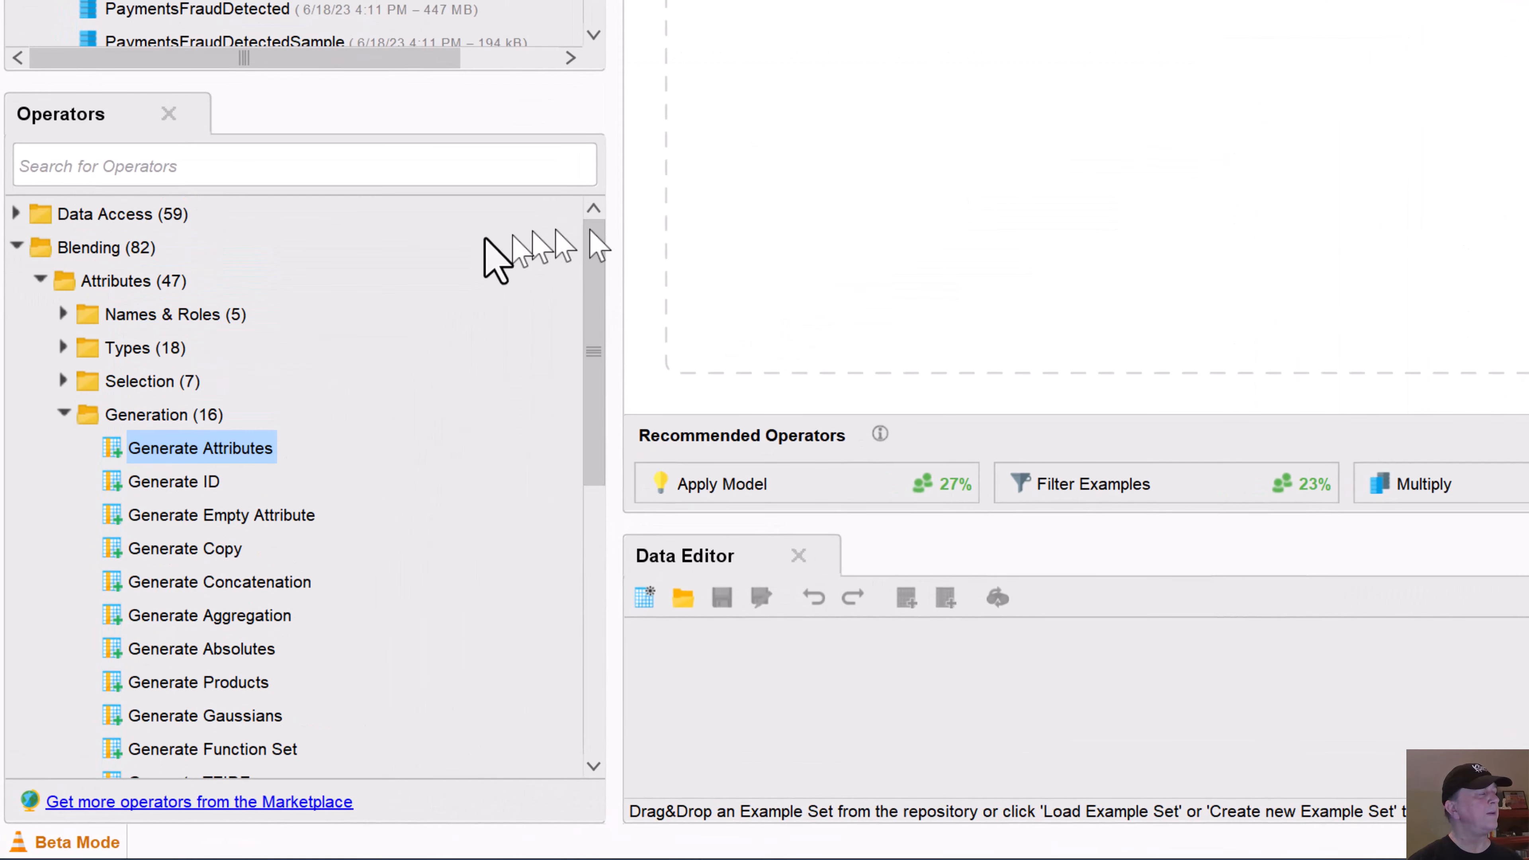
click(63, 415)
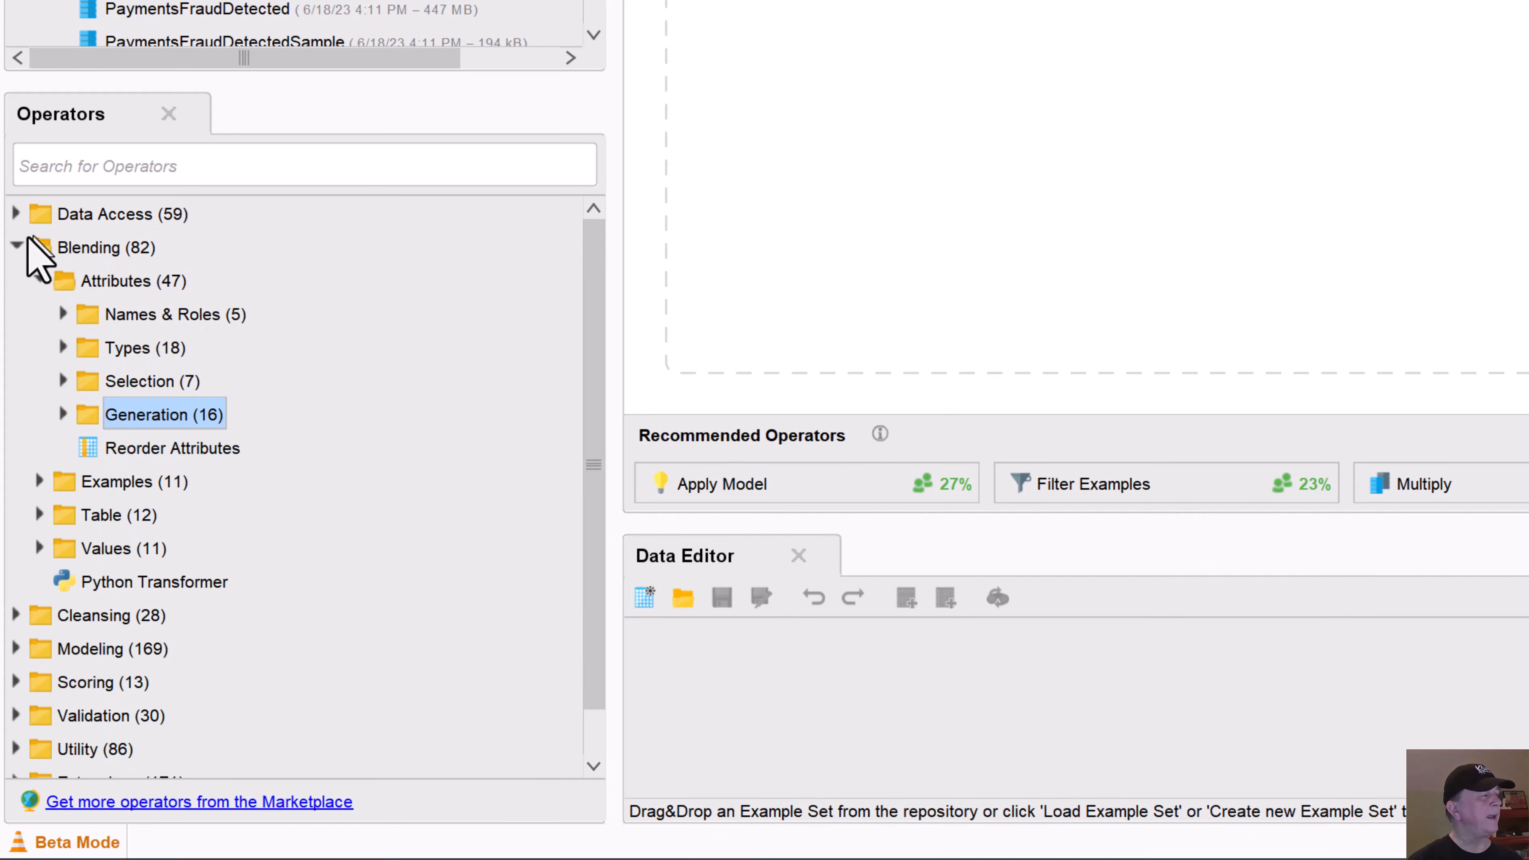
click(18, 246)
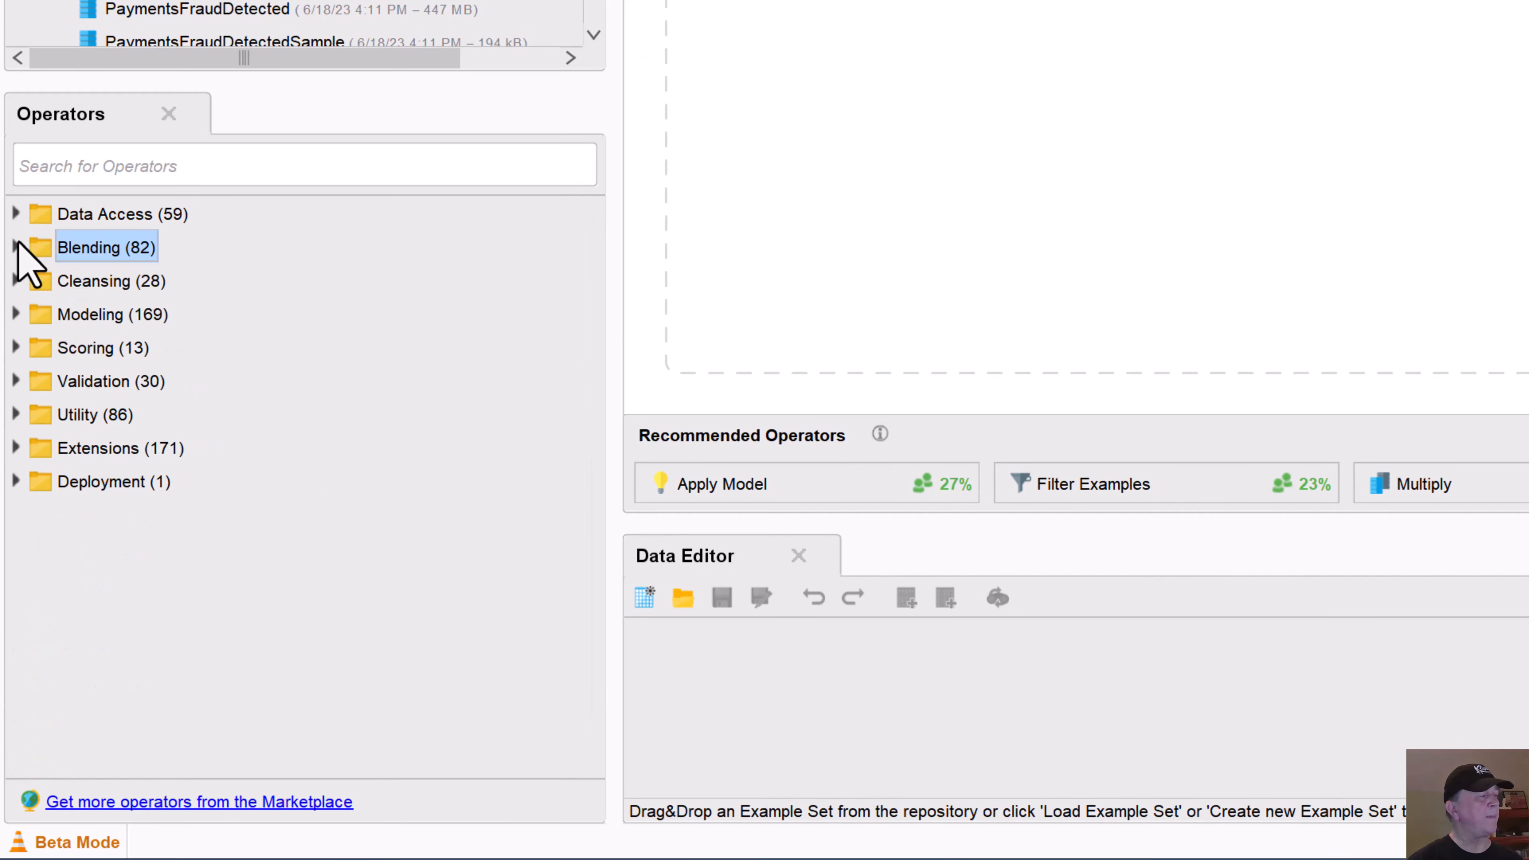
- Search the operators for normalize and place the Normalize operator in the process beside the Retrieve Lending Club operator
click(215, 165)
text(no)
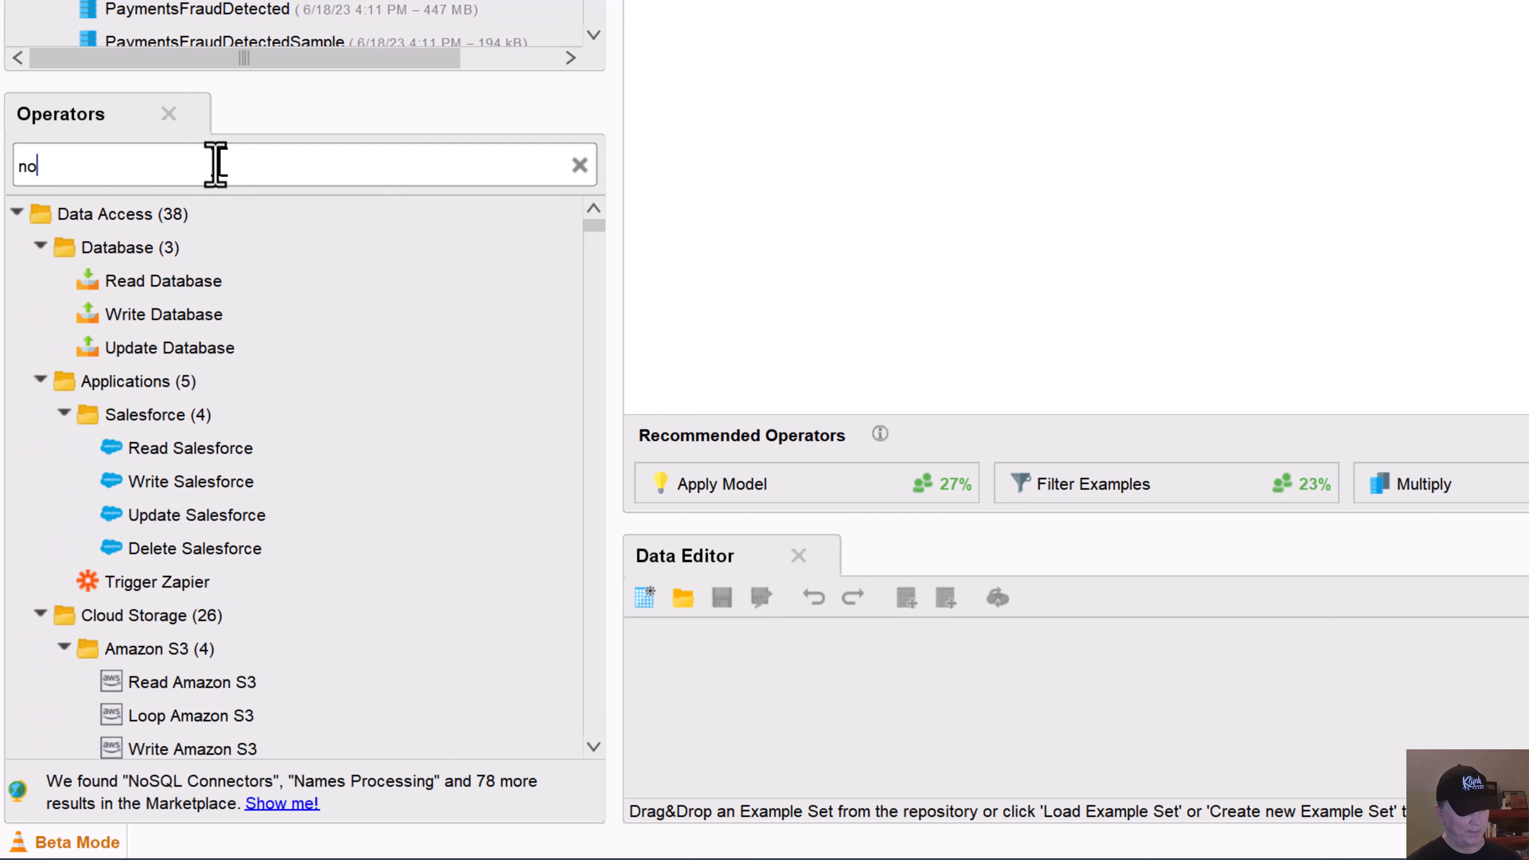
text(rmaliz)
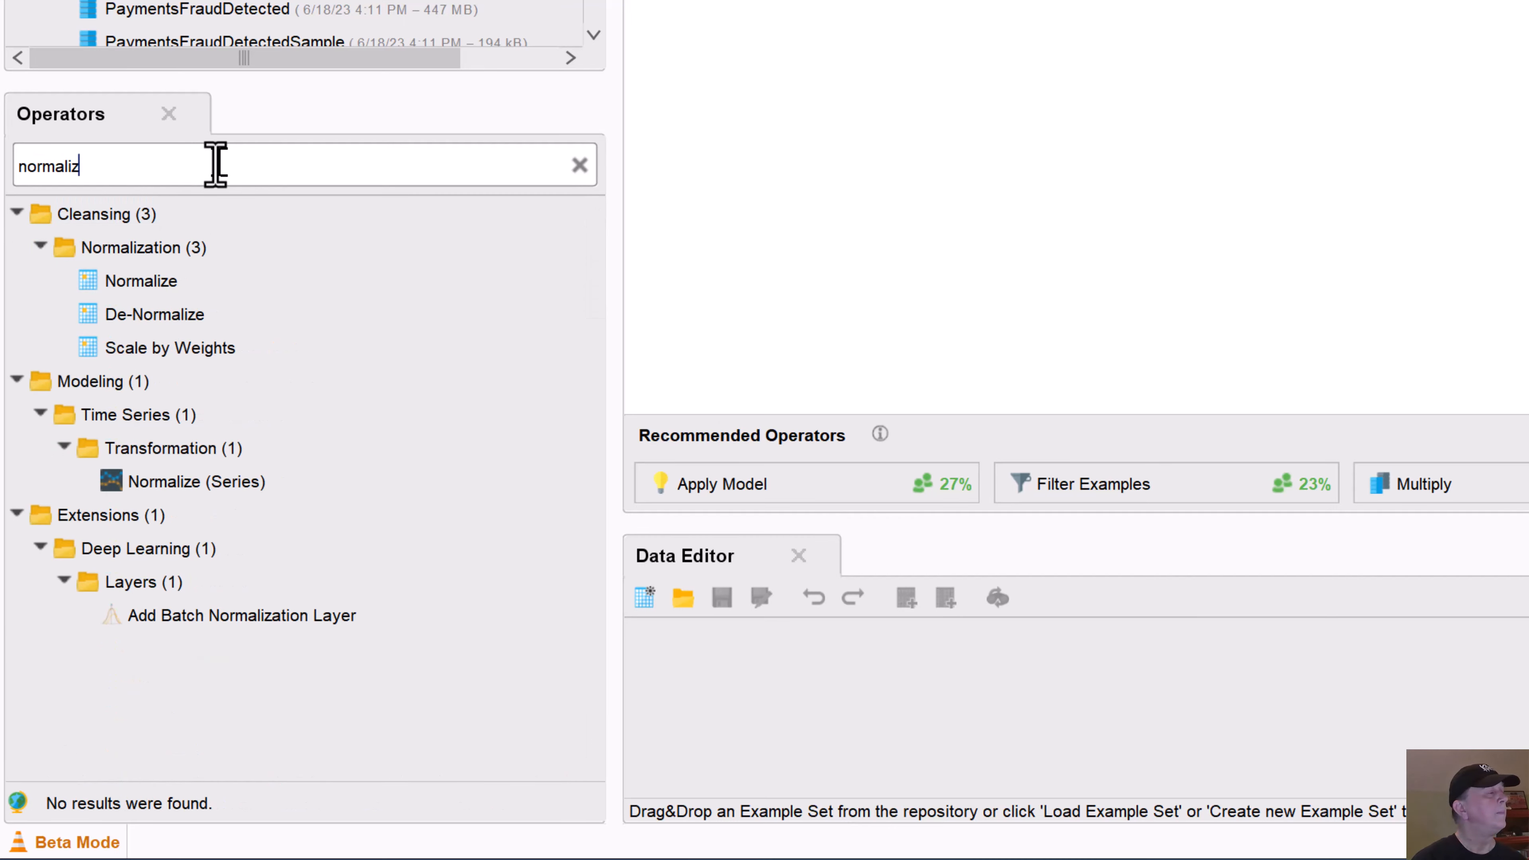
text(e)
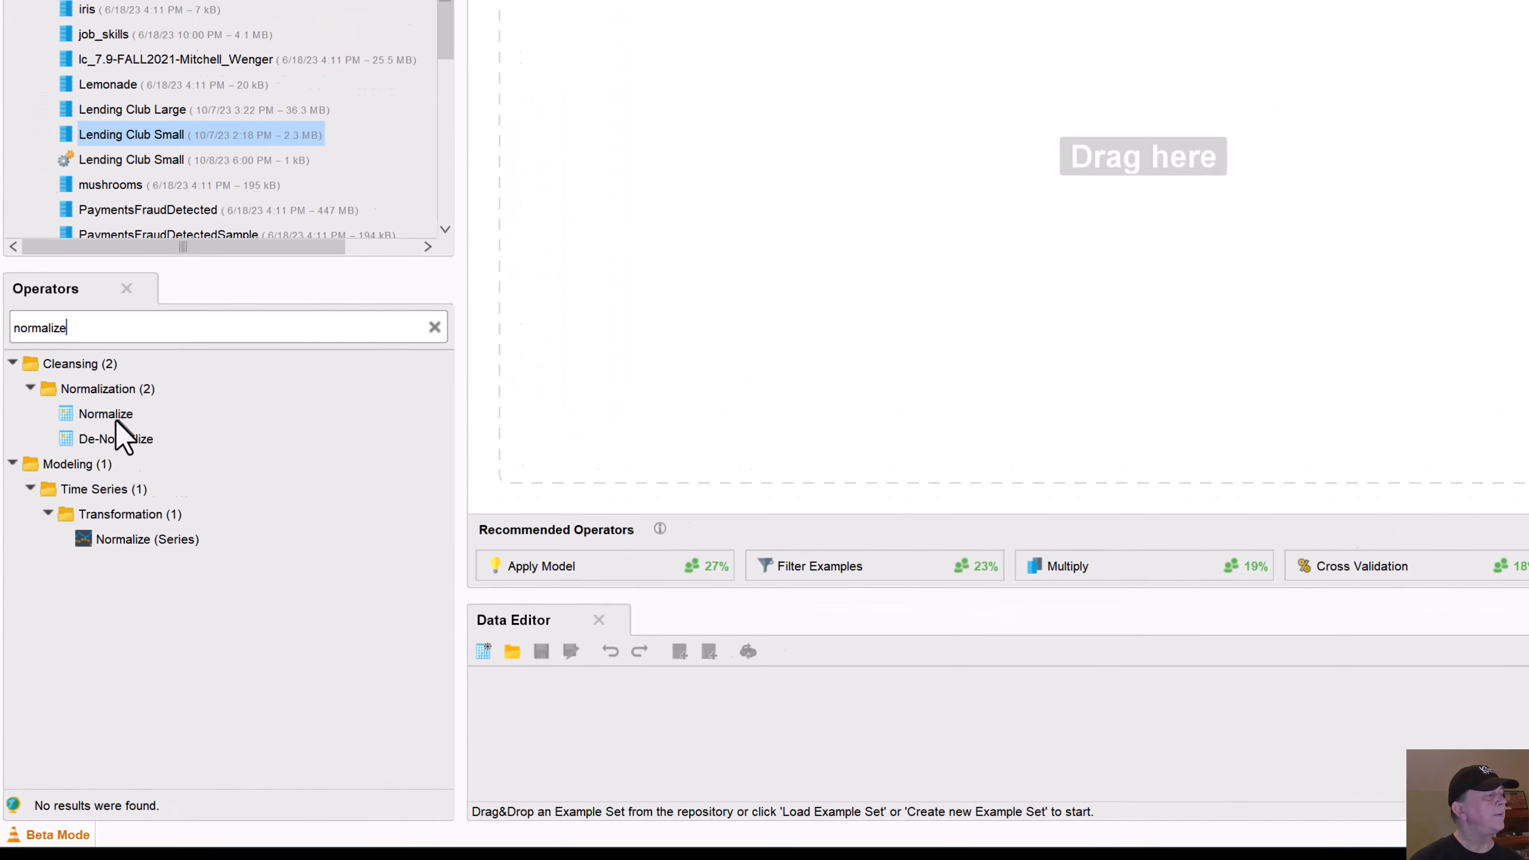
click(138, 286)
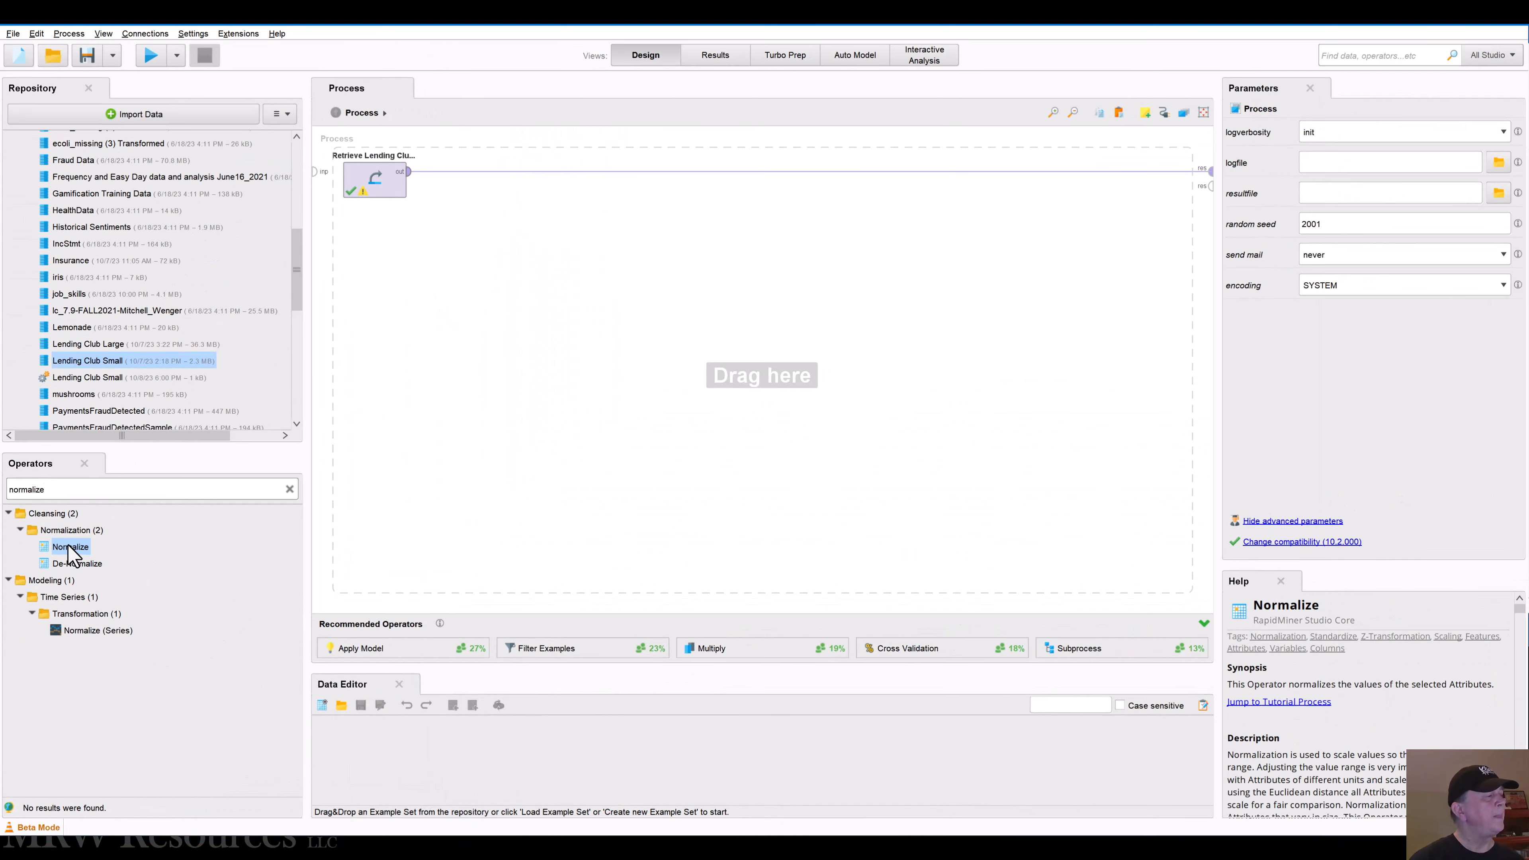
drag(71, 553, 496, 174)
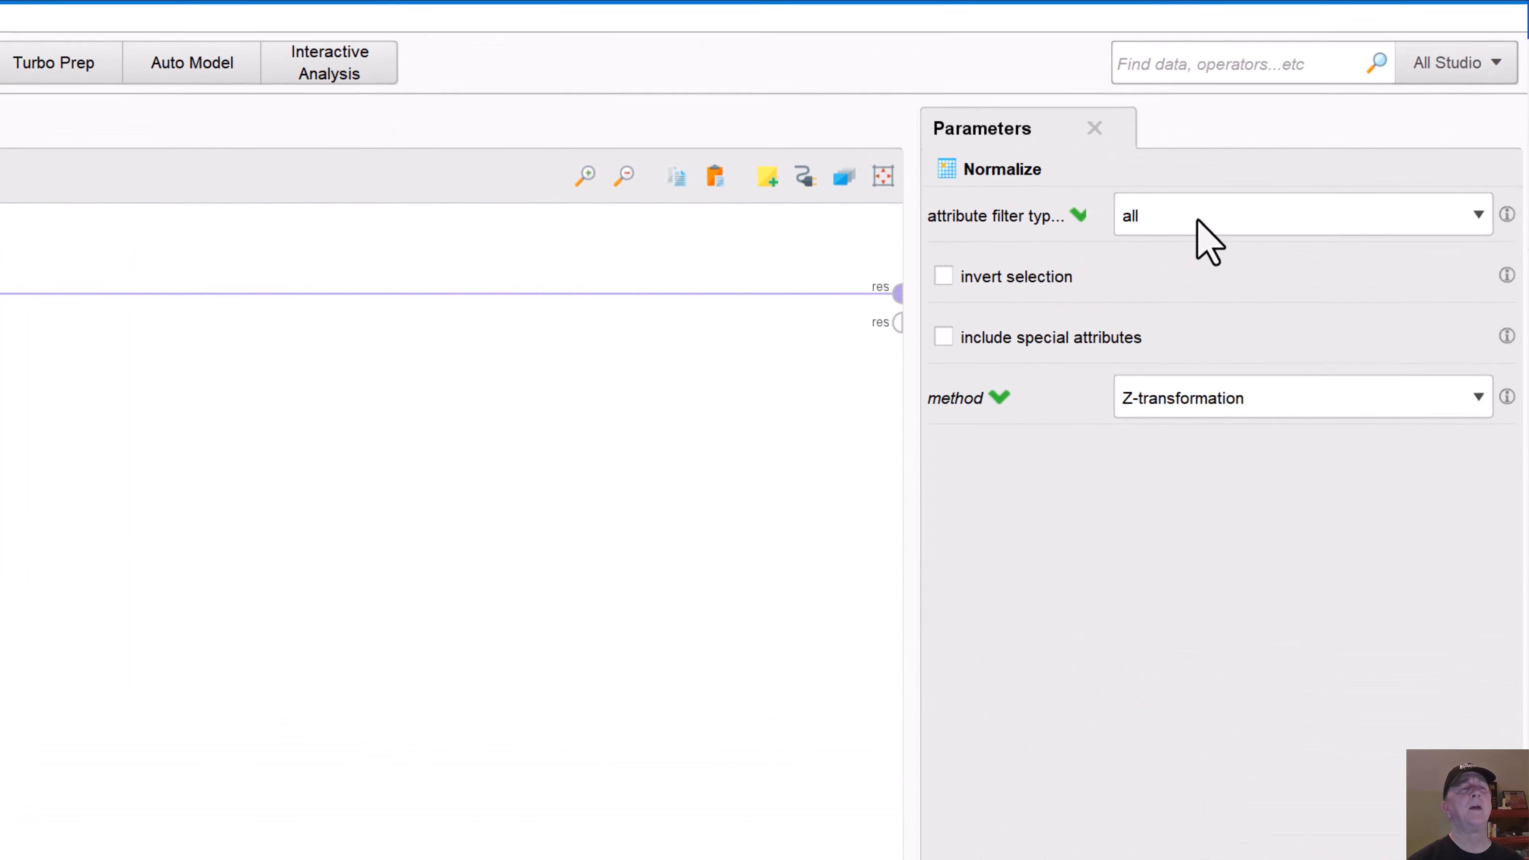
- Set the Normalize operator's attribute filter type to subset and open its attribute selection
click(1362, 133)
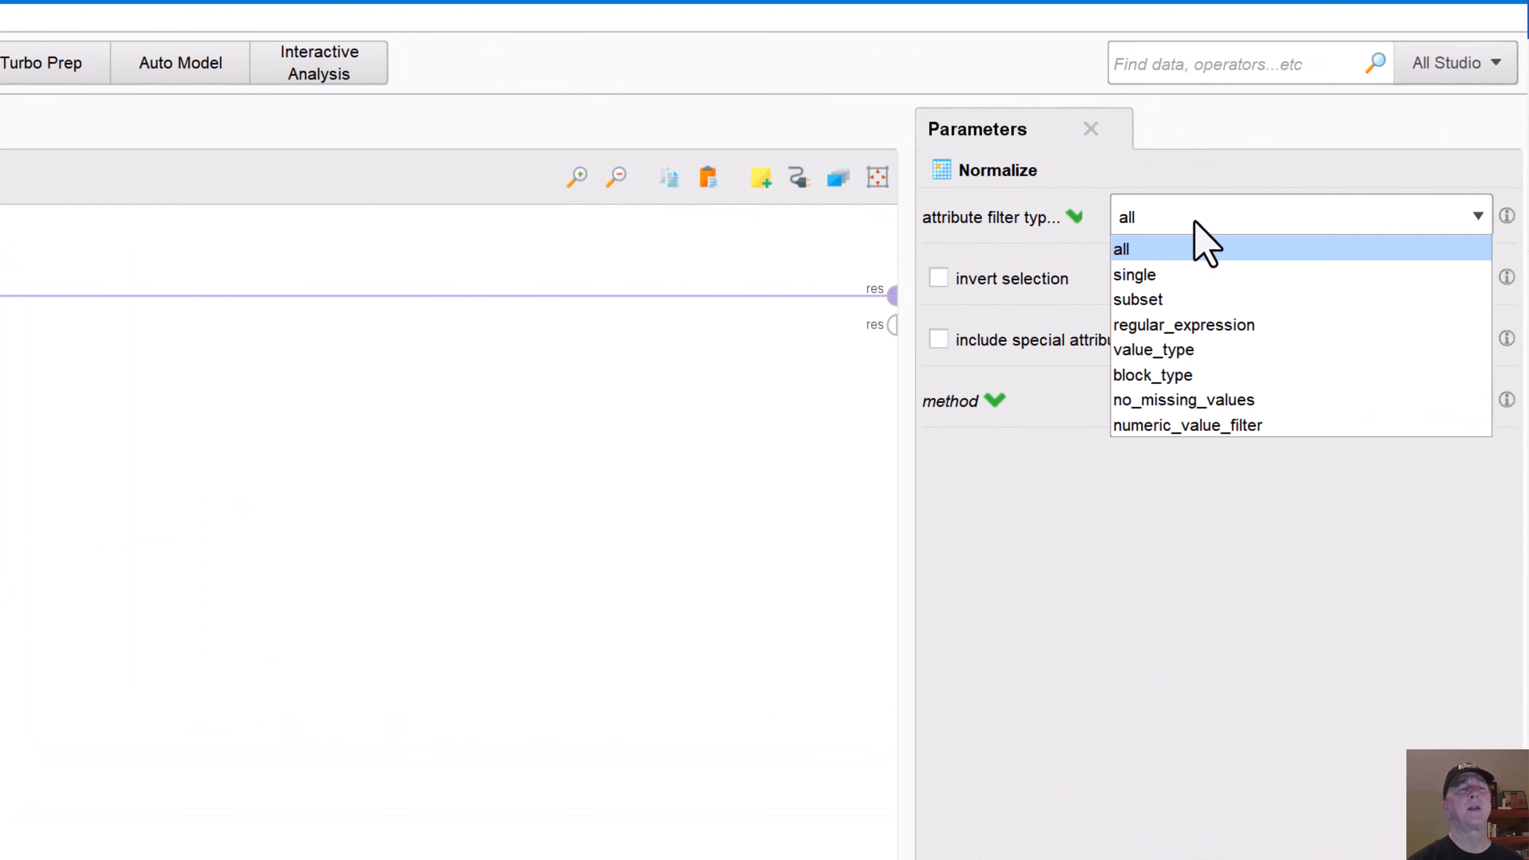
click(1179, 298)
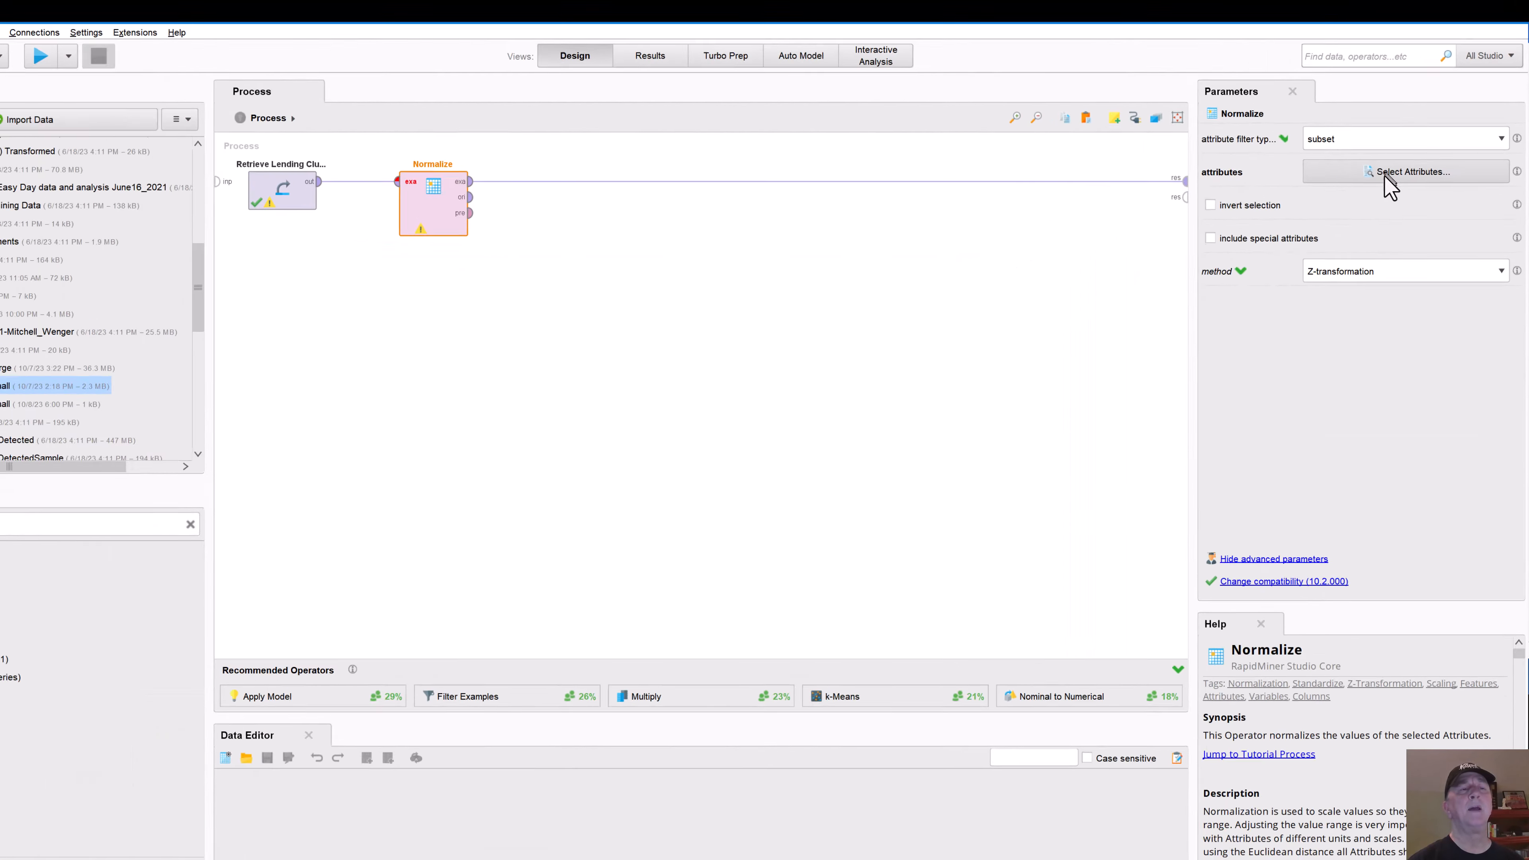
click(1386, 173)
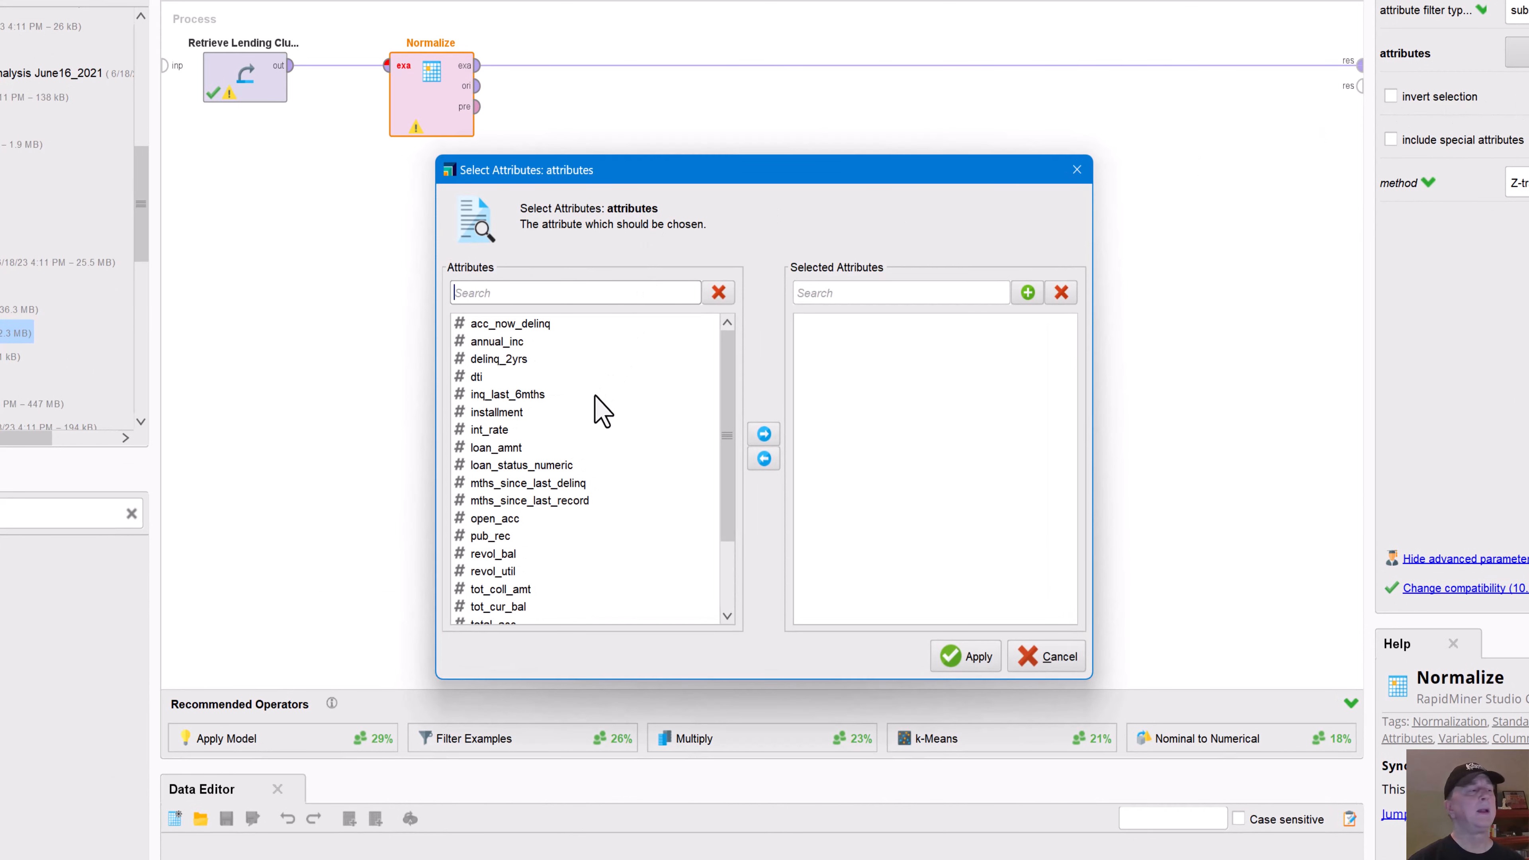
- Add loan_amnt, int_rate and installment to the selected attributes
scroll(524, 518, down, 2)
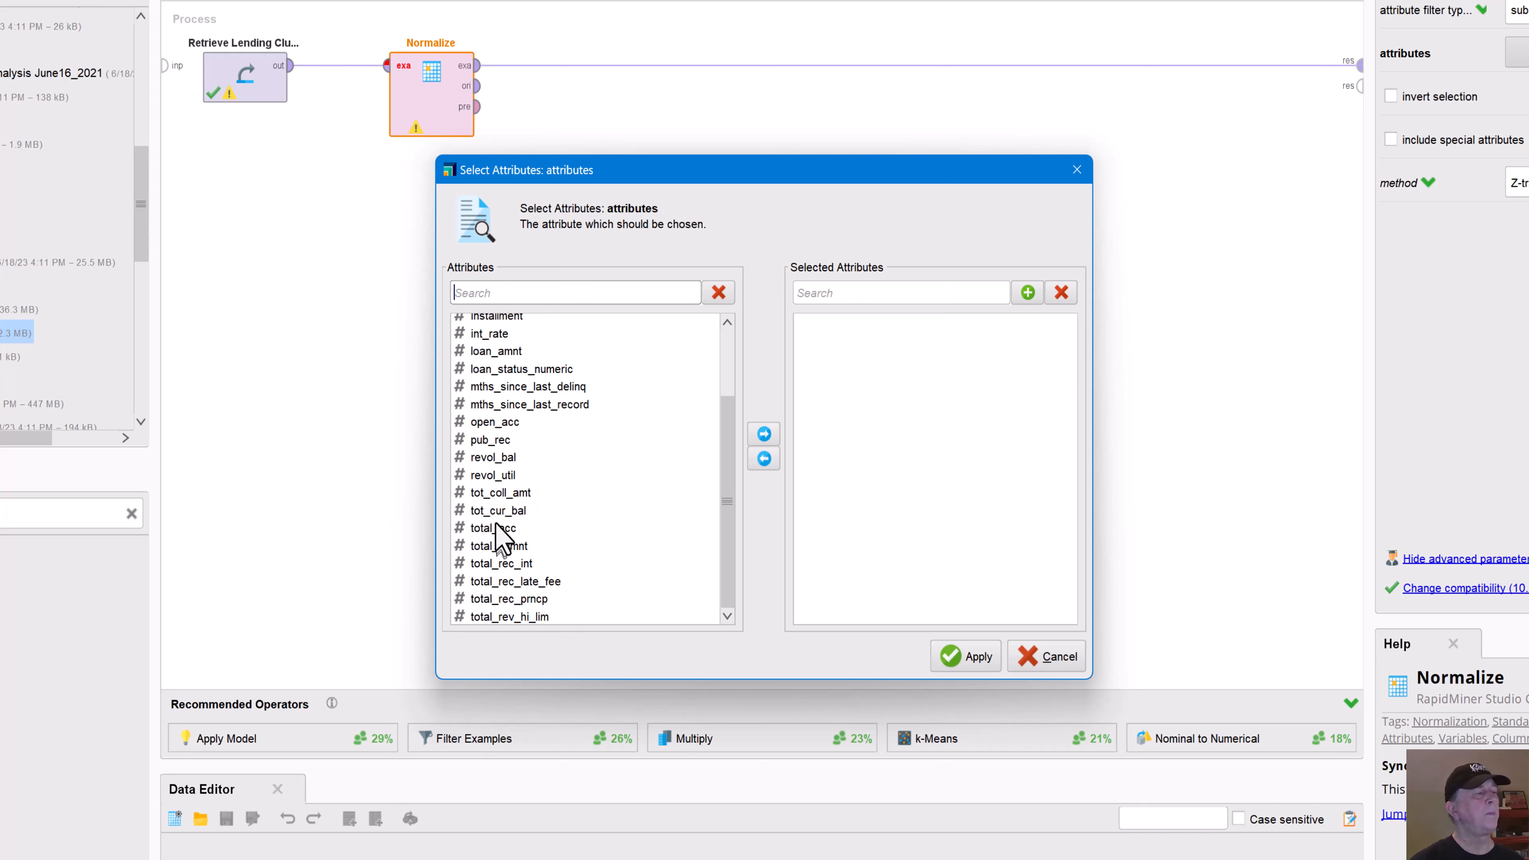
scroll(536, 524, up, 2)
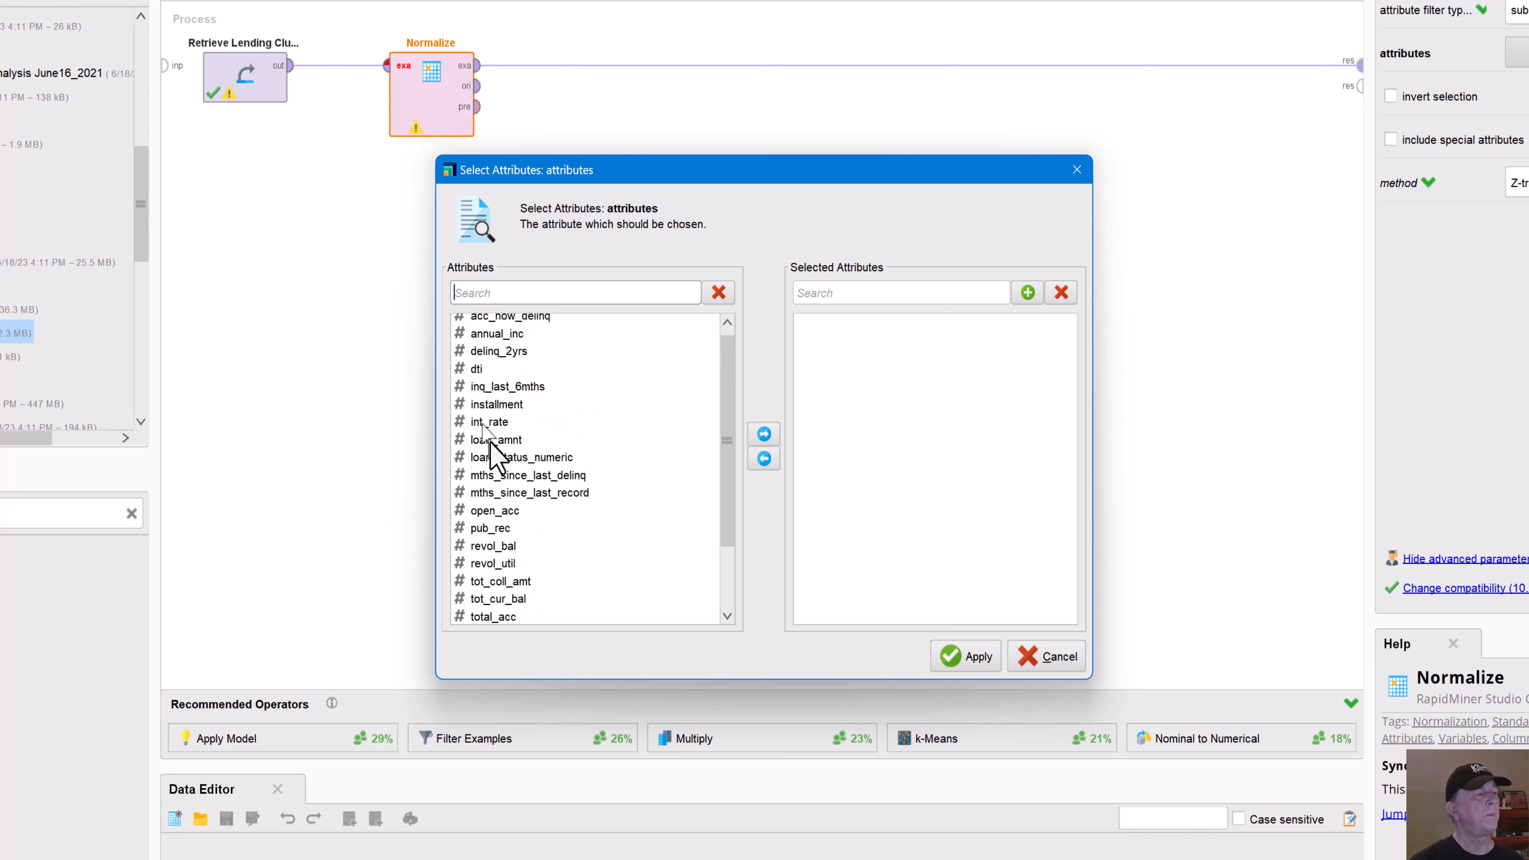
double_click(489, 441)
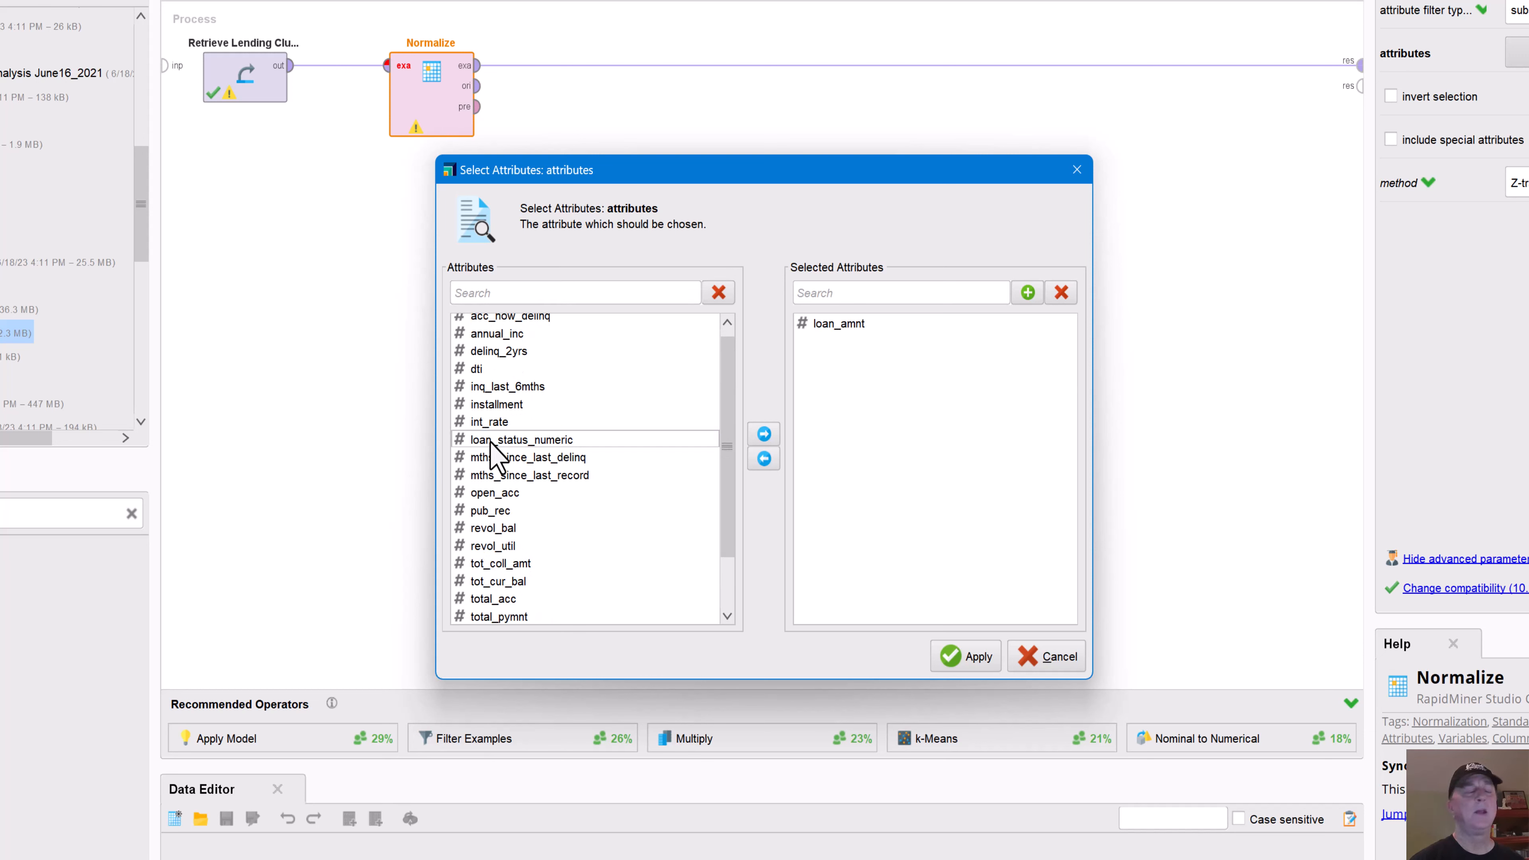
double_click(493, 422)
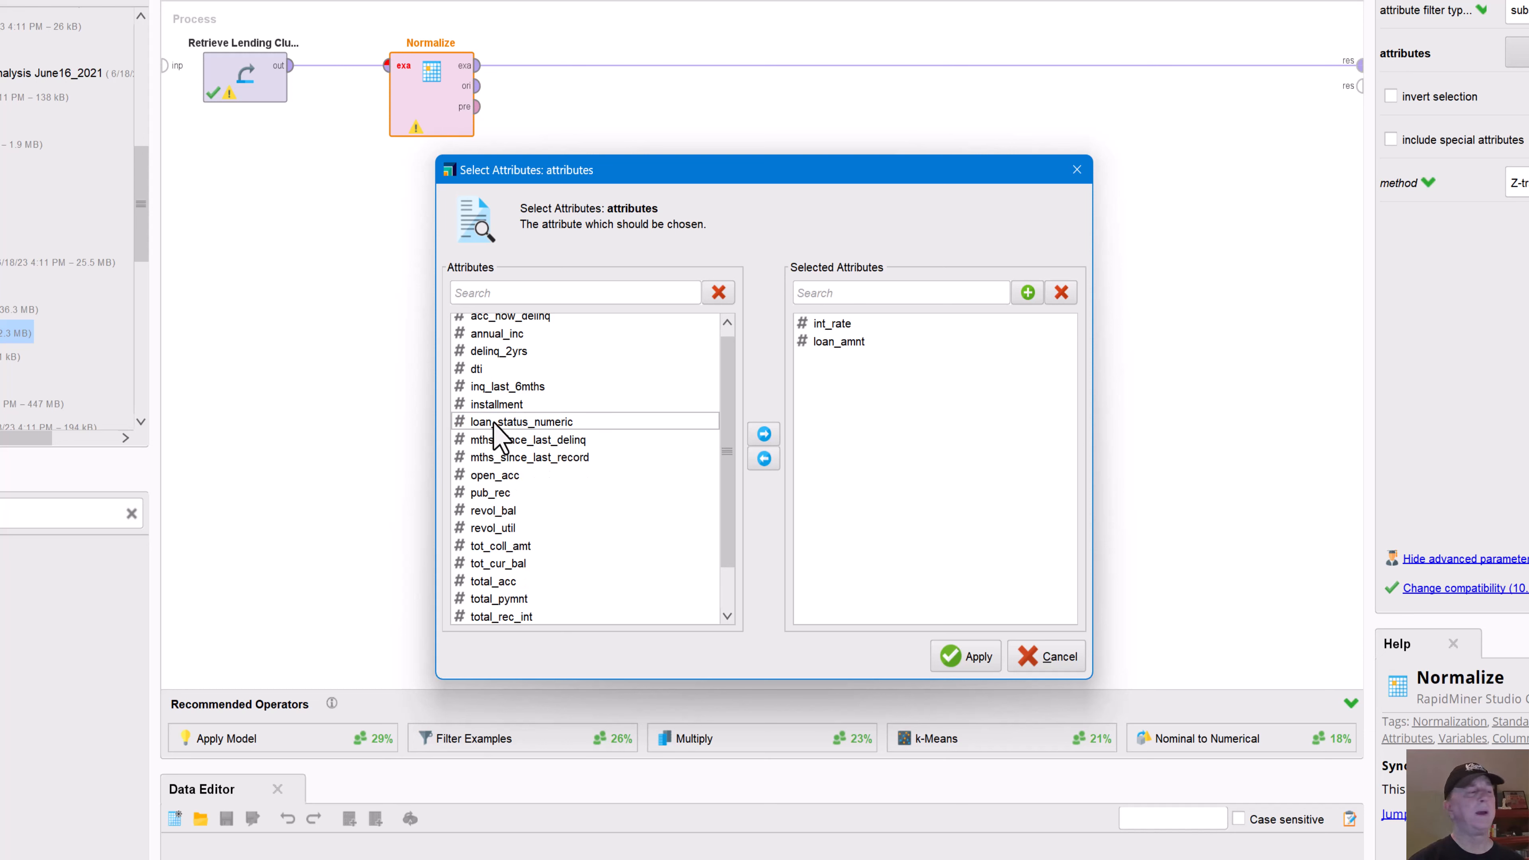
click(498, 404)
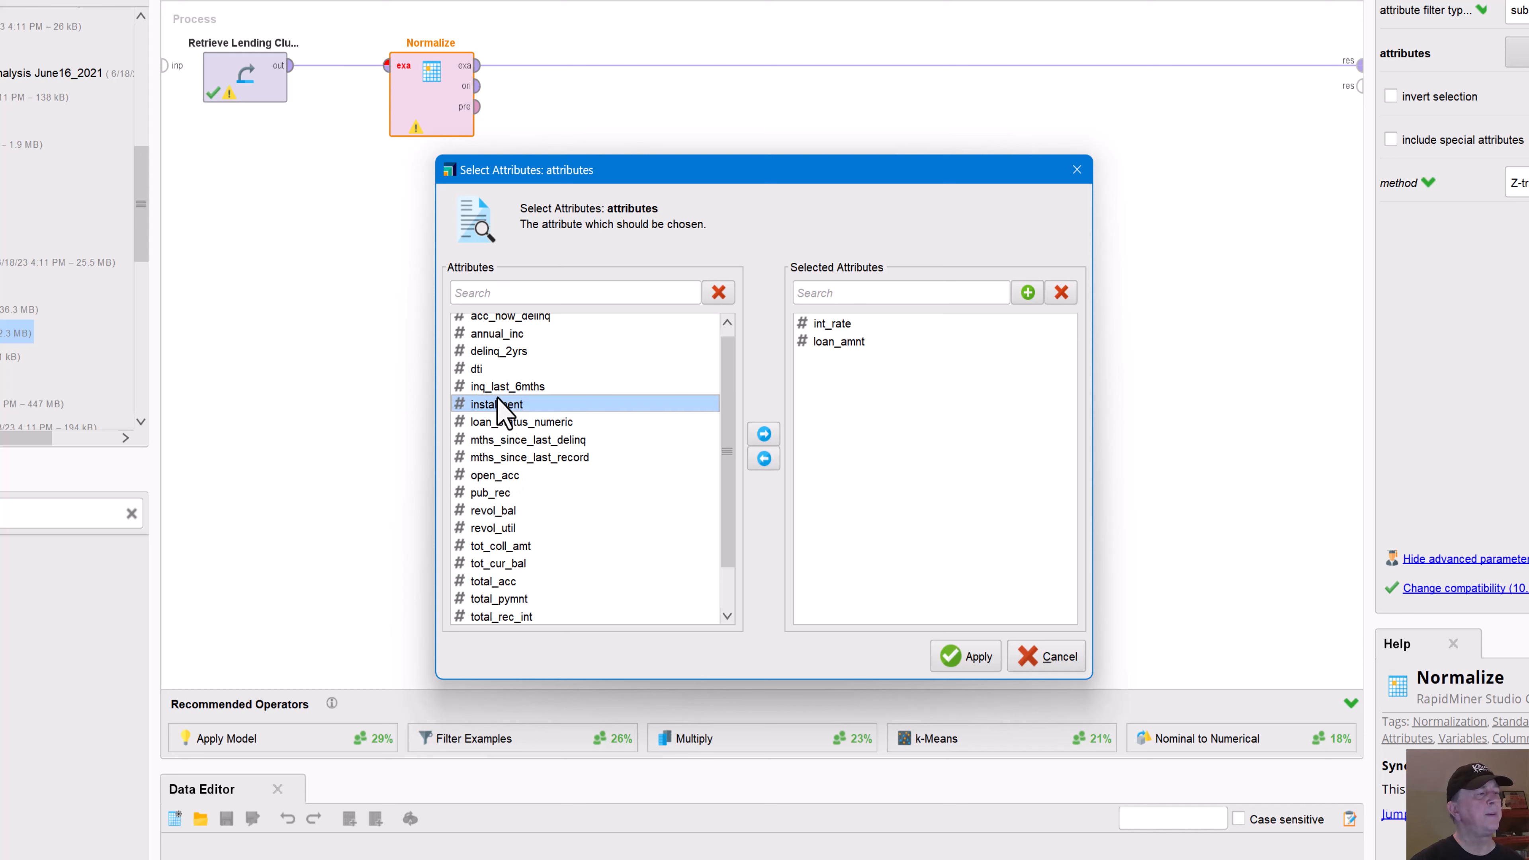
double_click(497, 403)
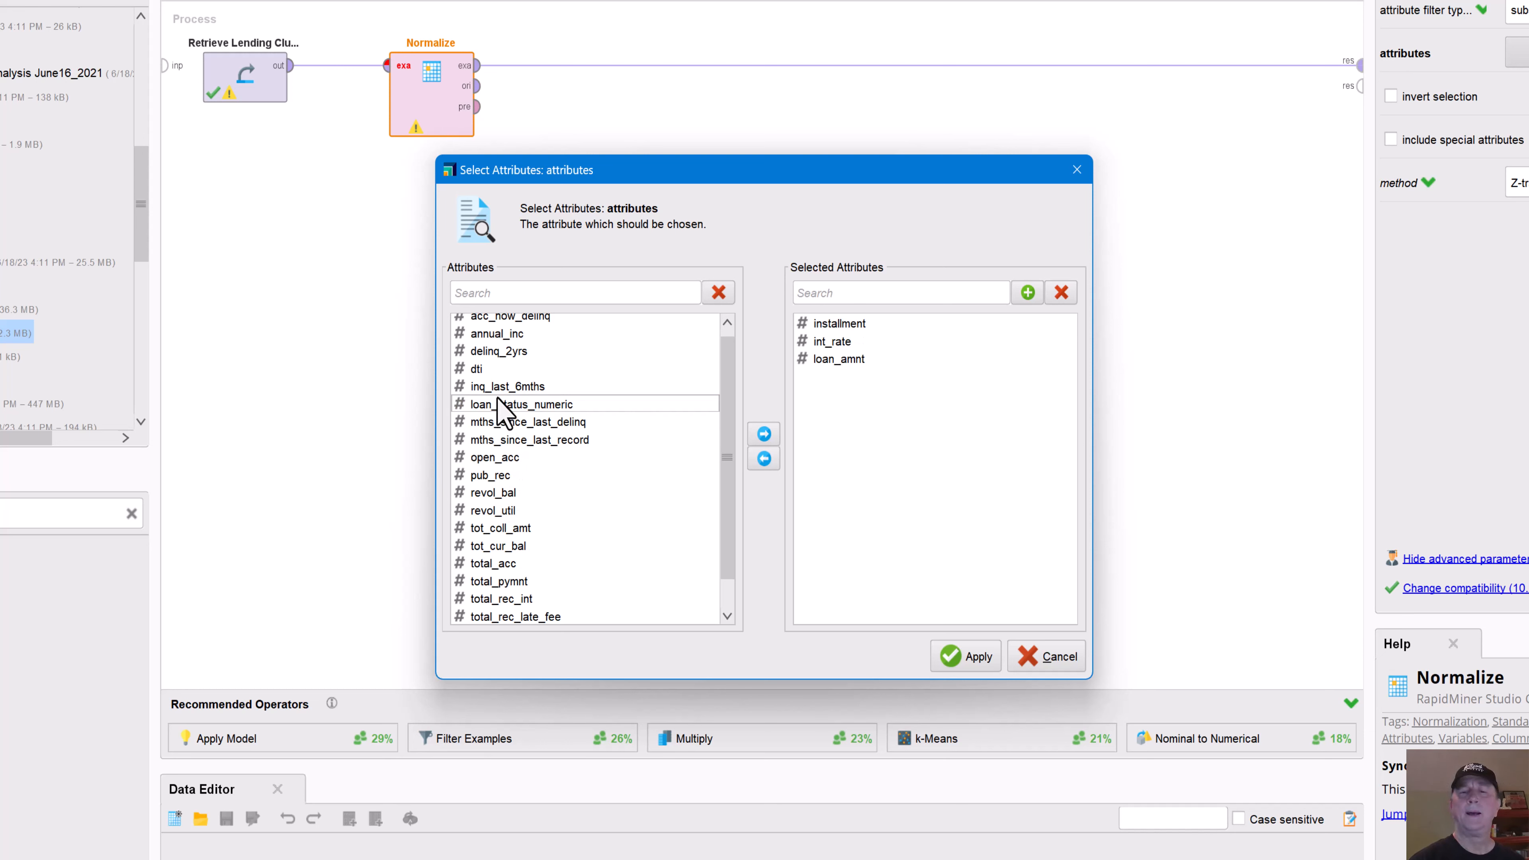
- Add total_pymnt, total_rec_prncp, total_rec_int and total_rec_late_fee to the selected attributes
scroll(505, 512, down, 1)
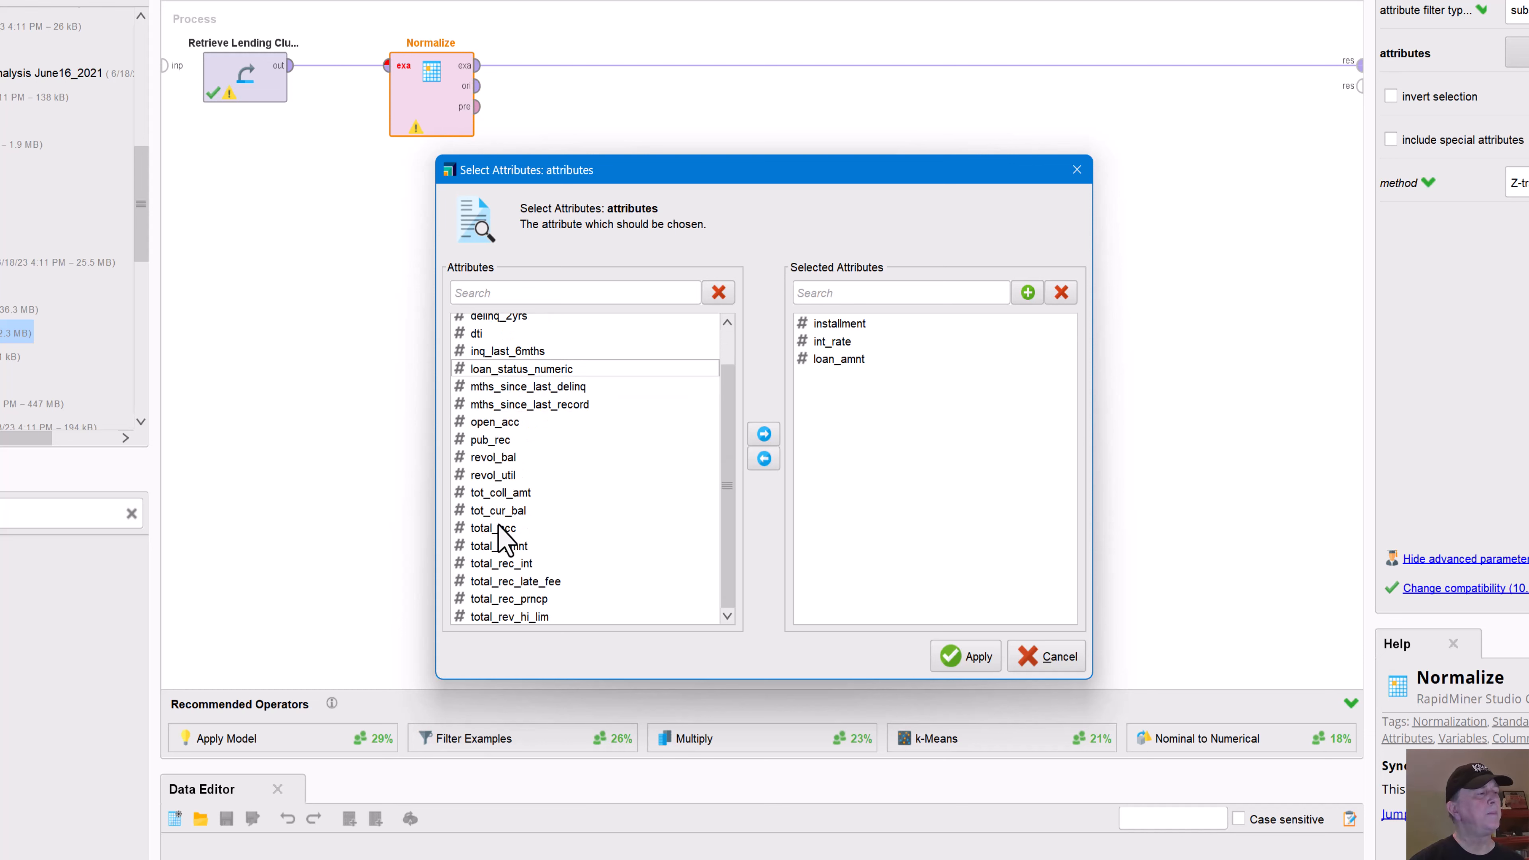
click(510, 547)
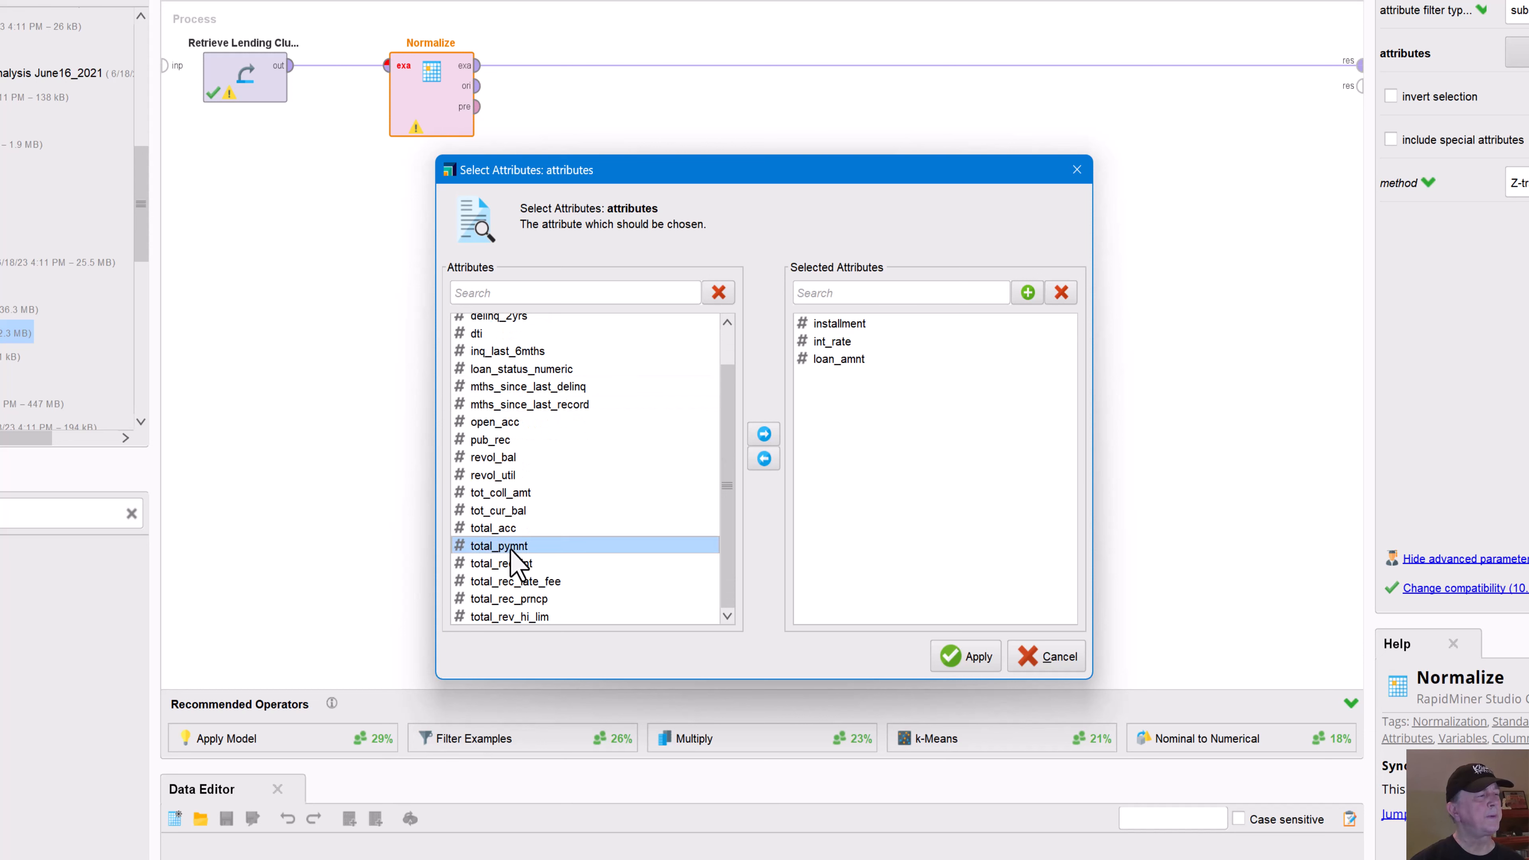
double_click(511, 549)
double_click(522, 598)
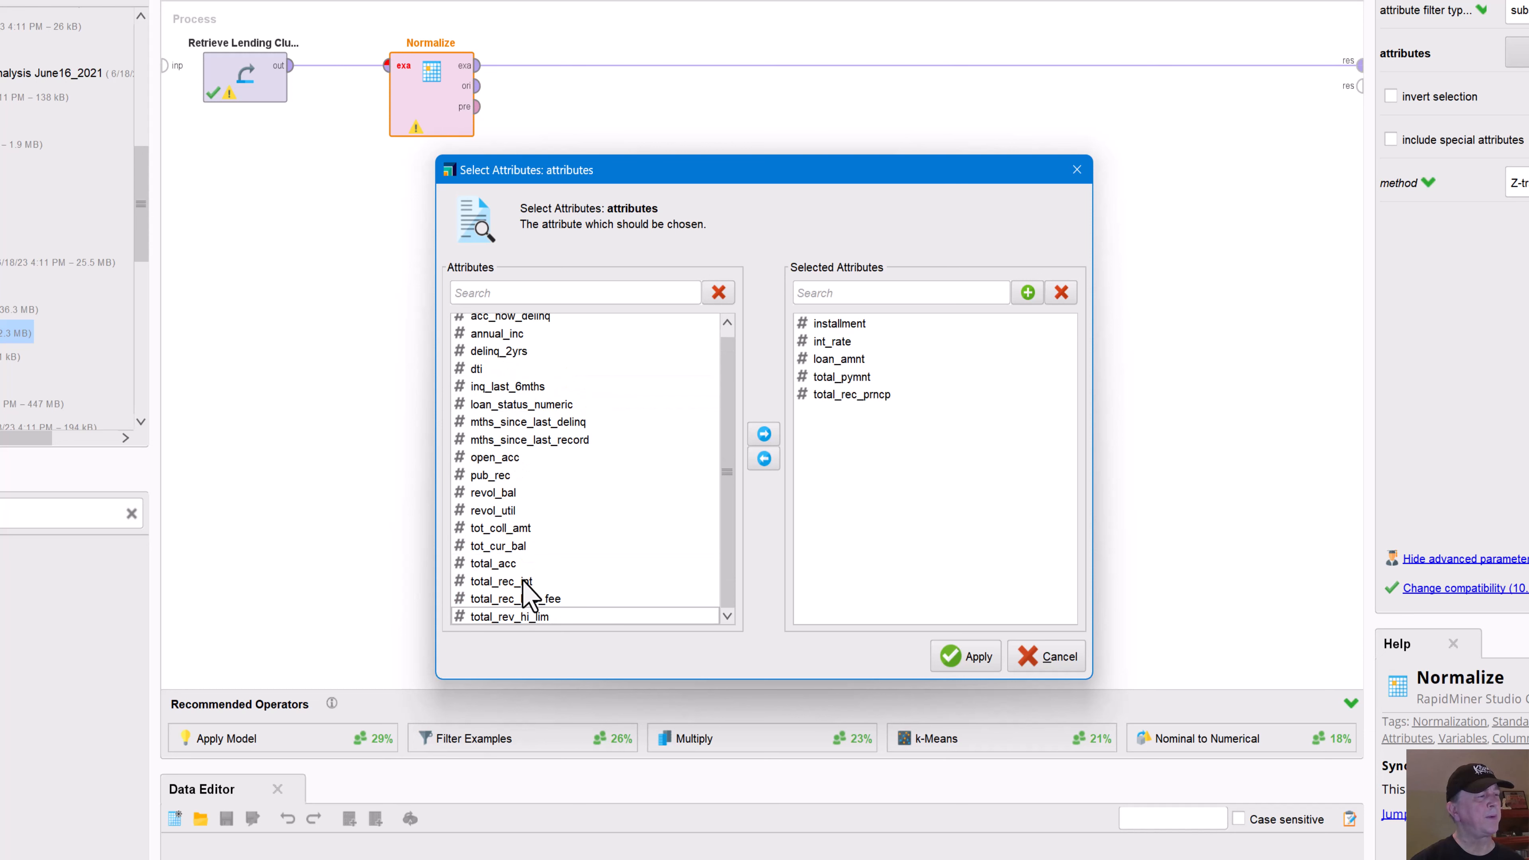
double_click(523, 580)
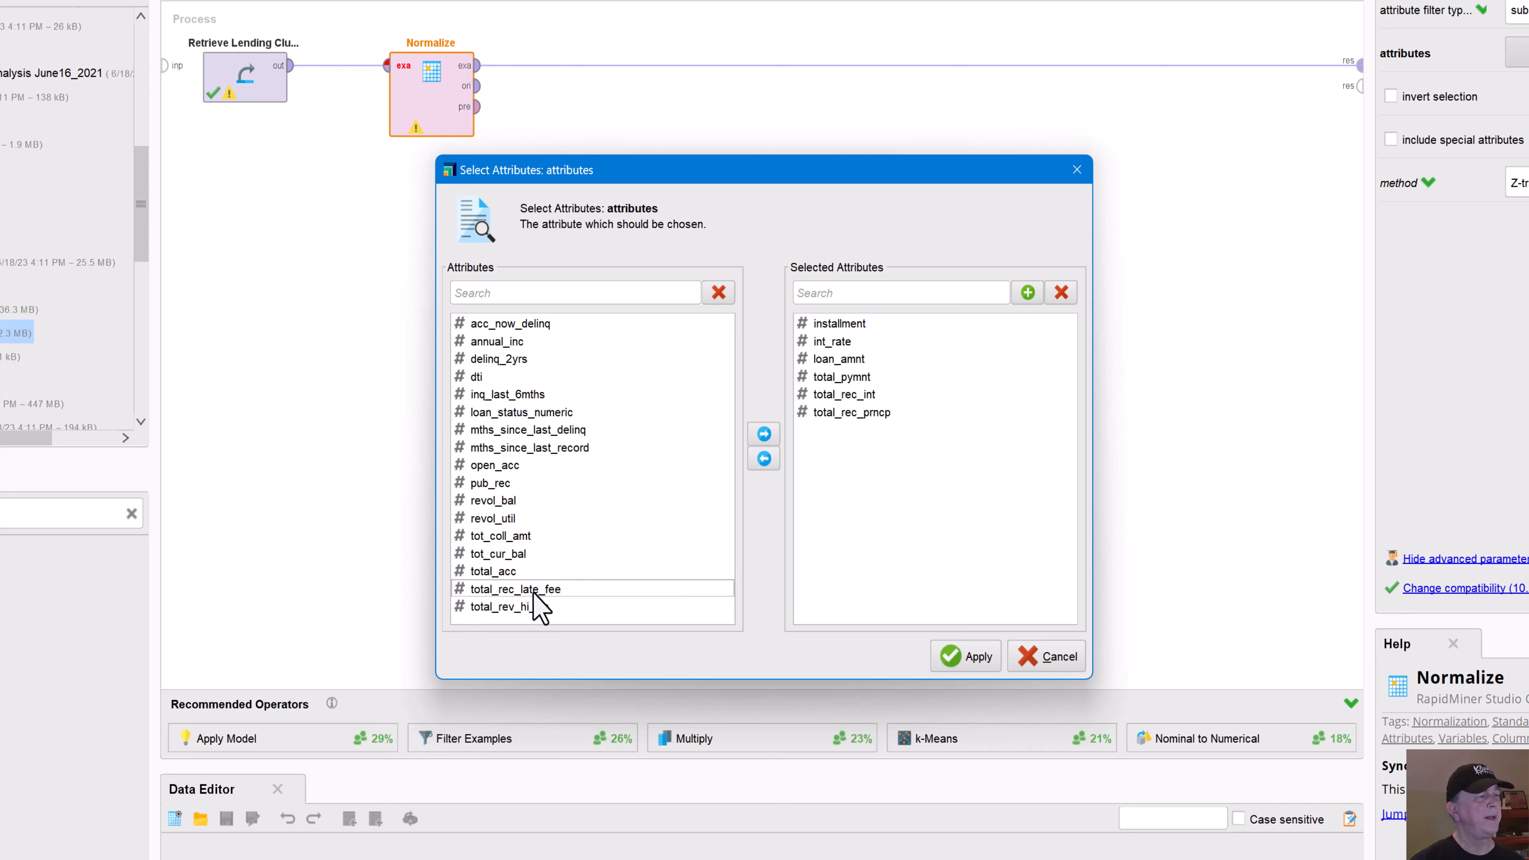
double_click(533, 591)
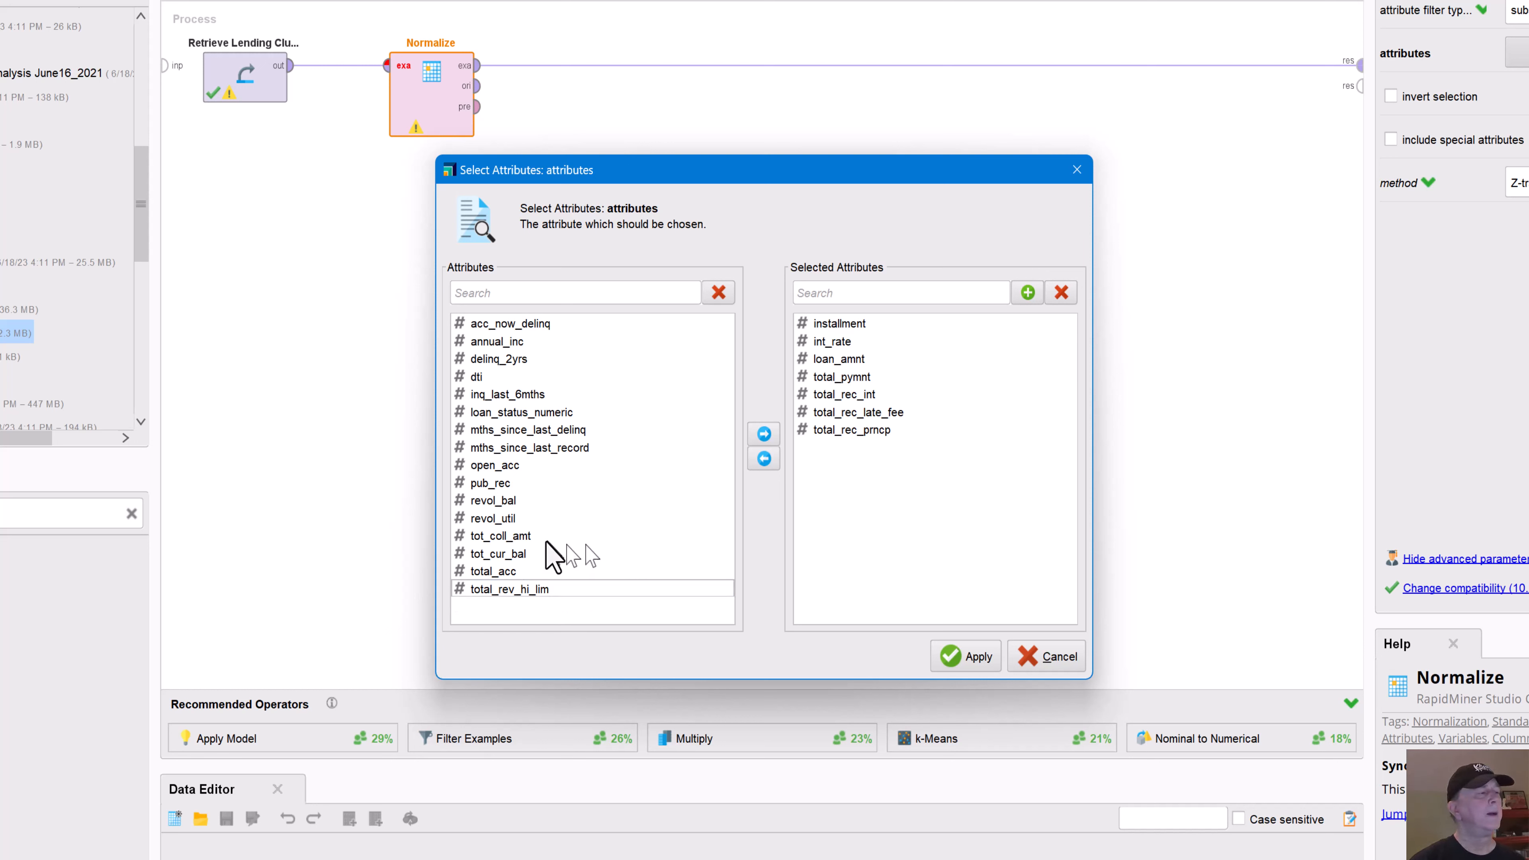
- Add annual_inc, acc_now_delinq, open_acc, revol_bal and revol_util to the selected attributes and apply the selection
double_click(498, 342)
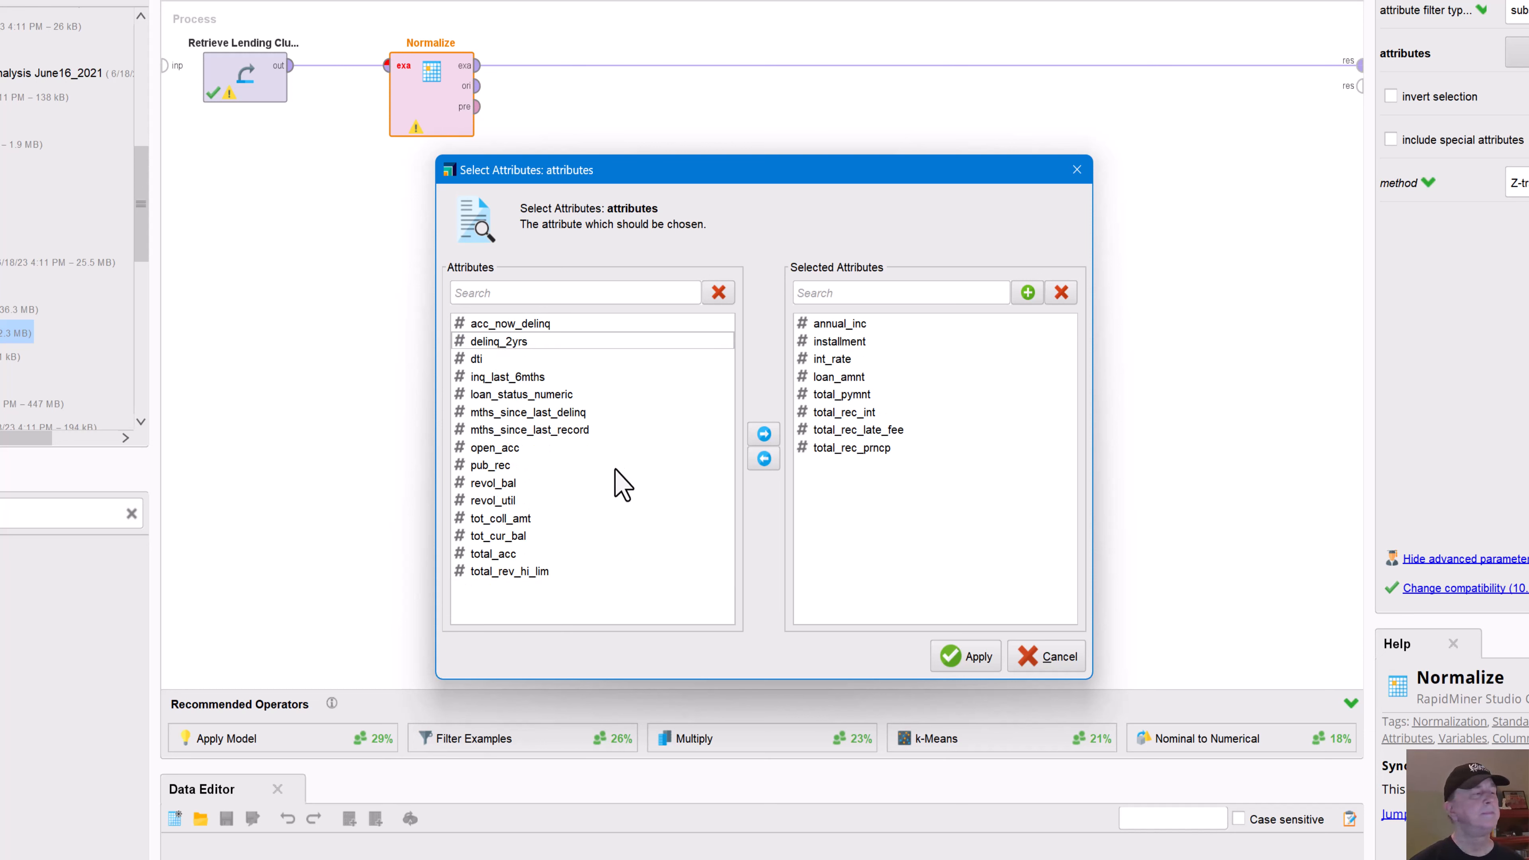
double_click(497, 326)
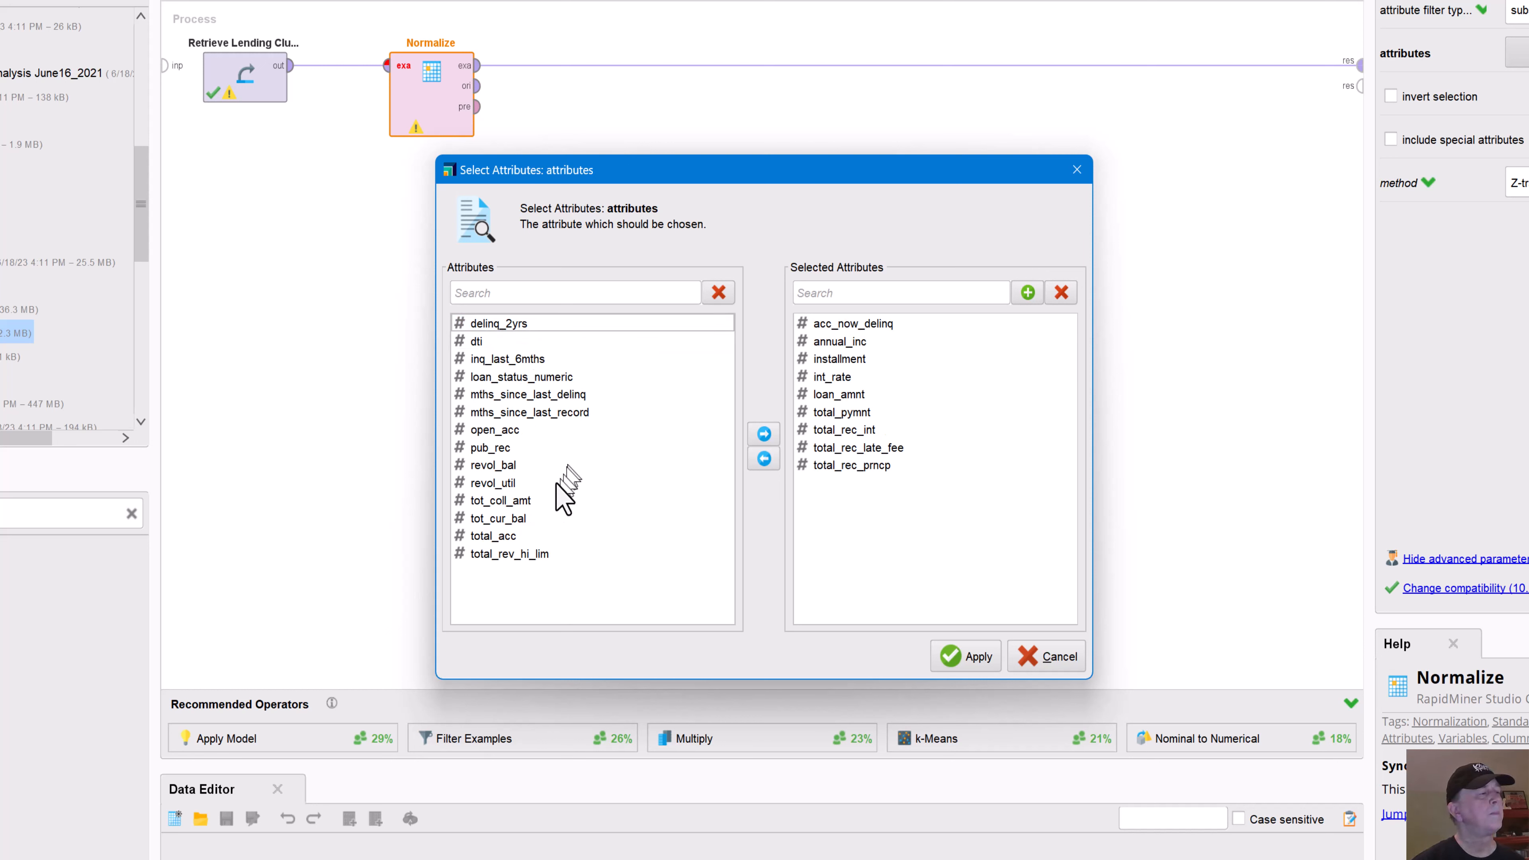
double_click(495, 432)
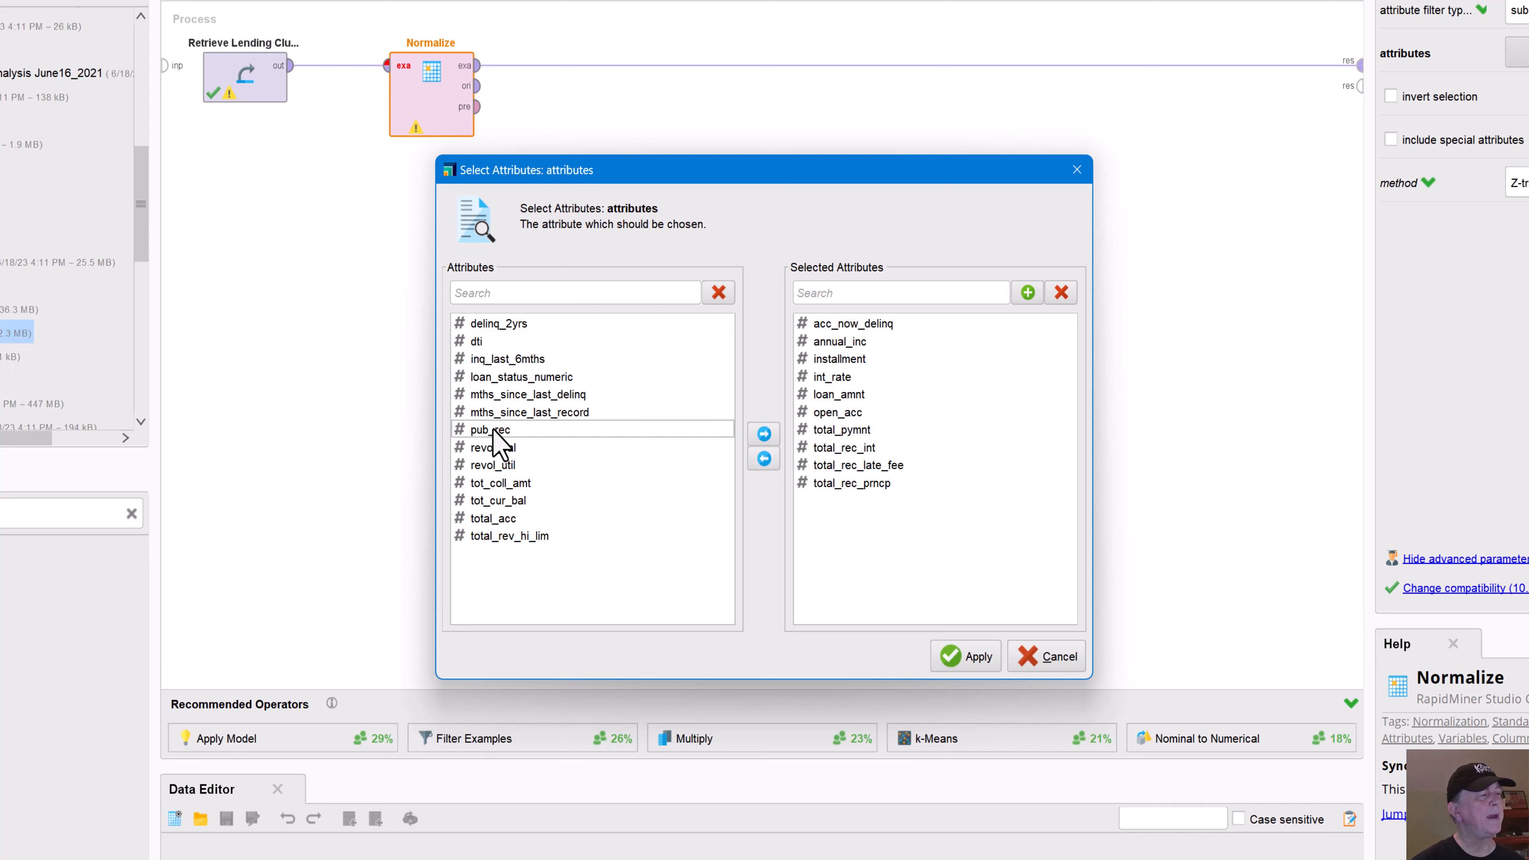
double_click(507, 451)
double_click(509, 451)
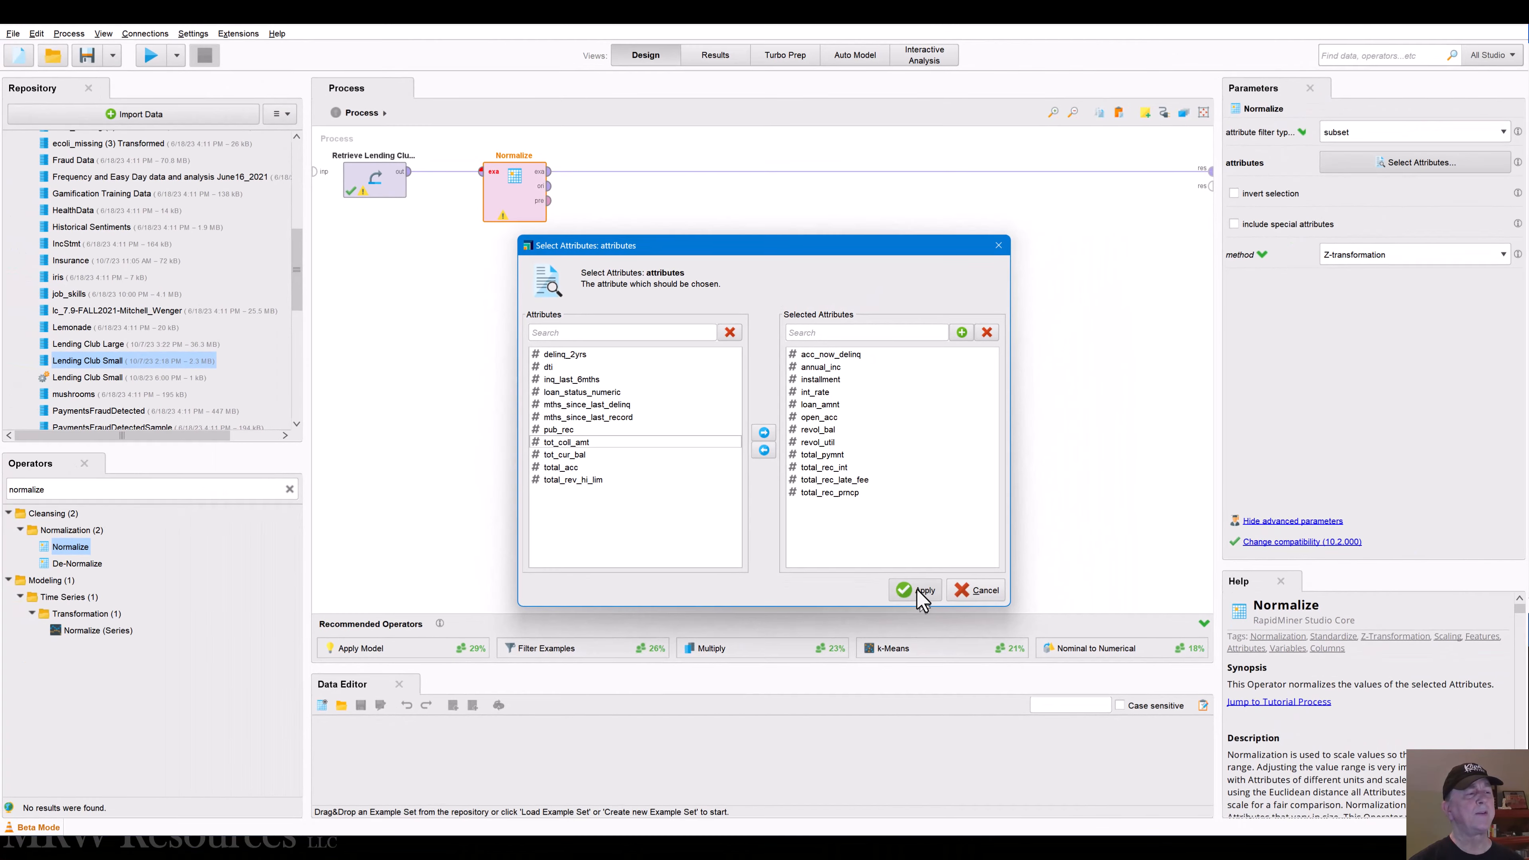
click(918, 591)
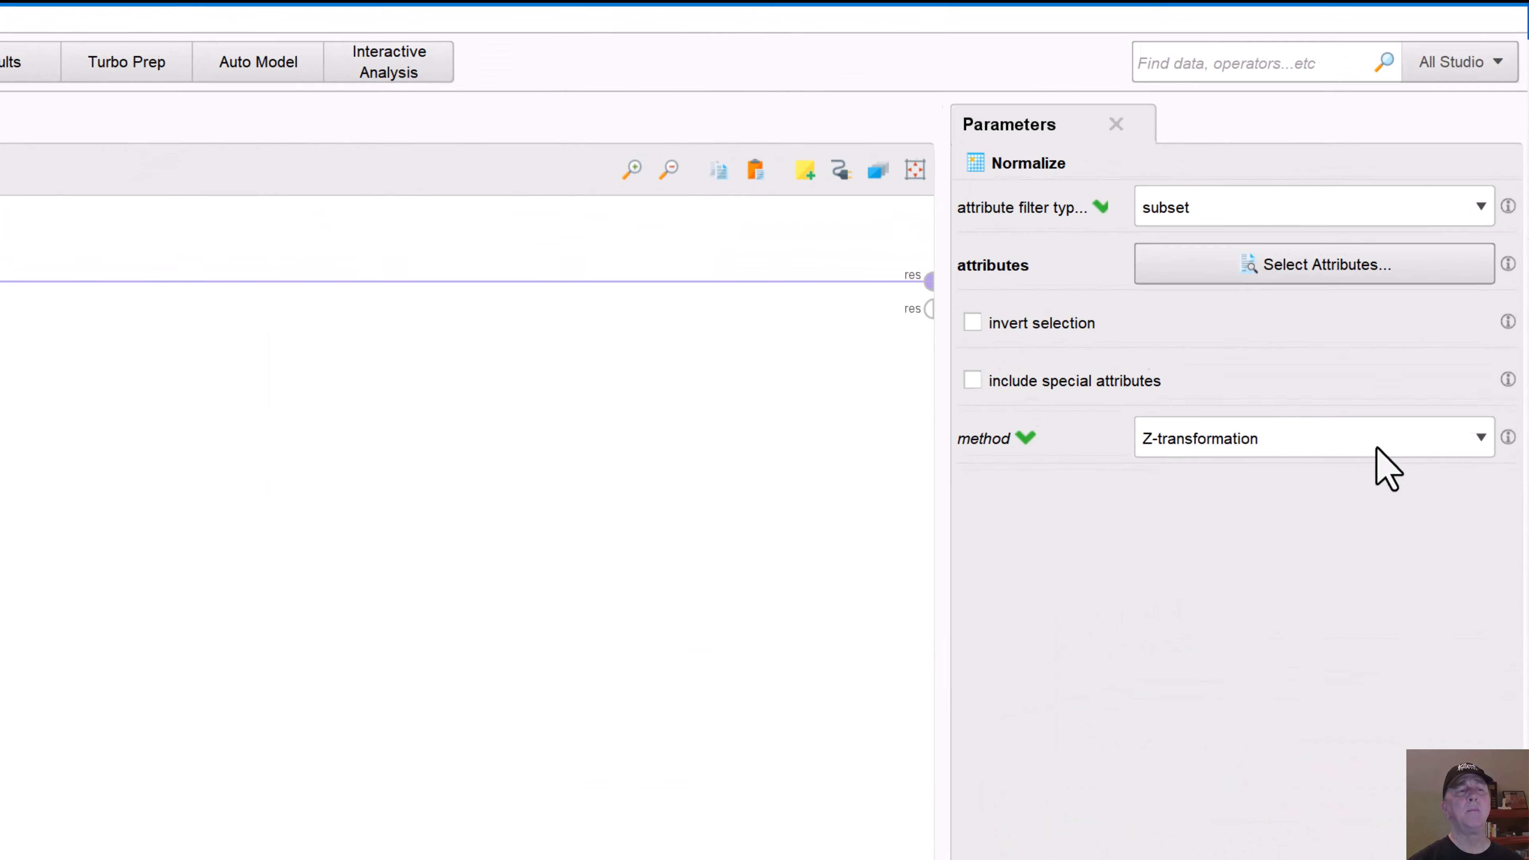
- Review the available normalization methods and choose Z-transformation for the Normalize operator
click(1377, 448)
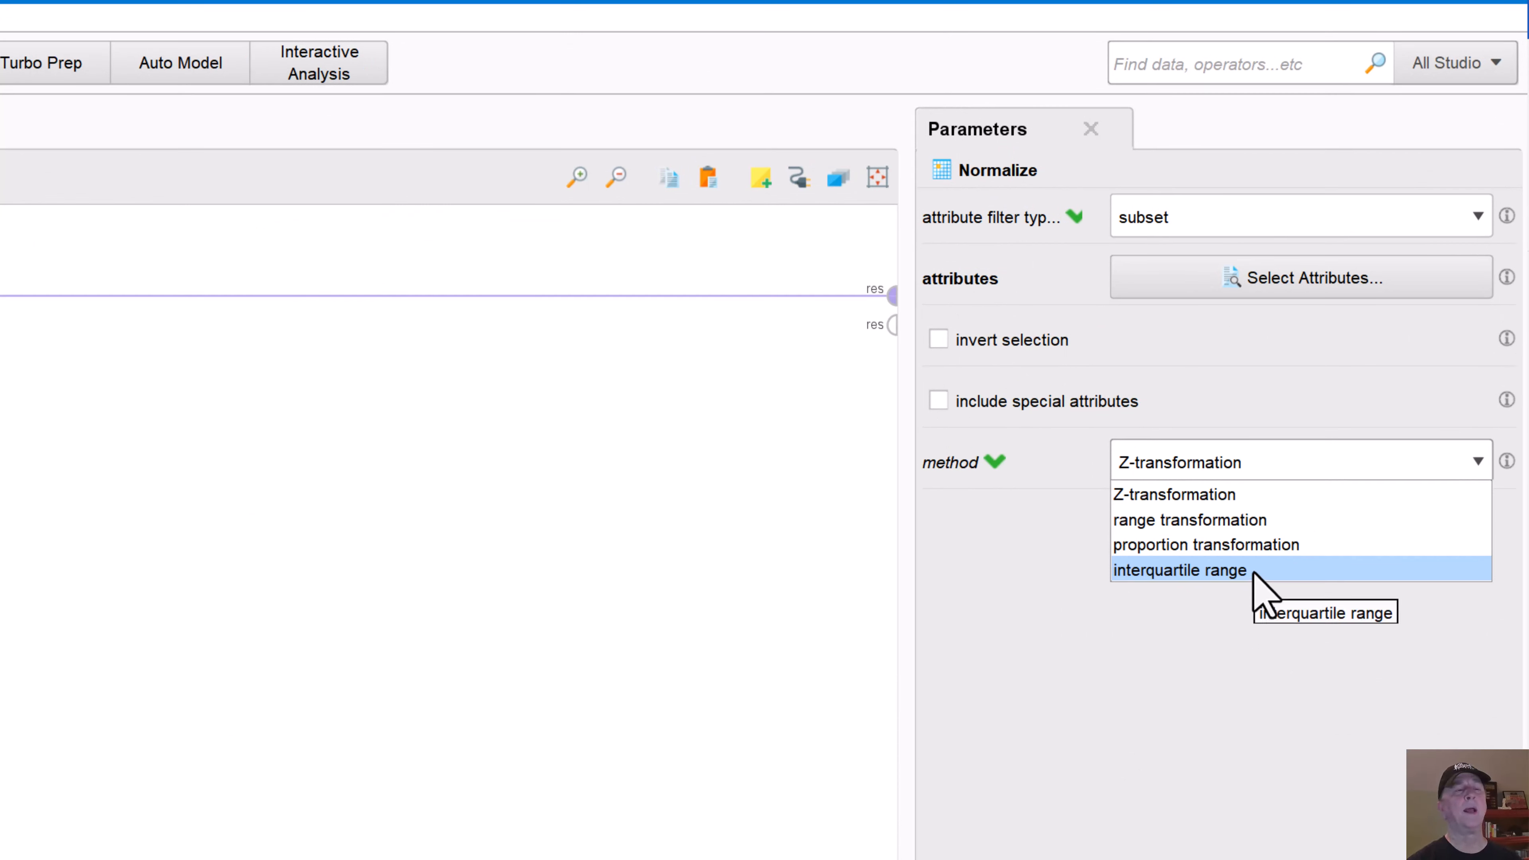
click(1205, 495)
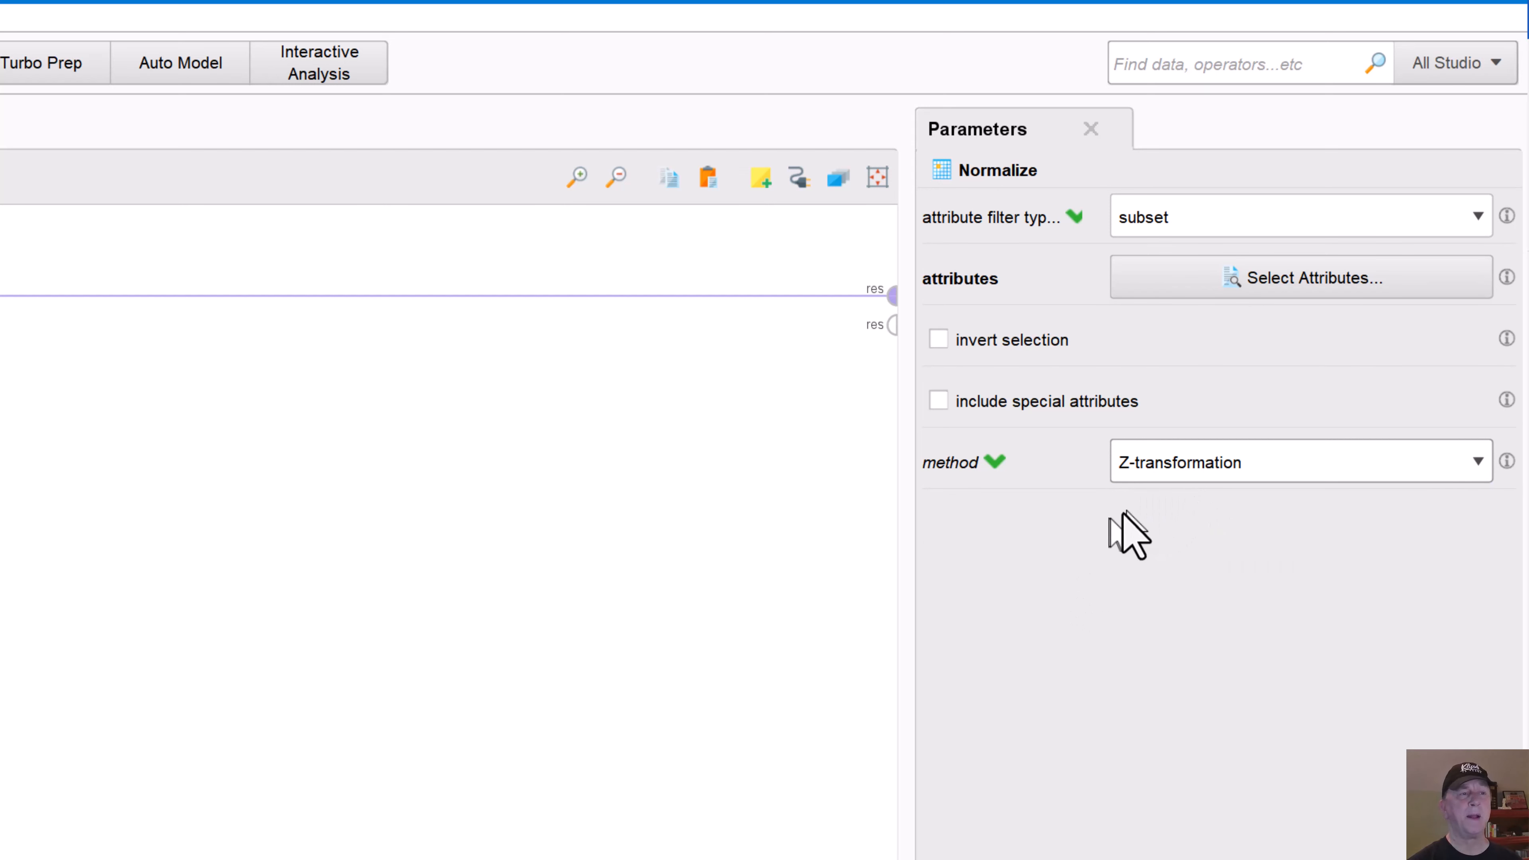
- Examine the parameters offered by the range transformation and proportion transformation methods of the Normalize operator, and return the method to Z-transformation
click(1162, 473)
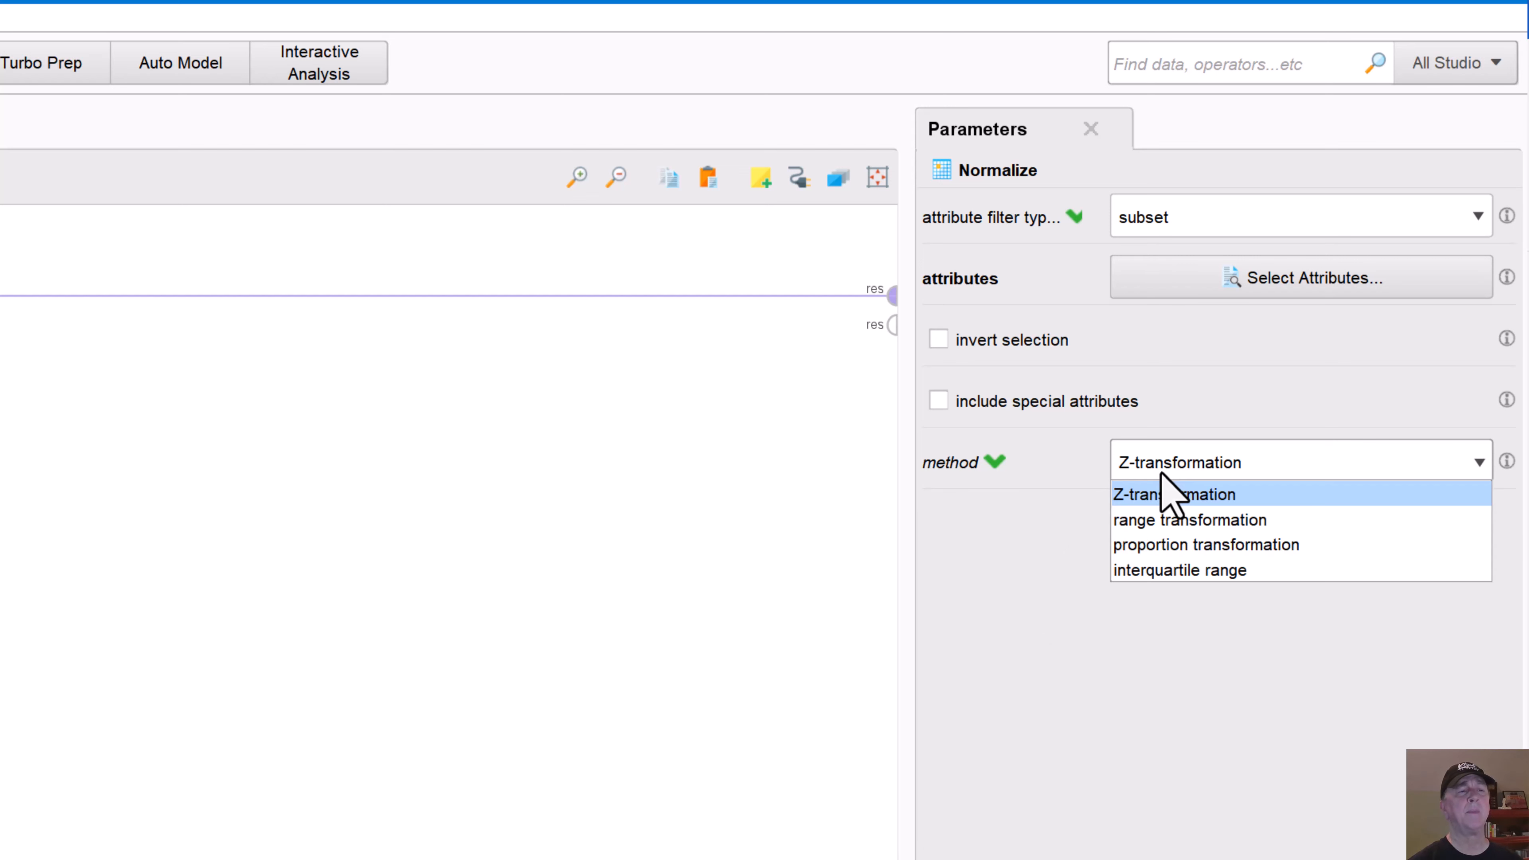
click(1180, 522)
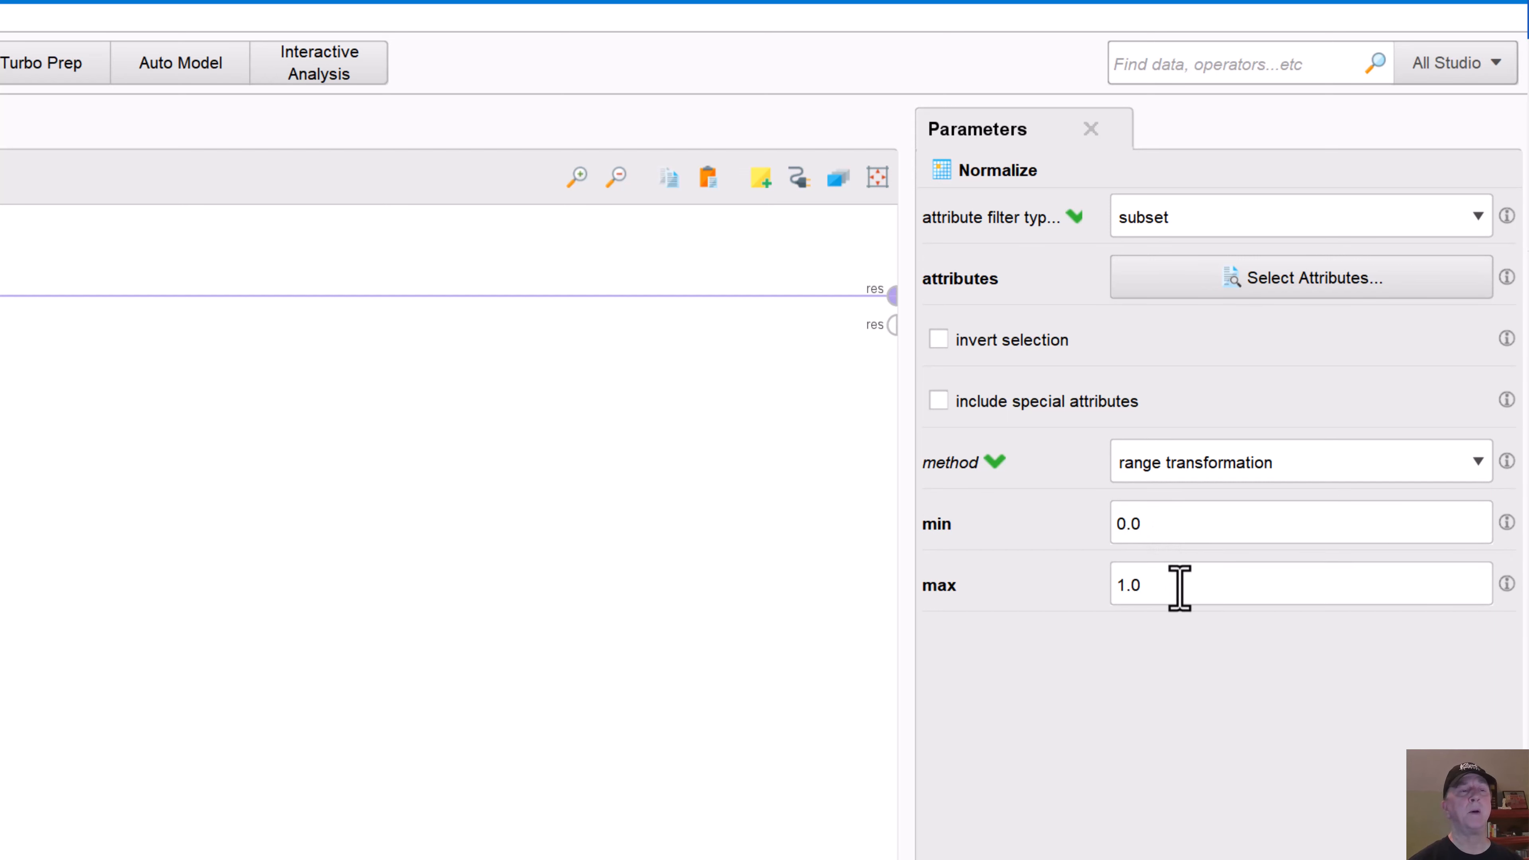
click(1194, 469)
click(1193, 465)
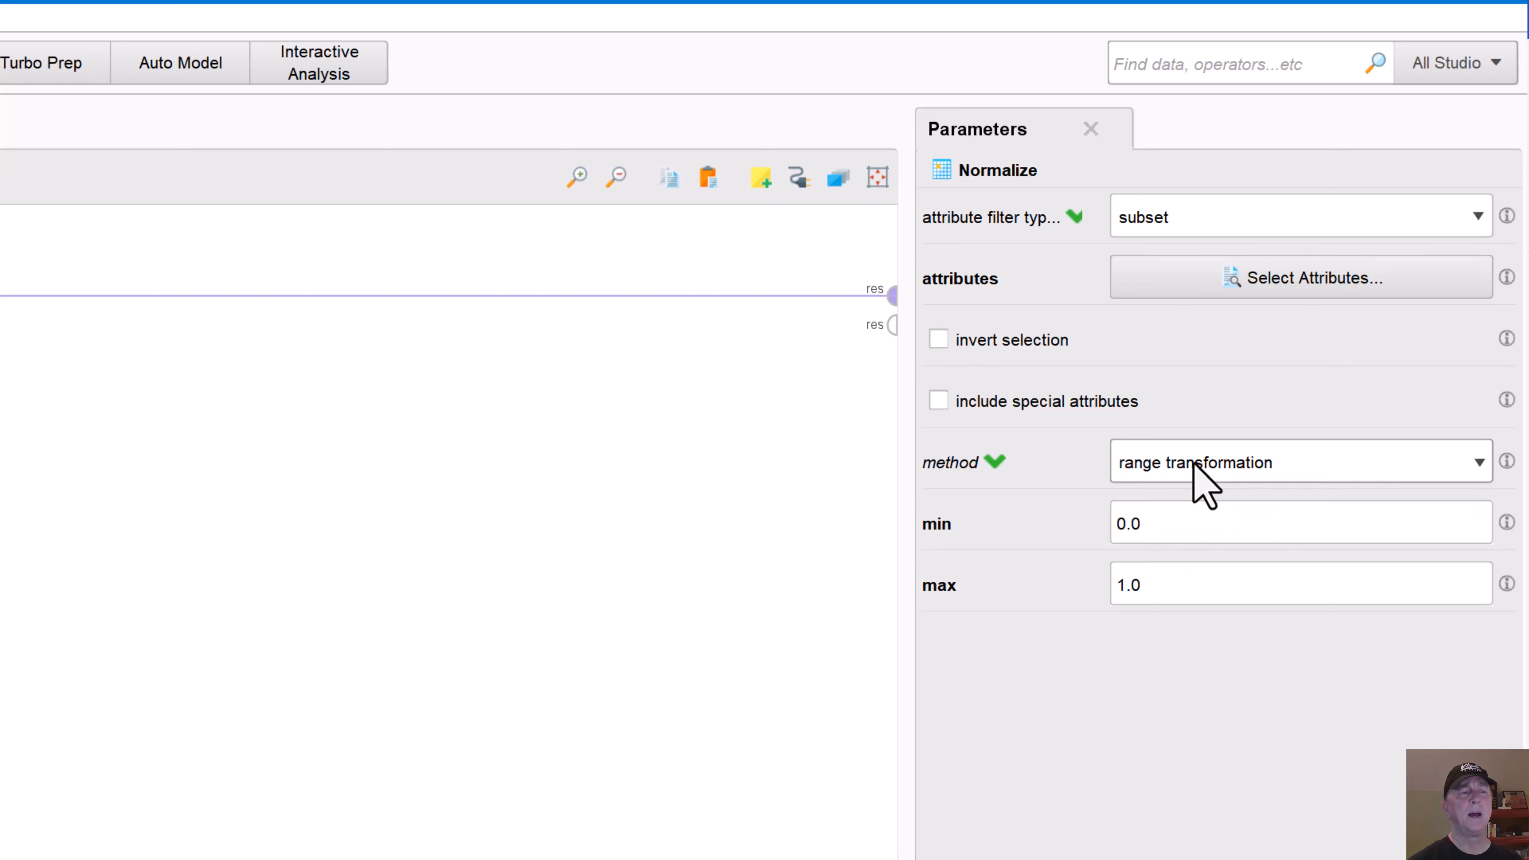
click(1171, 527)
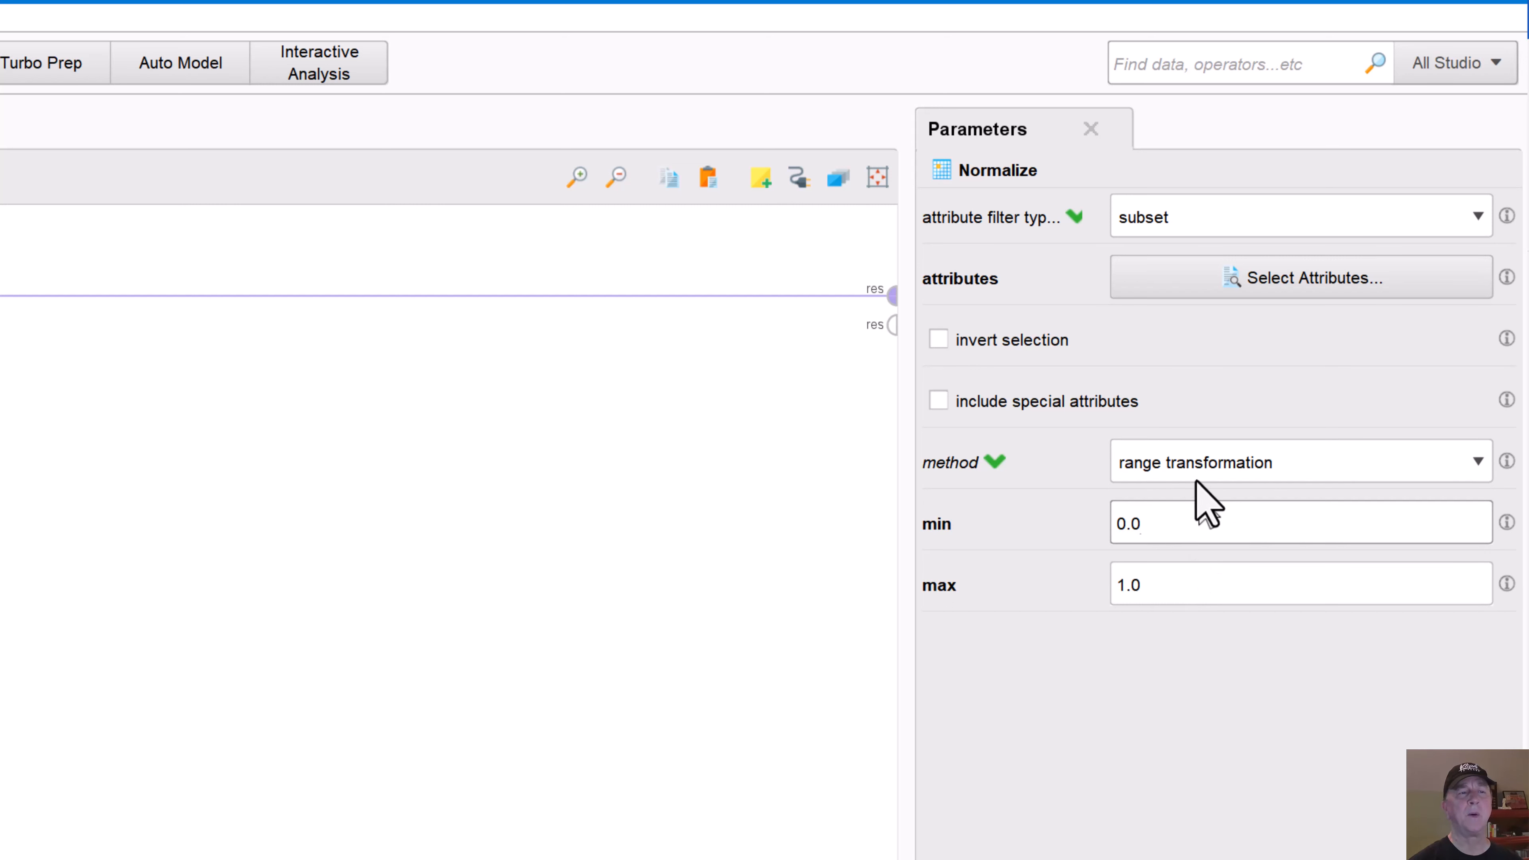
click(1196, 461)
click(1192, 551)
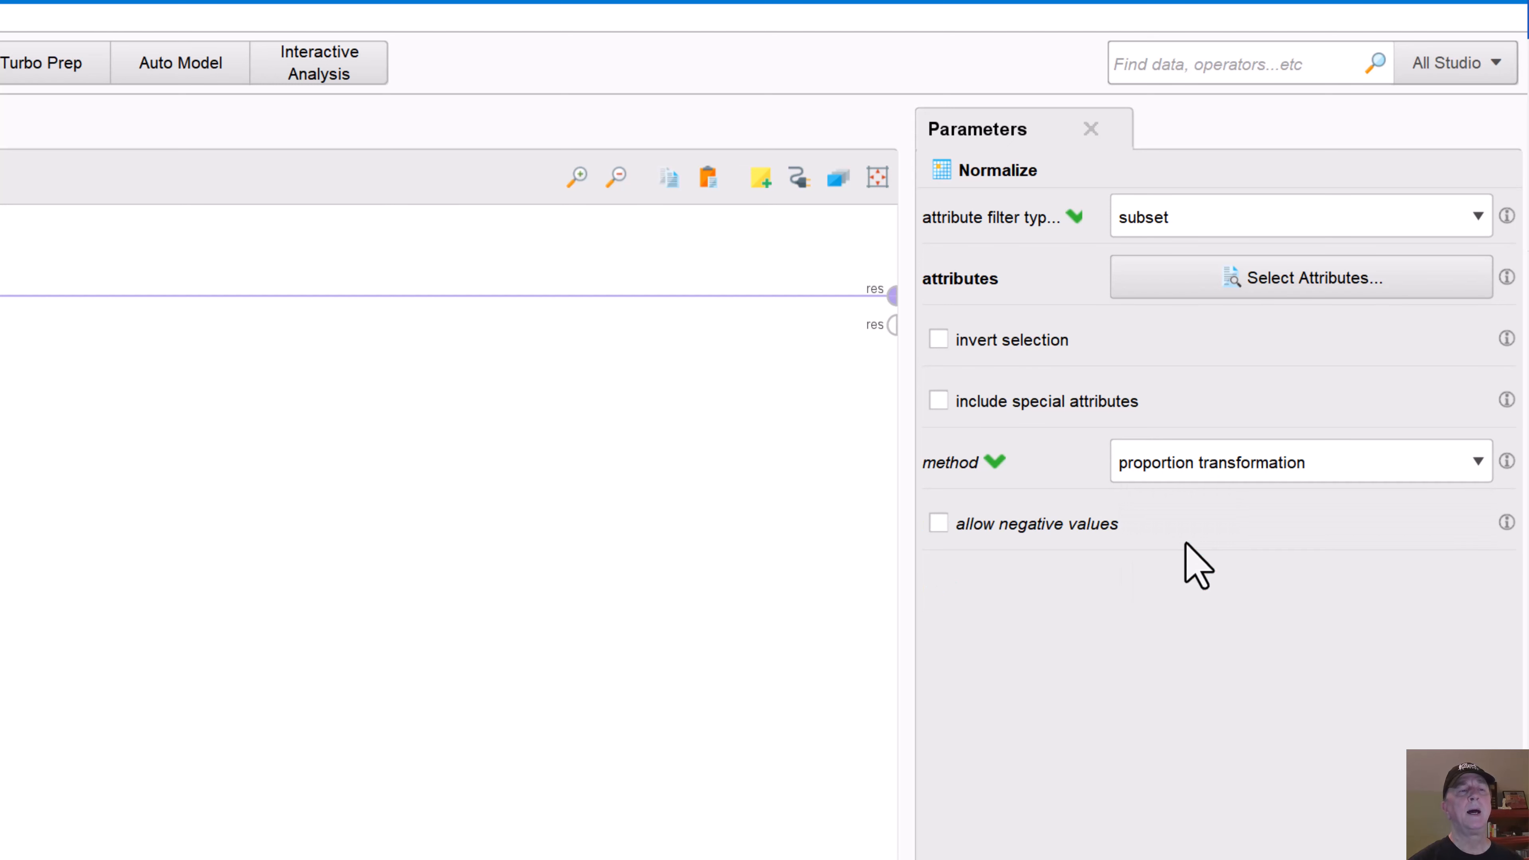
click(1206, 452)
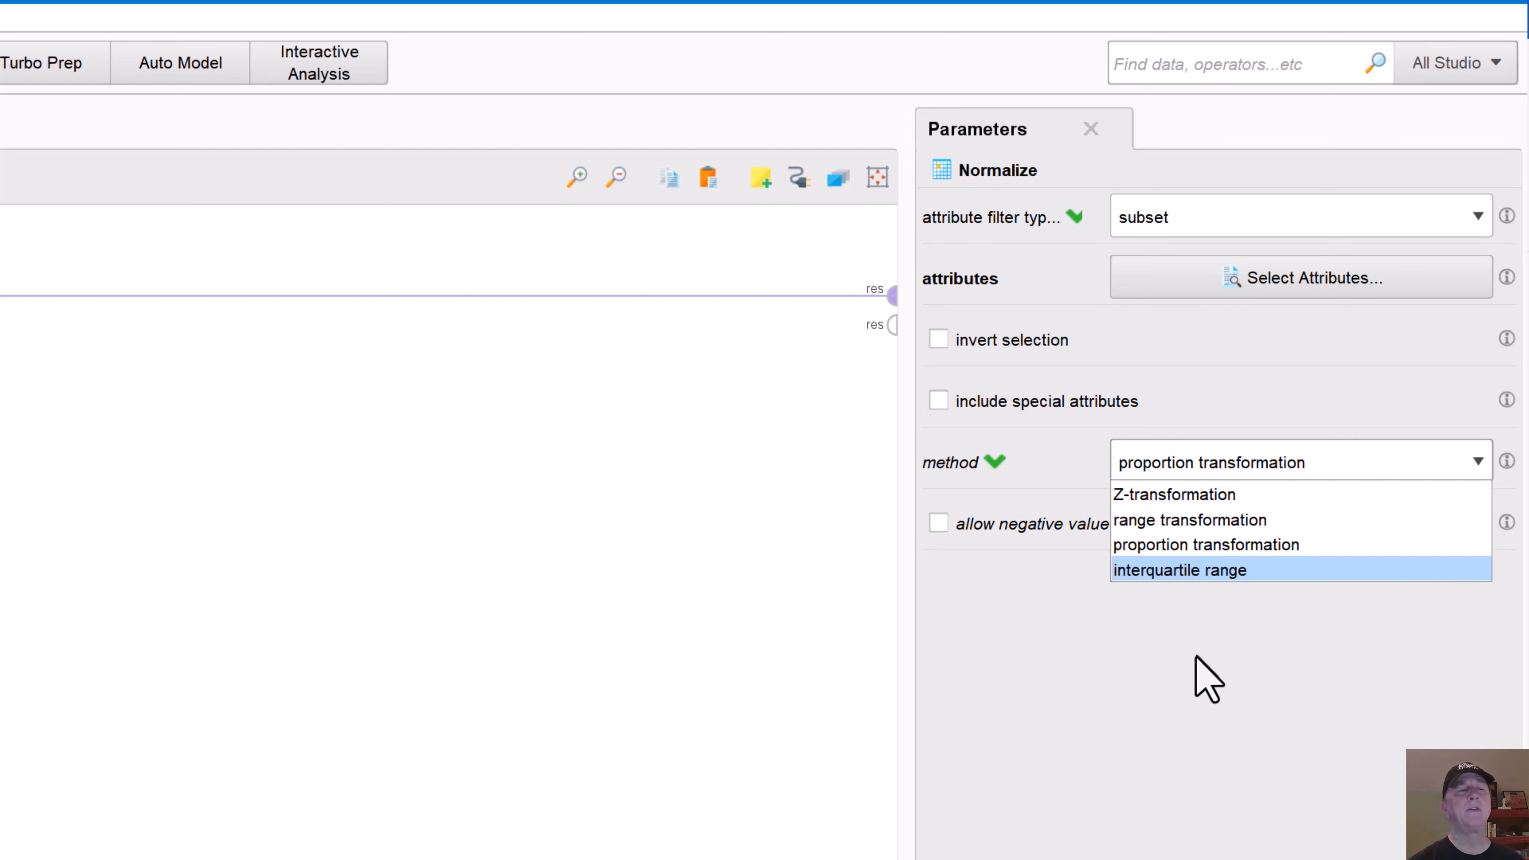
click(1198, 693)
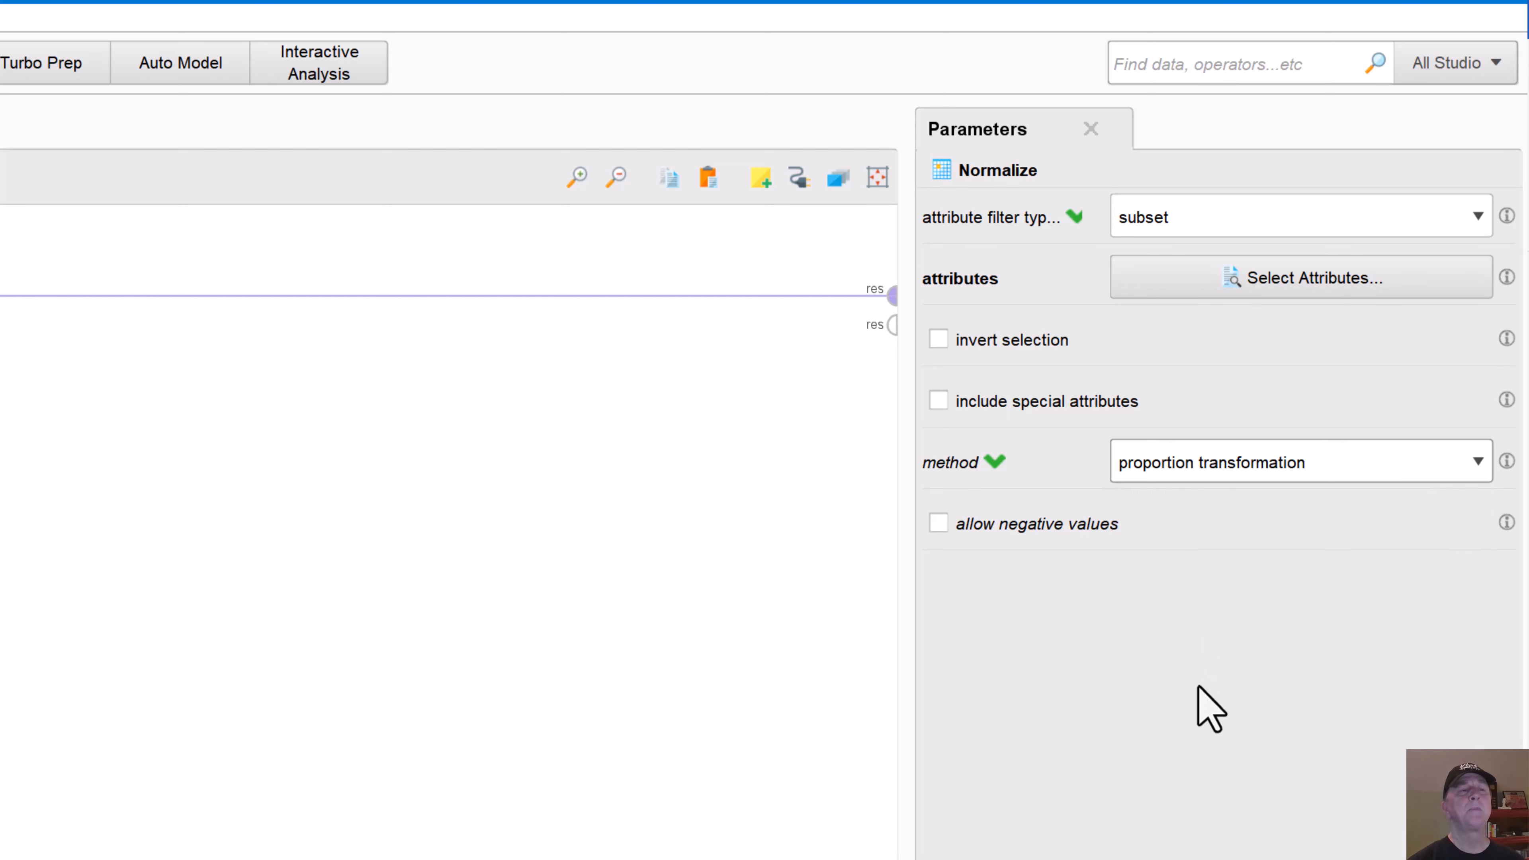
click(1166, 464)
click(1170, 495)
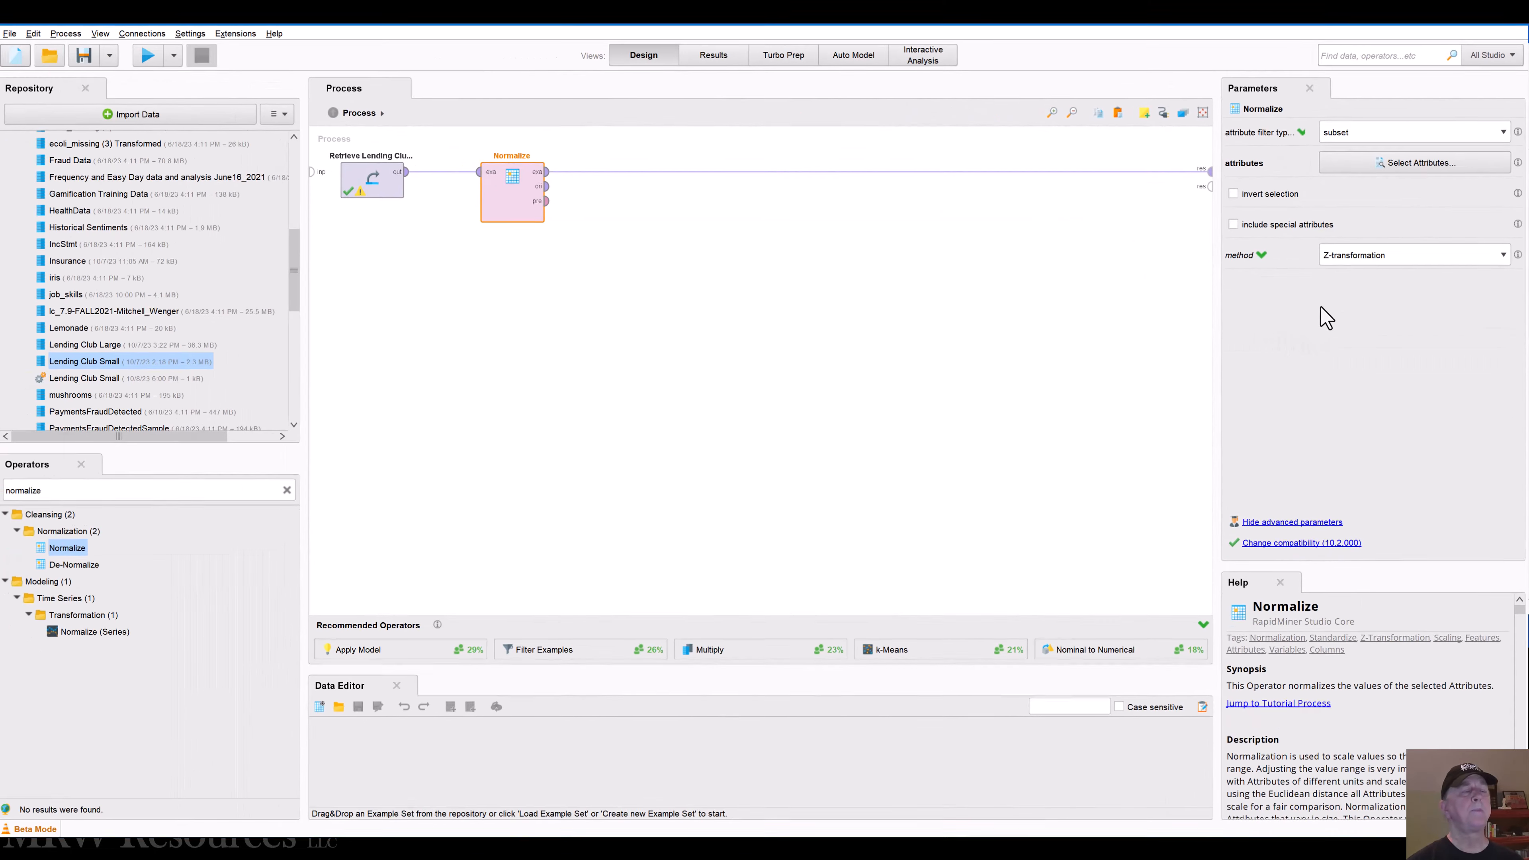
- Switch to the Word document and read the descriptions and formulas of the Normalize operator's conversion options
key(alt+Tab)
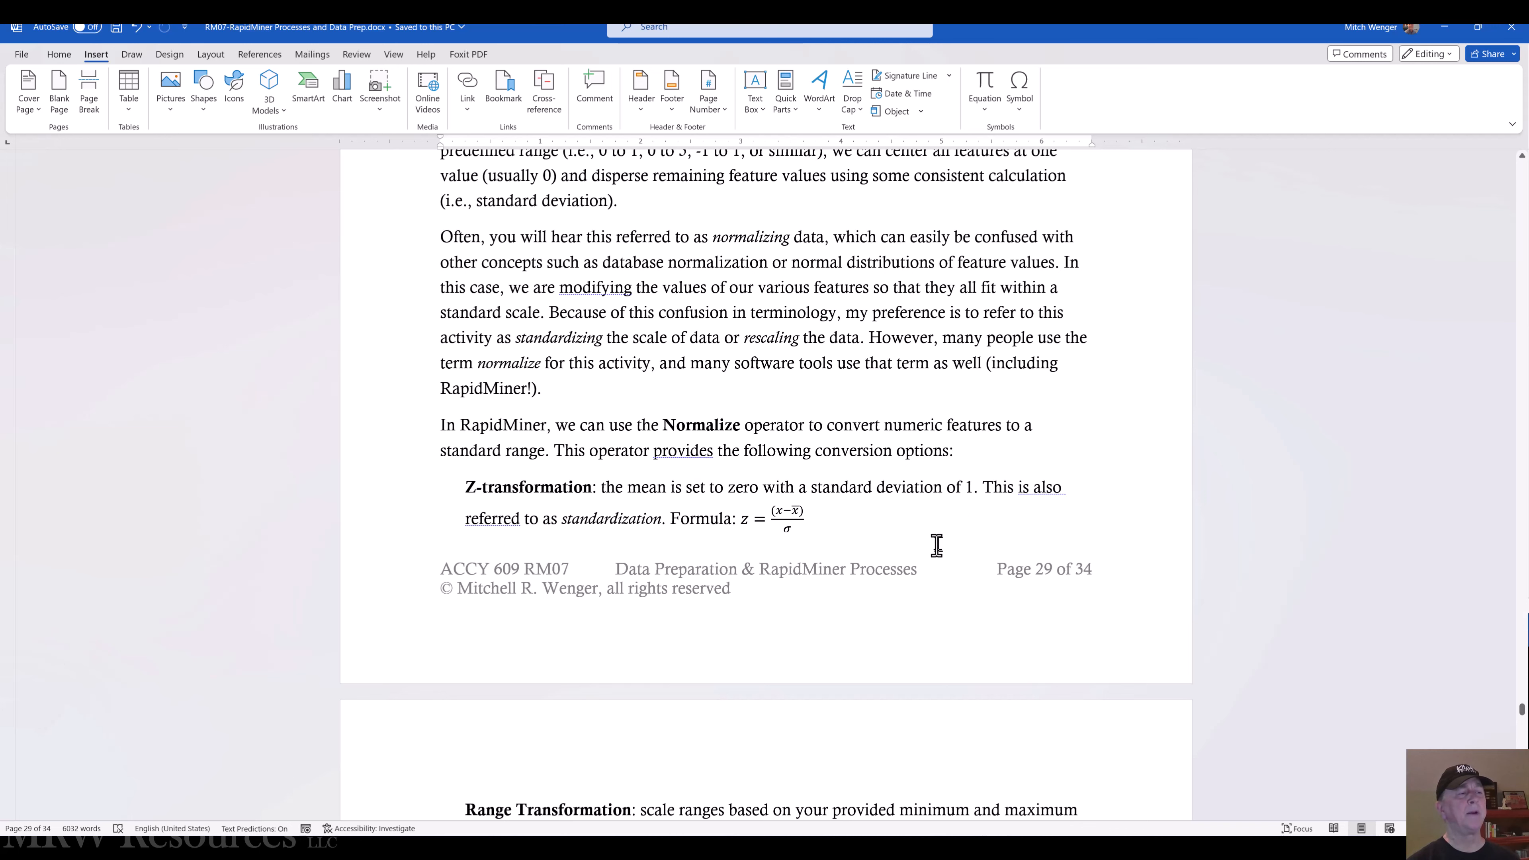
scroll(914, 529, down, 2)
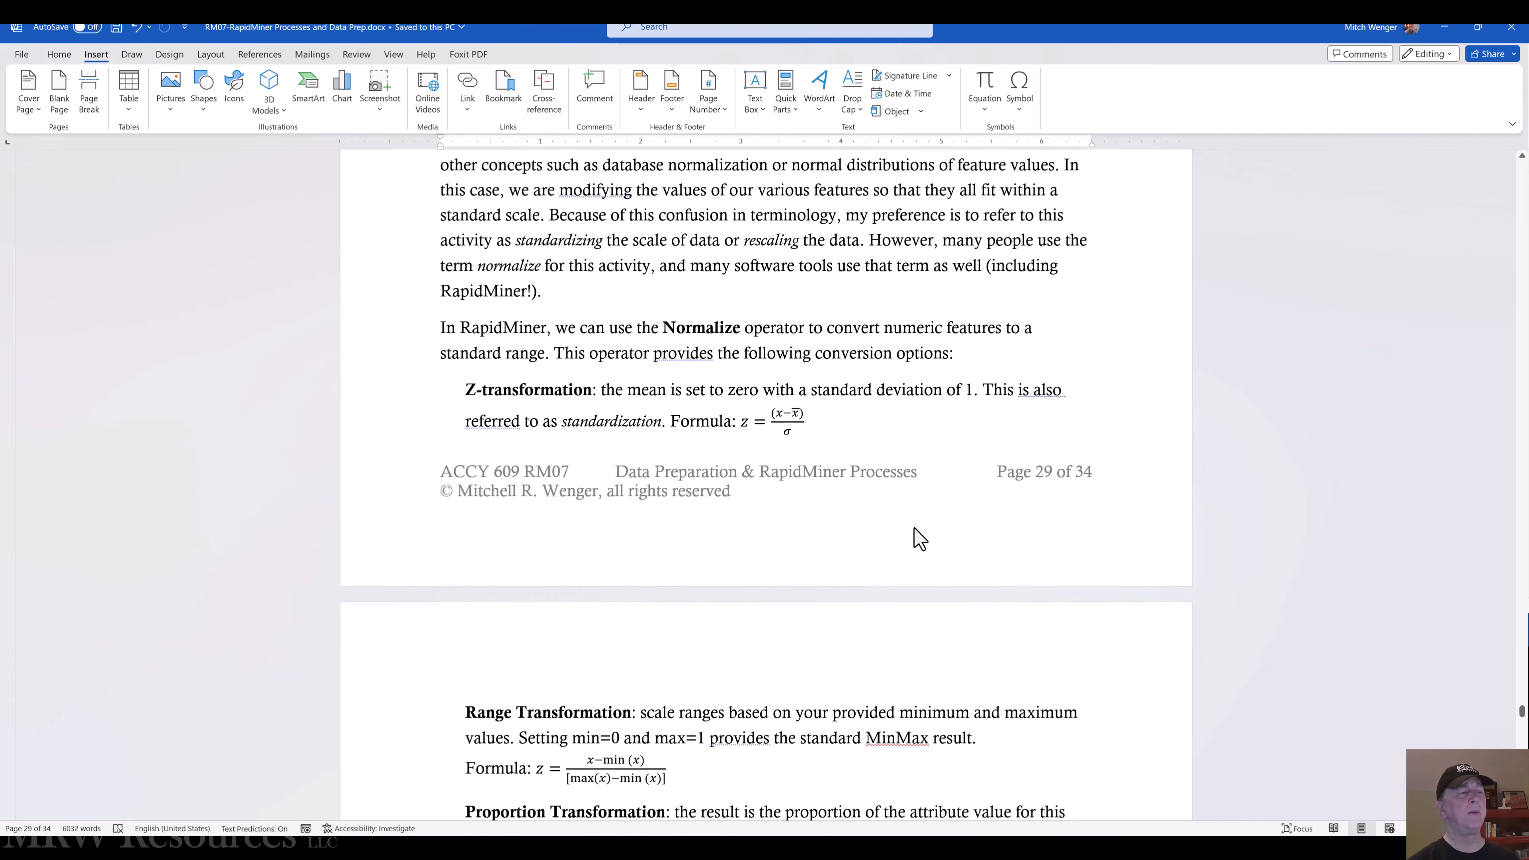
scroll(914, 528, down, 2)
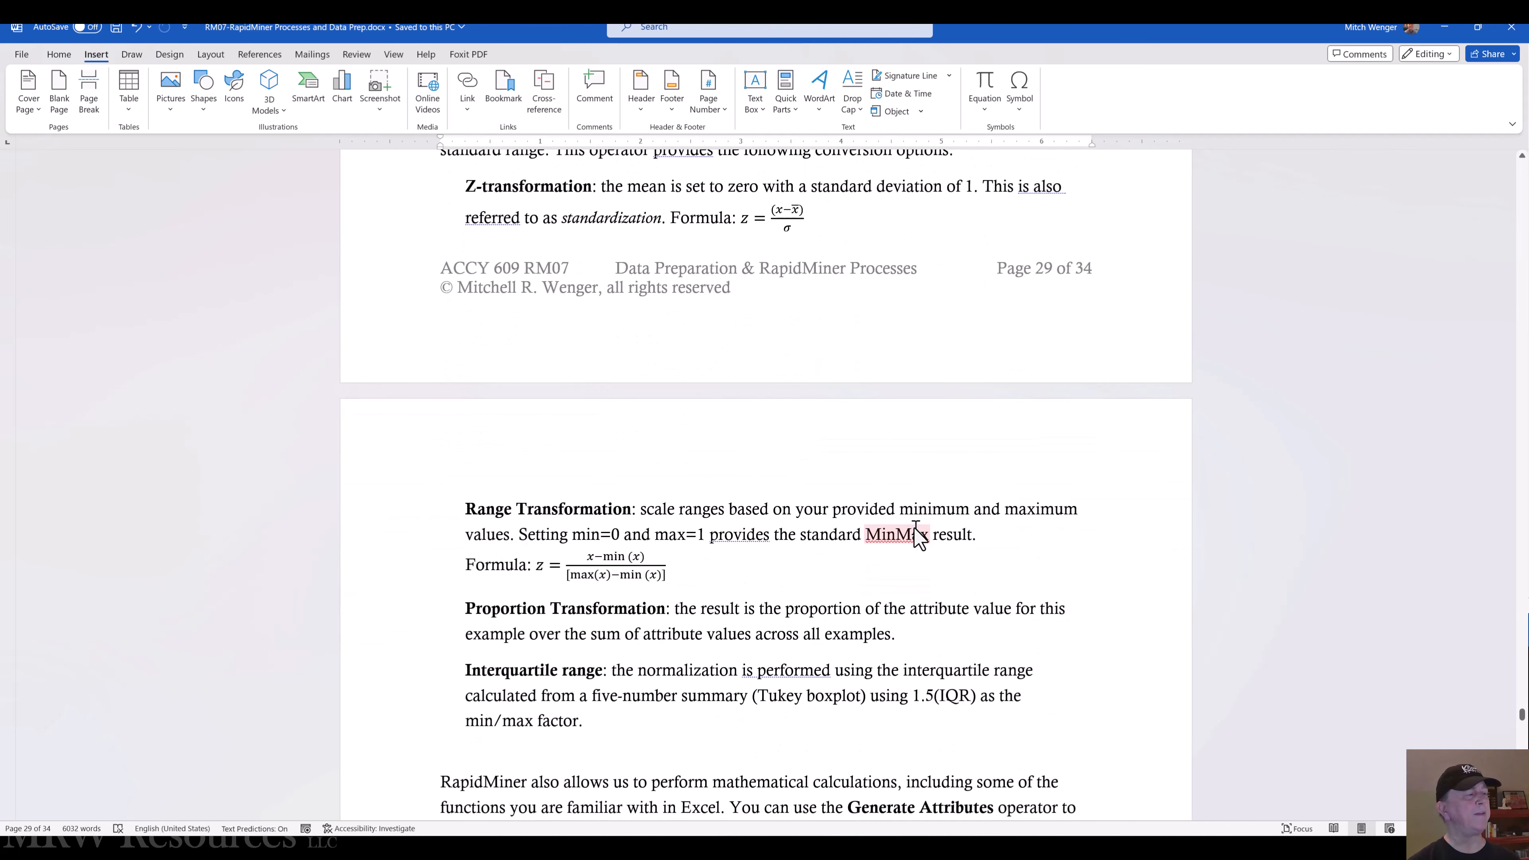
scroll(796, 572, up, 1)
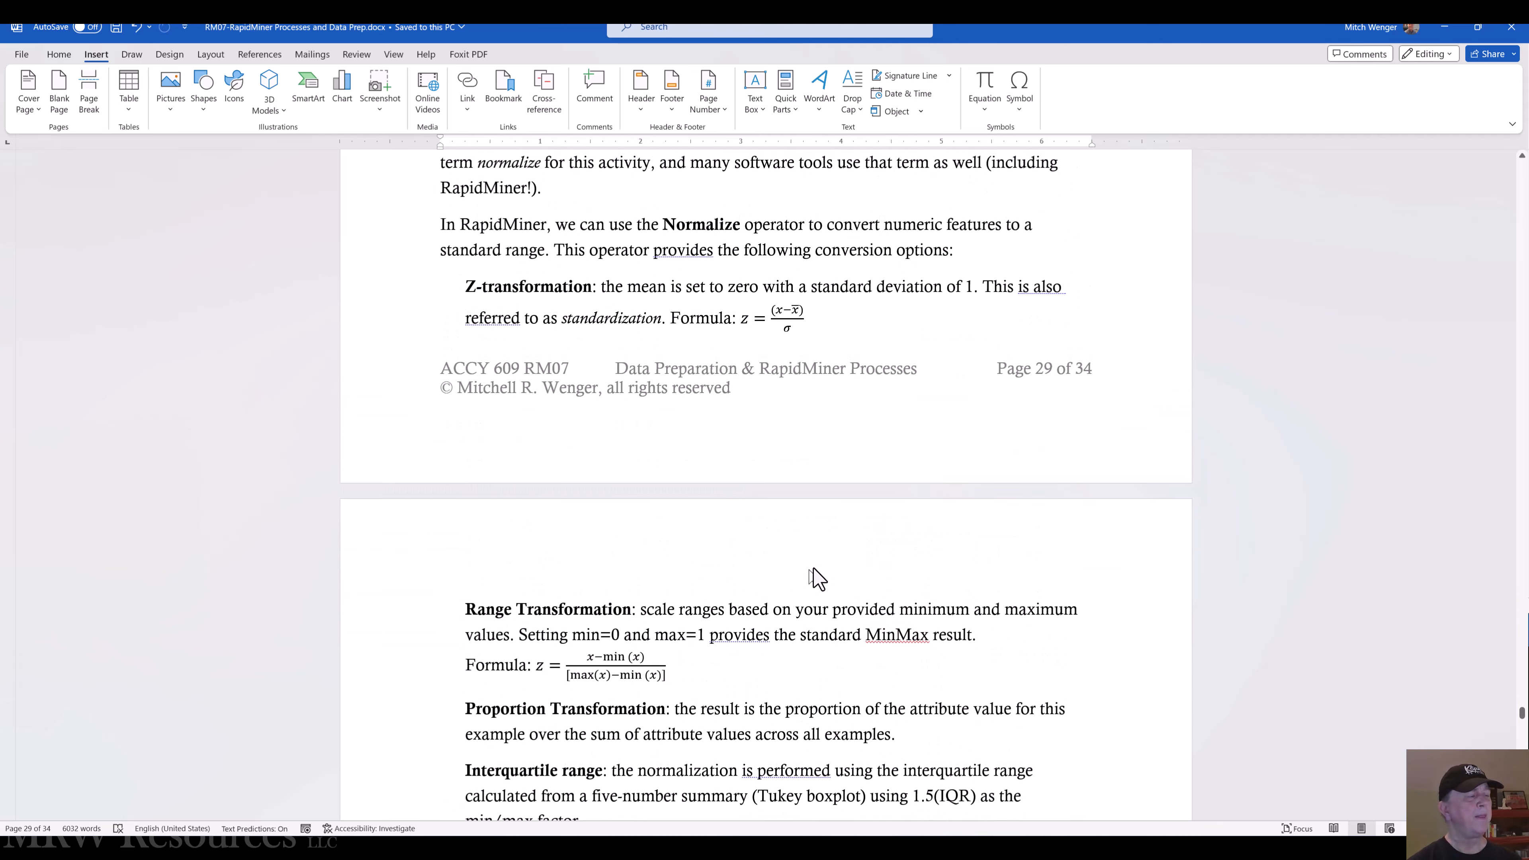
- Switch back to RapidMiner, then save and run the process with the Z-transformation method
key(alt+Tab)
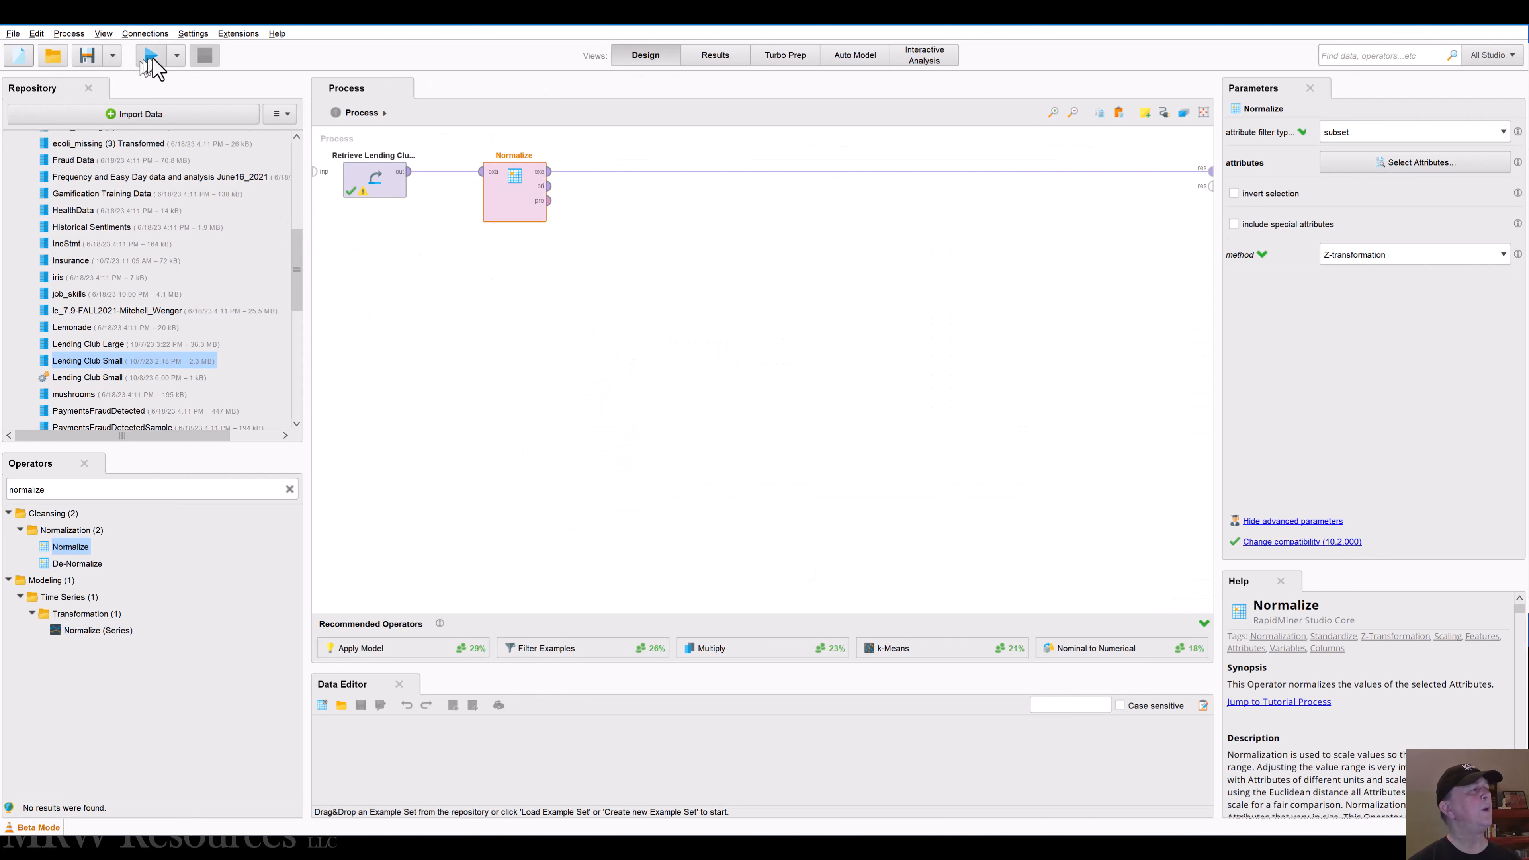
click(154, 59)
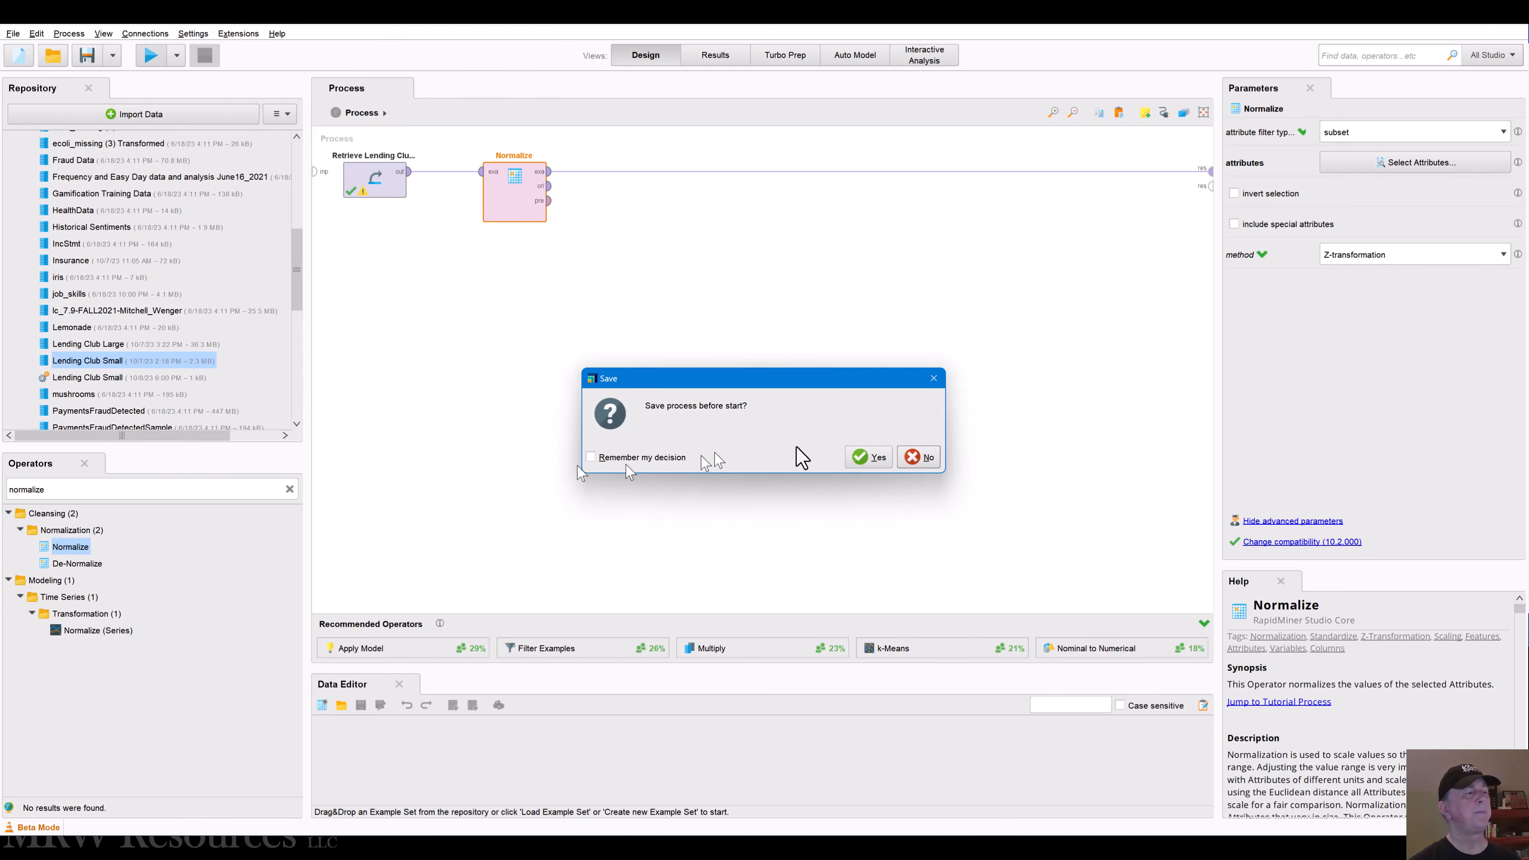
click(877, 459)
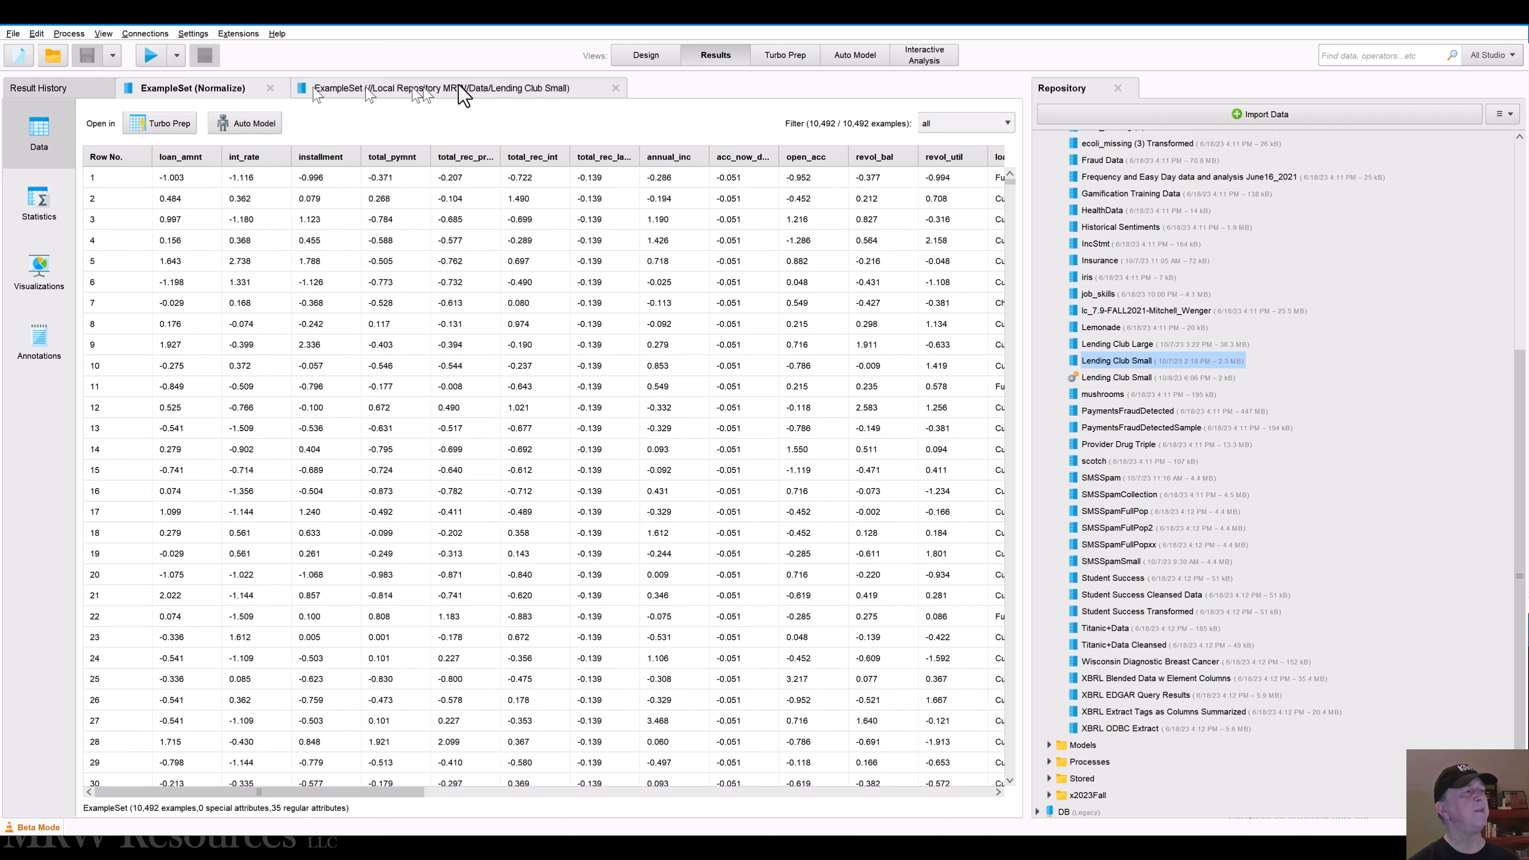
- Change the Normalize method to range transformation in the process design, save and rerun the process, and return to the design
click(643, 56)
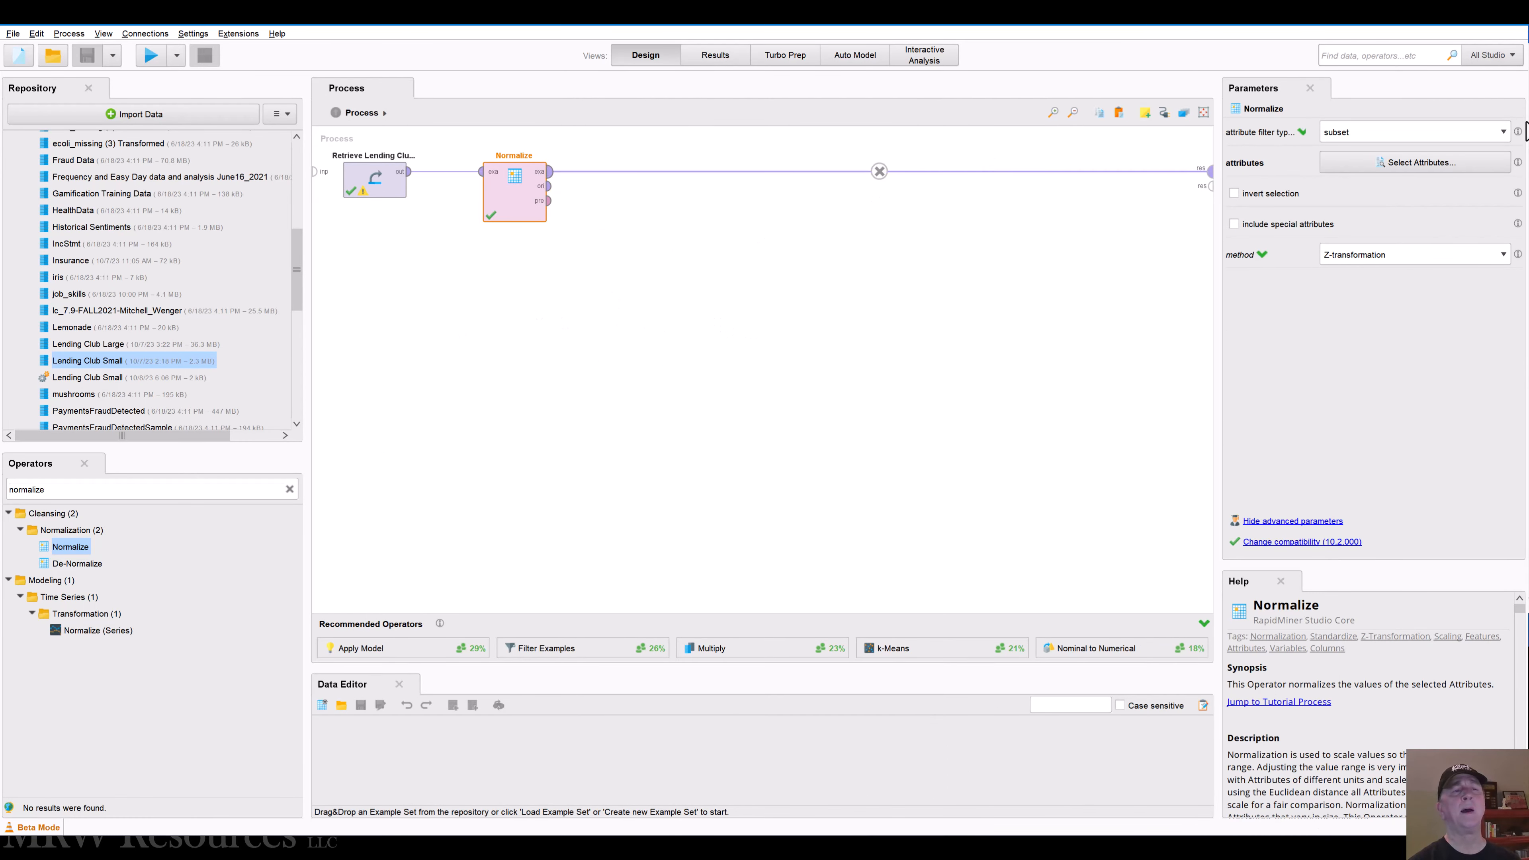
click(1362, 255)
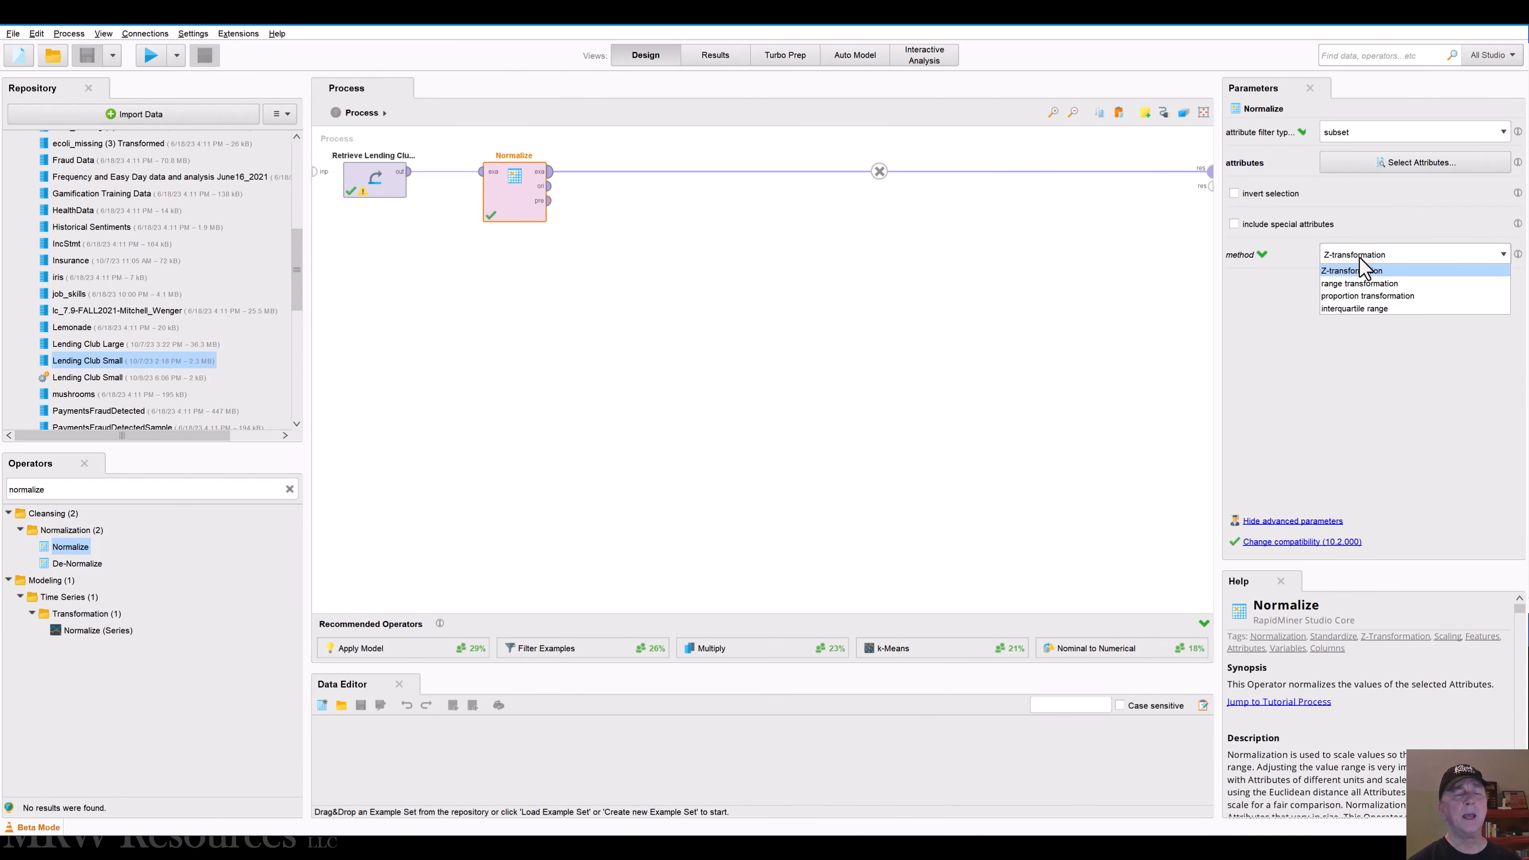
click(1359, 283)
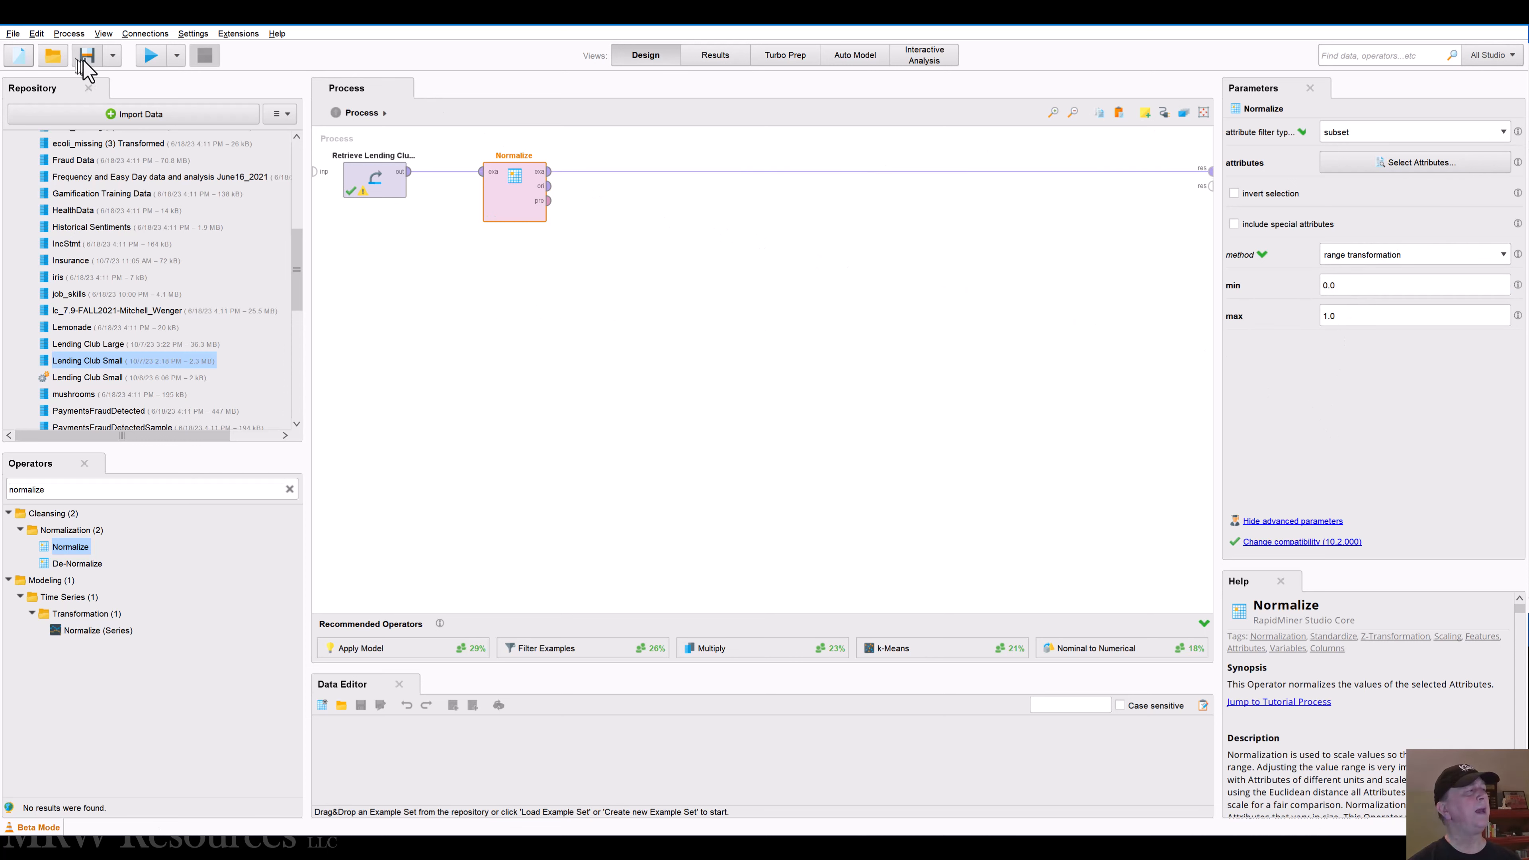
click(151, 56)
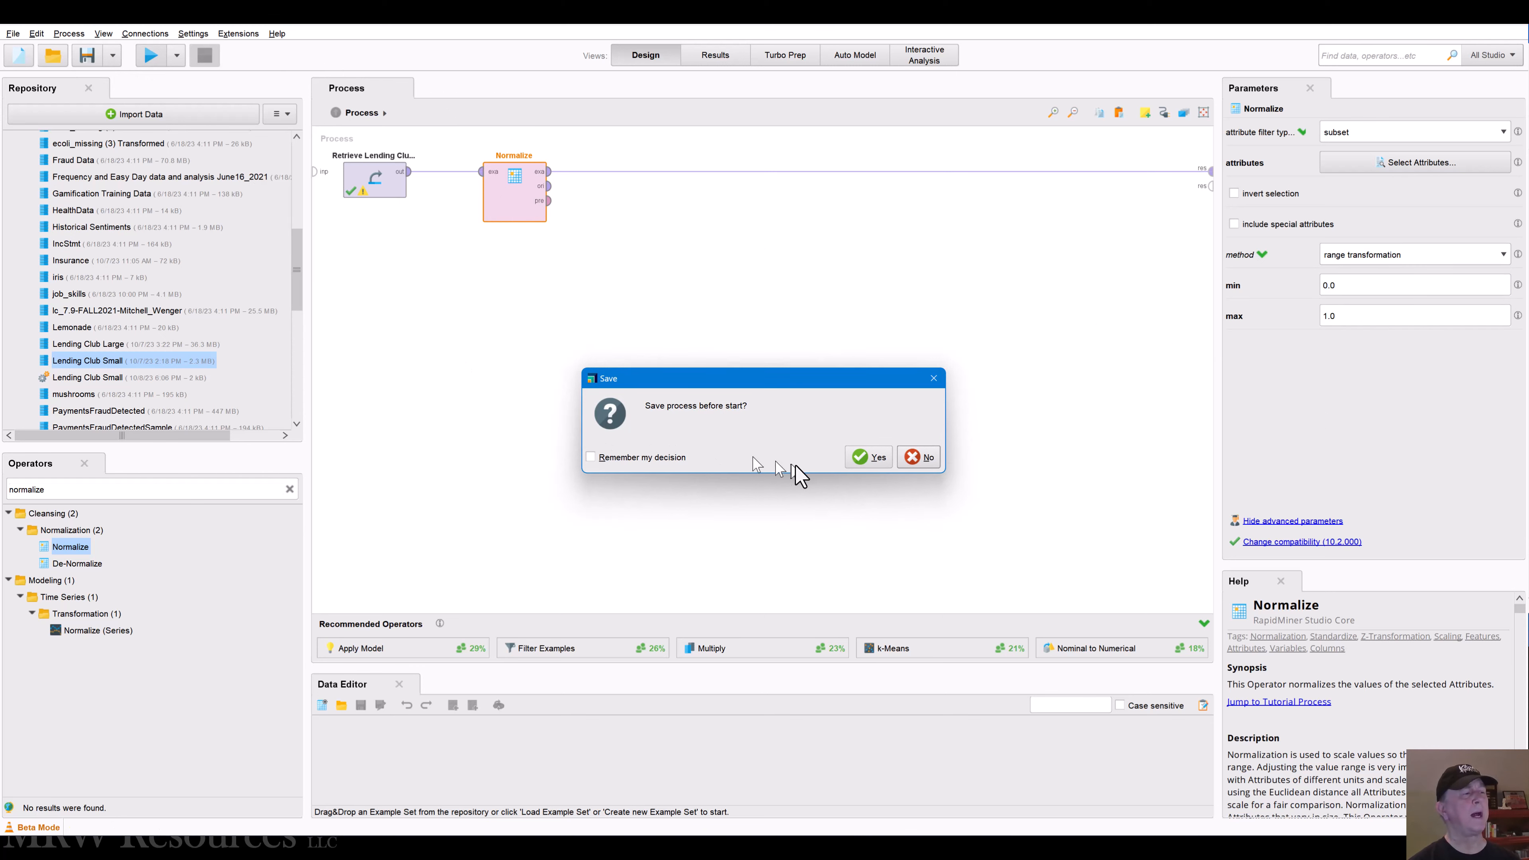
click(870, 454)
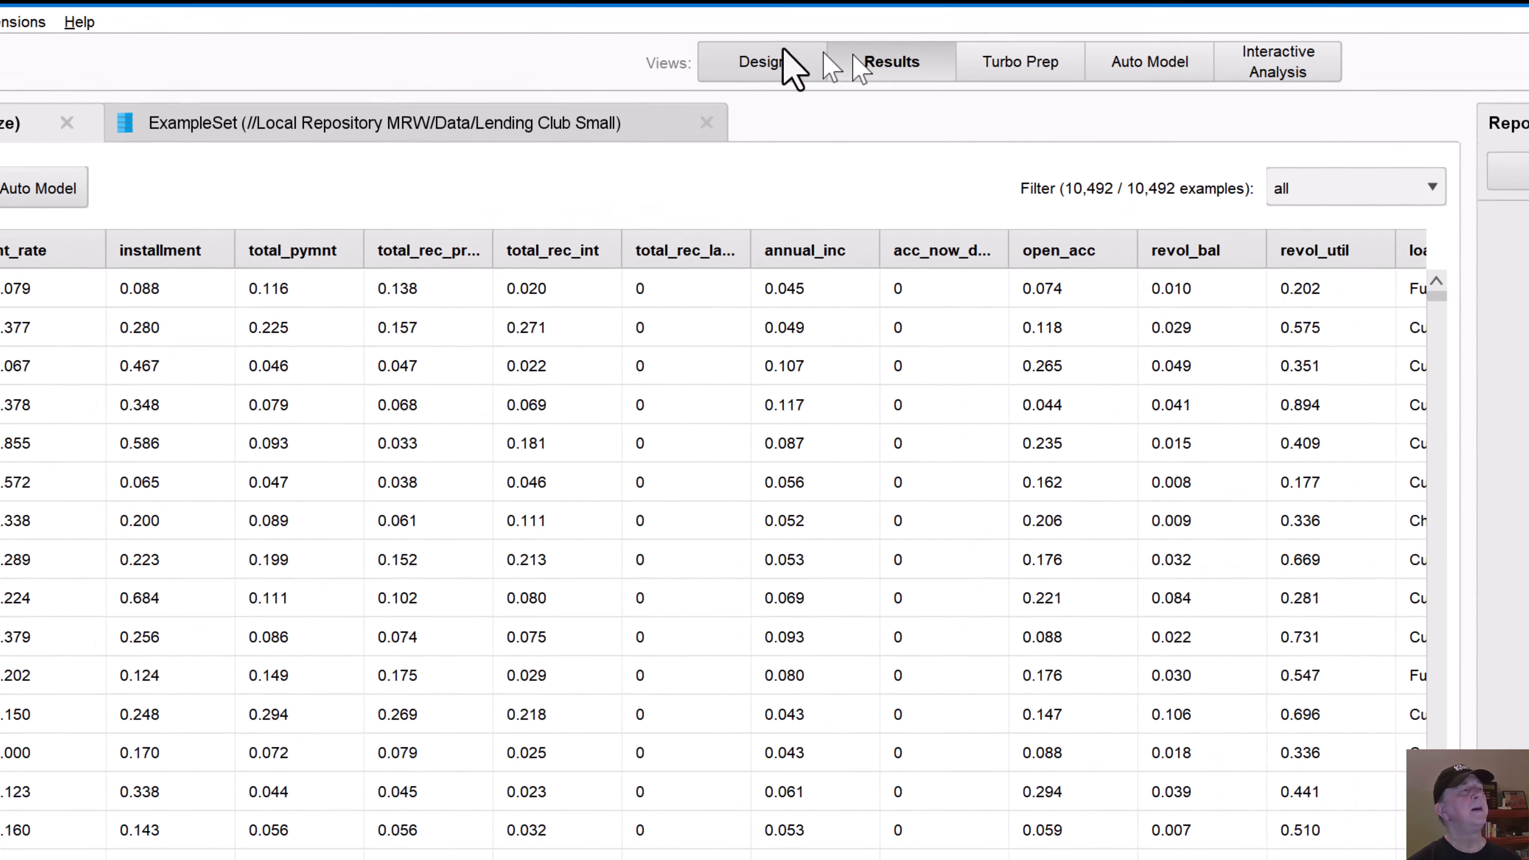
click(779, 60)
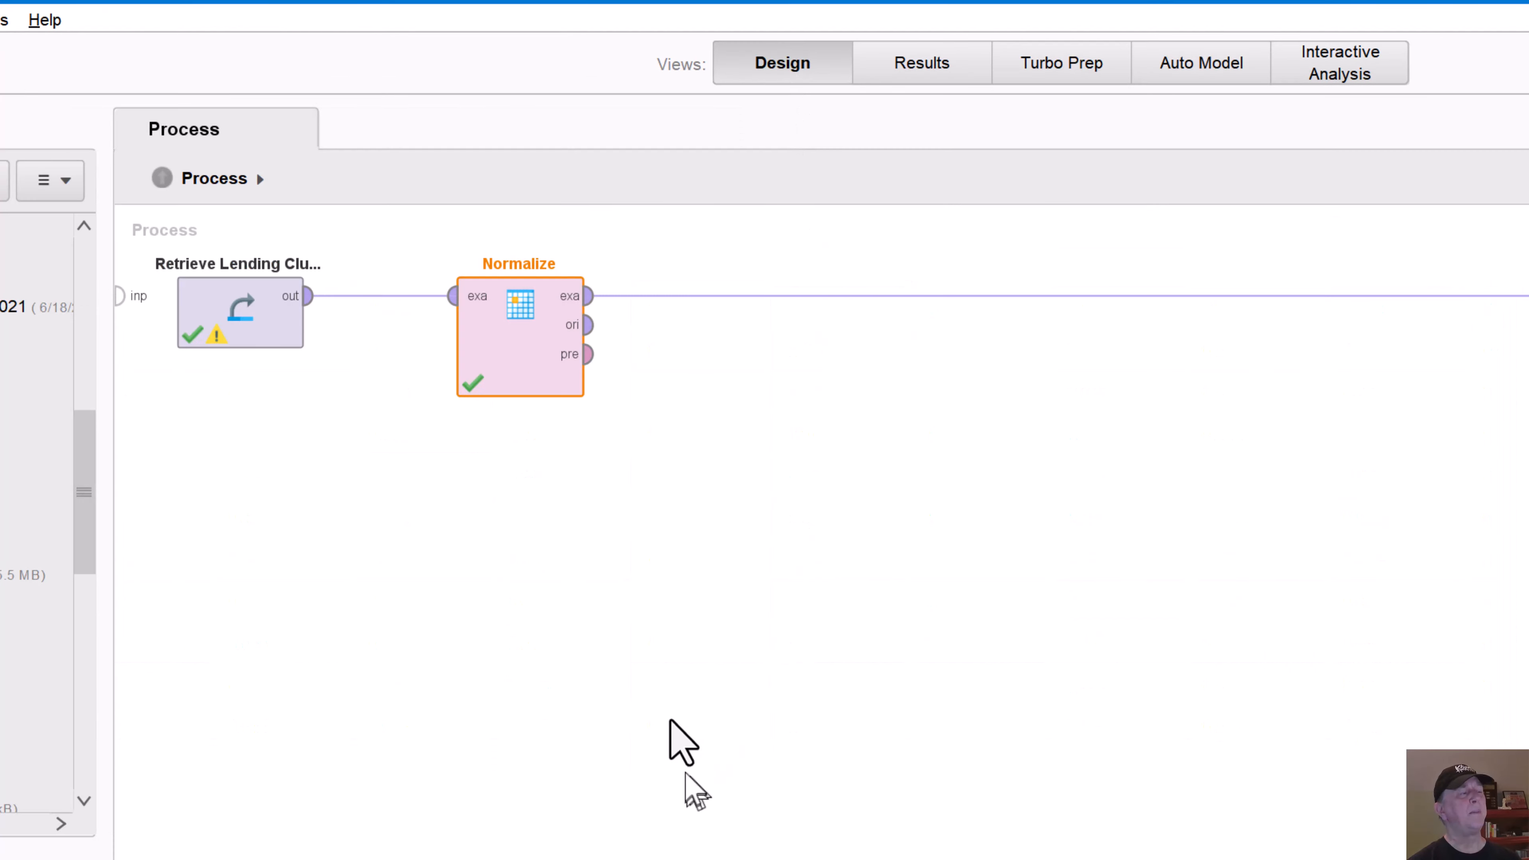